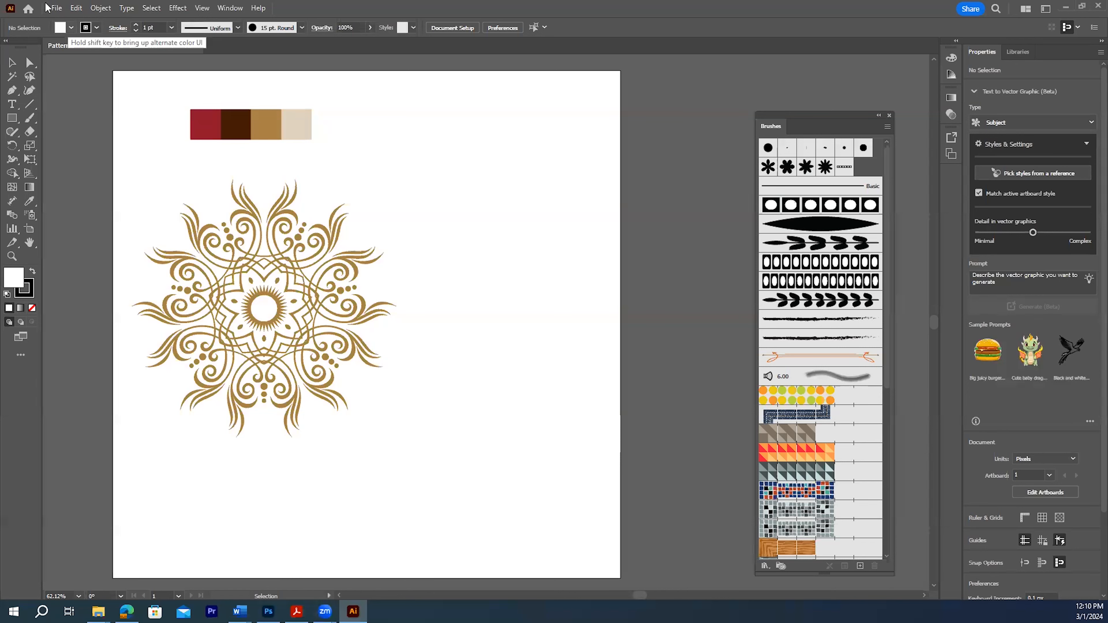
- Create a new 1000 x 1000 px CMYK document named "transform effect"
key(ctrl+n)
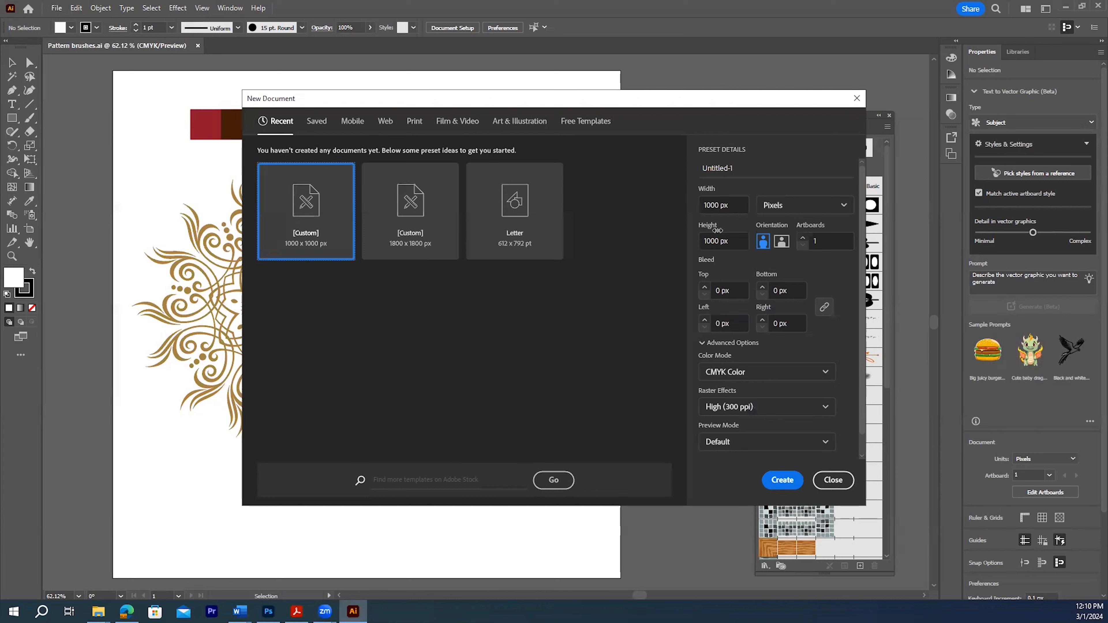
click(746, 168)
text(transfo)
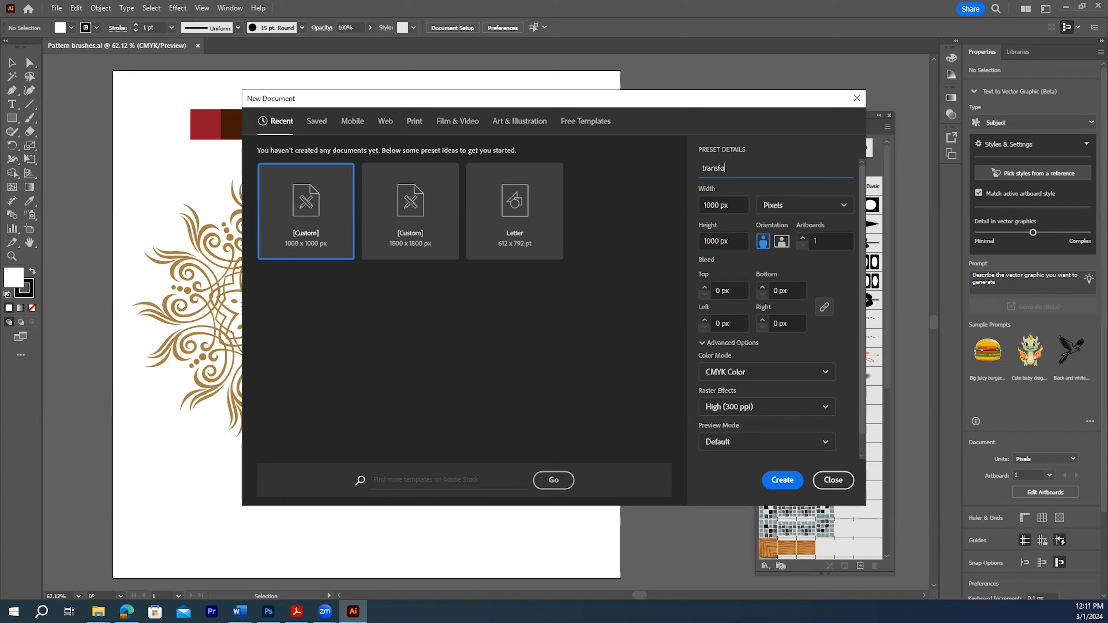
text(rm effect)
click(778, 485)
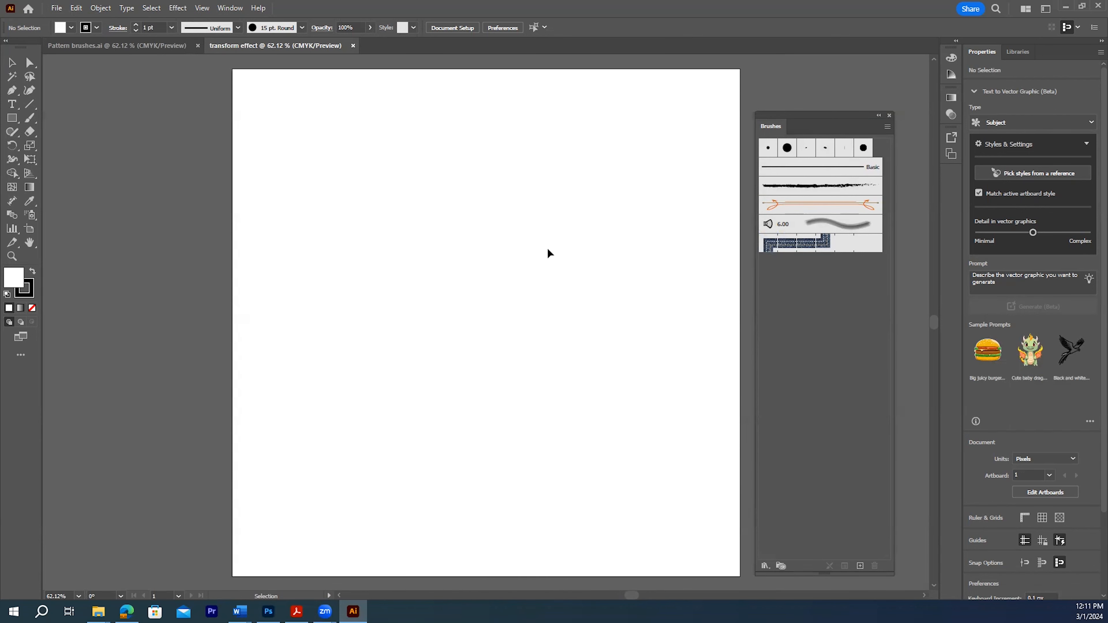
- Show the Layers panel and arrange it above a shortened Brushes panel beside the artboard
drag(629, 595, 636, 594)
click(230, 7)
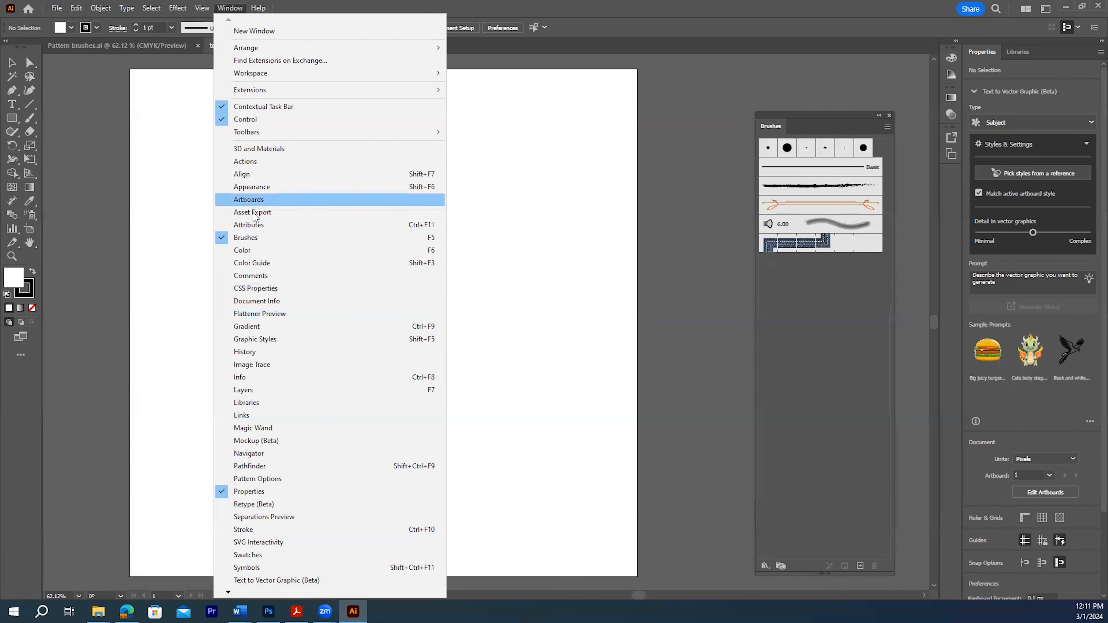
click(297, 390)
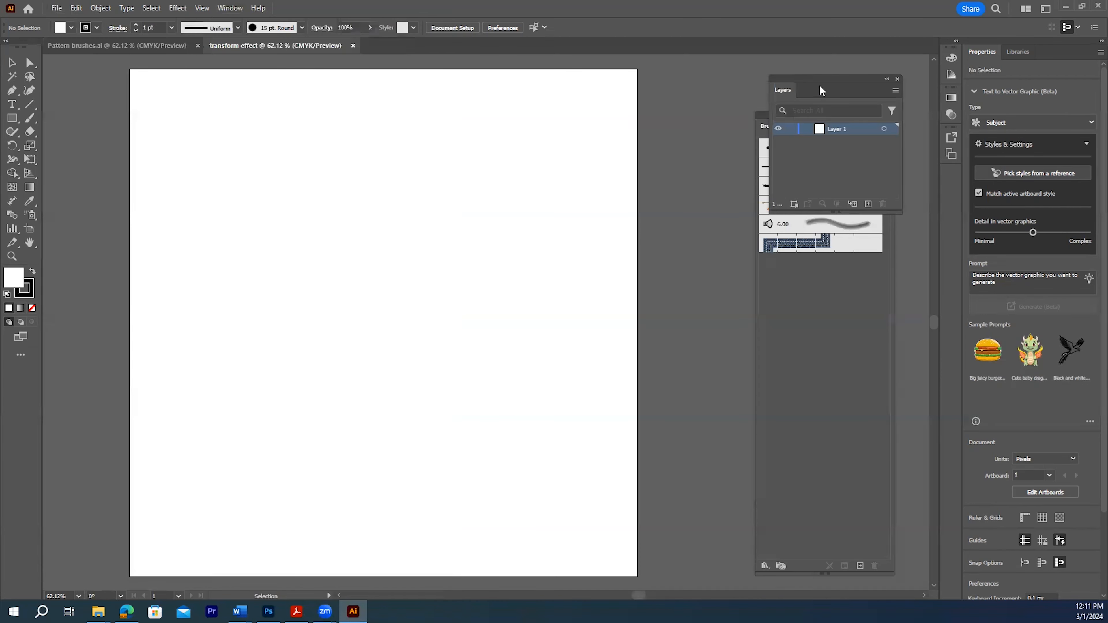
drag(808, 88, 725, 102)
mouse_move(819, 571)
mouse_down()
mouse_move(837, 500)
mouse_move(833, 296)
mouse_up()
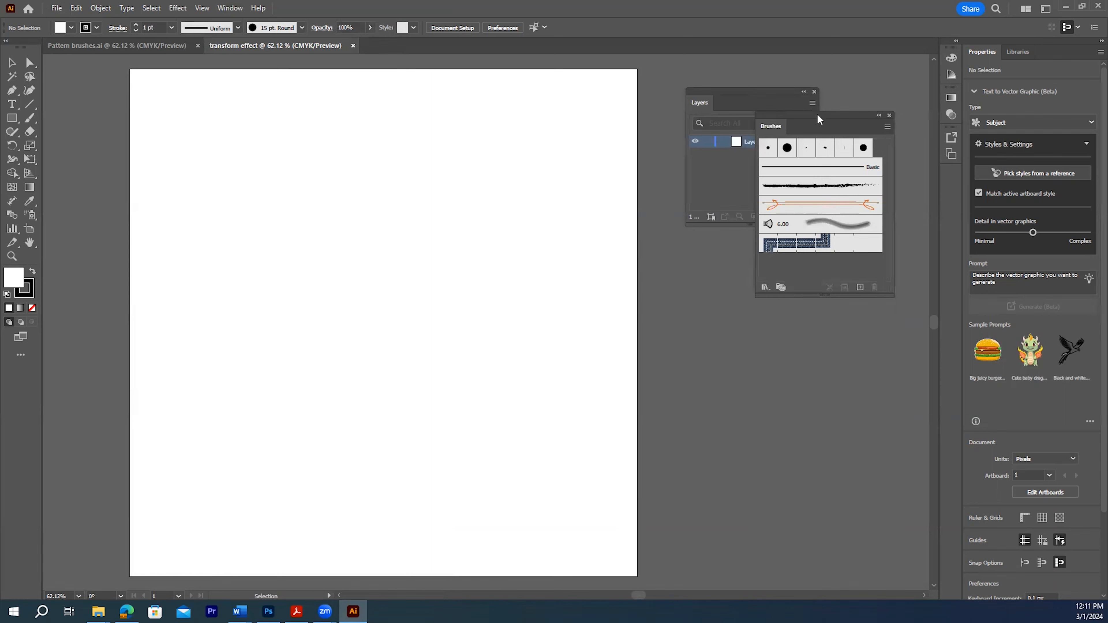
drag(818, 118, 805, 348)
mouse_move(745, 103)
mouse_down()
mouse_move(794, 110)
mouse_move(806, 163)
mouse_up()
drag(805, 263, 804, 296)
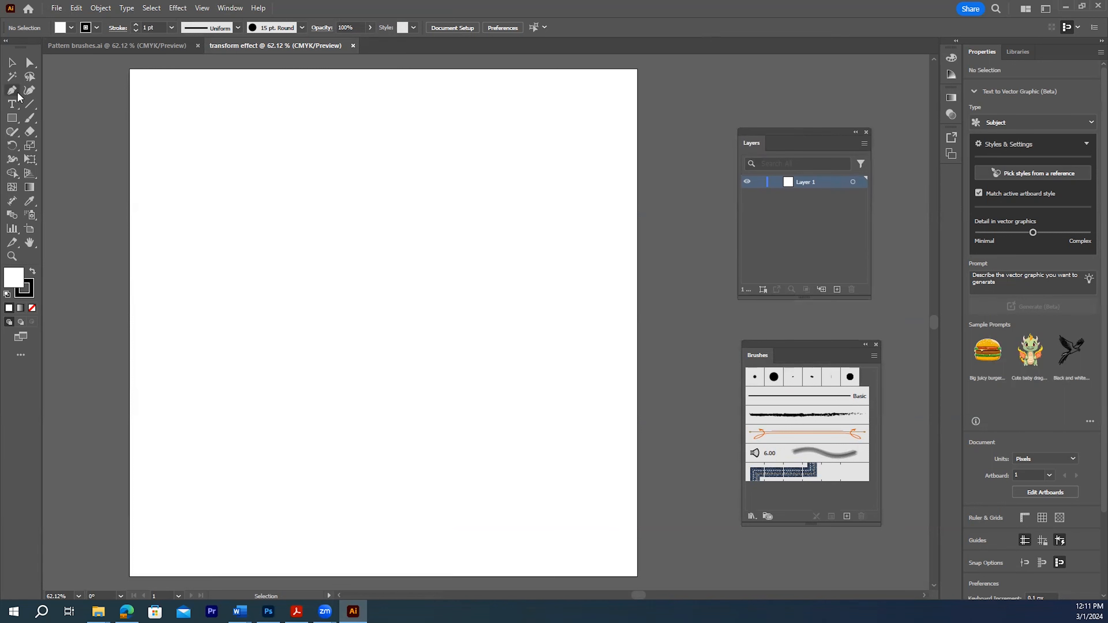
- Draw a vertical line about 1000 px long with no fill from the artboard's upper edge to its lower edge
click(29, 104)
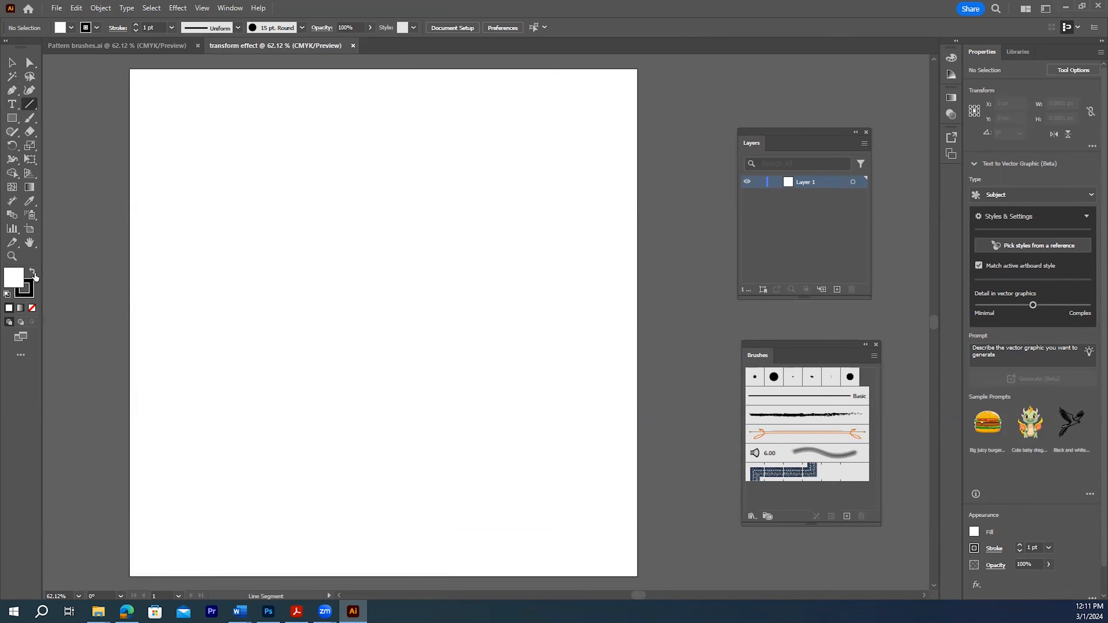
click(32, 308)
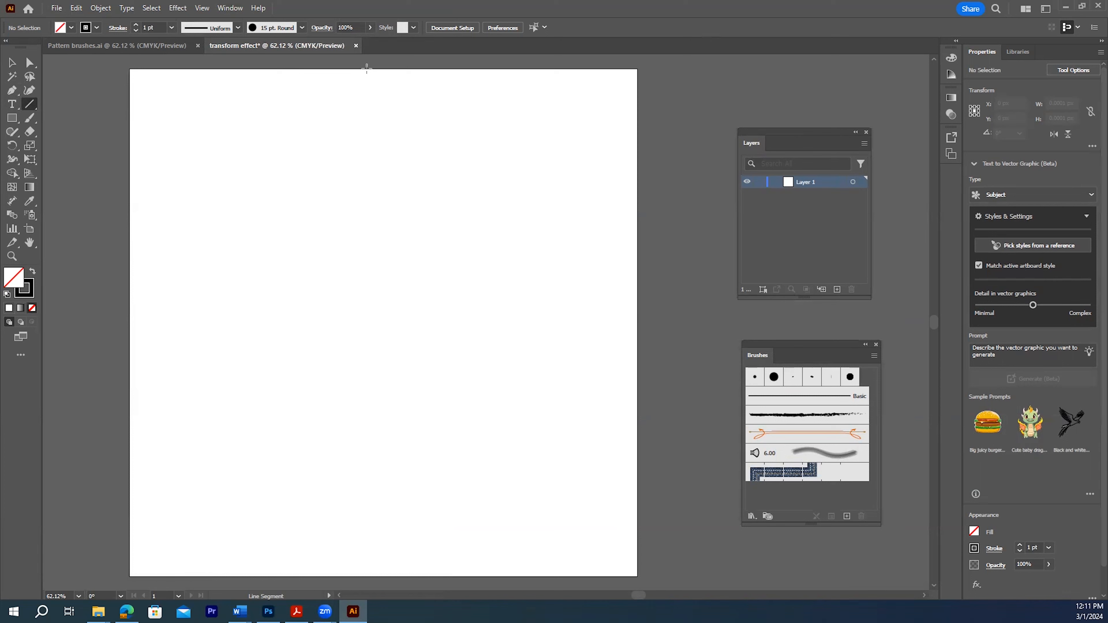
drag(367, 69, 367, 576)
click(613, 484)
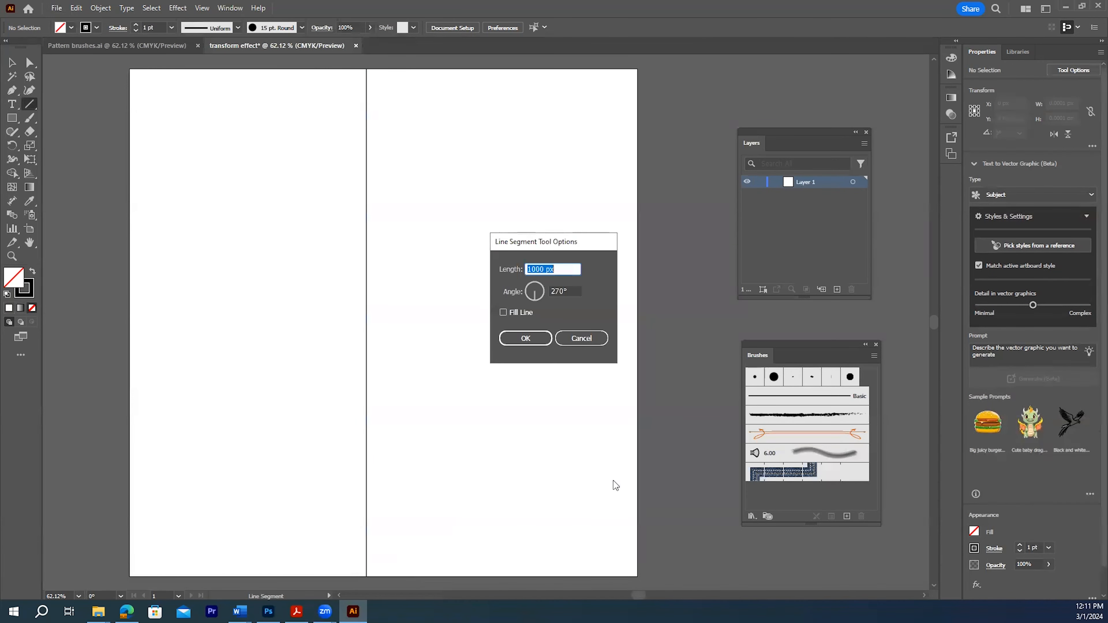
click(590, 339)
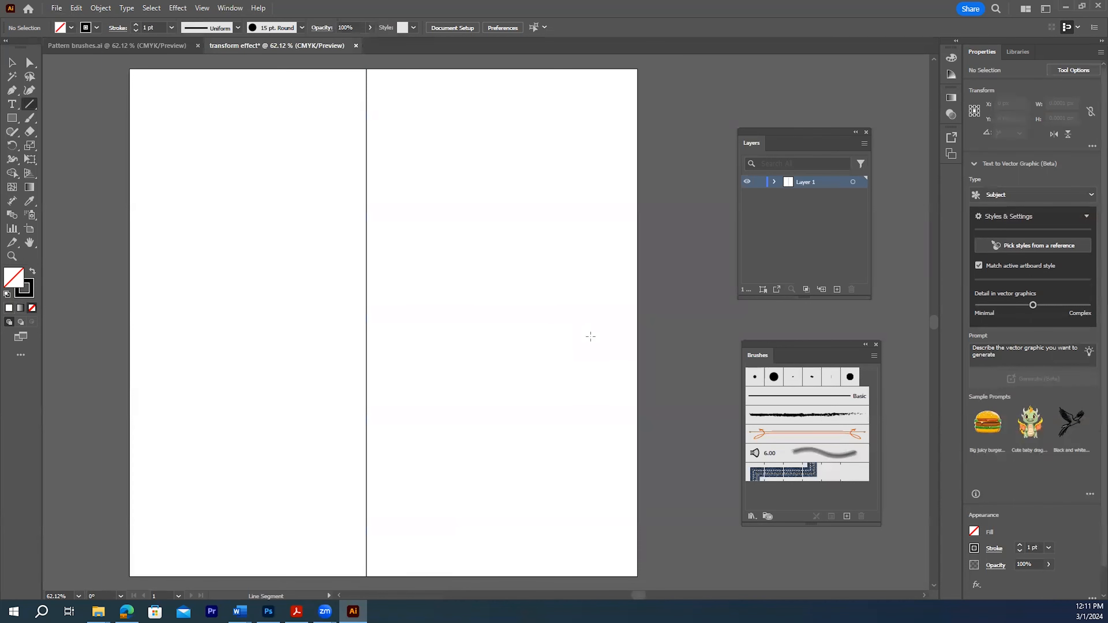
- Centre the vertical line horizontally on the artboard
click(12, 62)
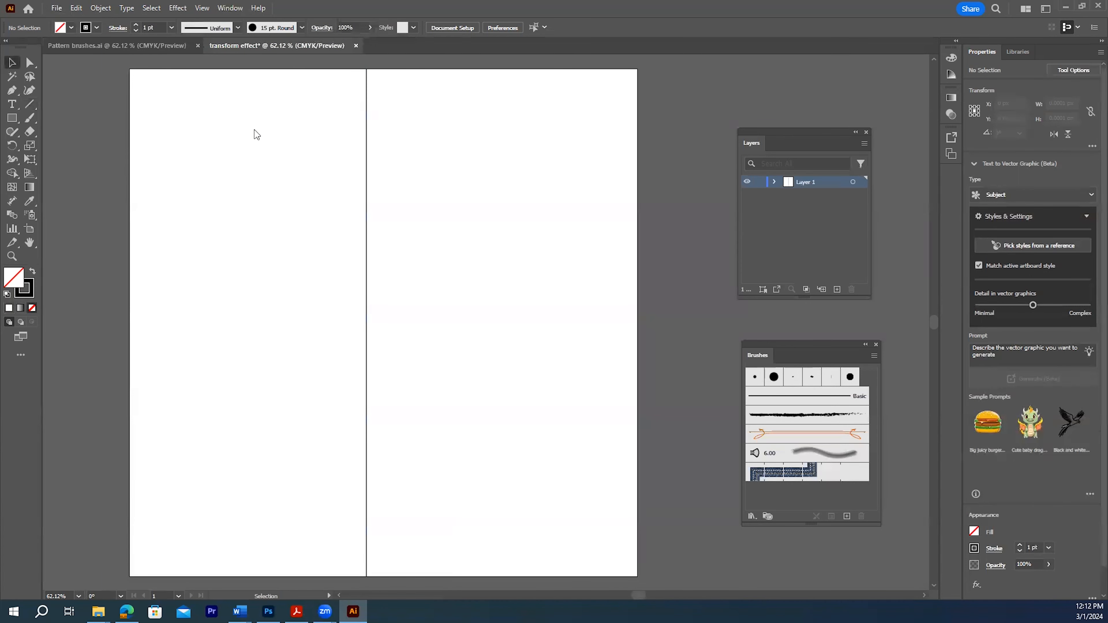
click(366, 191)
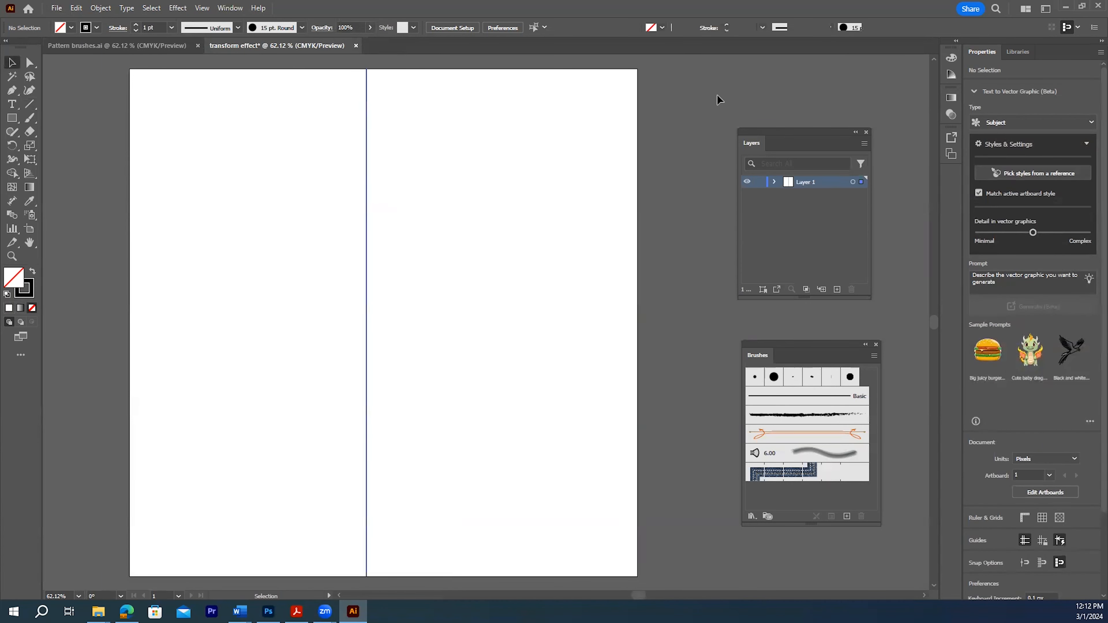
click(495, 28)
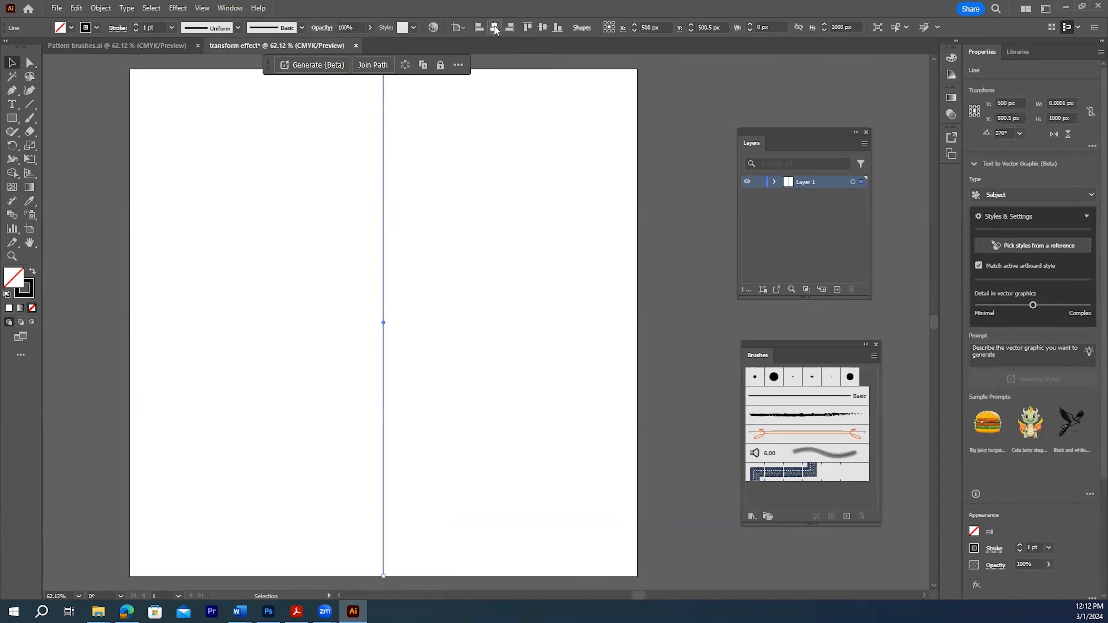
- Draw a horizontal line about 997 px long across the artboard and centre it vertically
click(29, 104)
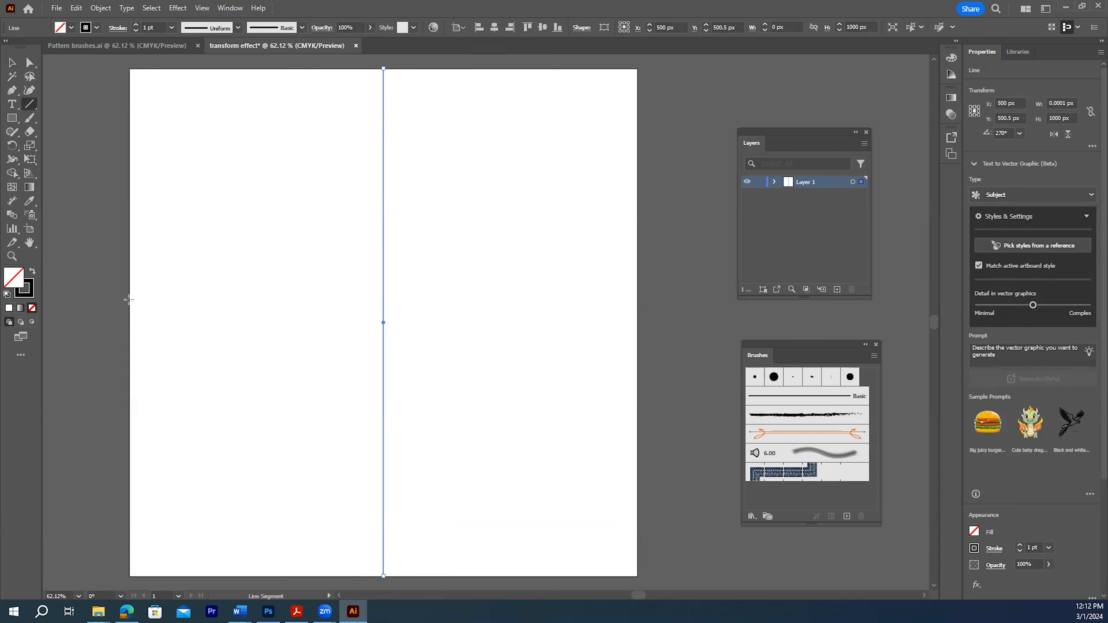
mouse_move(130, 300)
mouse_down()
mouse_move(371, 327)
mouse_move(637, 302)
mouse_up()
click(12, 63)
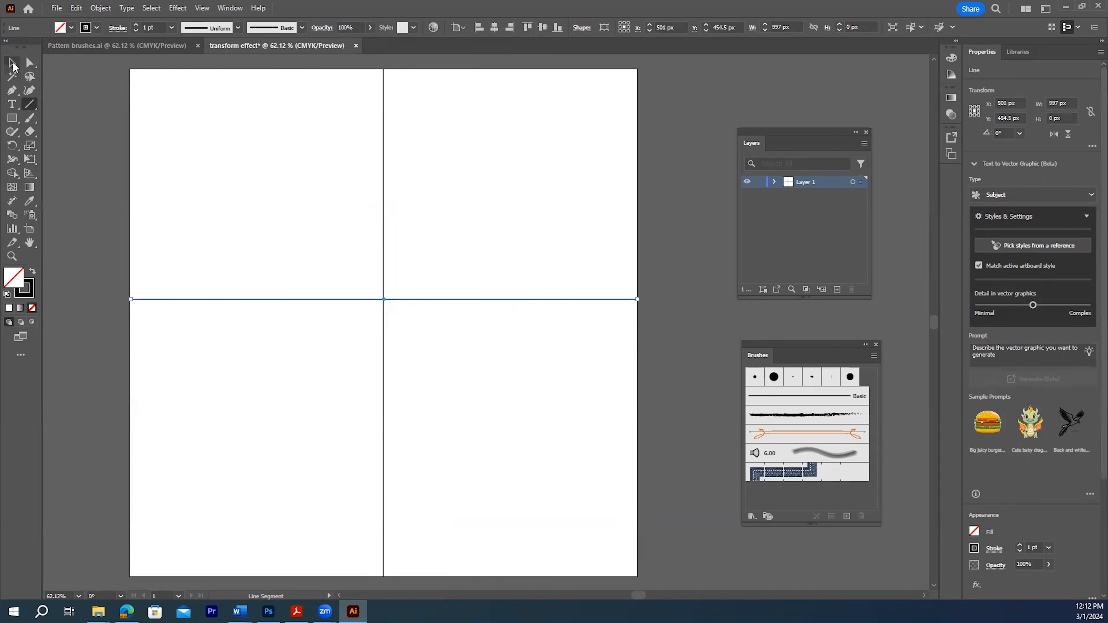
click(335, 274)
click(428, 299)
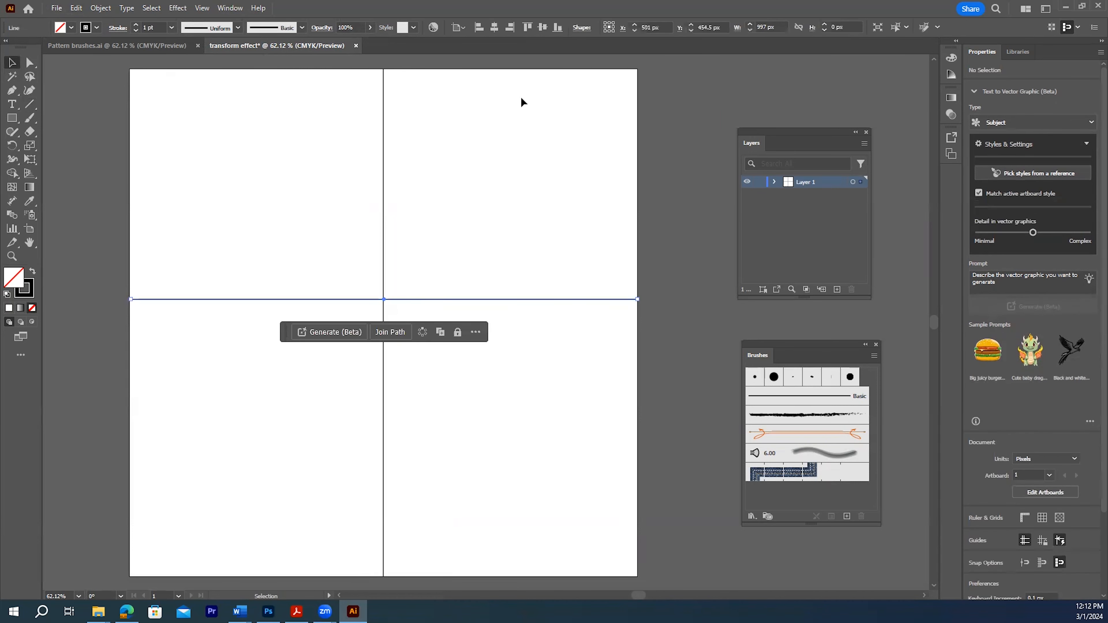
click(543, 28)
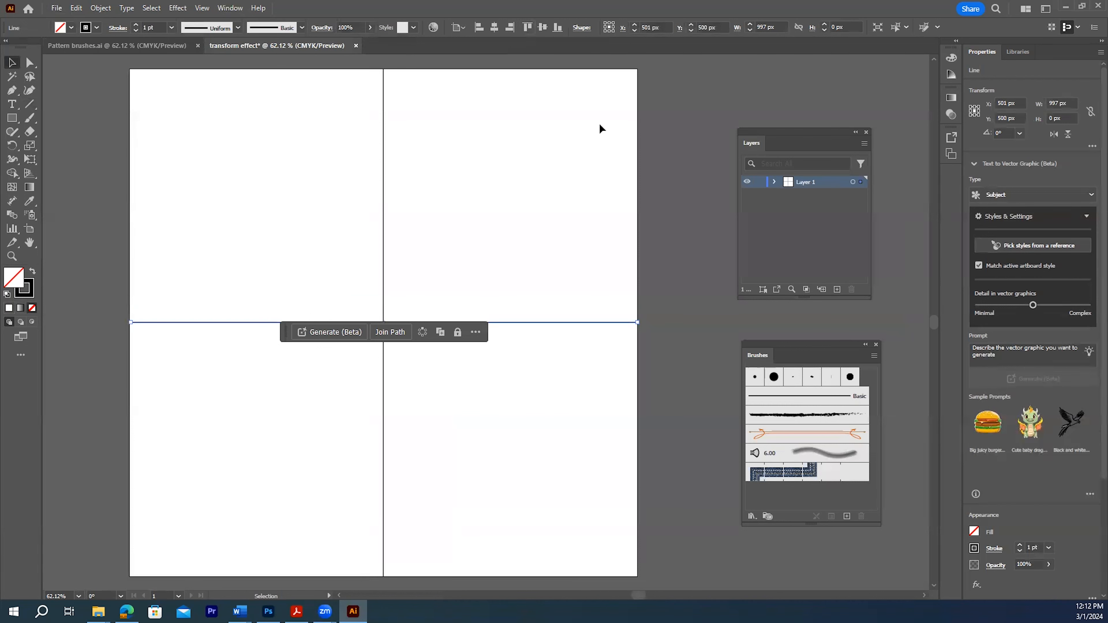
click(660, 212)
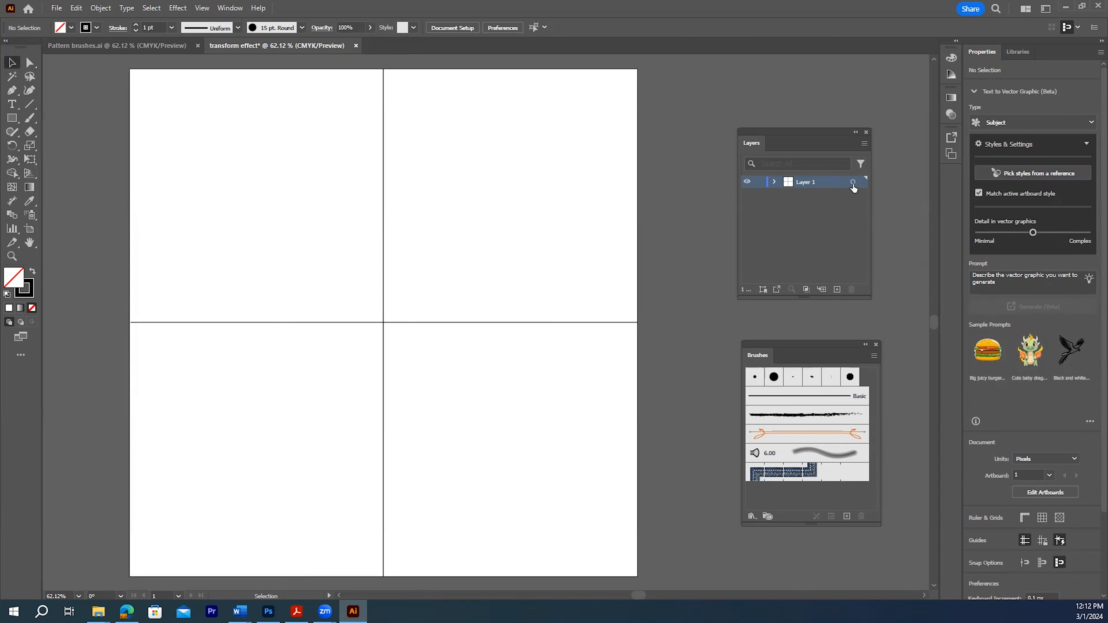
- Target all of Layer 1 and apply a Transform effect with a 45° rotation angle and 8 copies
click(773, 182)
click(772, 181)
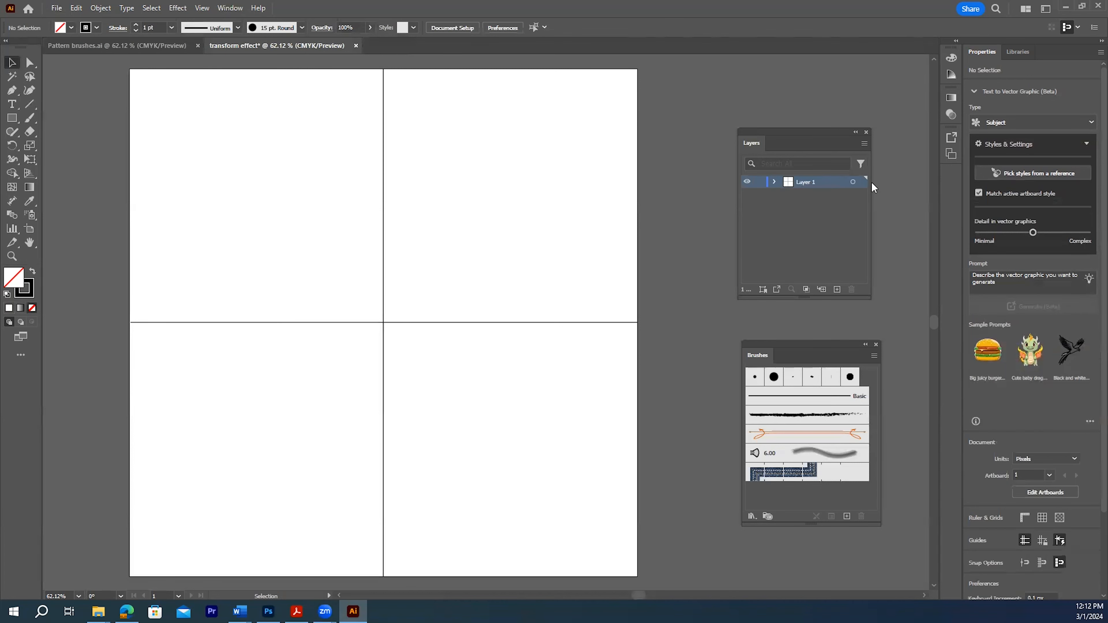
click(853, 182)
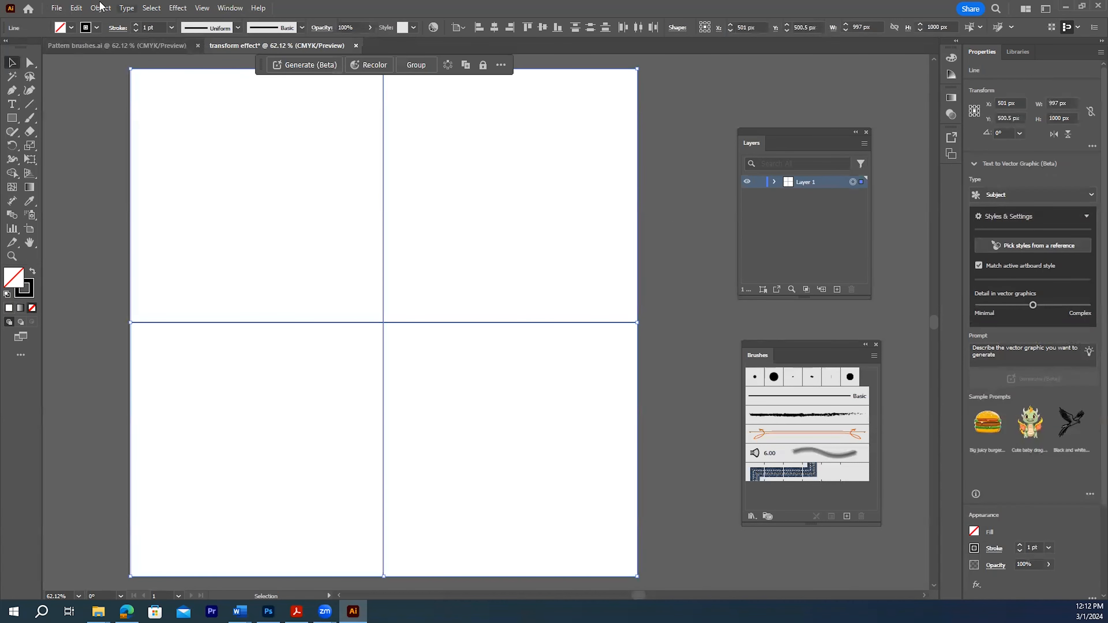
click(176, 9)
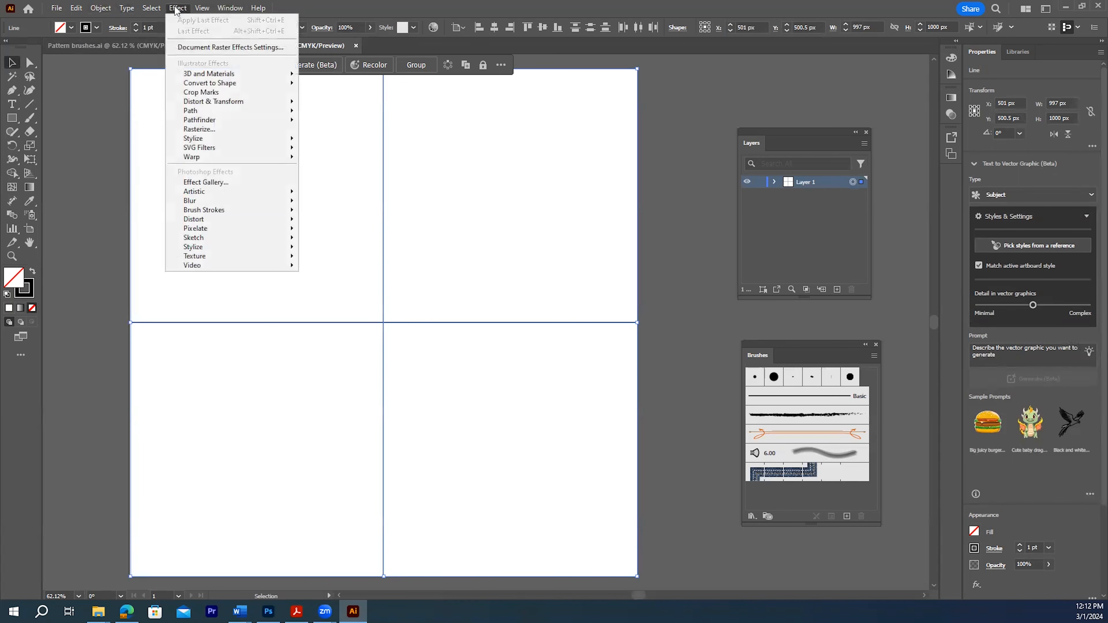
mouse_move(207, 104)
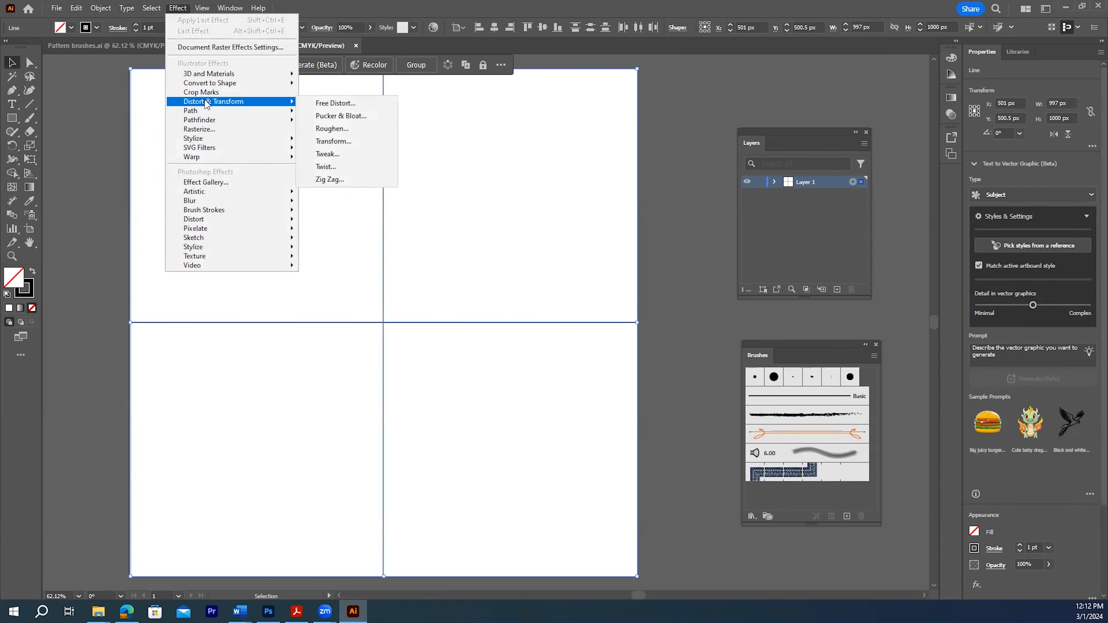
click(335, 141)
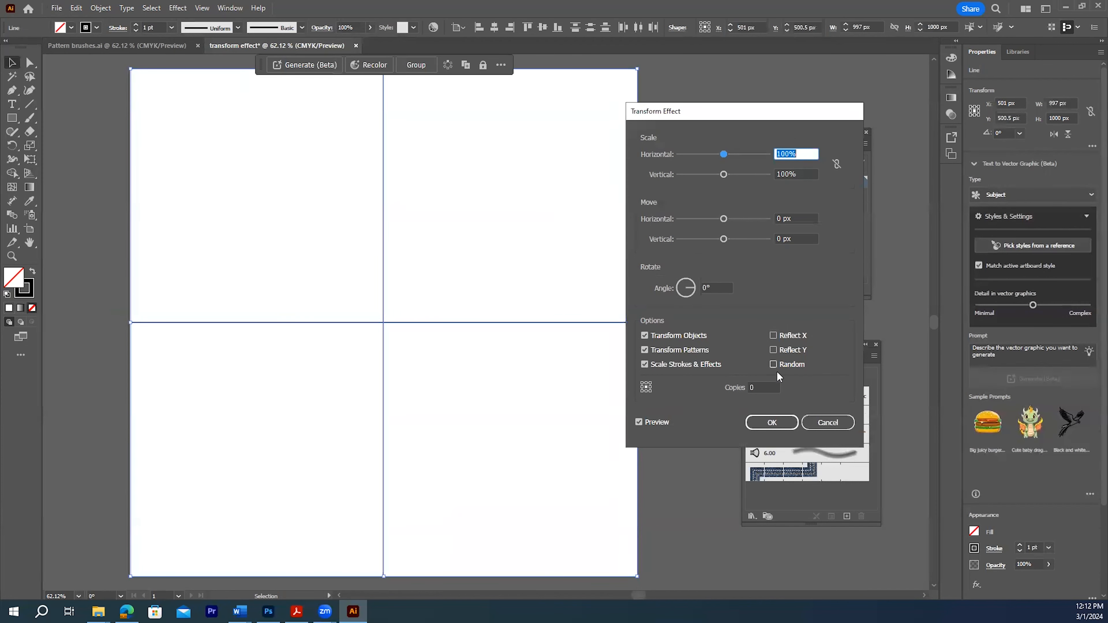
click(751, 388)
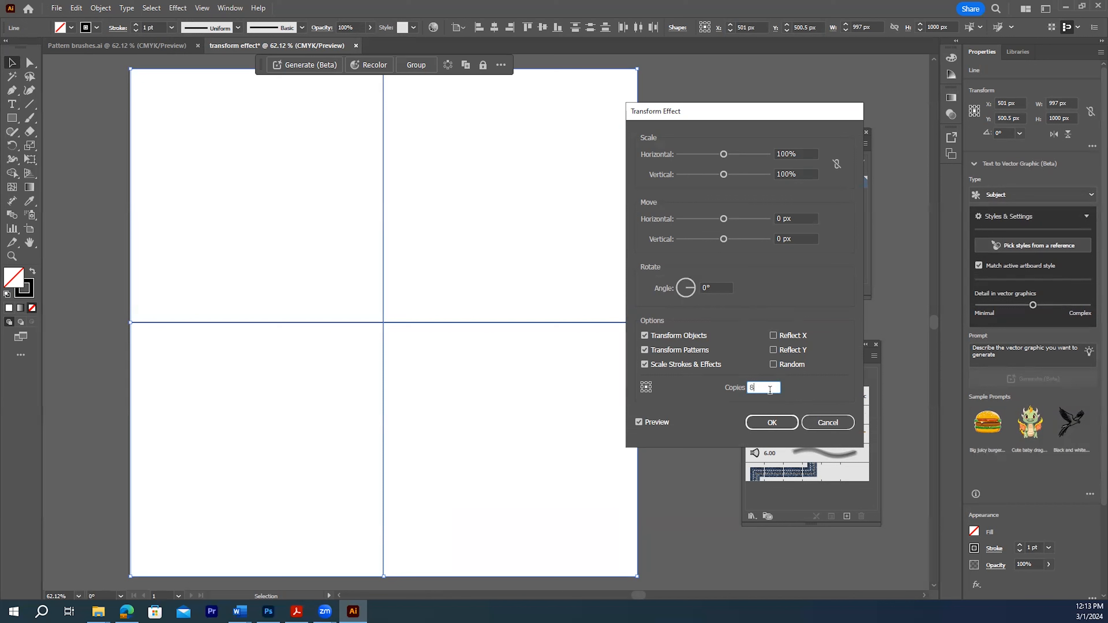
click(702, 287)
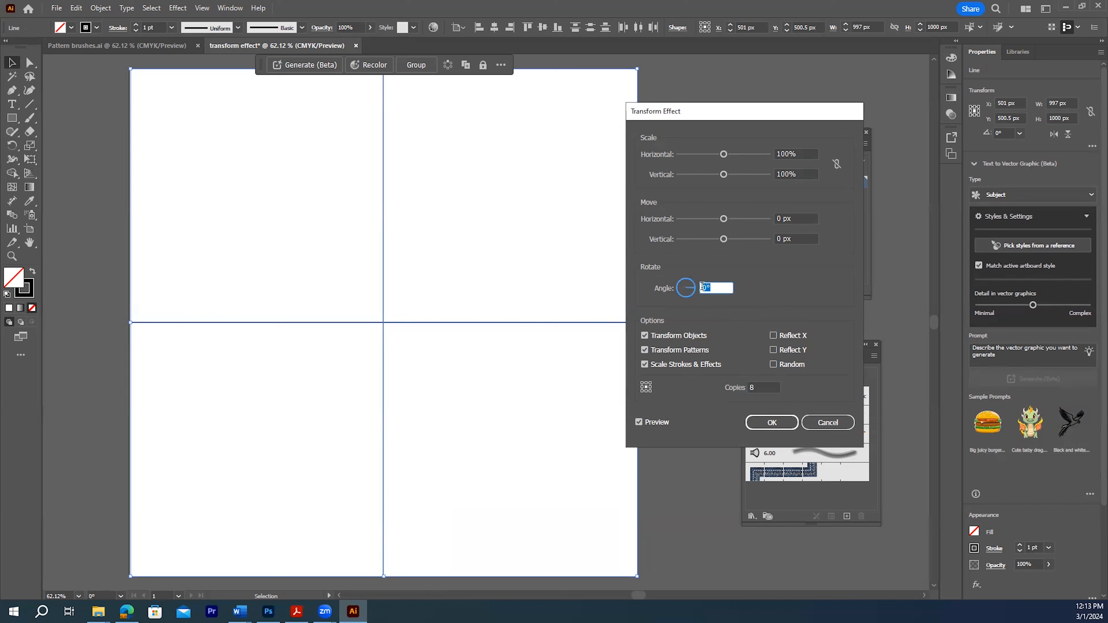
text(45)
click(769, 425)
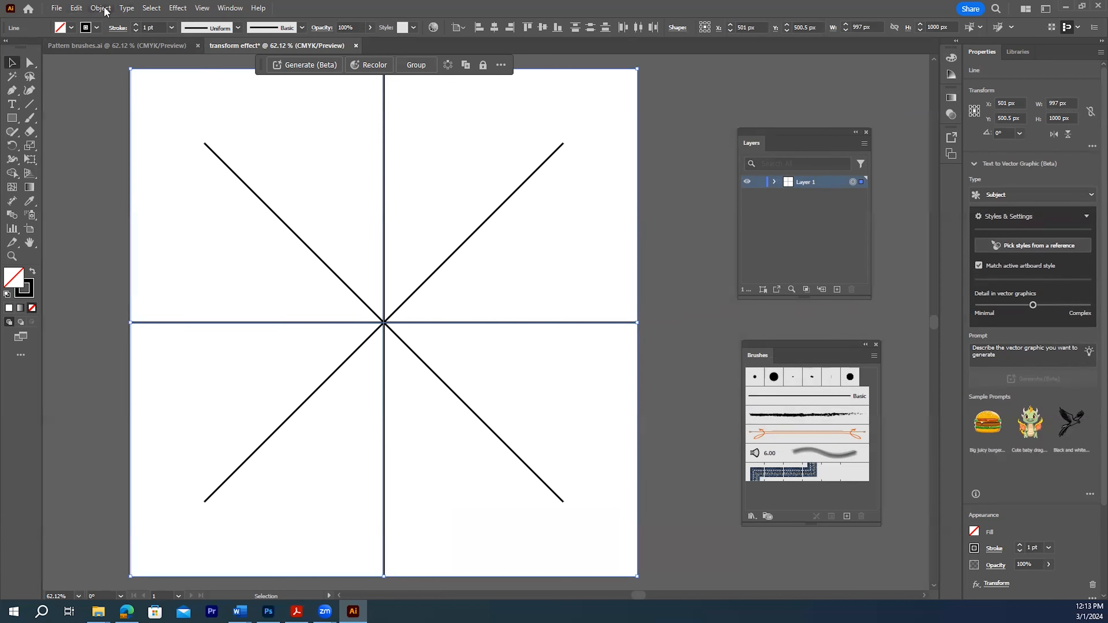
- Apply a second Transform effect to Layer 1 with Reflect X enabled and 1 copy
click(177, 9)
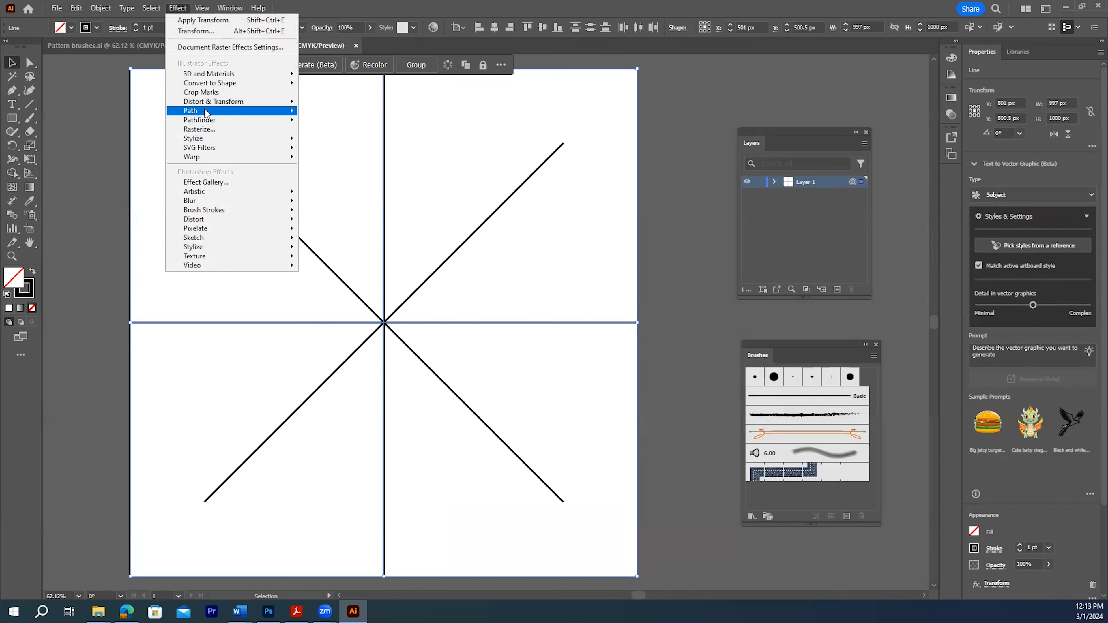
mouse_move(292, 101)
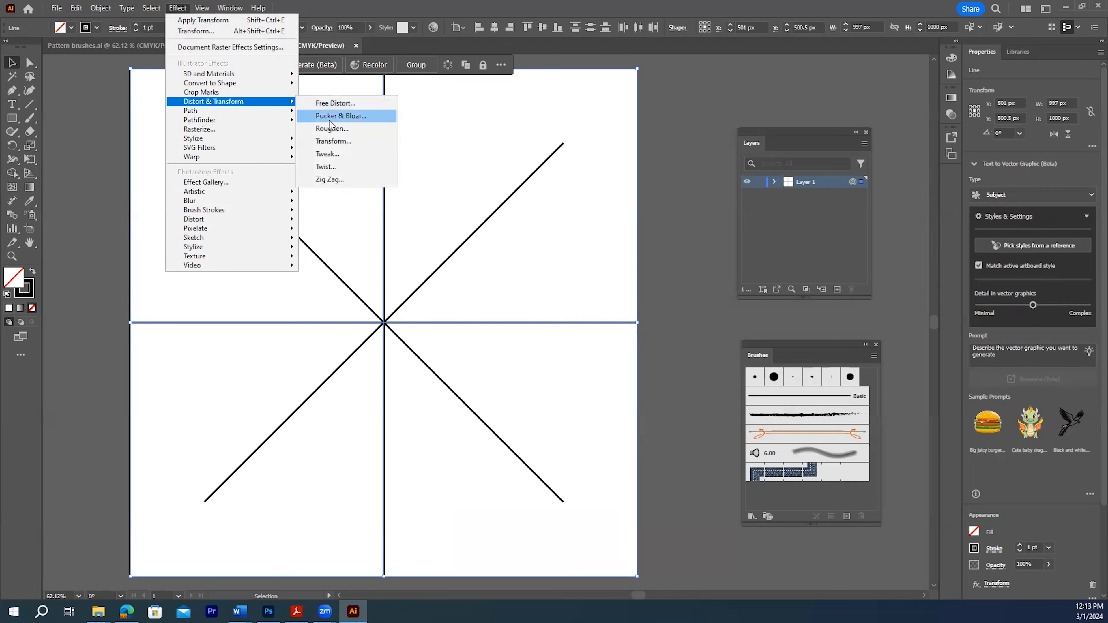
click(333, 142)
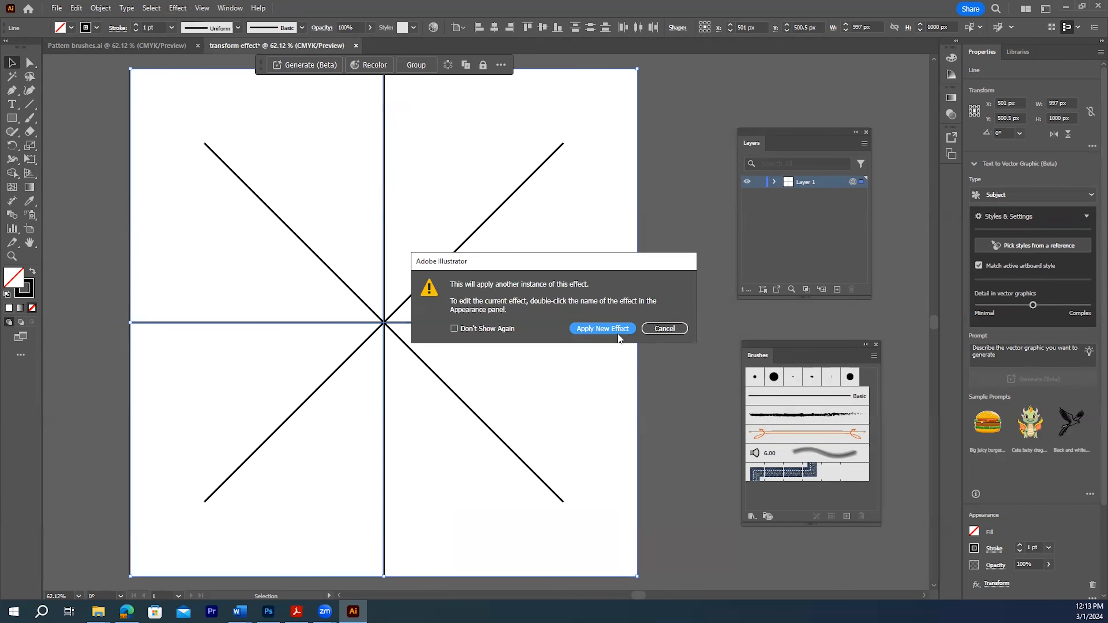
click(605, 328)
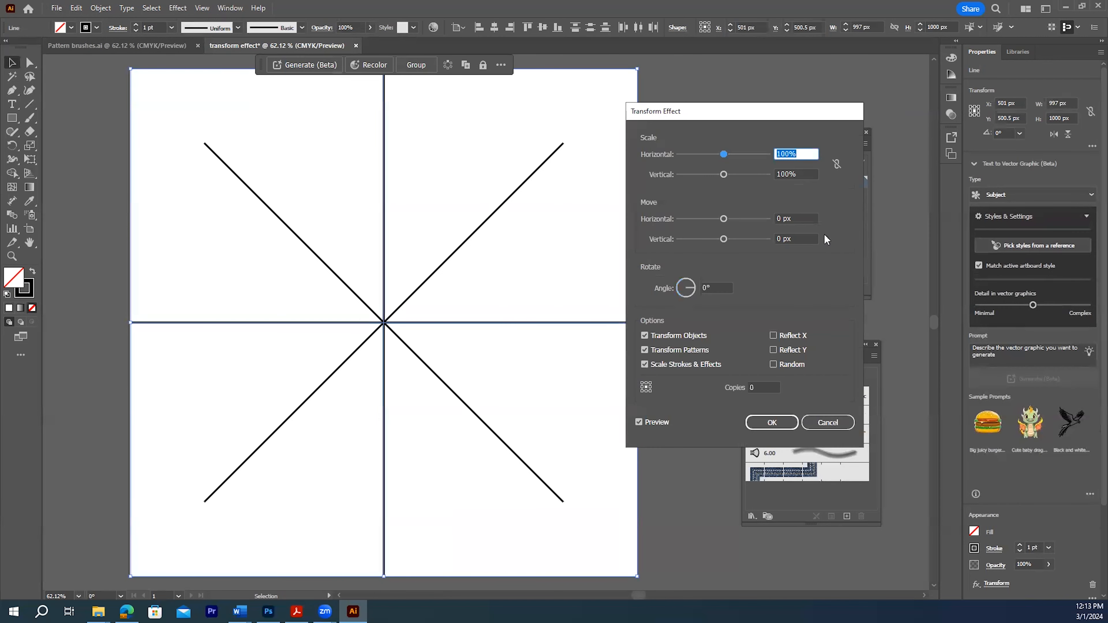
click(773, 336)
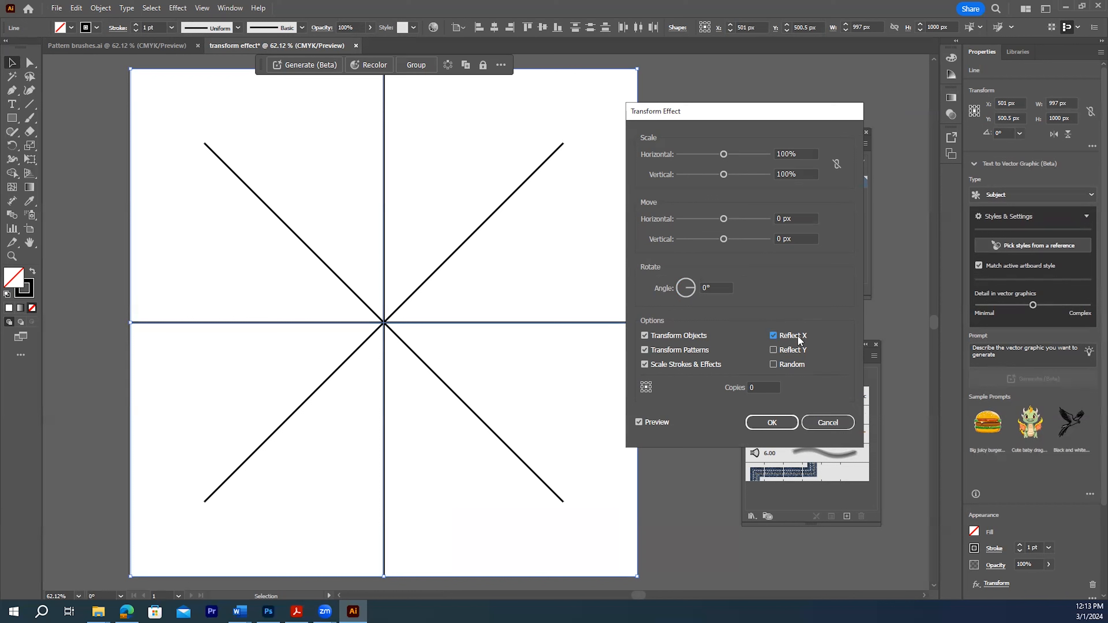
double_click(758, 388)
text(1)
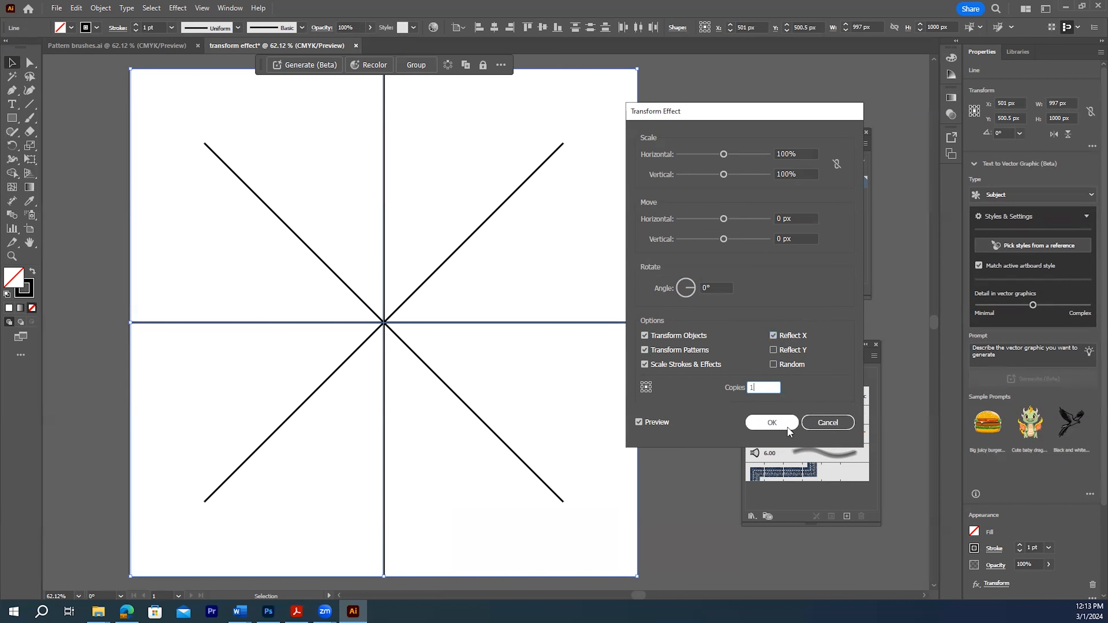
click(780, 426)
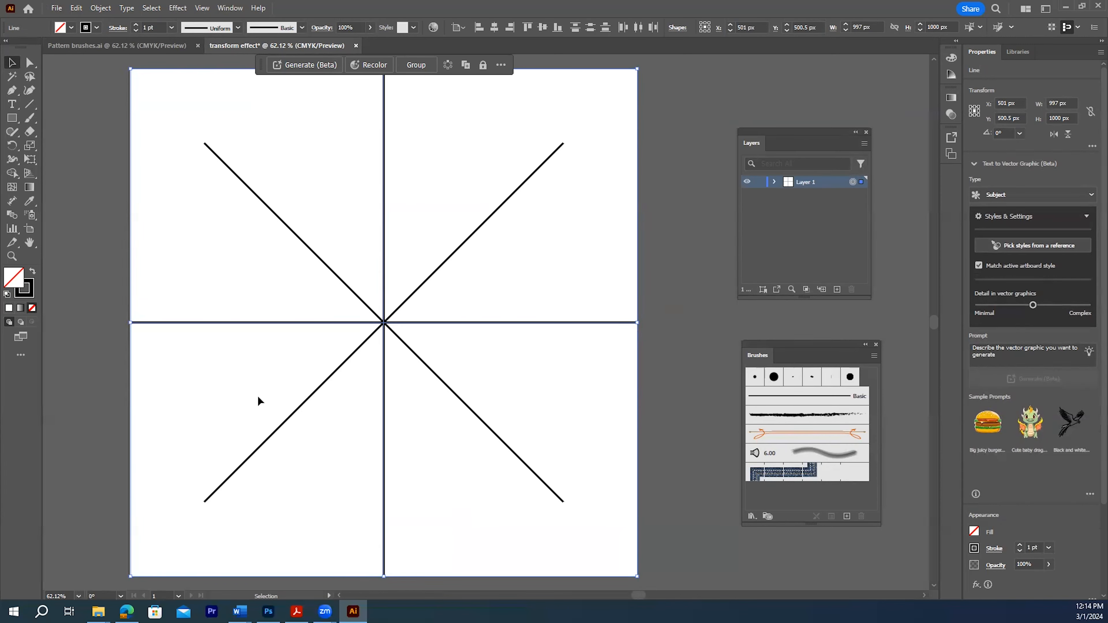
- Make the Brushes panel slightly taller and move it closer to the Layers panel
drag(809, 525, 809, 543)
drag(798, 346, 802, 321)
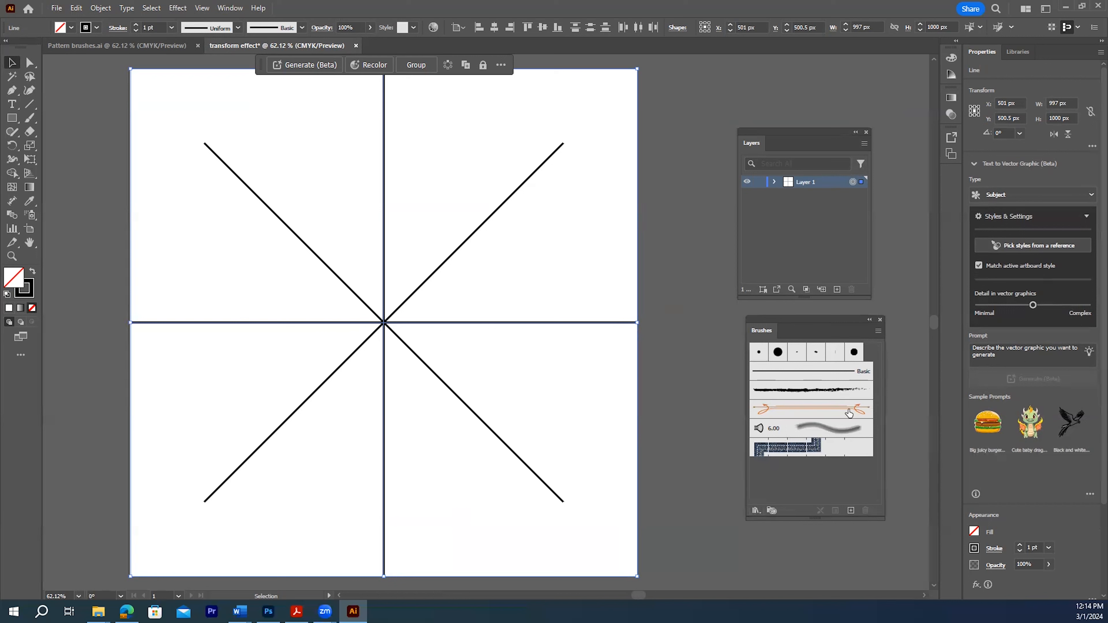
- Load the Pattern brushes file from the Downloads folder as a brush library
click(755, 510)
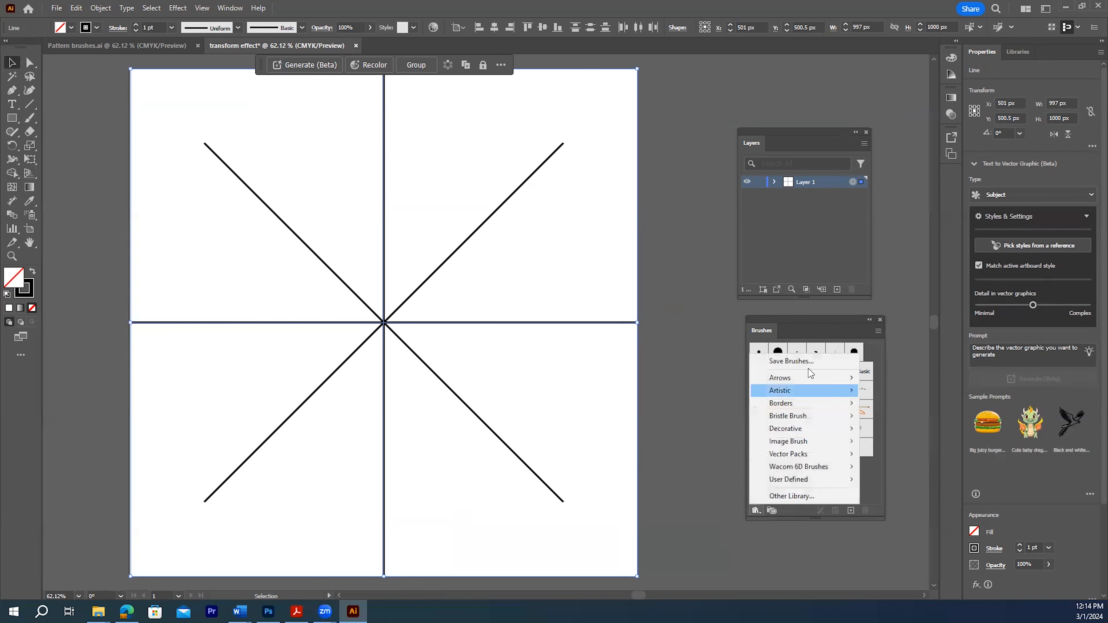
click(777, 496)
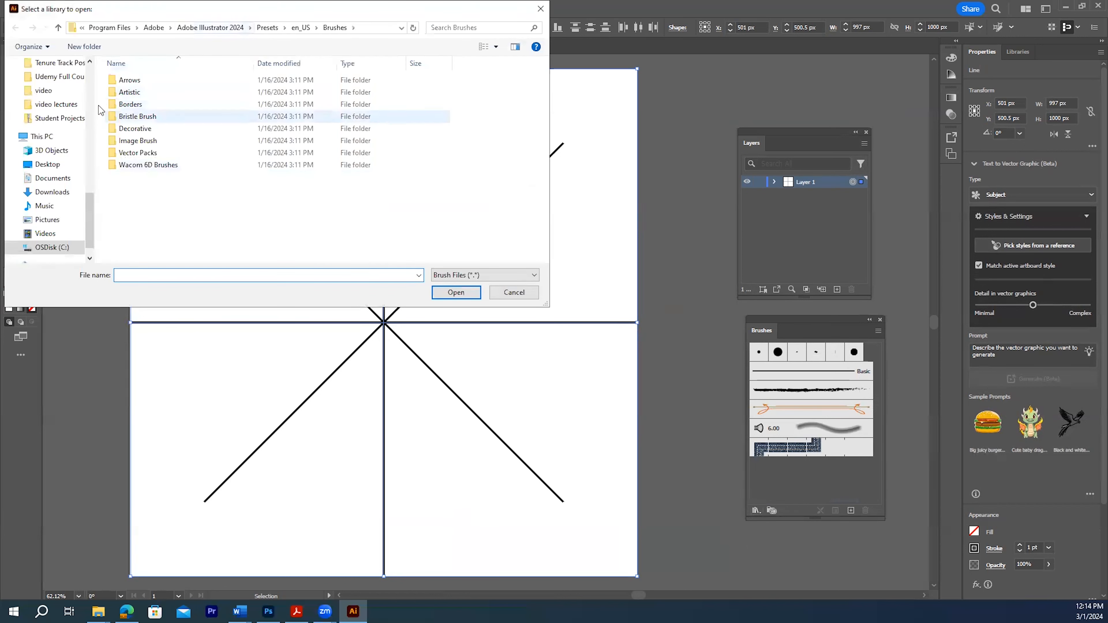
scroll(77, 116, up, 4)
drag(90, 172, 91, 89)
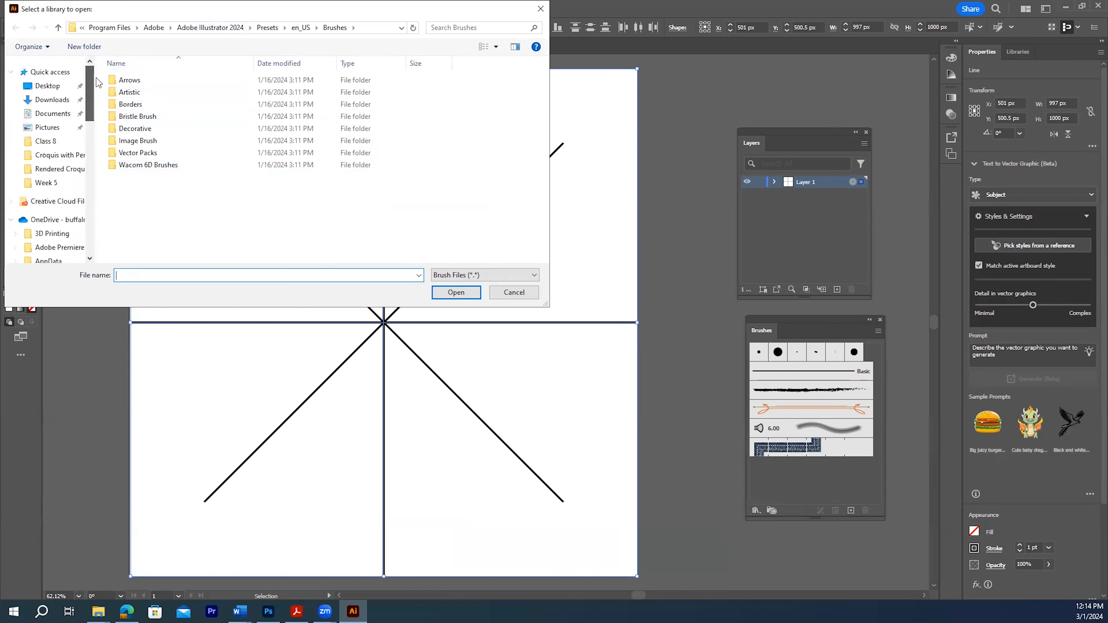
click(63, 101)
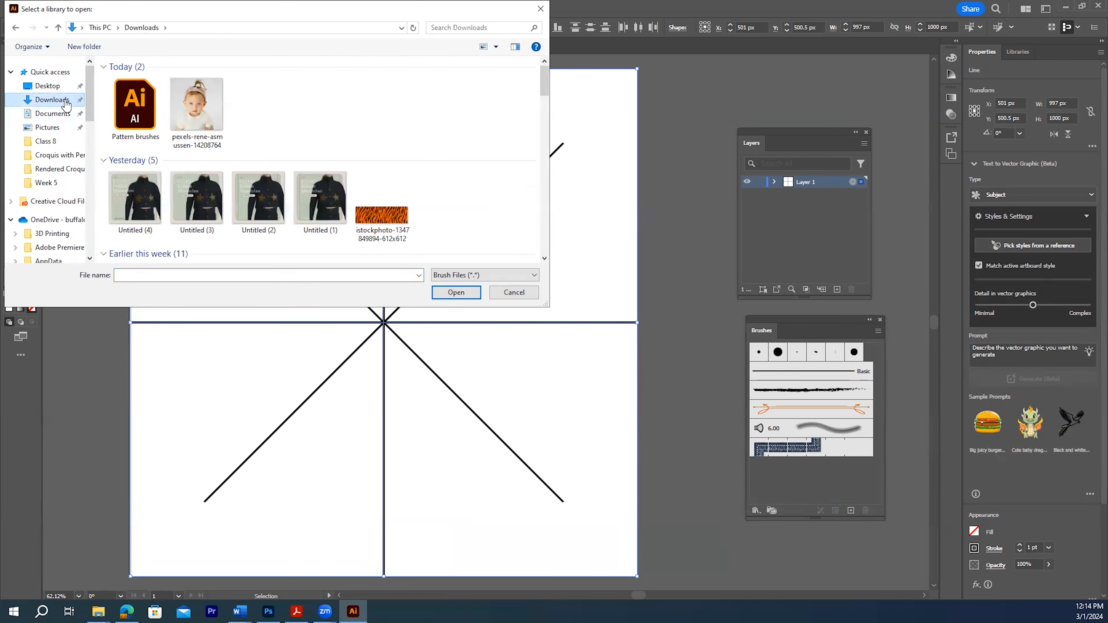
click(135, 107)
click(456, 292)
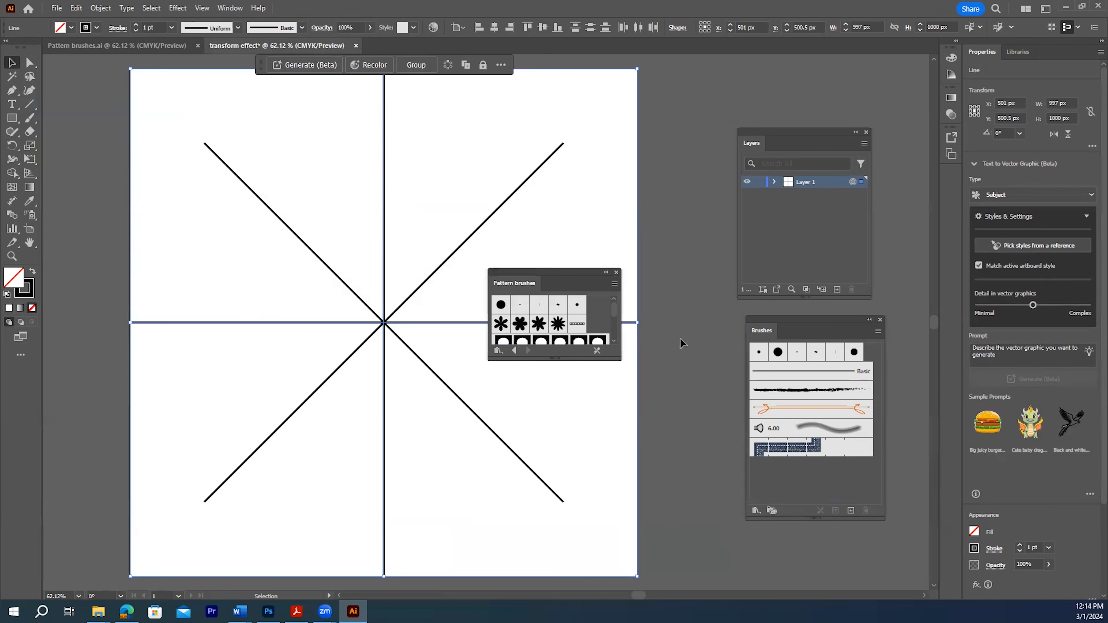
- Make the Pattern brushes library panel much taller and move it upward over the artboard
drag(557, 359, 556, 556)
mouse_move(554, 271)
mouse_down()
mouse_move(552, 232)
mouse_move(579, 147)
mouse_up()
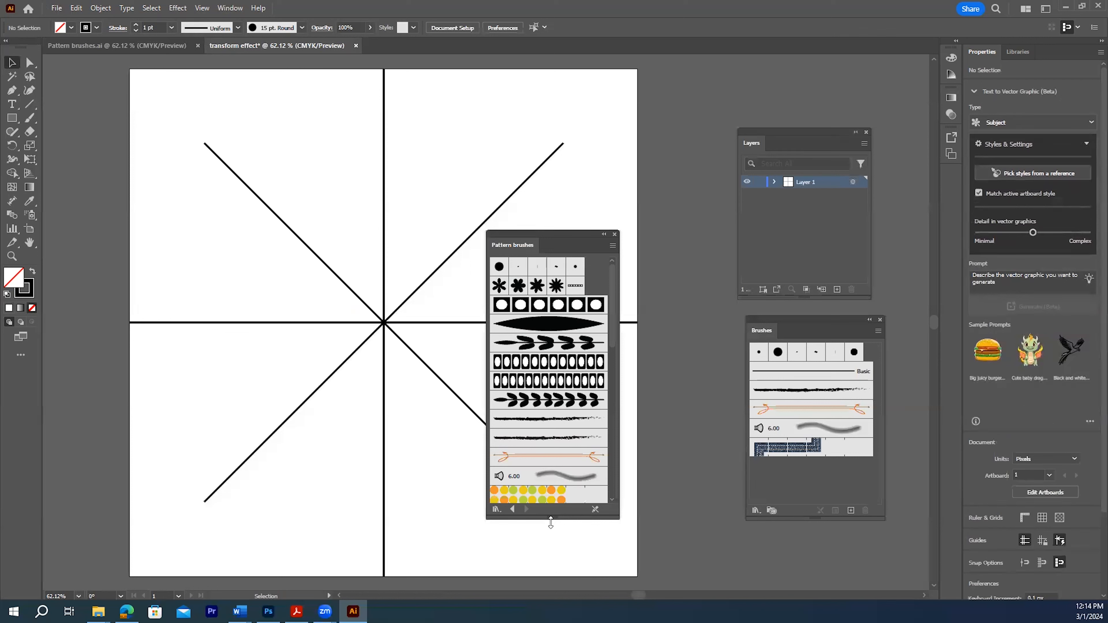
drag(552, 519, 552, 562)
- Add the brushes of the Pattern brushes library to the document's own Brushes panel and close the library
click(499, 268)
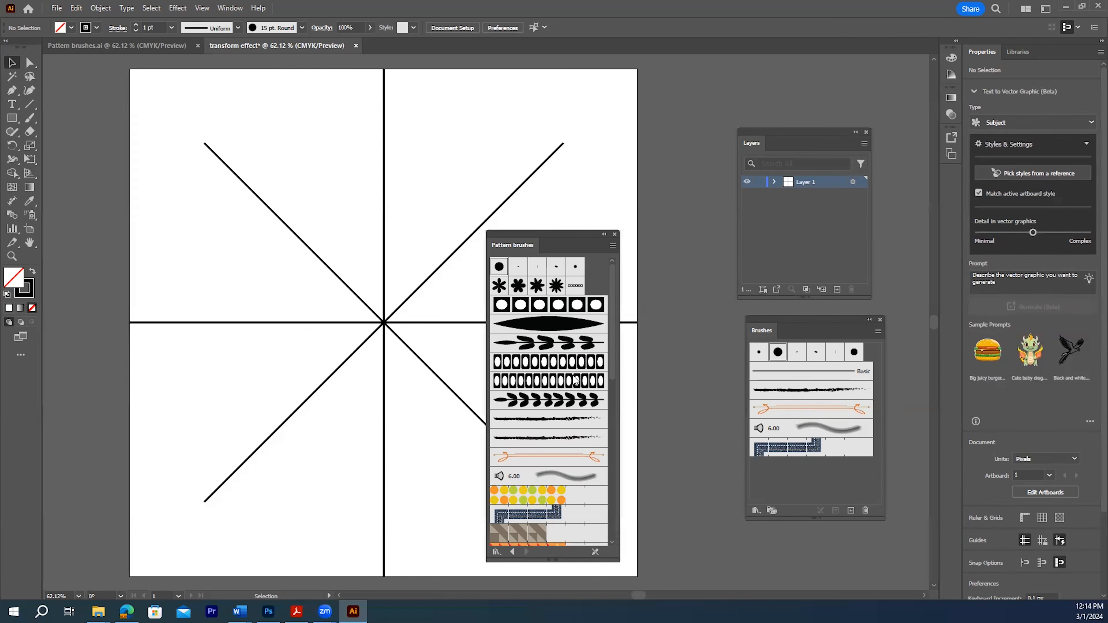
click(504, 291)
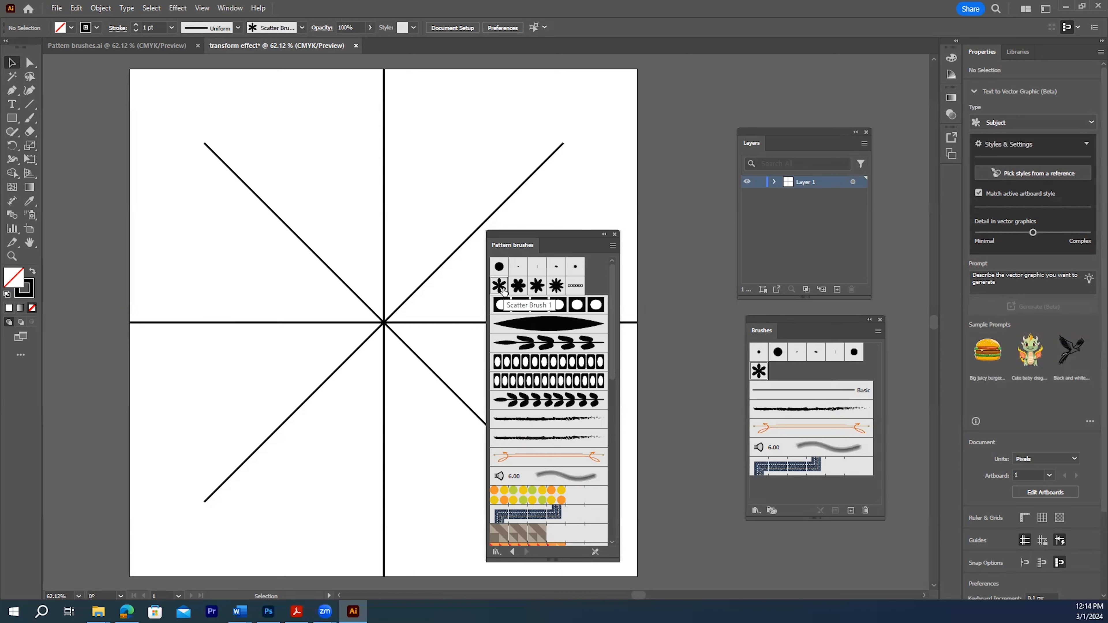
scroll(577, 526, down, 10)
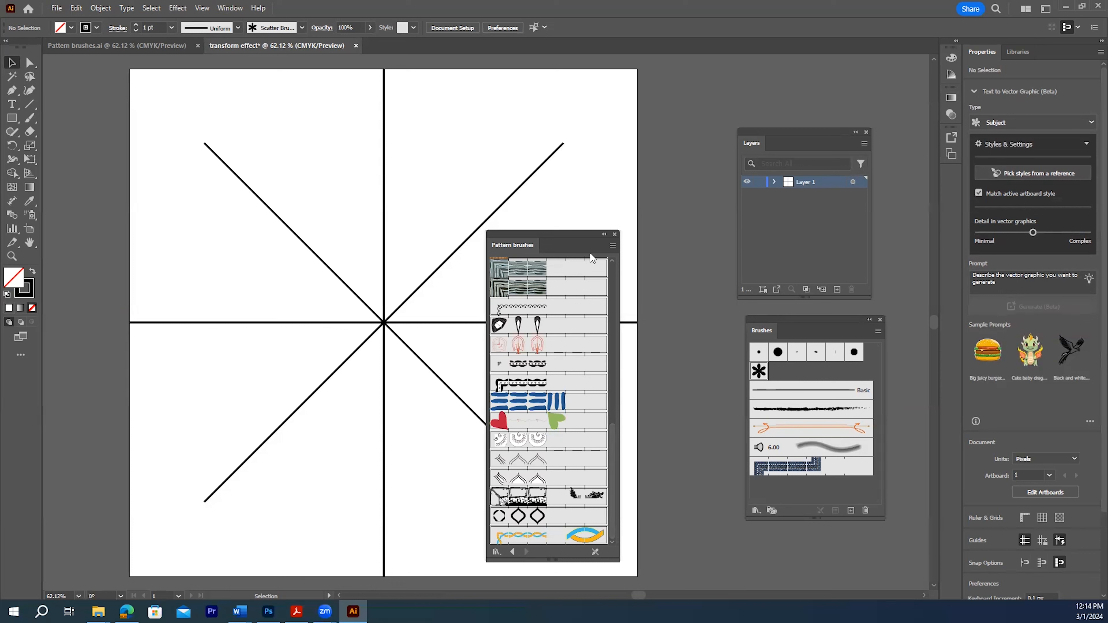
click(613, 247)
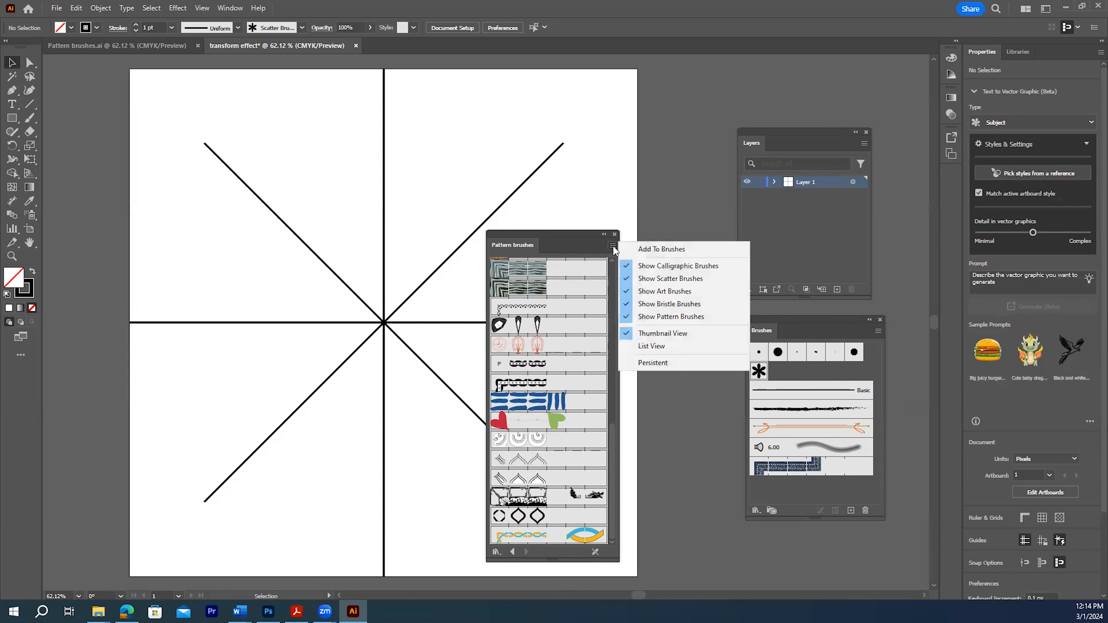
click(650, 250)
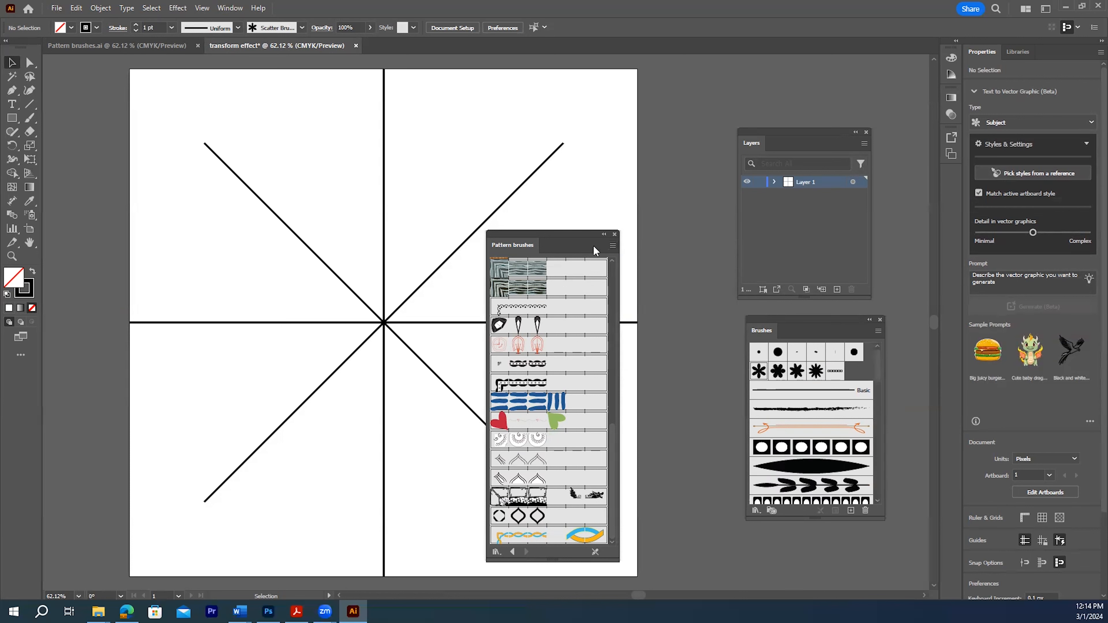
click(615, 236)
- Move the Layers panel clear of the artboard, dock the Brushes panel beneath it, and make the Brushes panel taller
drag(812, 519, 815, 592)
drag(802, 326, 795, 317)
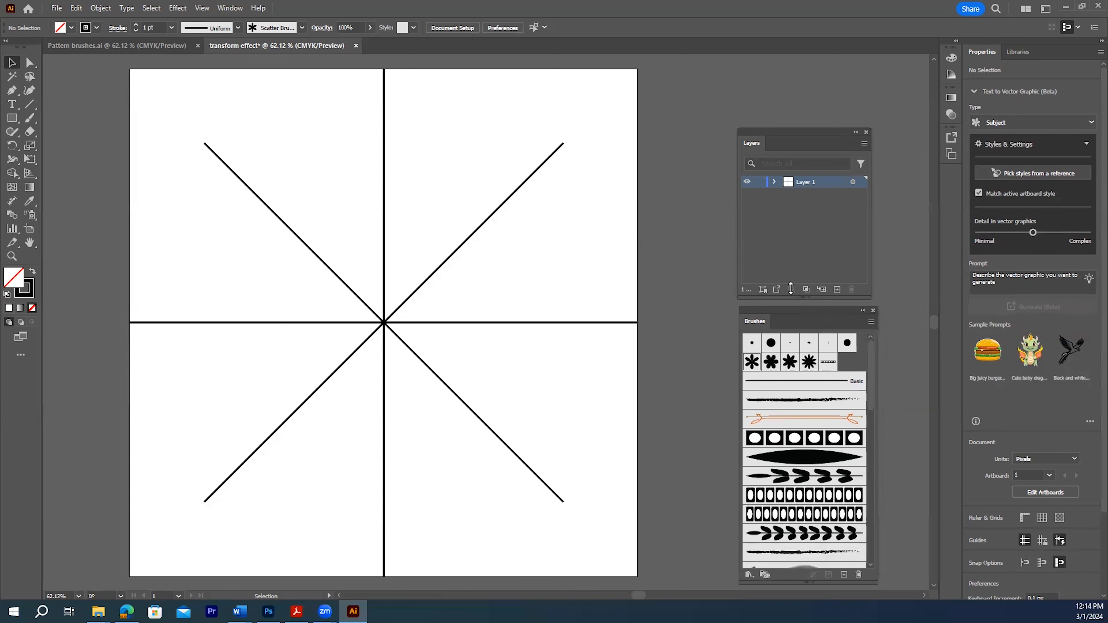
drag(804, 130, 850, 57)
drag(800, 306, 842, 230)
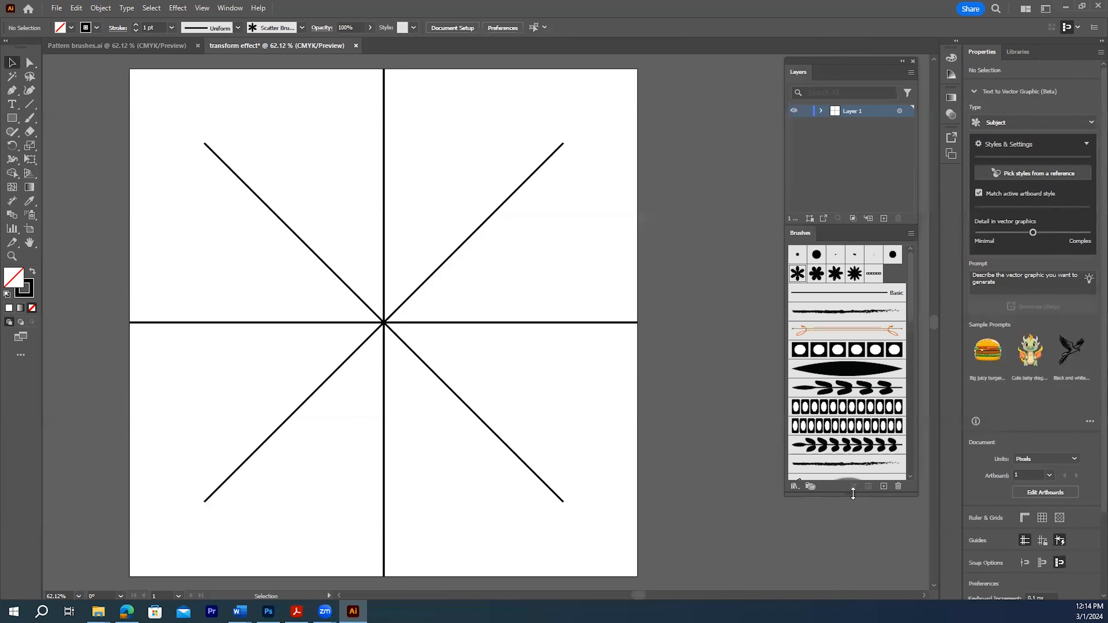
drag(848, 495, 853, 559)
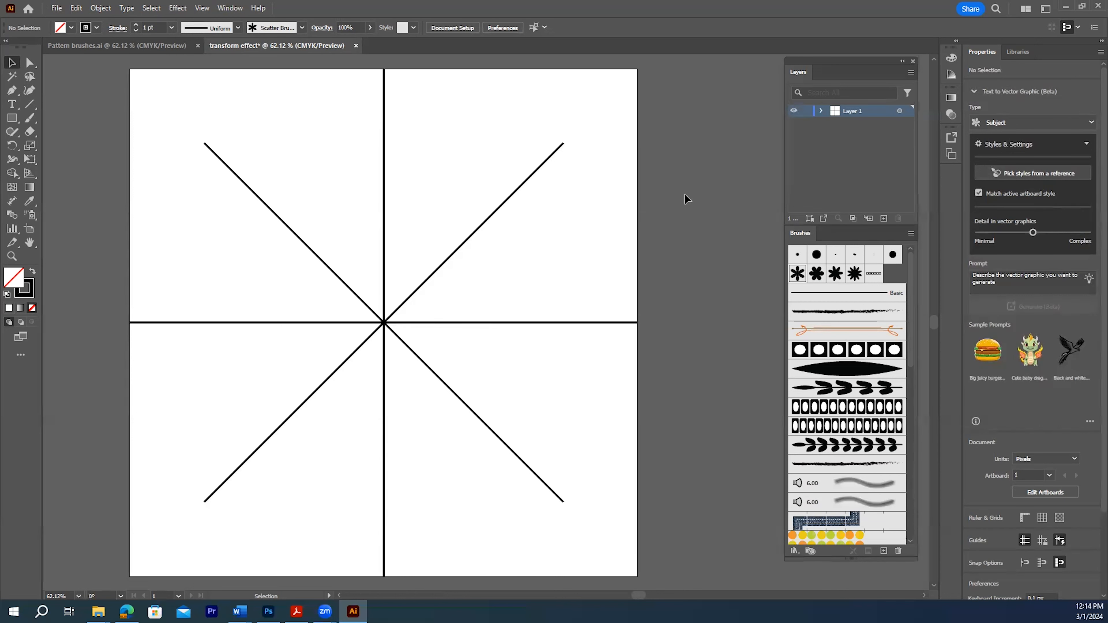
- Draw a curved half petal with the Pen tool from the upper part of the vertical guide line to the centre
scroll(847, 422, down, 3)
scroll(846, 422, down, 2)
scroll(846, 422, up, 5)
click(12, 92)
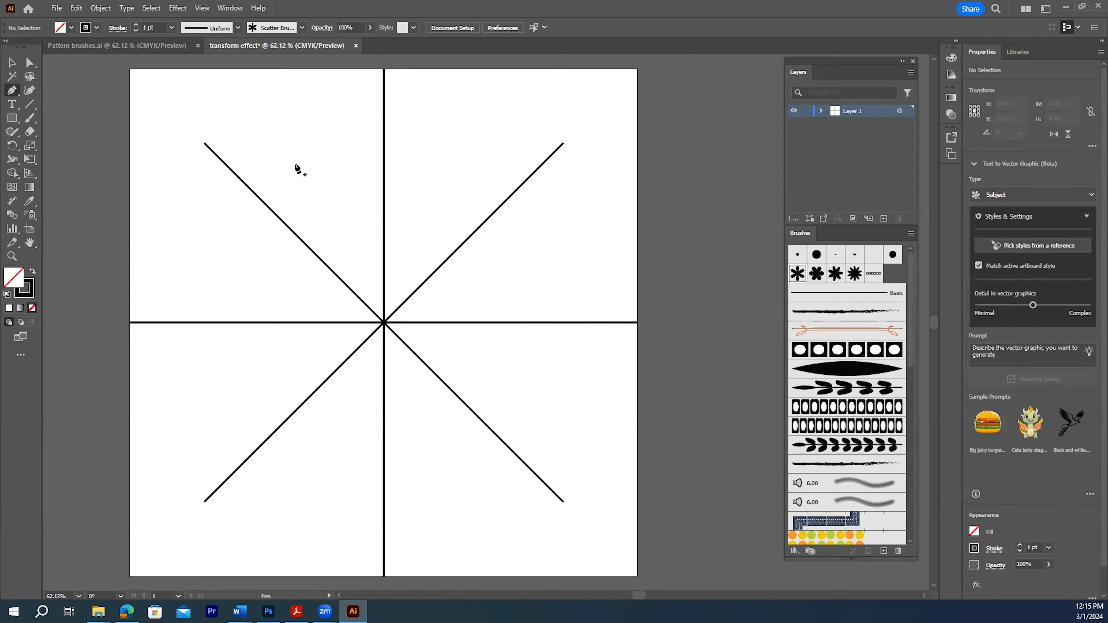
click(382, 164)
drag(352, 220, 358, 264)
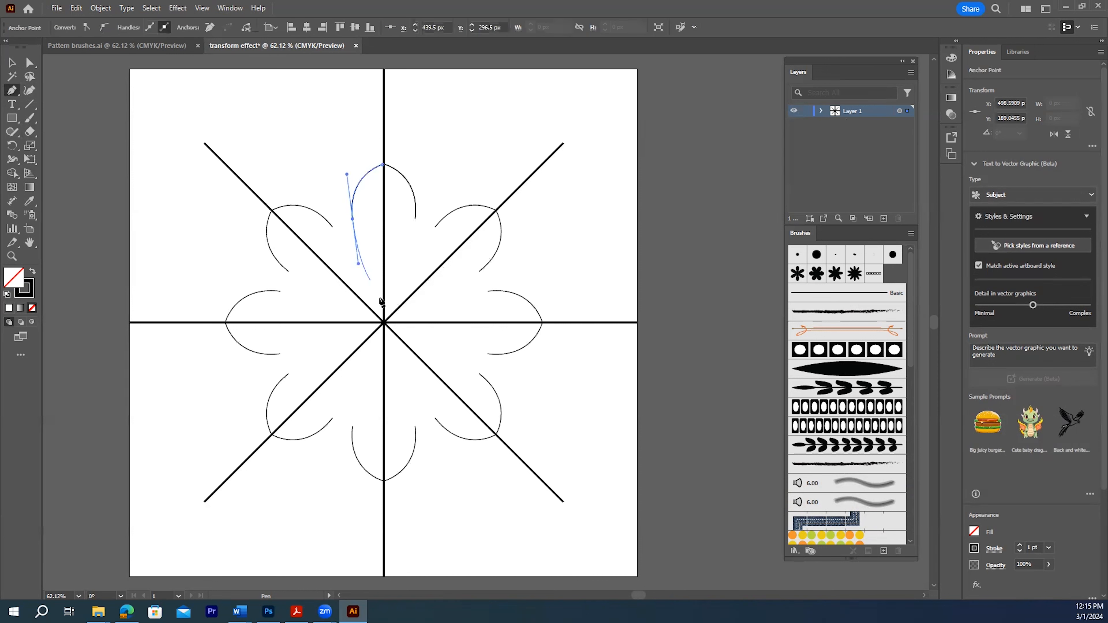
click(383, 322)
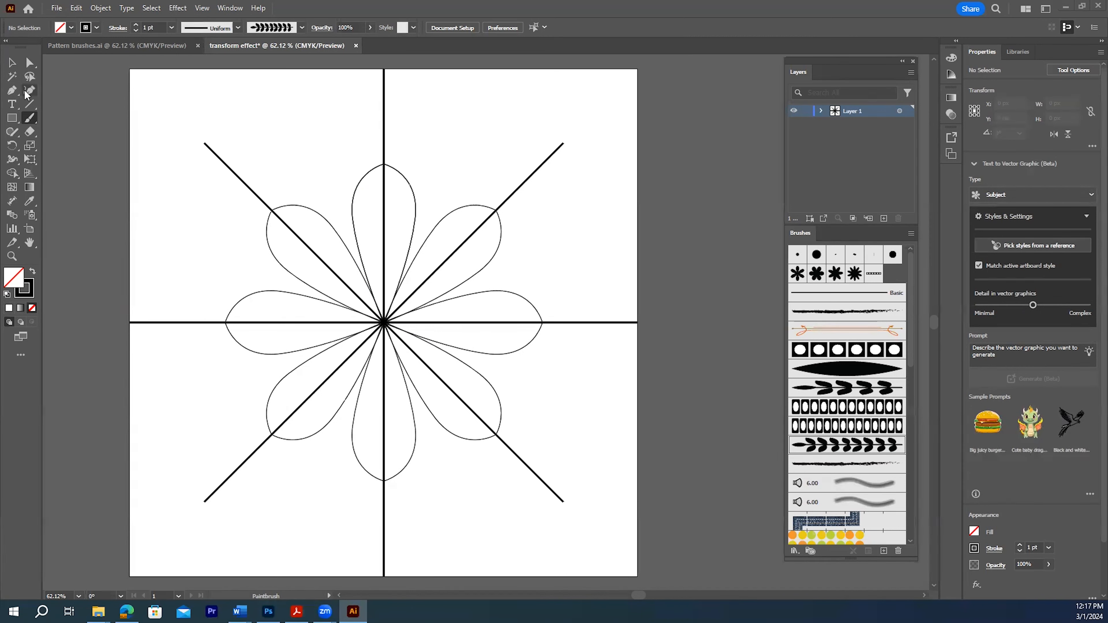
- Paint a row of dots inside the upper-left petal and a short thick stroke around the flower's centre with the Blob Brush
click(31, 119)
click(76, 132)
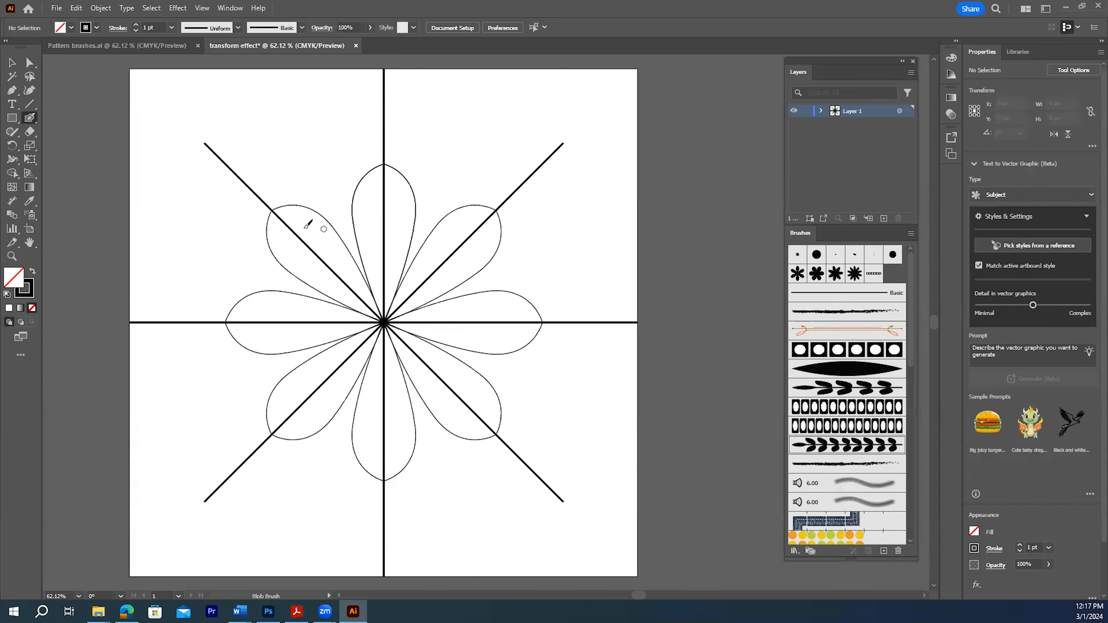
click(297, 217)
click(312, 228)
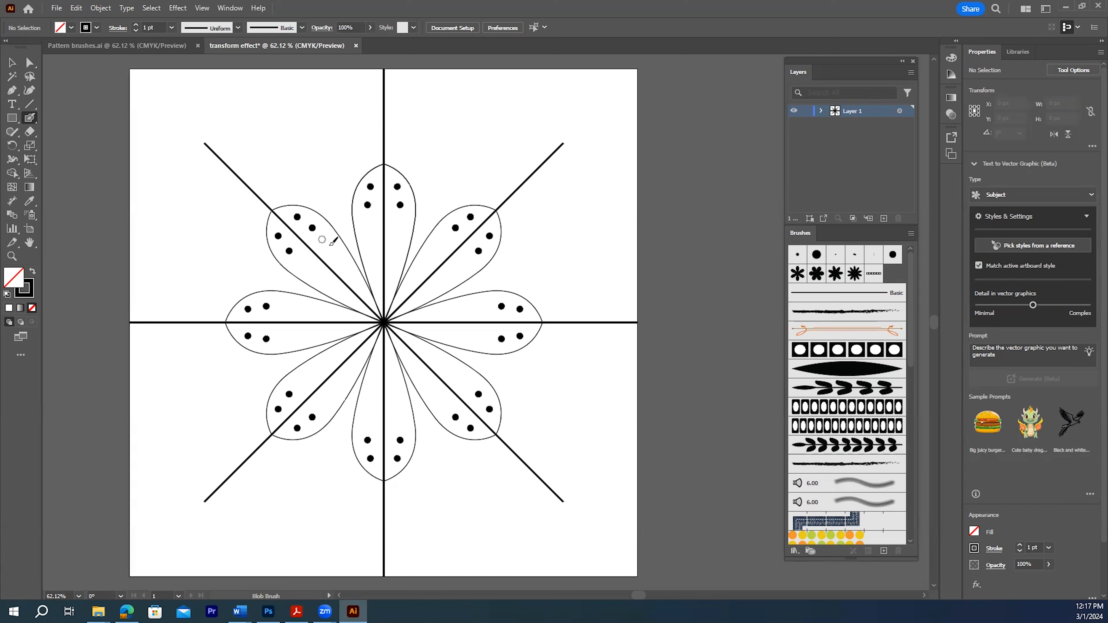
click(329, 245)
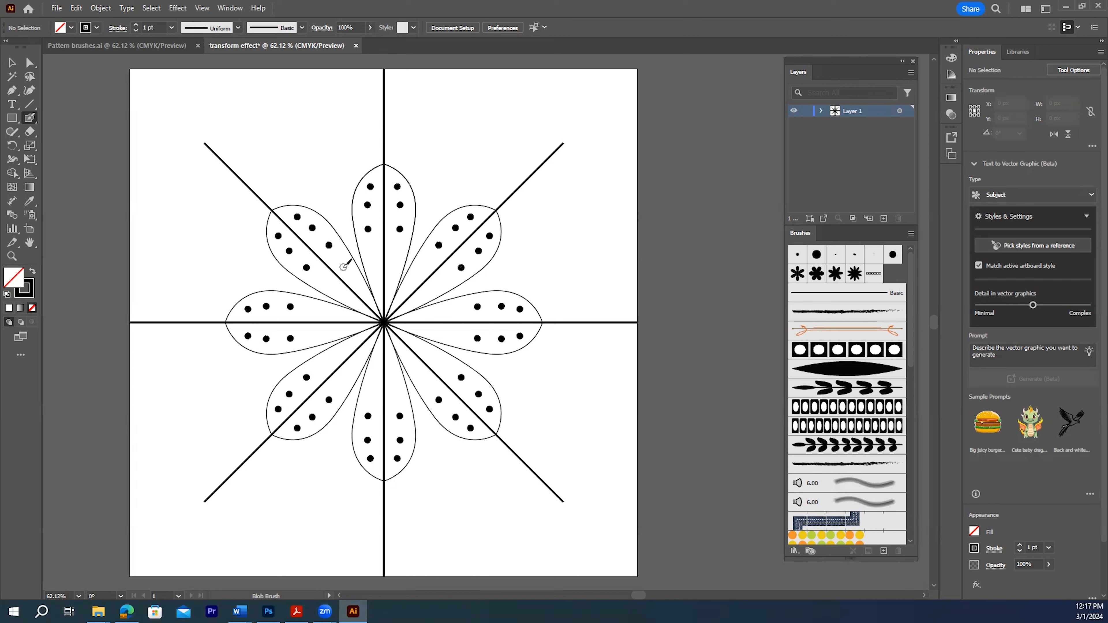
click(344, 267)
click(355, 281)
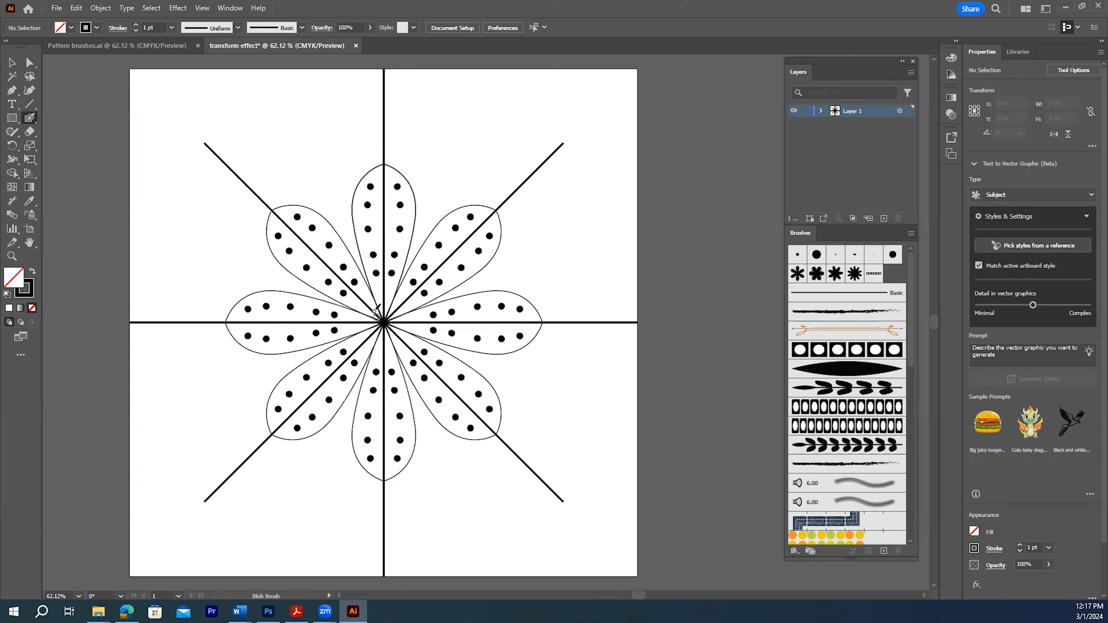
click(366, 295)
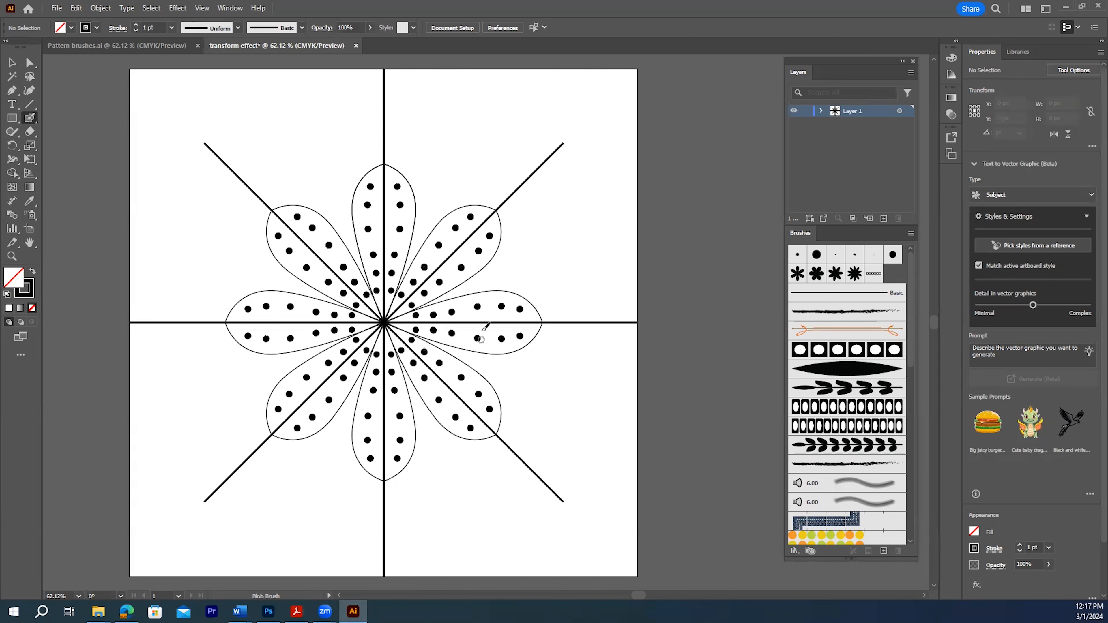
click(373, 307)
drag(382, 305, 410, 315)
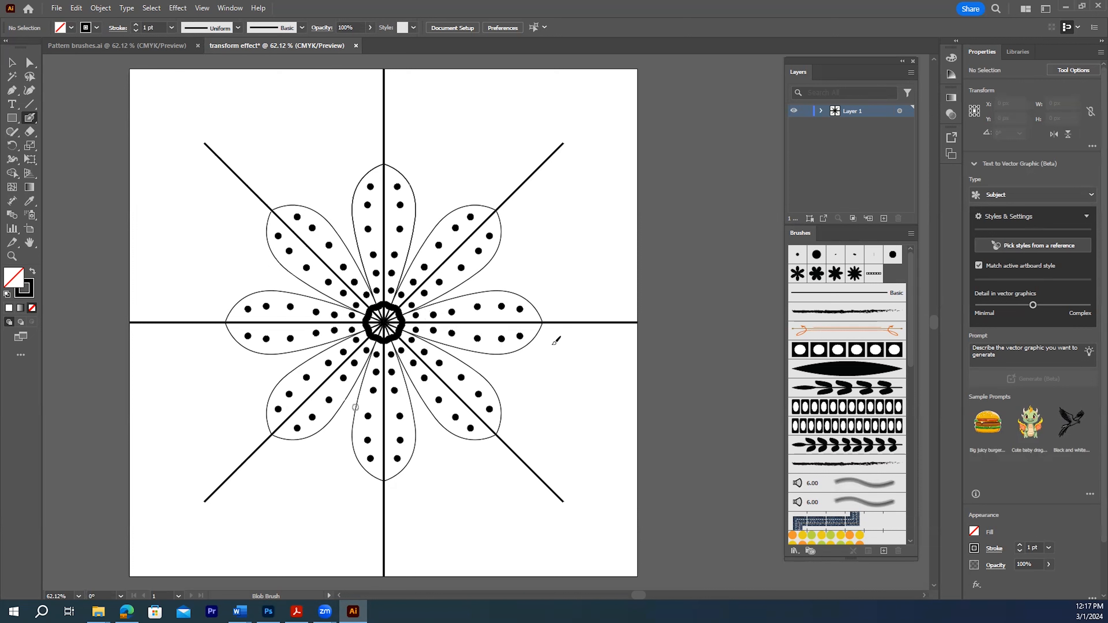
click(13, 65)
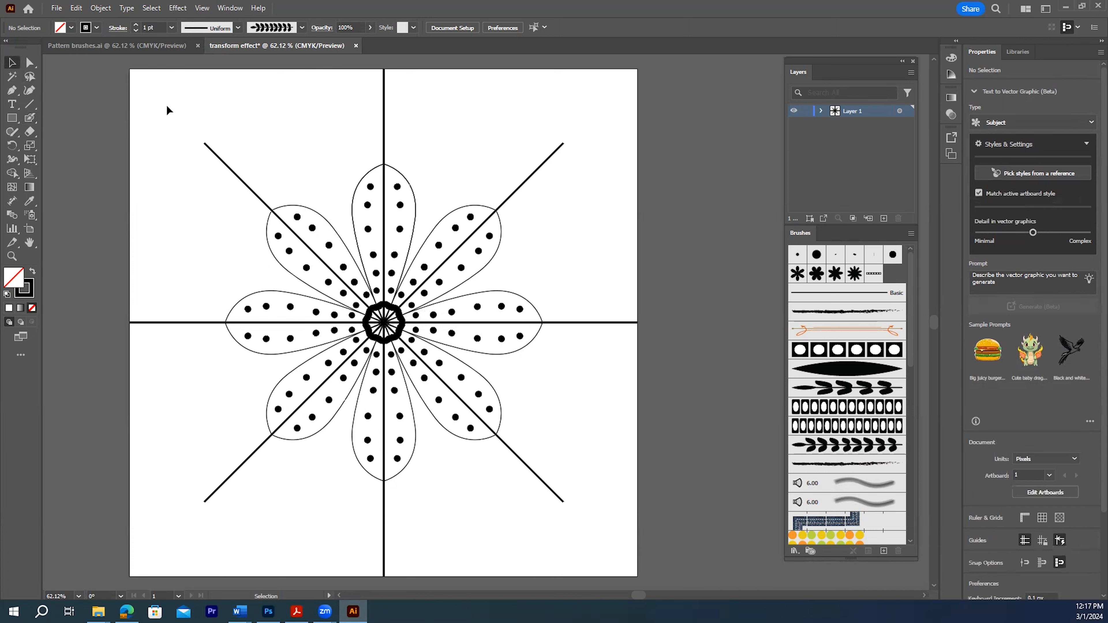
- Create a new document named scarf measuring 1800 × 1800 px in CMYK colour
click(57, 9)
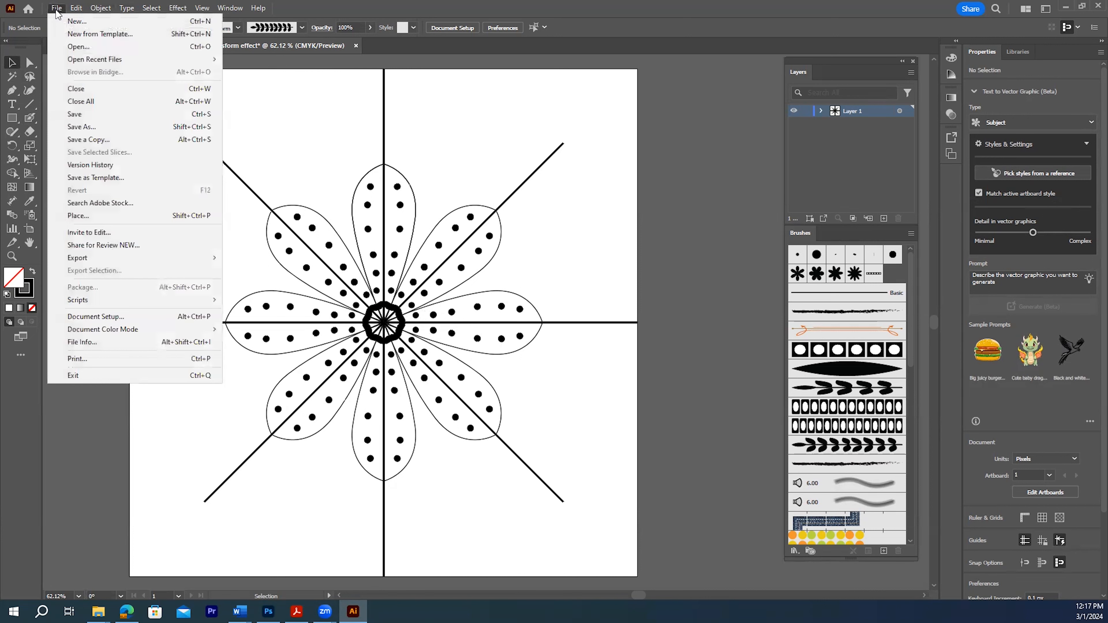
click(72, 22)
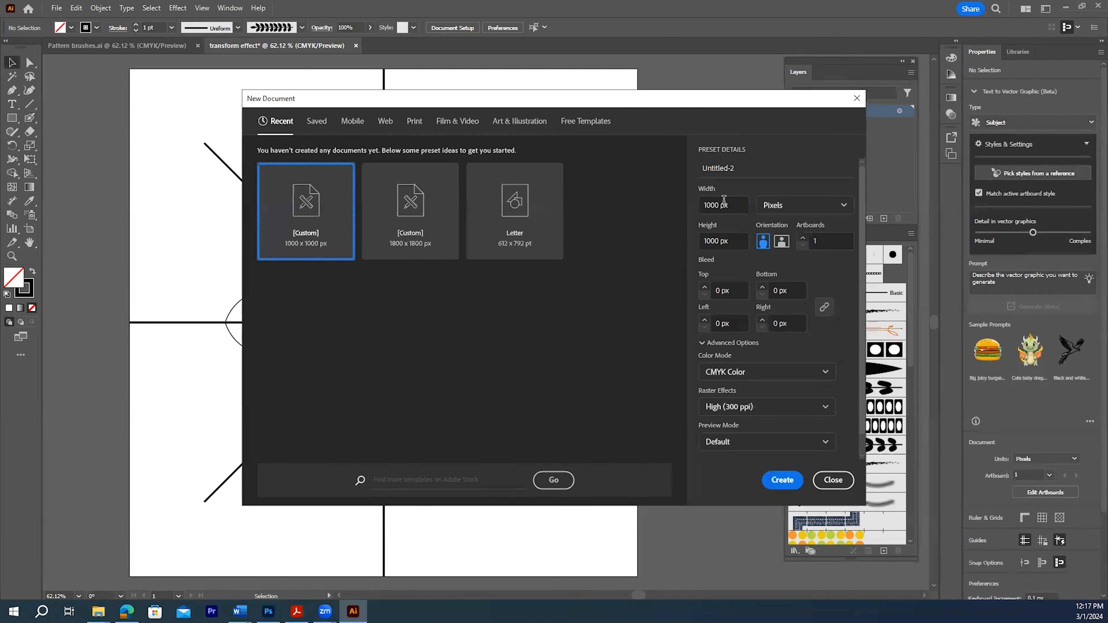
drag(717, 206, 690, 205)
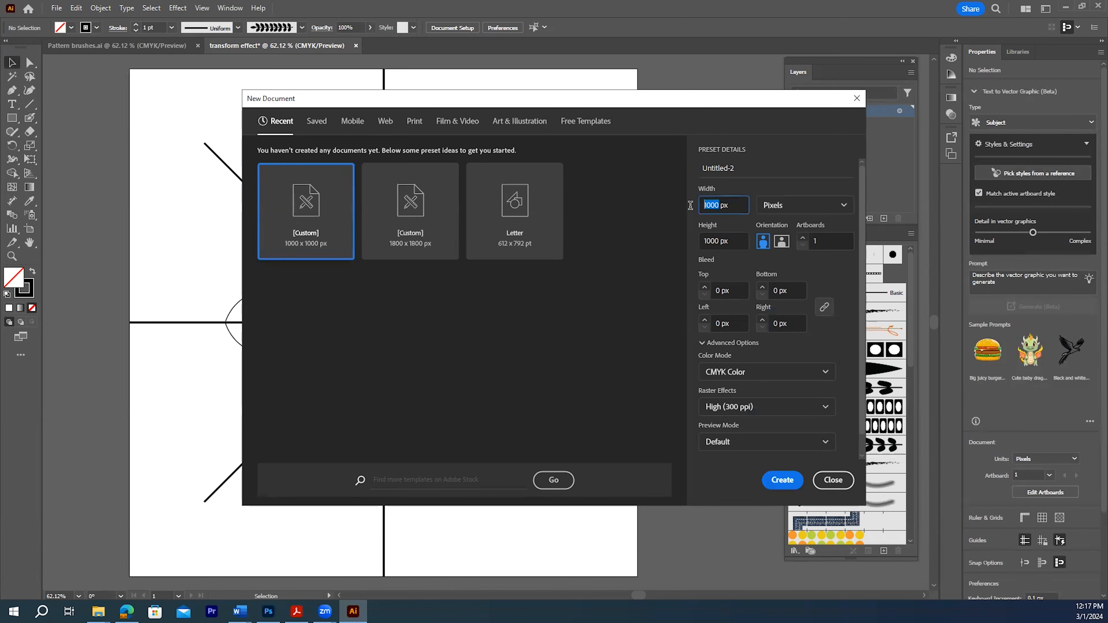
text(1)
drag(718, 240, 700, 240)
text(1)
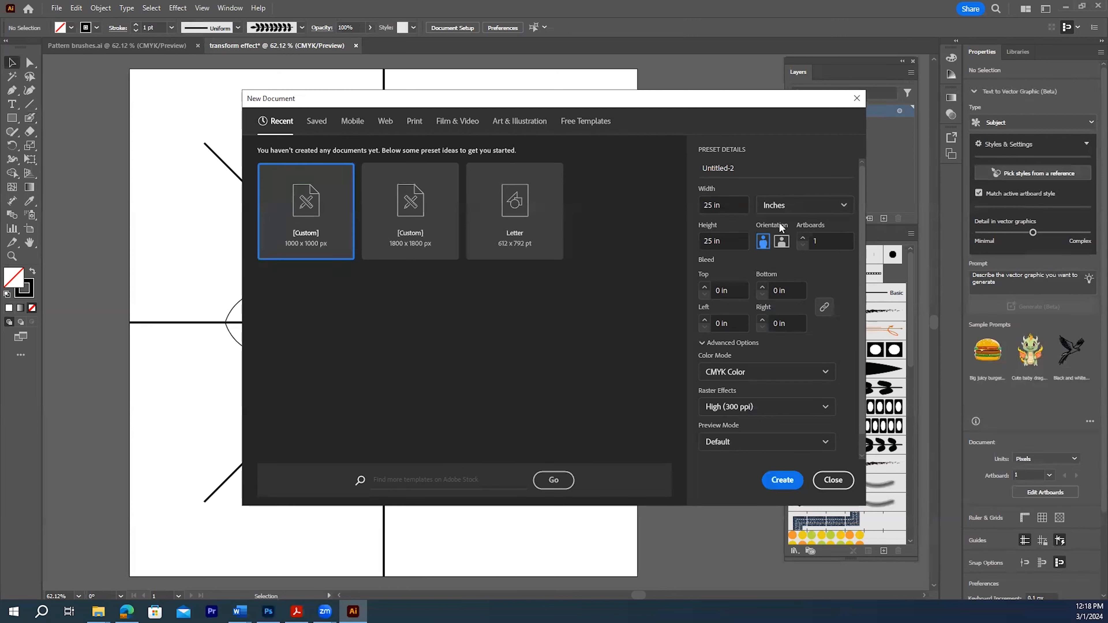
click(789, 208)
click(776, 228)
drag(742, 164, 674, 162)
text(scarf)
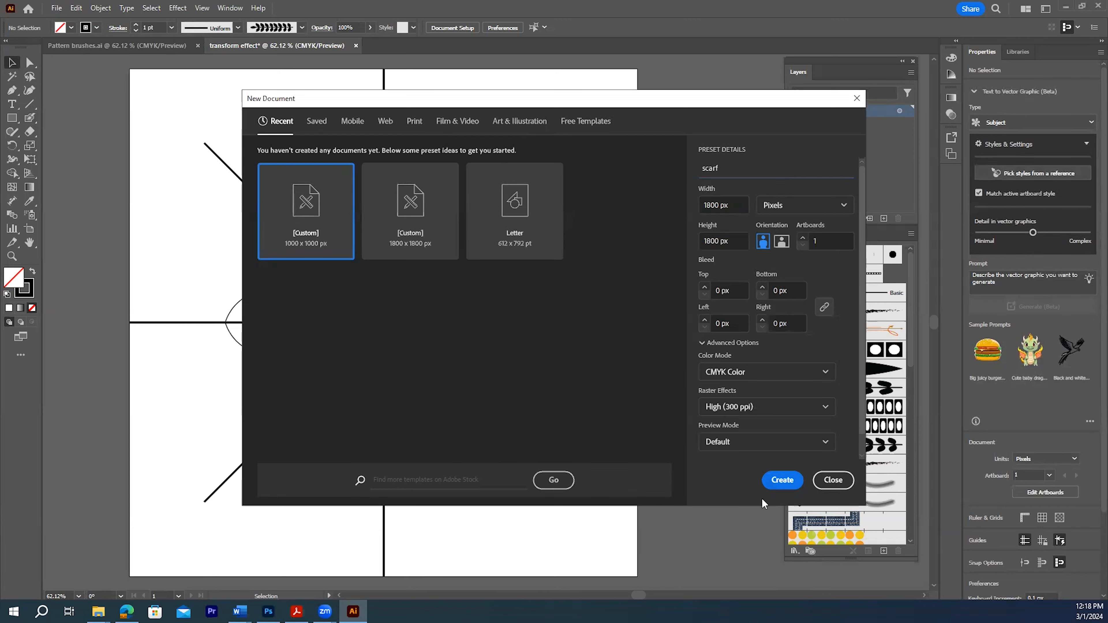
click(782, 480)
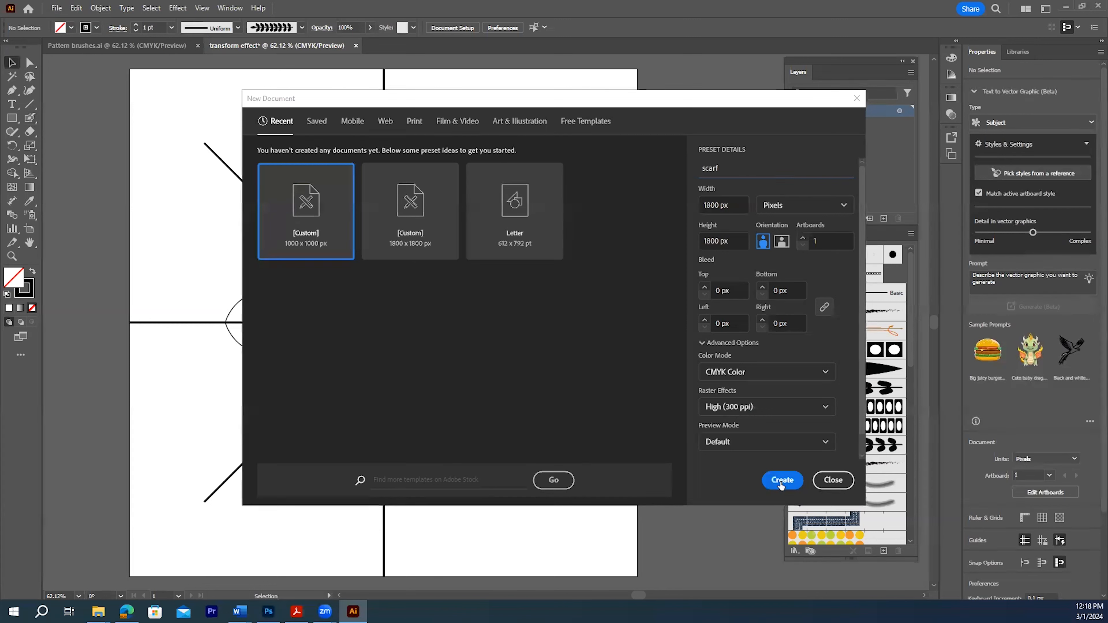
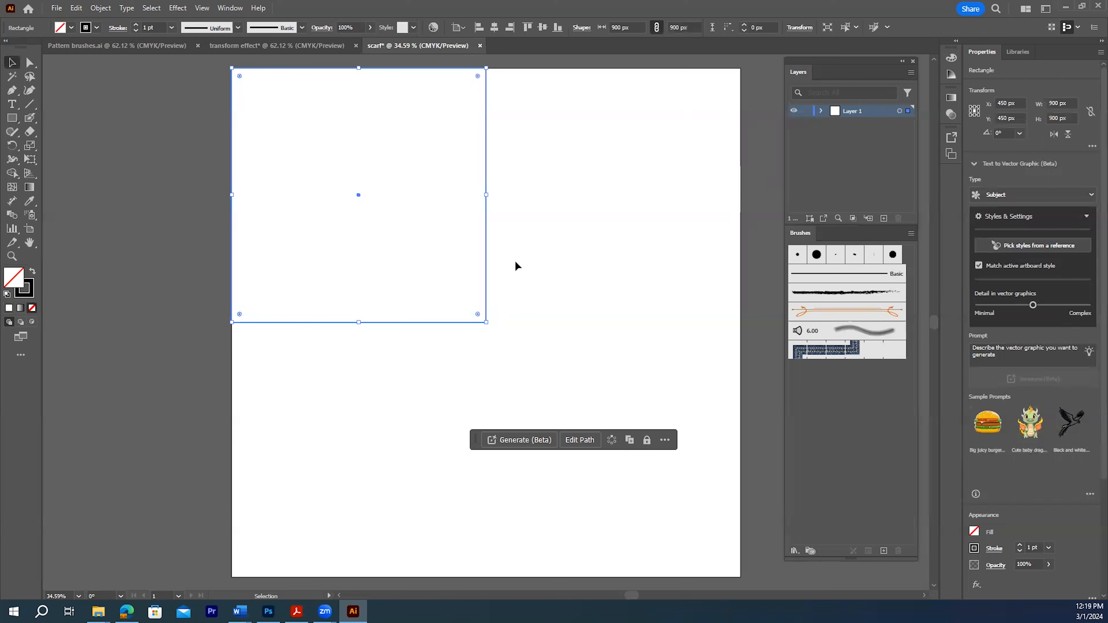
- Return to the transform effect document and hide the vertical and horizontal guide lines in Layer 1
click(822, 112)
click(821, 112)
click(320, 47)
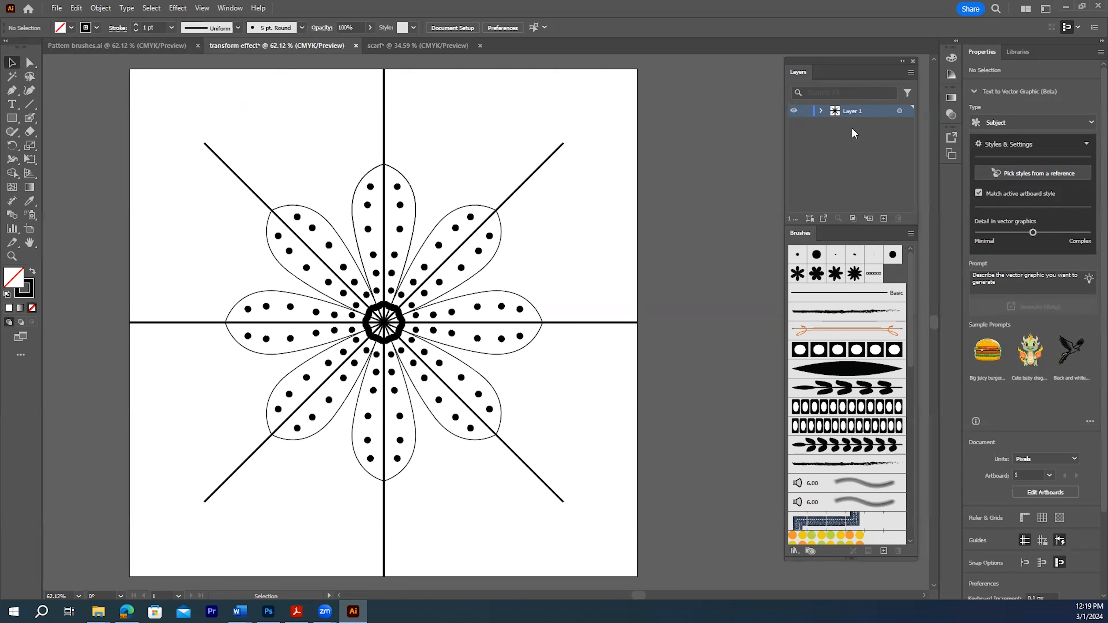
click(821, 111)
scroll(857, 158, down, 1)
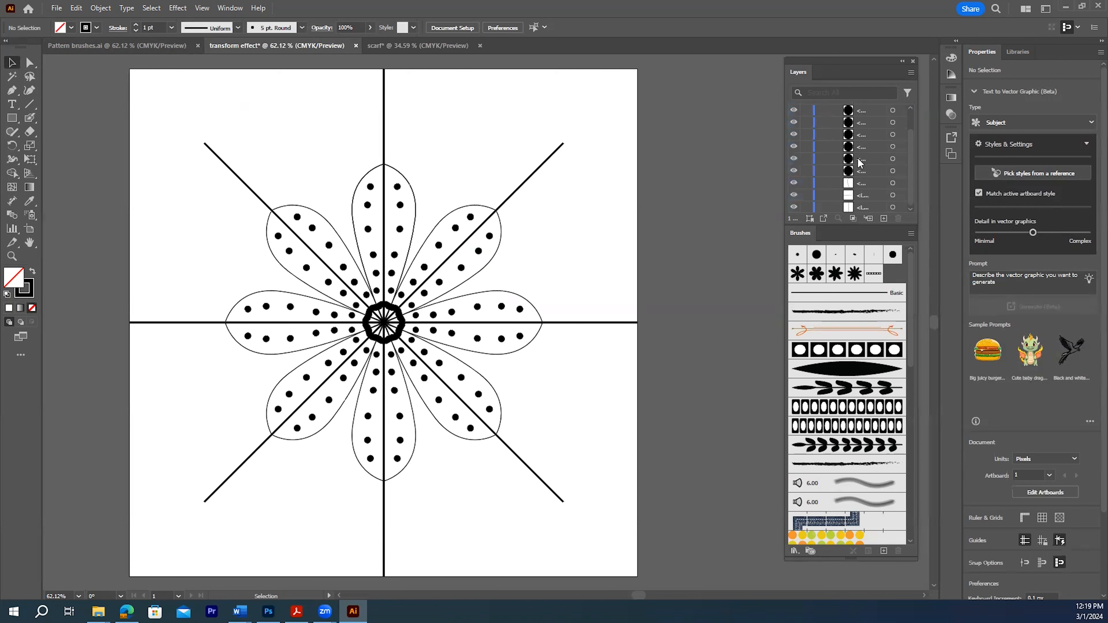
mouse_move(794, 183)
mouse_down()
mouse_move(793, 202)
mouse_move(792, 183)
mouse_up()
click(795, 207)
click(794, 195)
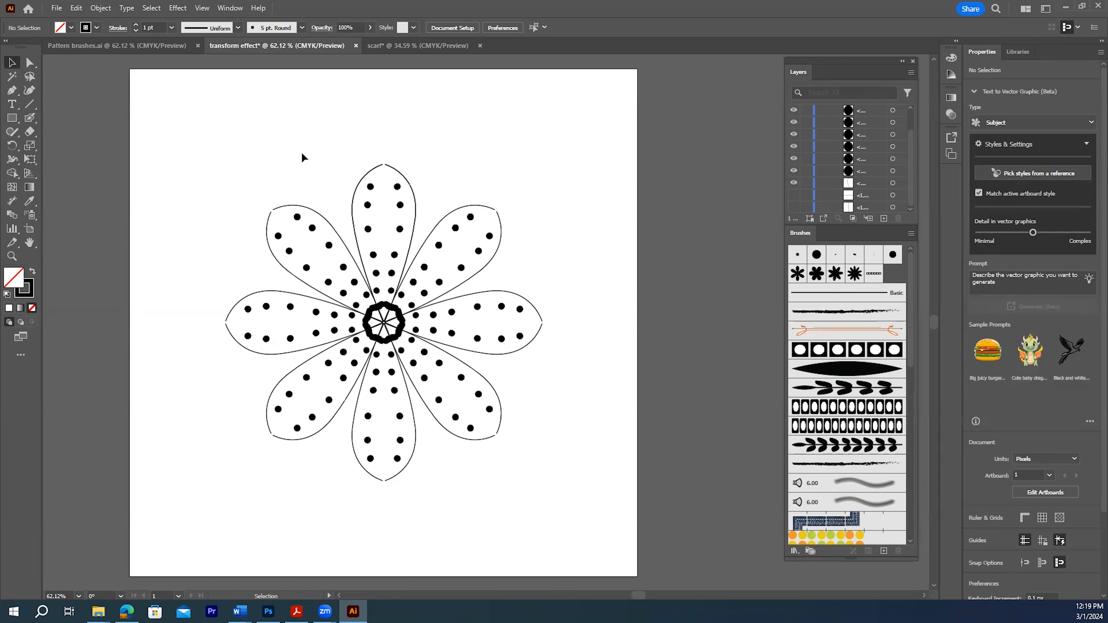
- Copy the gold mandala from the Pattern brushes document and paste it into the scarf document
click(131, 45)
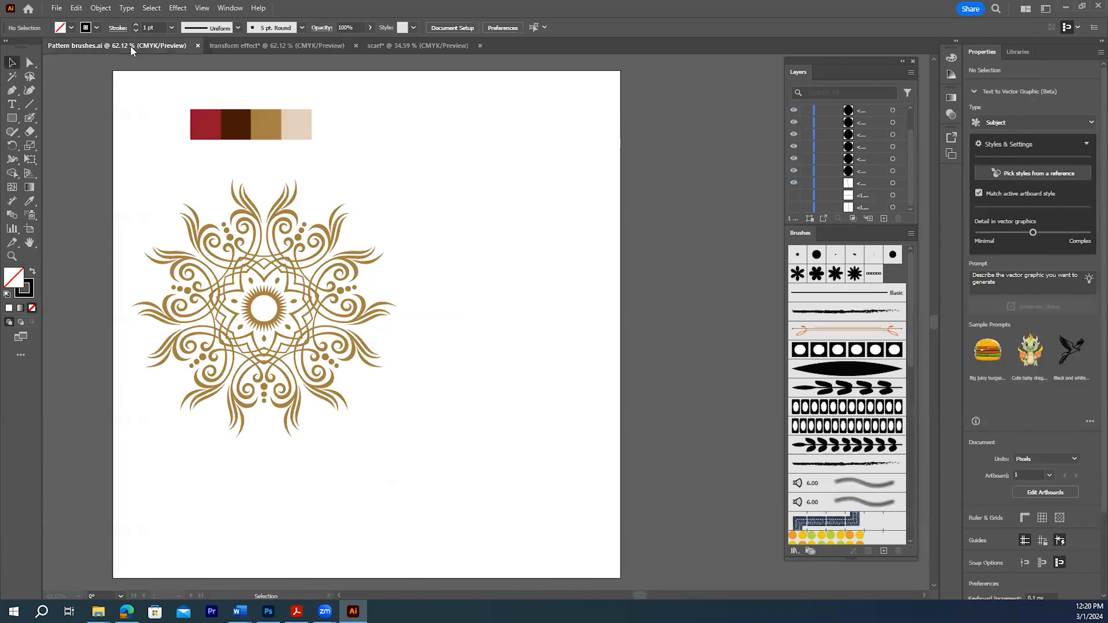
click(218, 46)
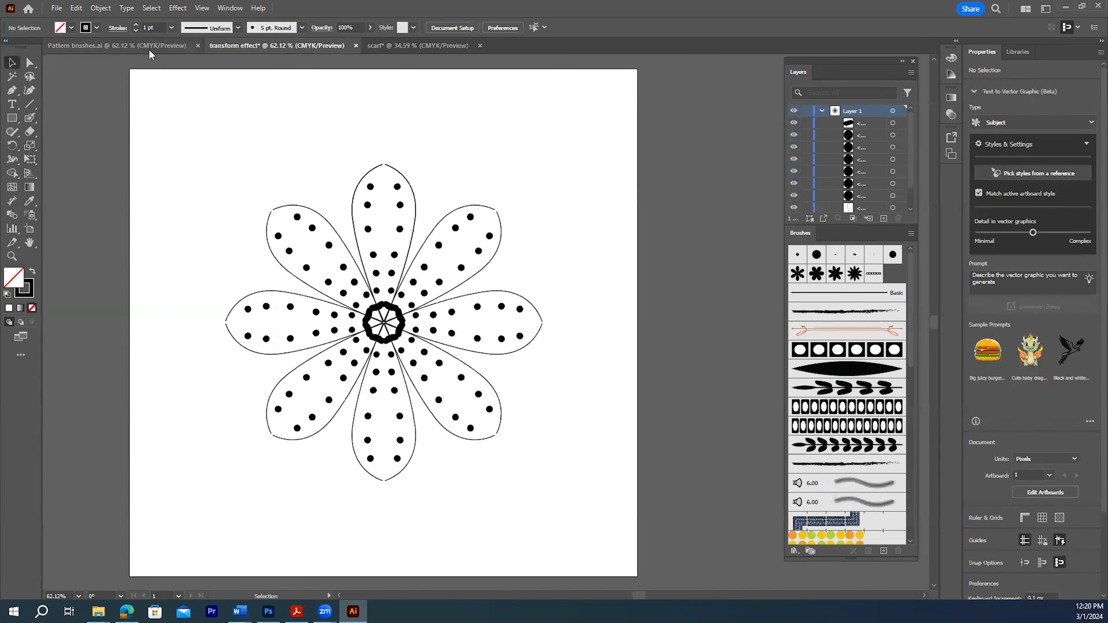
click(146, 46)
click(298, 263)
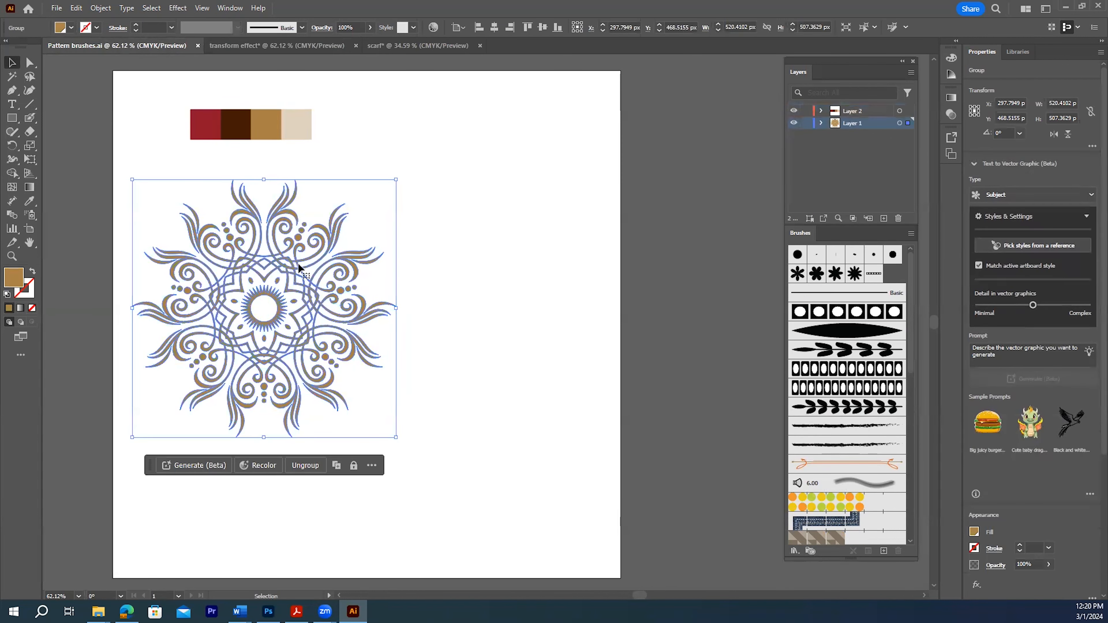
click(441, 49)
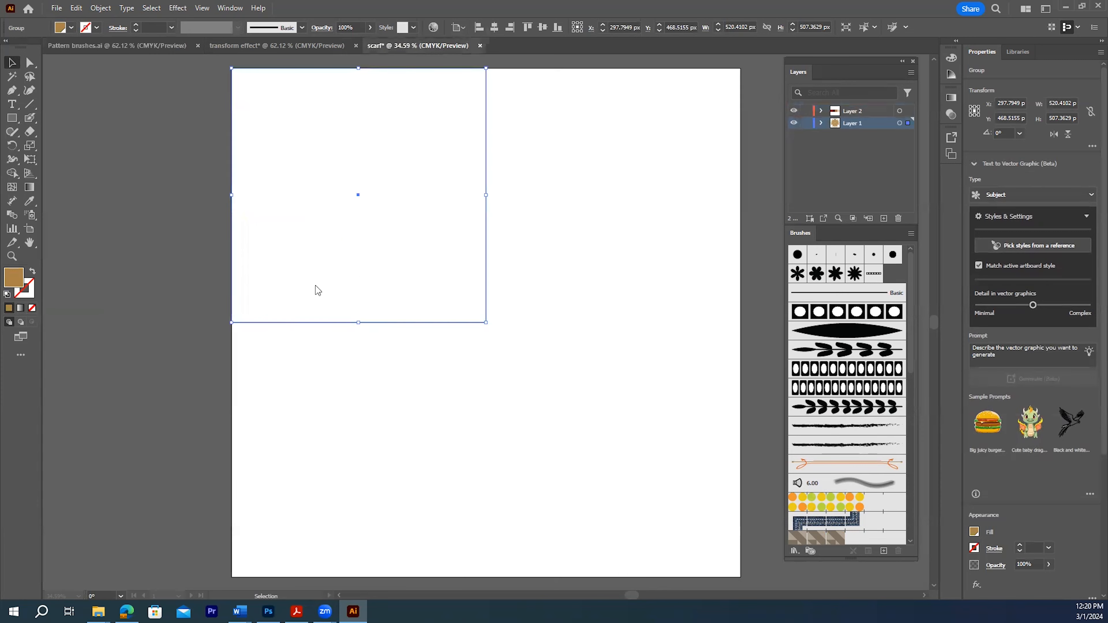
click(328, 210)
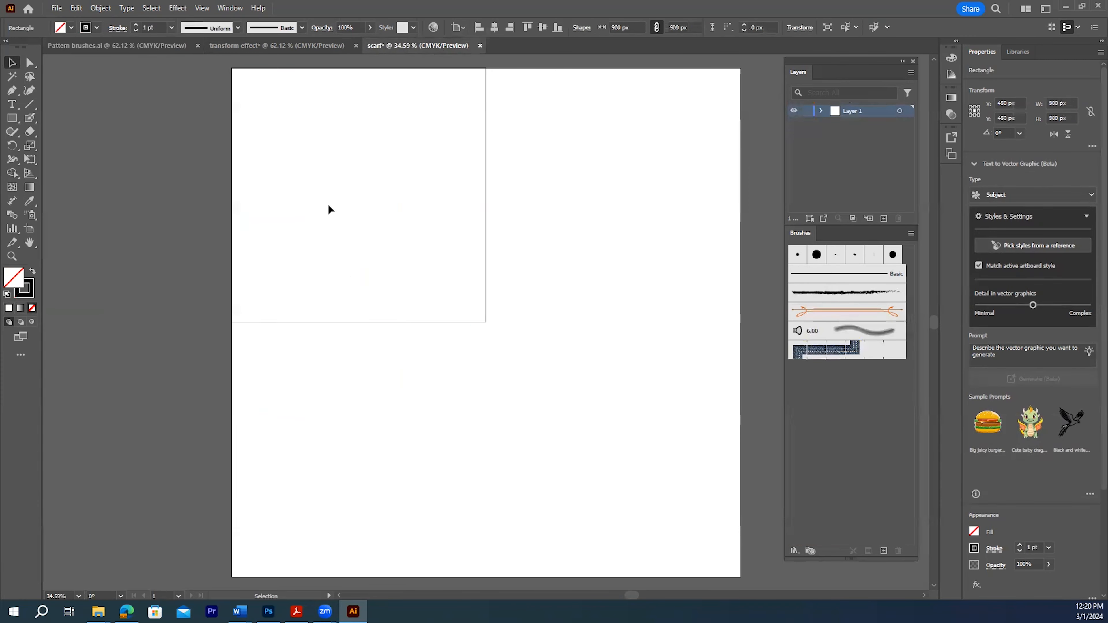
key(ctrl+v)
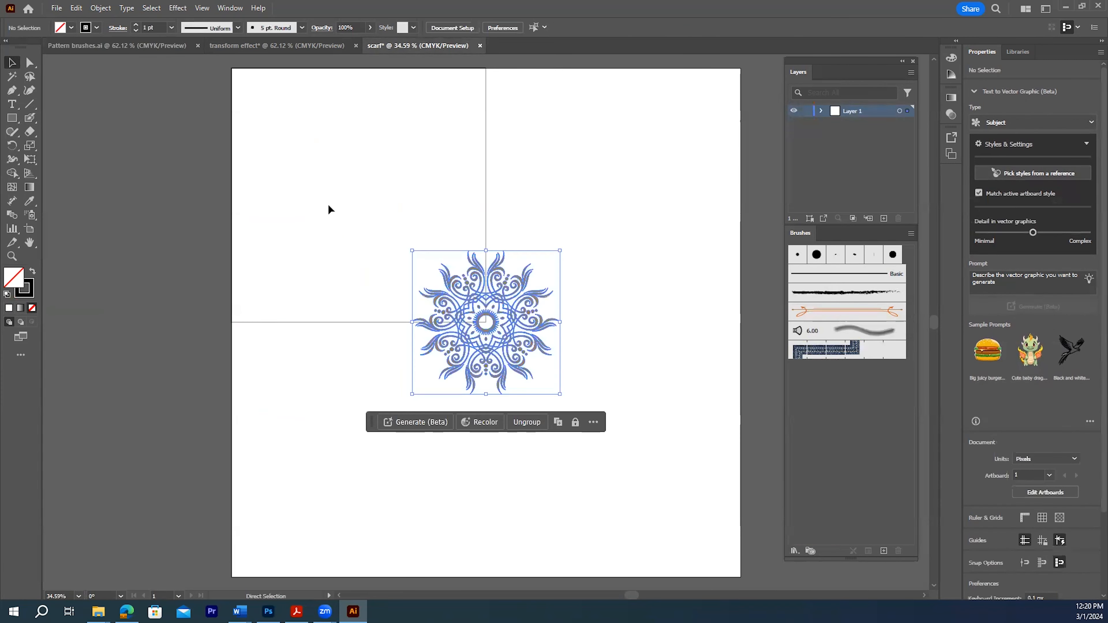
- Move the mandala into the artboard's upper-left quarter and enlarge it to nearly fill the square
drag(540, 320, 408, 185)
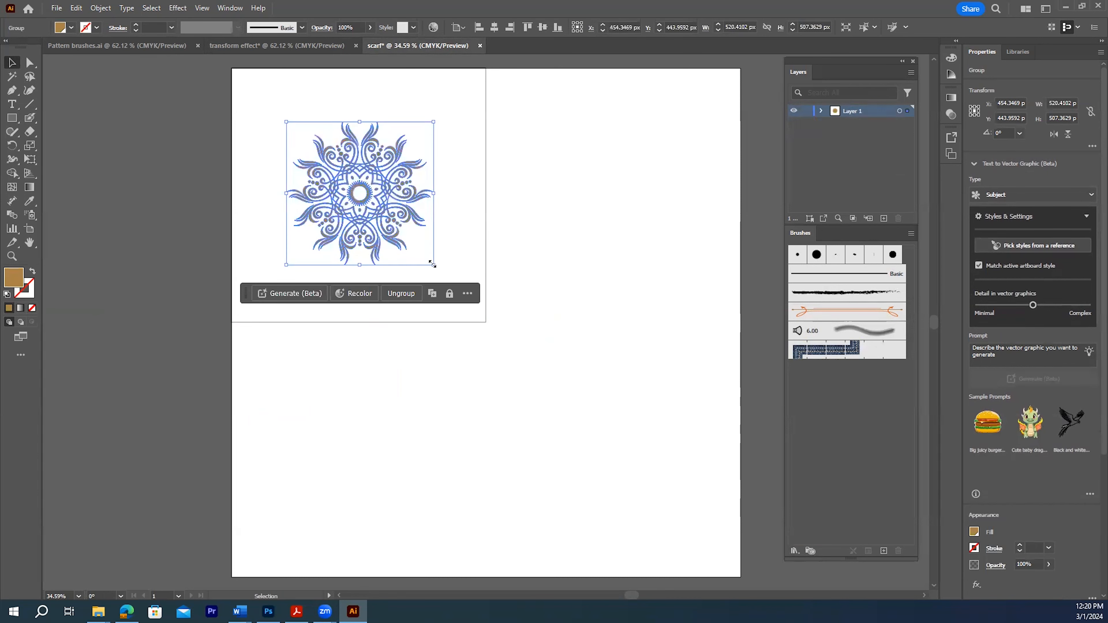
drag(432, 264, 497, 337)
drag(451, 235, 402, 255)
click(628, 293)
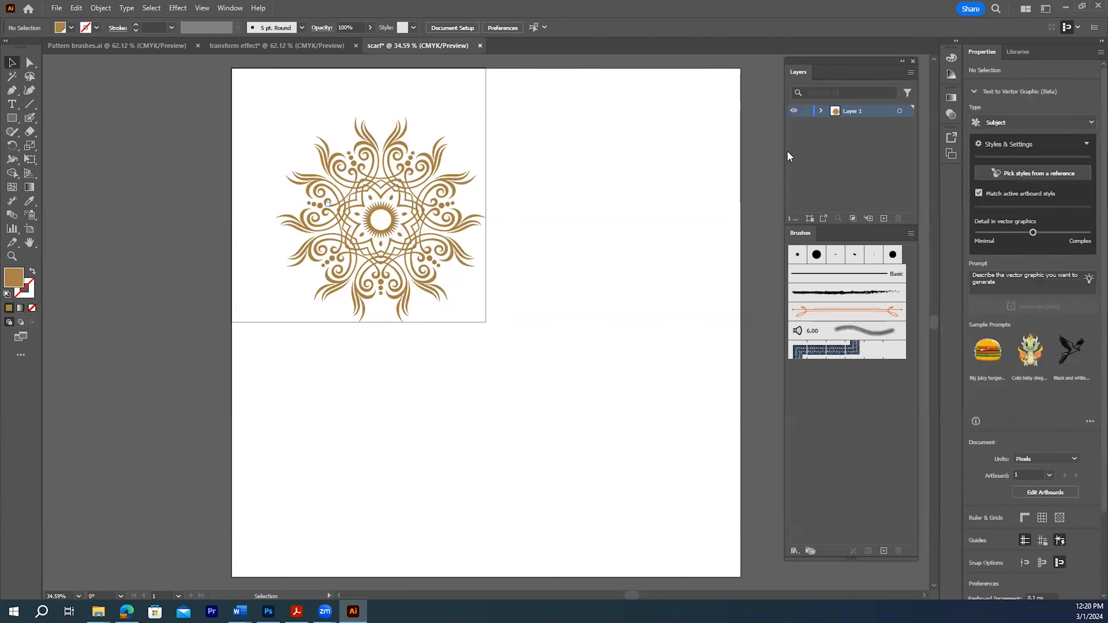
- Stack the square above the mandala group in Layer 1 and make a clipping mask from the layer
click(821, 111)
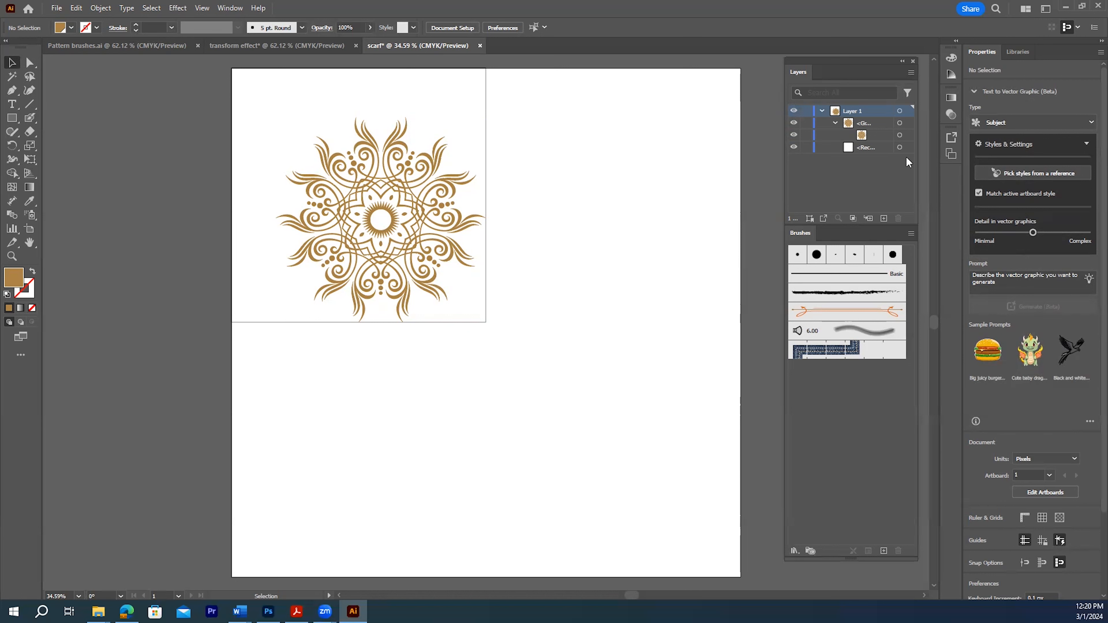
click(876, 147)
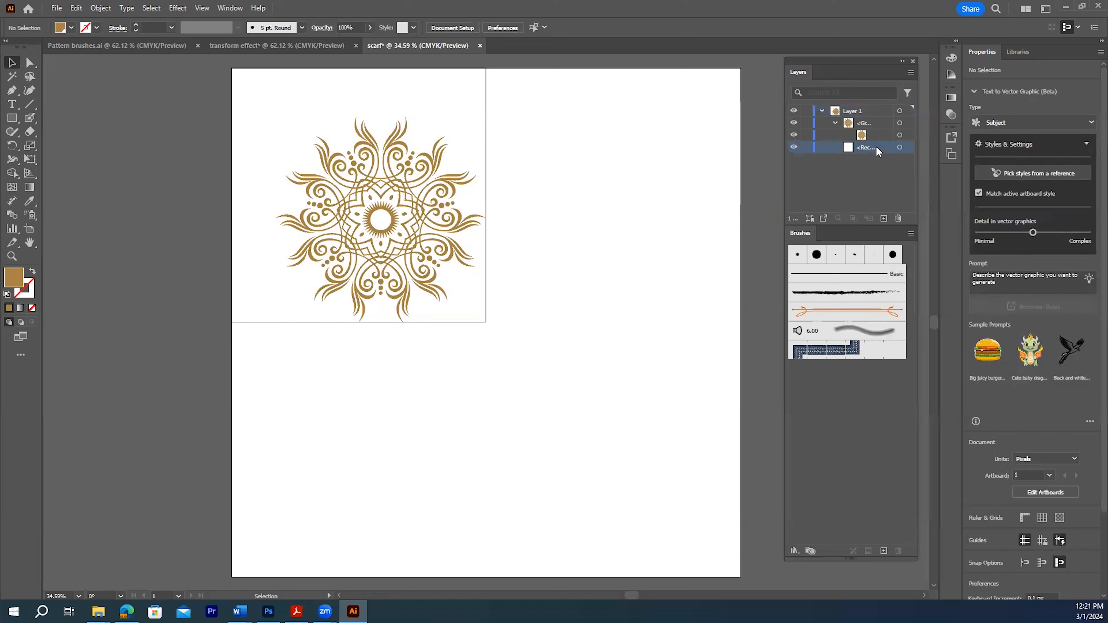
drag(874, 144, 878, 113)
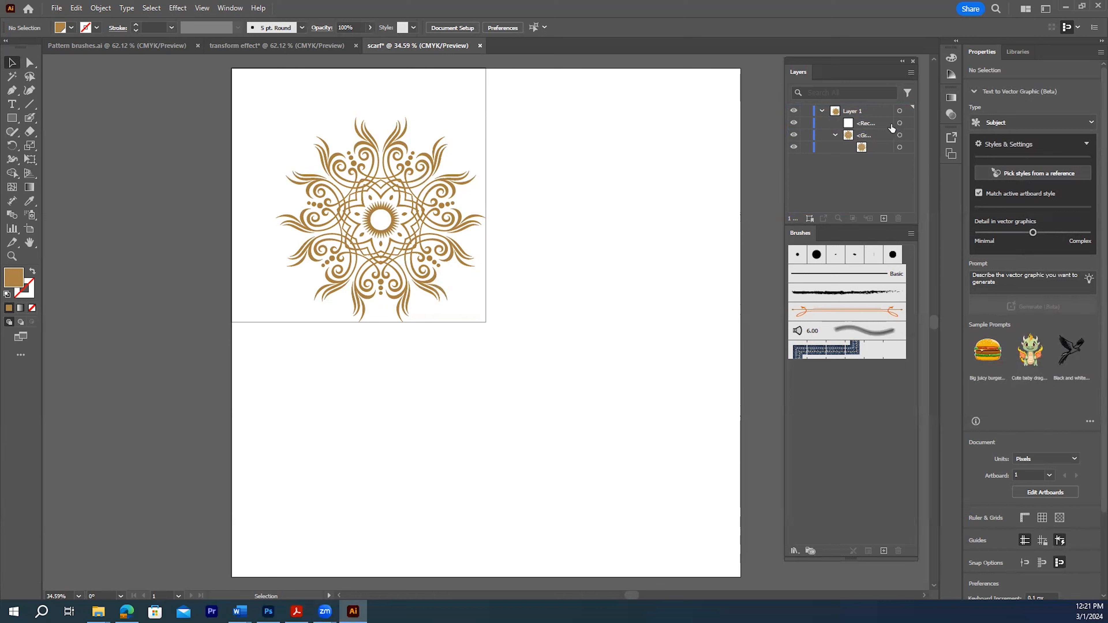
click(862, 110)
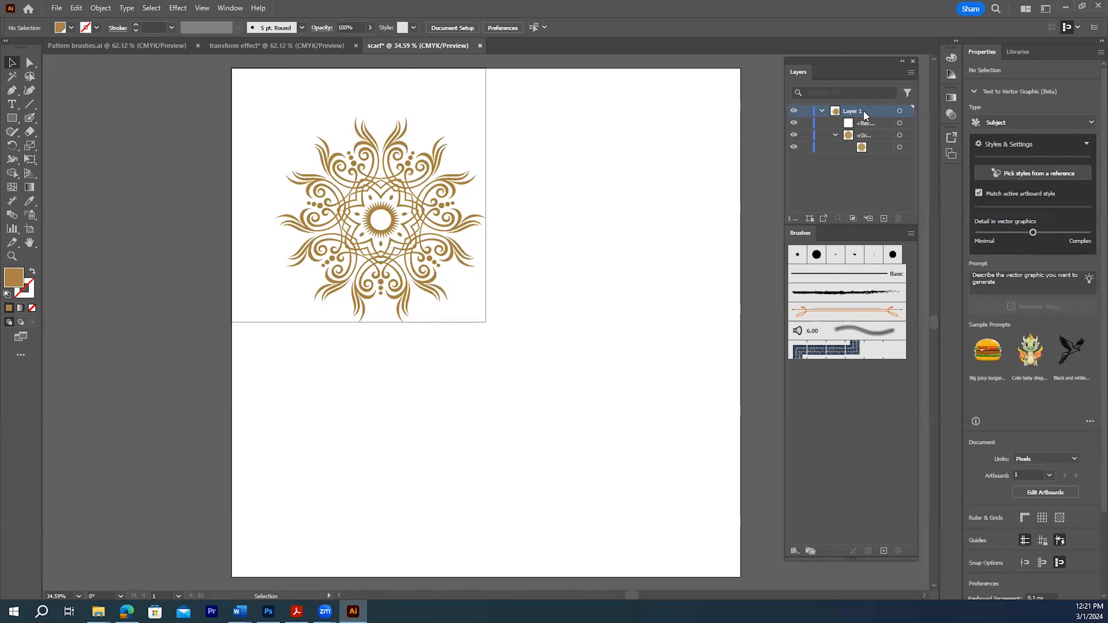
click(911, 73)
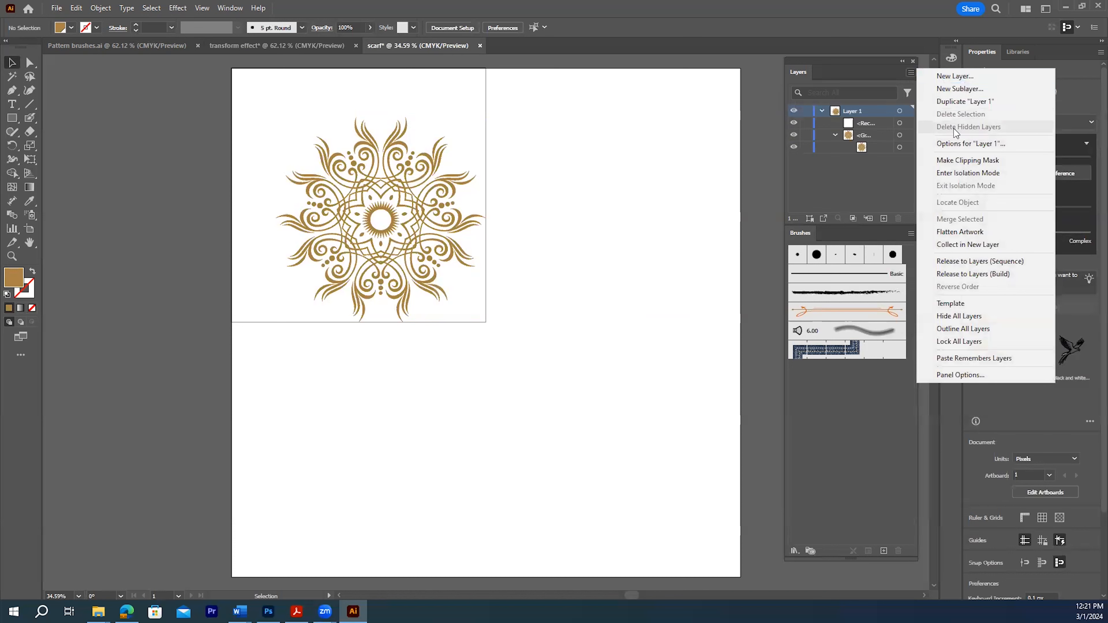
click(944, 161)
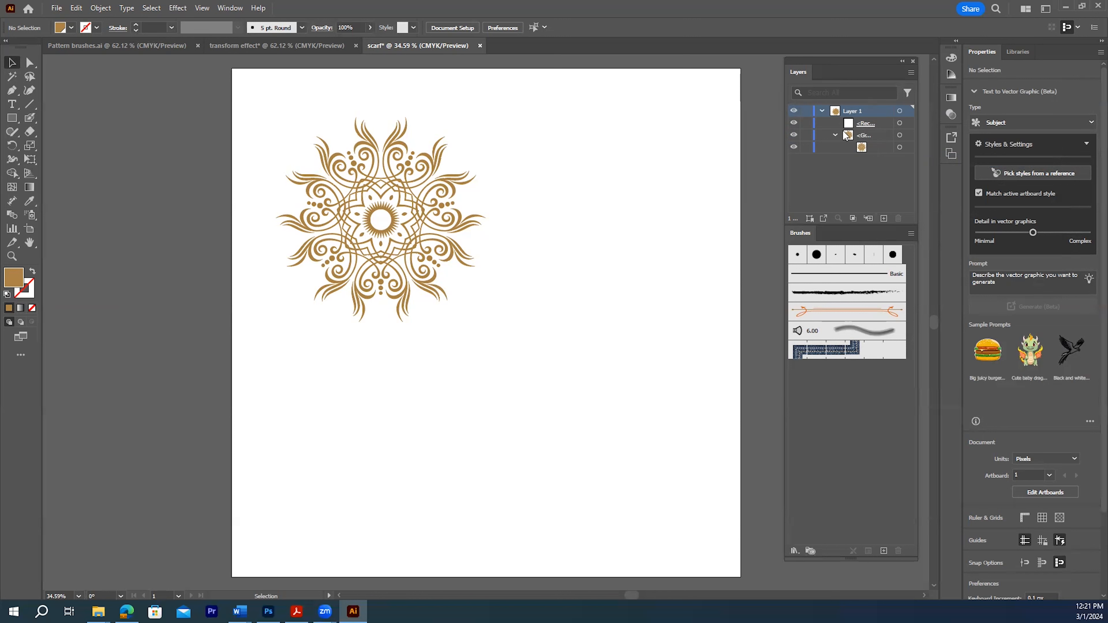
- Move the clipping rectangle into the mandala group, beneath the mandala artwork
click(910, 72)
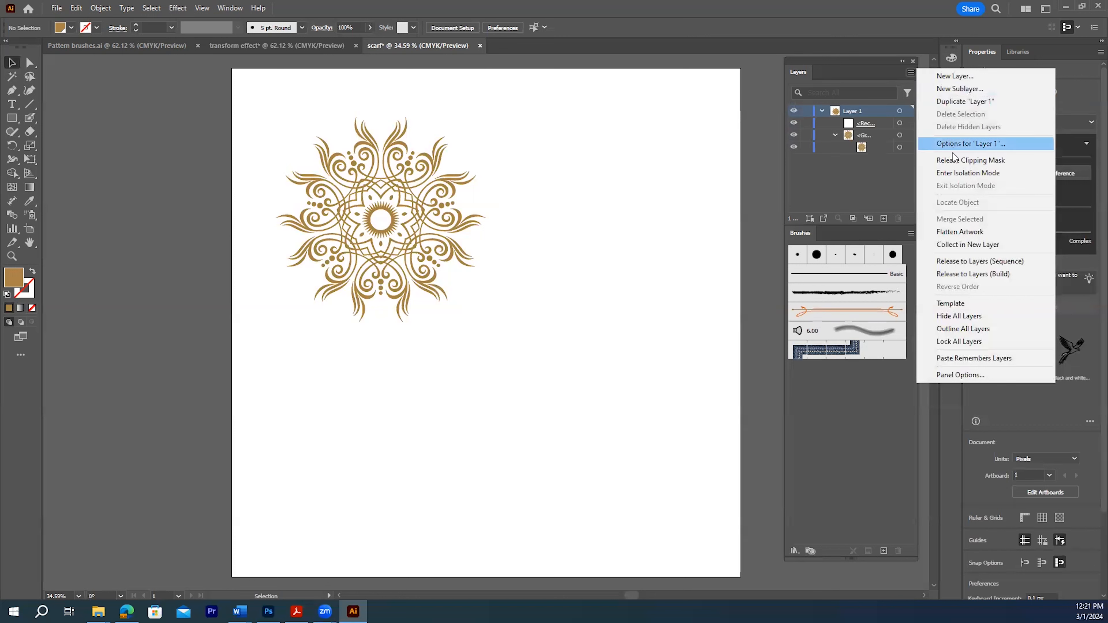
click(912, 72)
click(876, 121)
drag(878, 122, 882, 155)
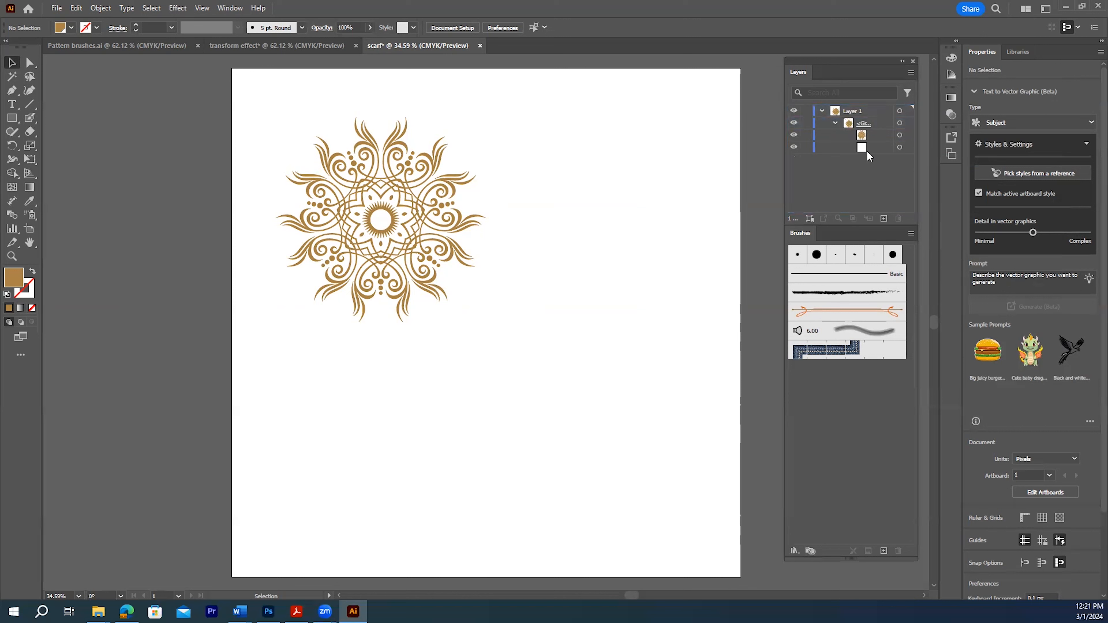
- Rename Layer 1 as Draw here
double_click(855, 112)
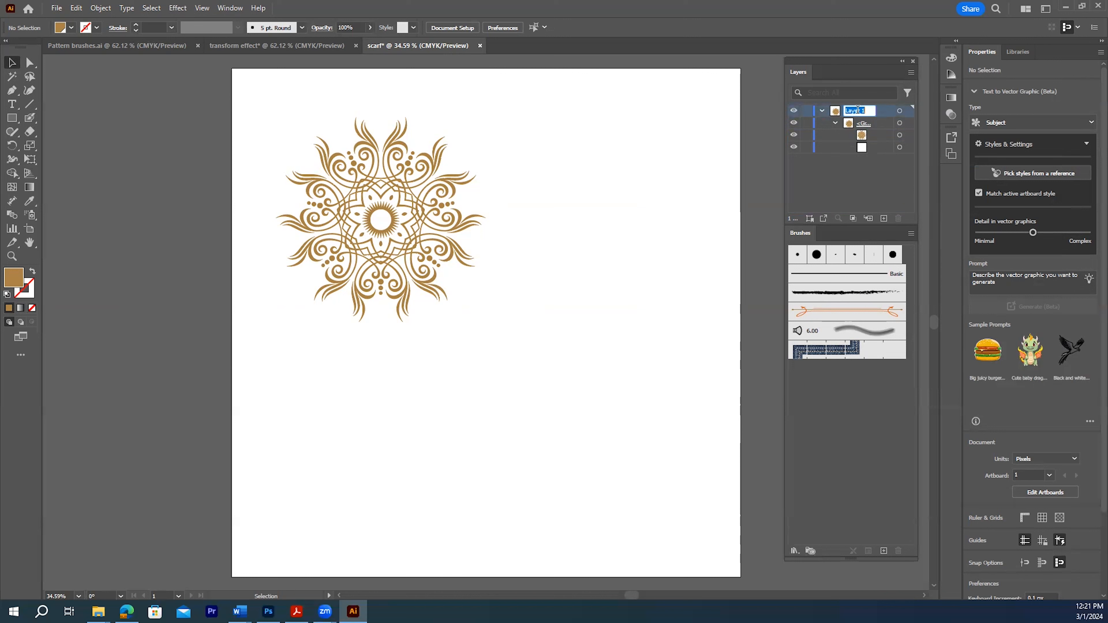
text(Draw here)
click(823, 192)
- Create a new layer above Draw here and add an 1800 × 1800 px rectangle to it
click(883, 217)
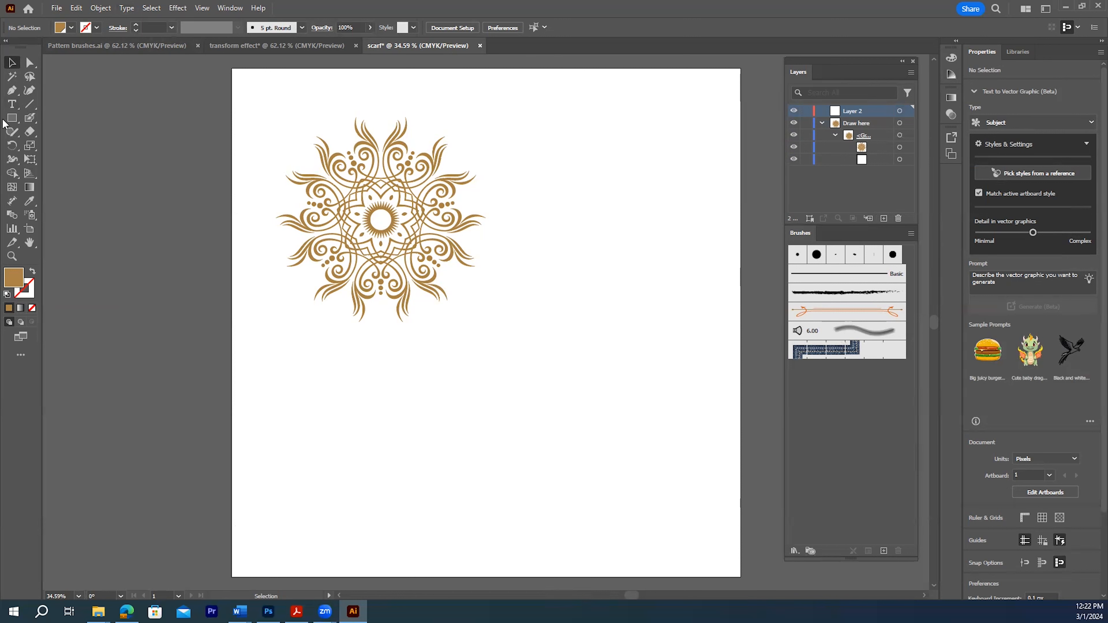
click(12, 118)
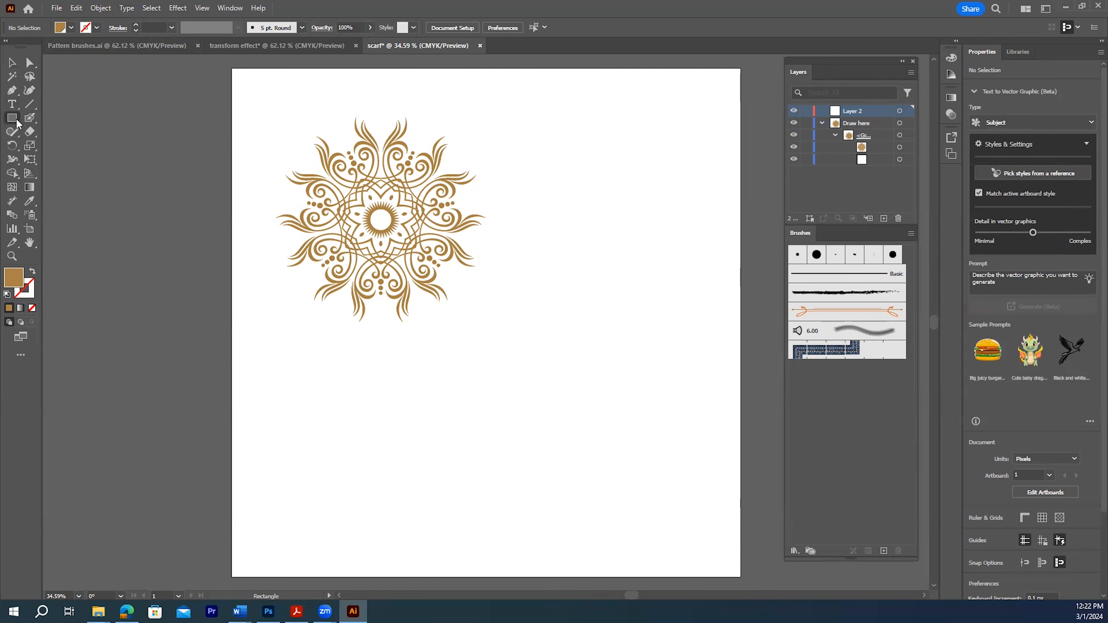
click(693, 285)
click(536, 281)
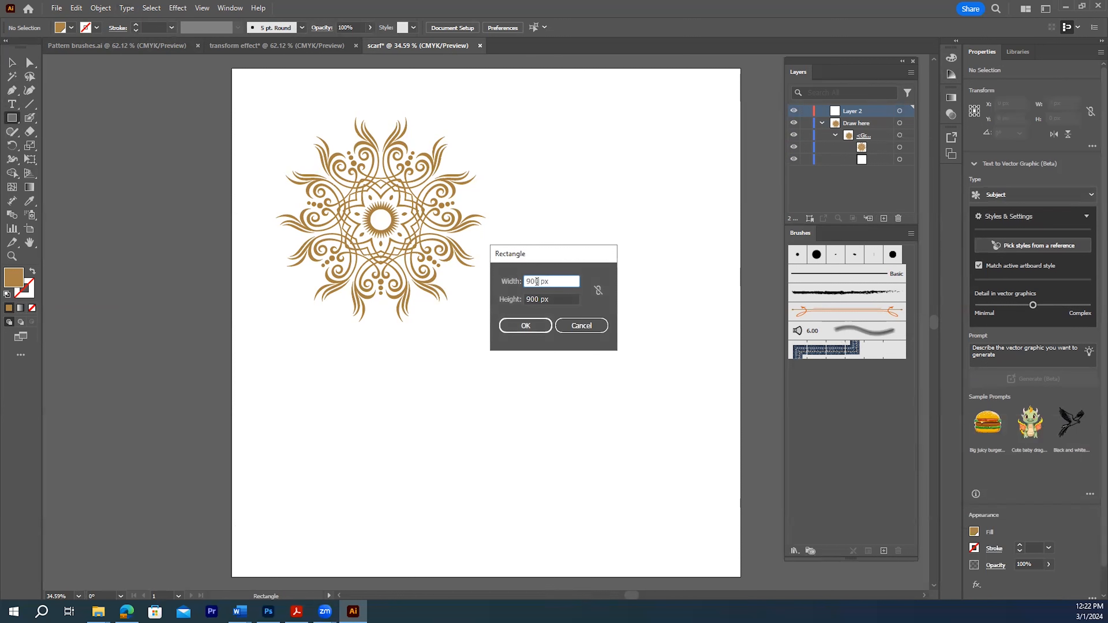
double_click(537, 281)
text(180-0)
key(BackSpace)
key(BackSpace)
text(0)
click(539, 300)
double_click(535, 300)
text(1800)
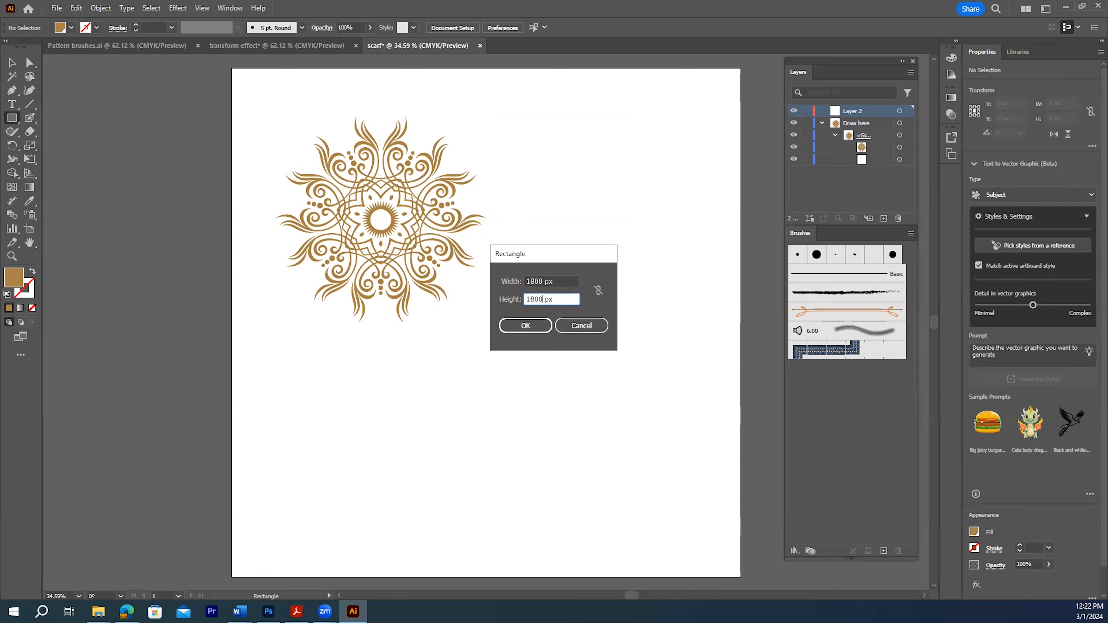
click(515, 325)
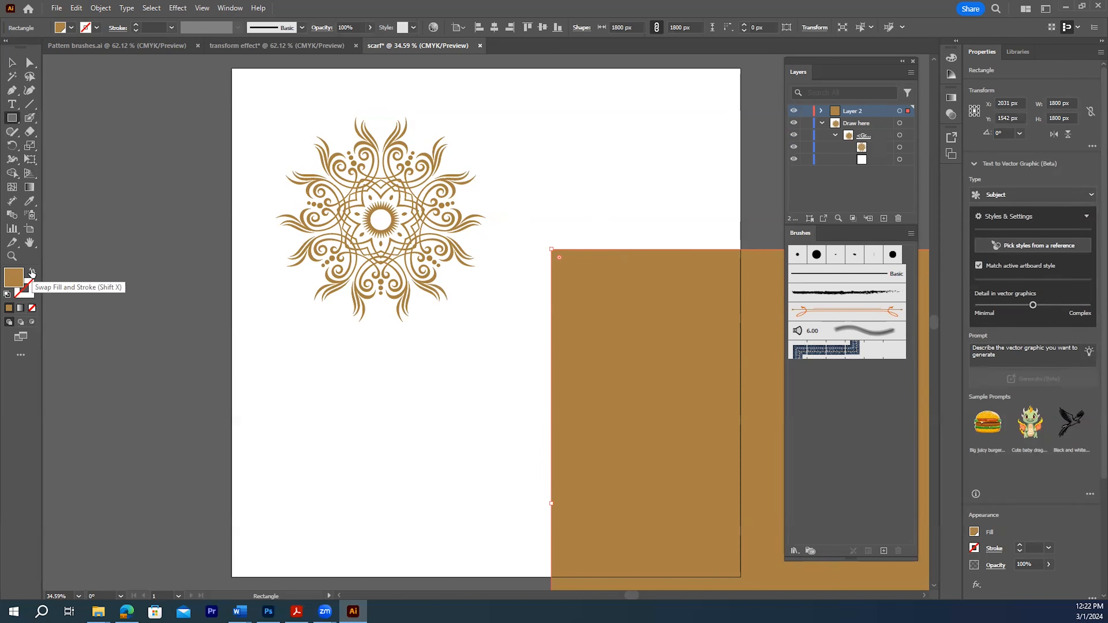
- Remove the large rectangle's fill and centre it horizontally and vertically on the artboard
click(32, 308)
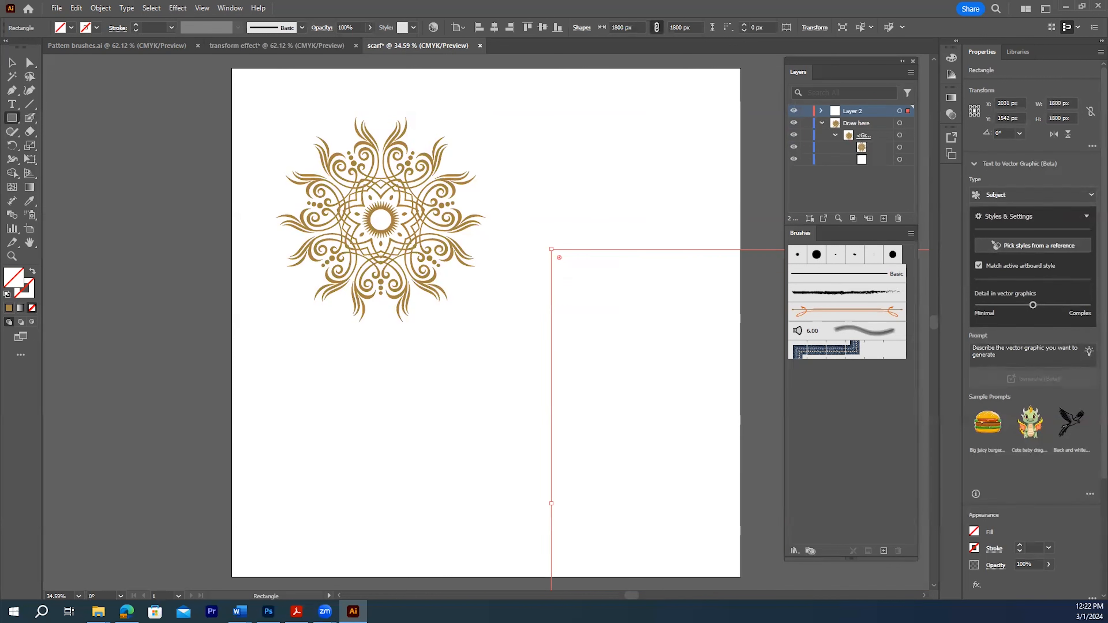
click(495, 27)
click(542, 27)
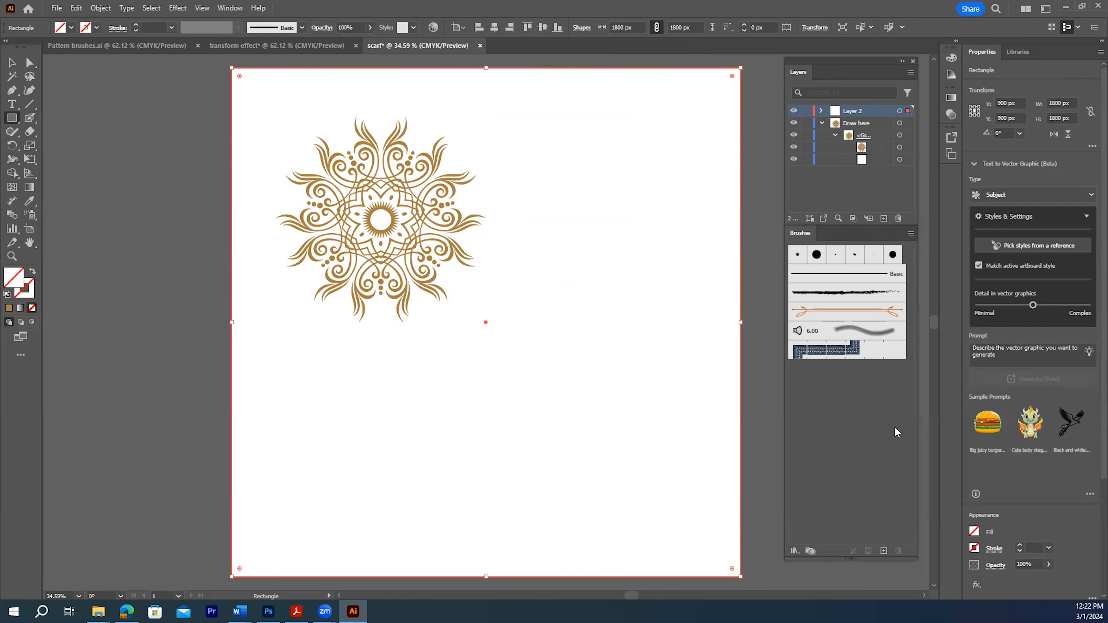
- Rename the large rectangle in Layer 2 as ignore me
click(822, 112)
double_click(866, 126)
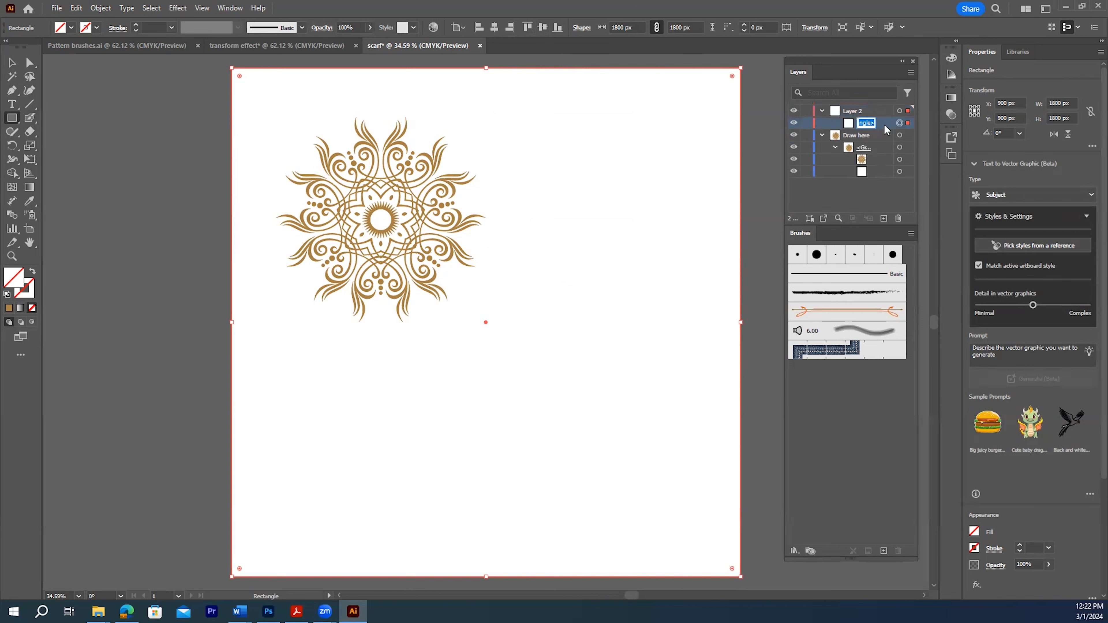
text(i)
text(gnore me)
click(835, 192)
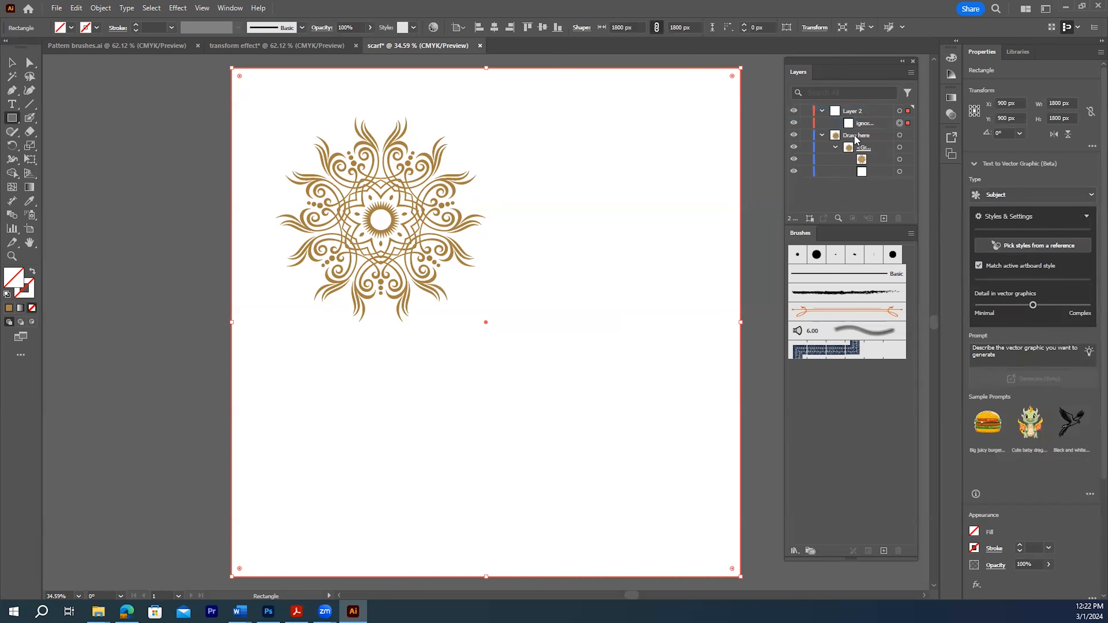
- Collapse the Draw here layer and nest it inside Layer 2, beneath the ignore me rectangle
click(822, 136)
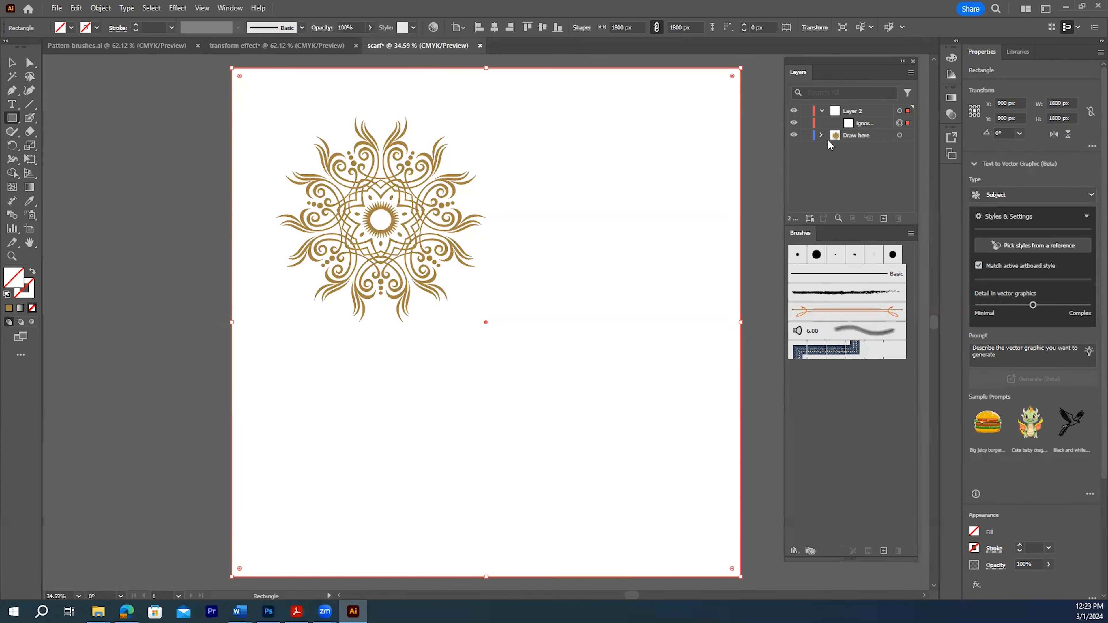
click(856, 135)
drag(853, 136, 859, 130)
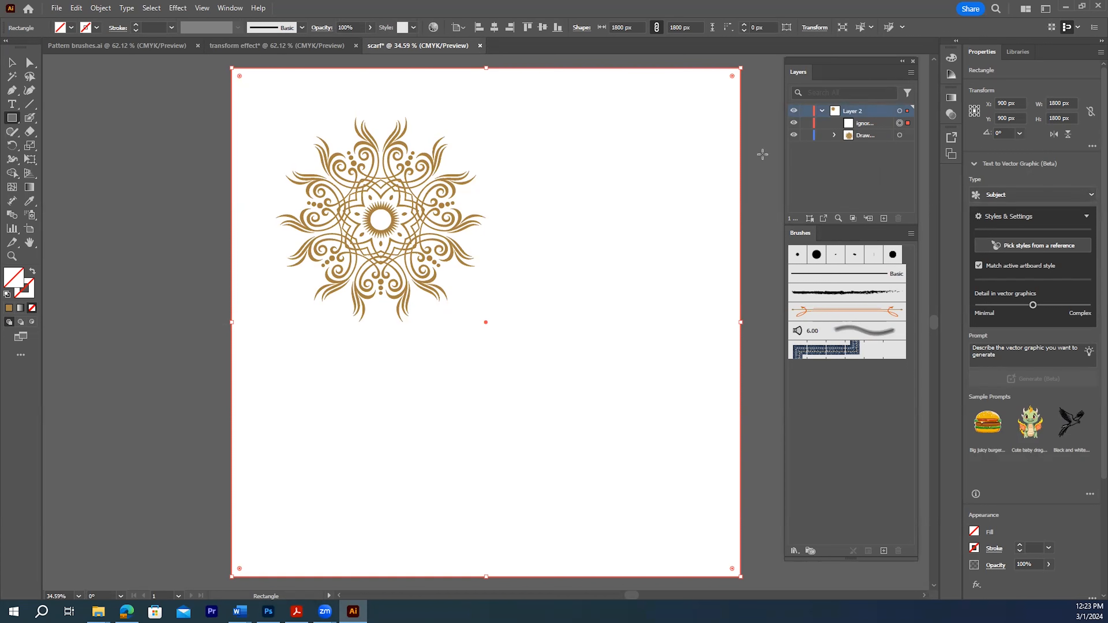
- Show the Appearance panel beside the artboard and target Layer 2 as a whole
click(12, 63)
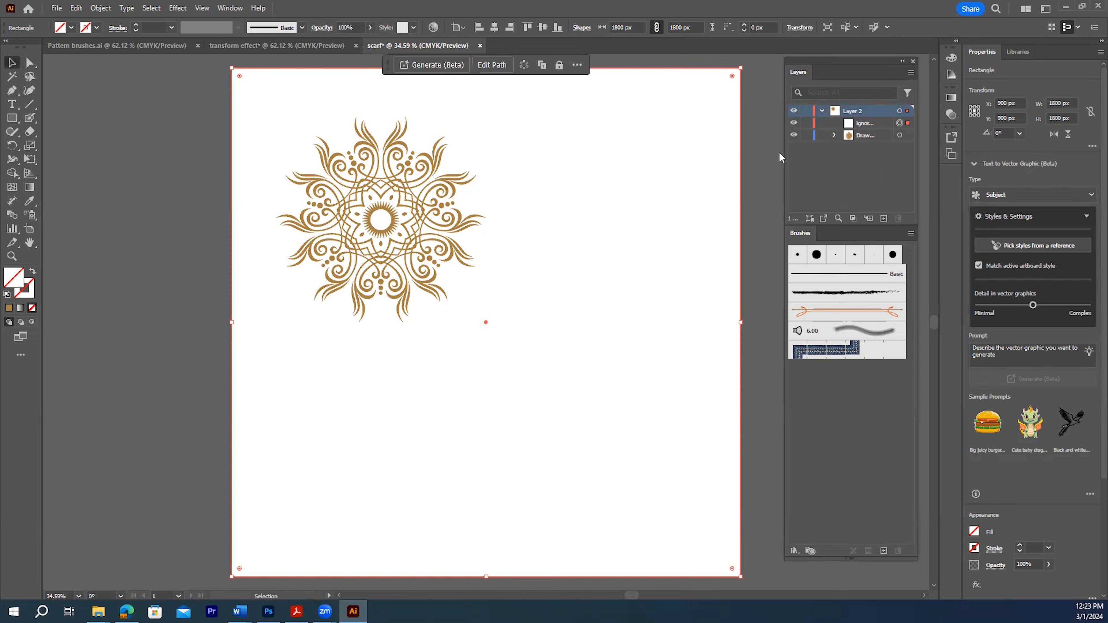
click(770, 156)
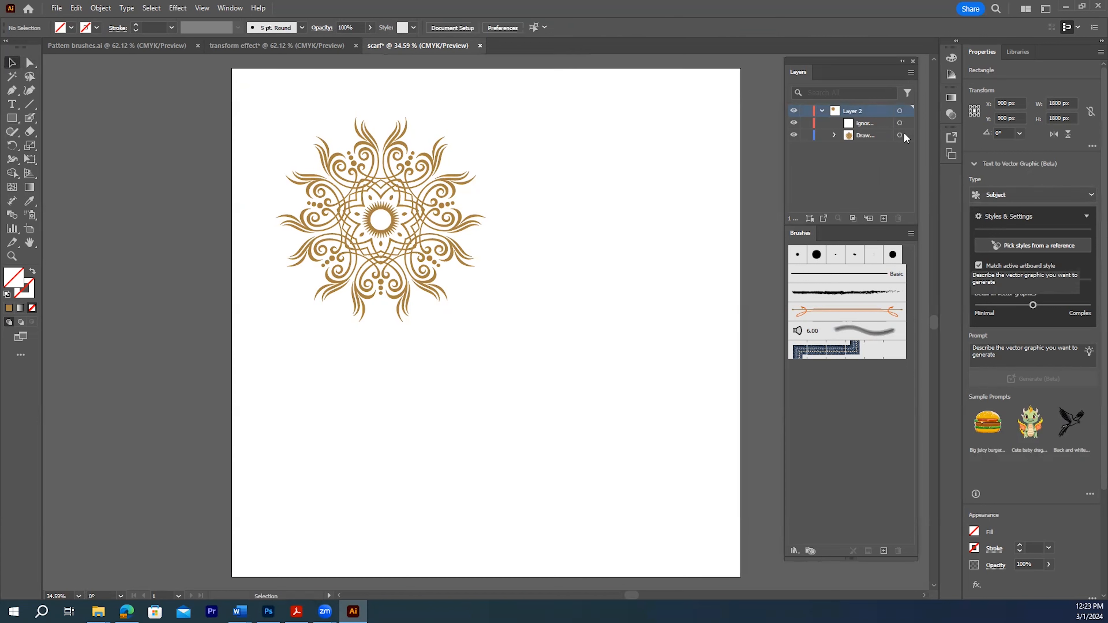
click(898, 112)
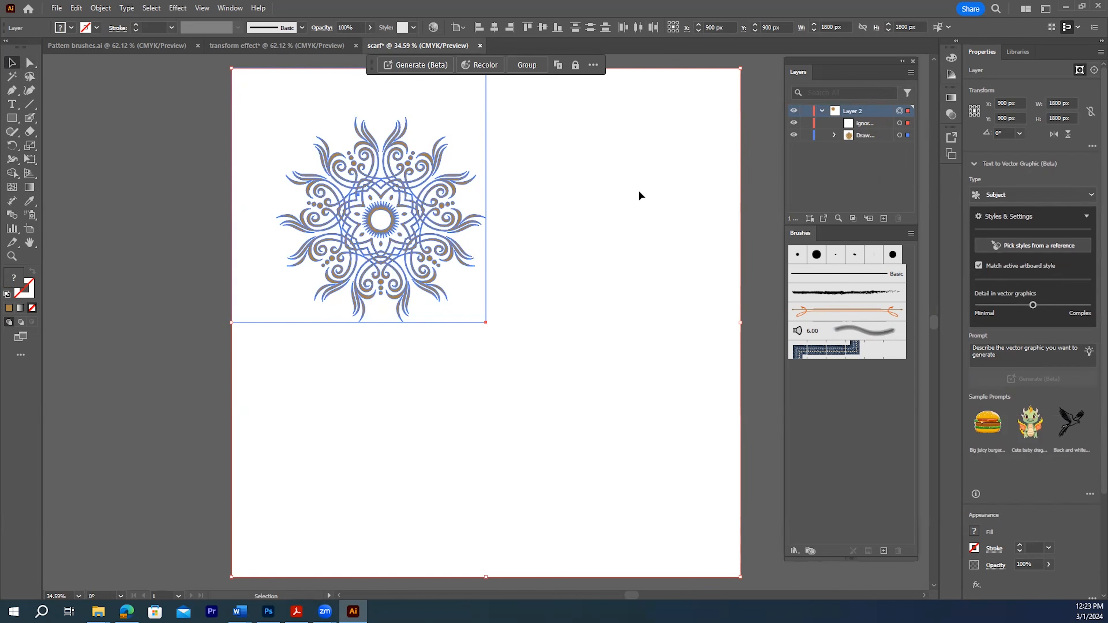
click(177, 8)
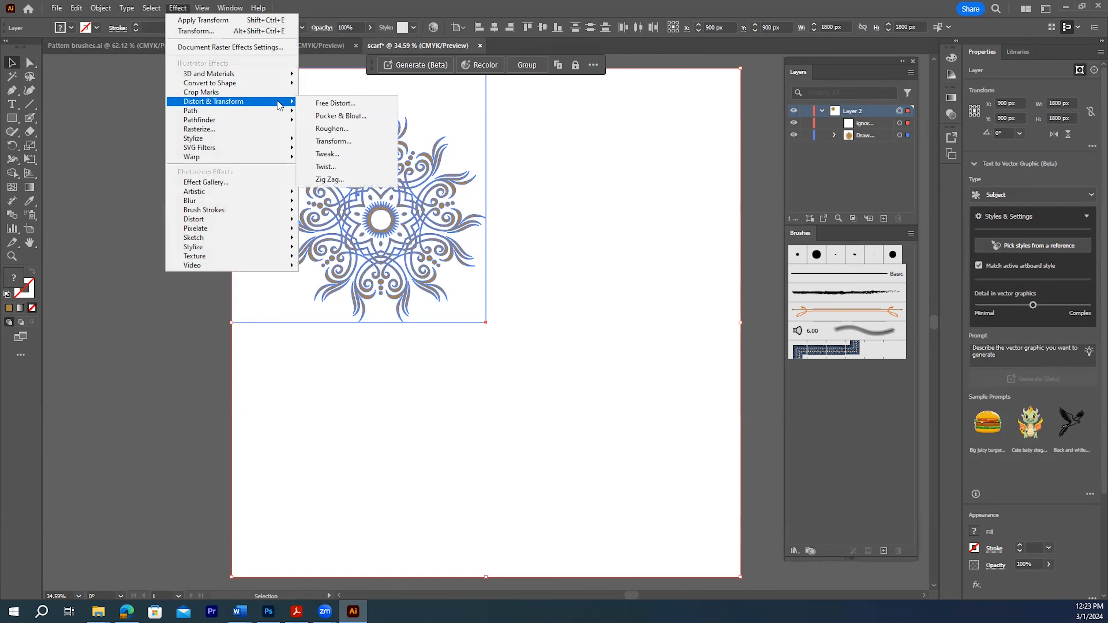
click(172, 9)
click(173, 9)
click(233, 10)
click(235, 10)
click(234, 8)
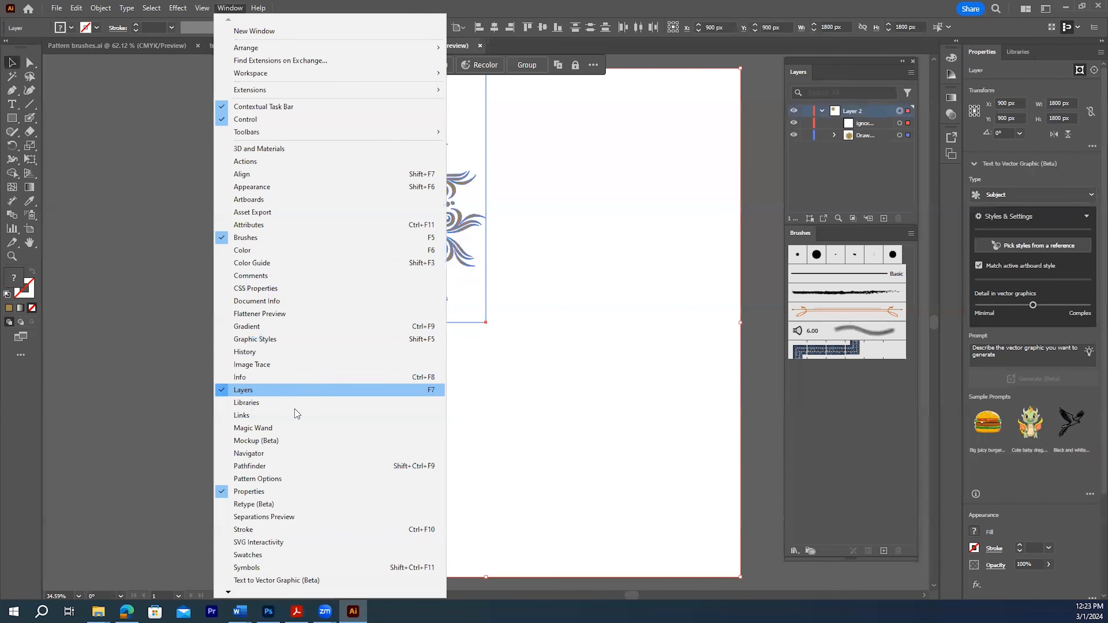
click(241, 188)
click(719, 105)
drag(712, 111, 128, 147)
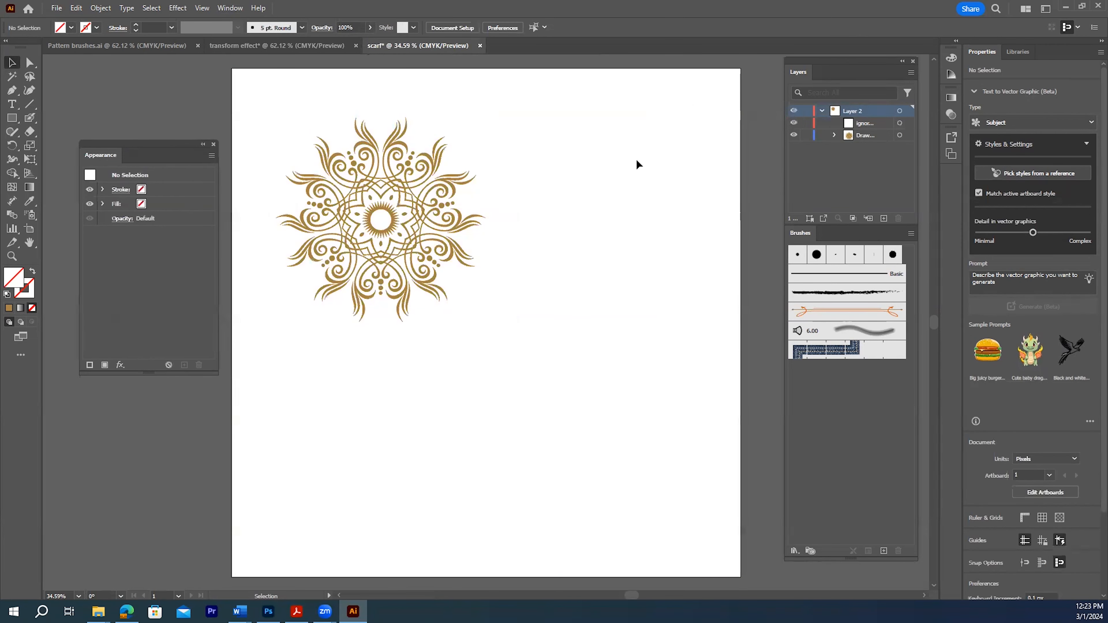
click(899, 111)
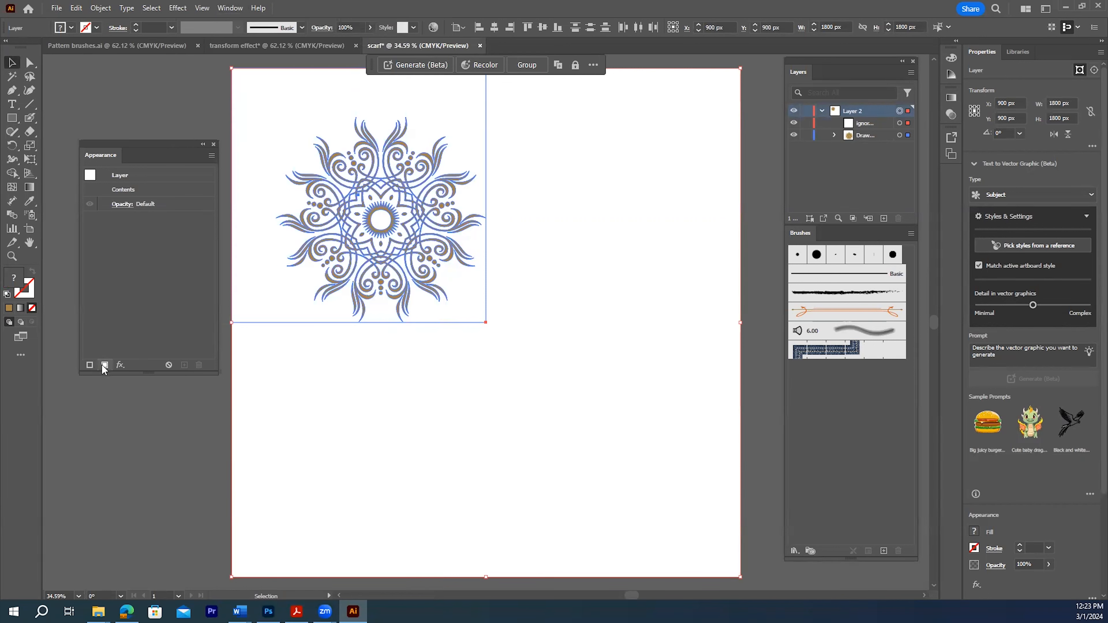
- Apply a Transform effect to Layer 2 with Reflect X and one copy to mirror the mandala across the artboard
click(120, 365)
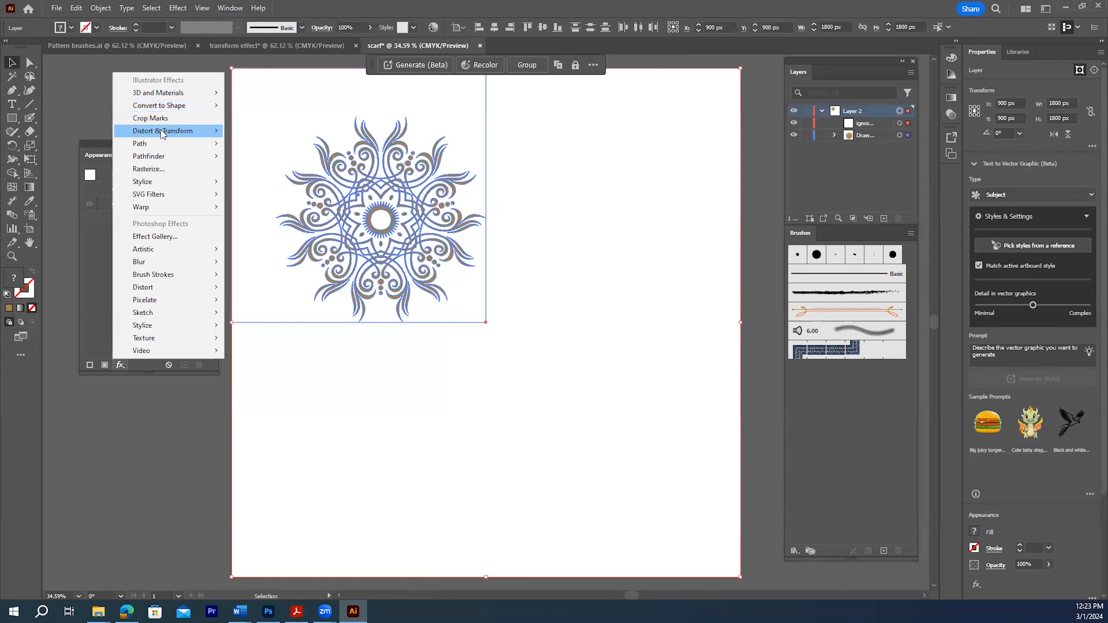
mouse_move(164, 132)
click(257, 168)
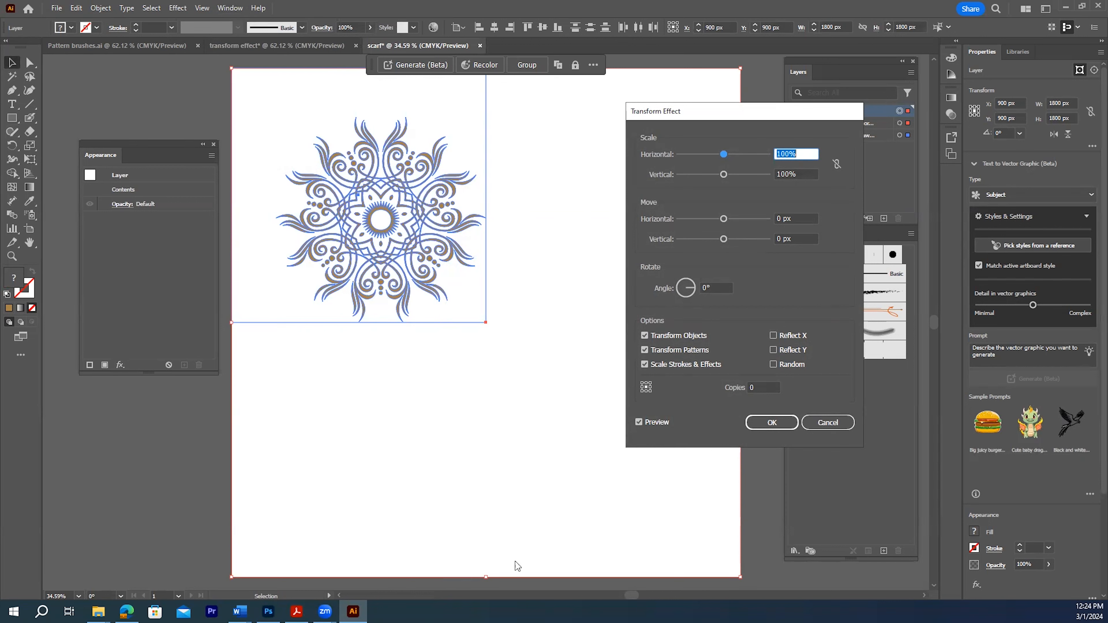
click(774, 335)
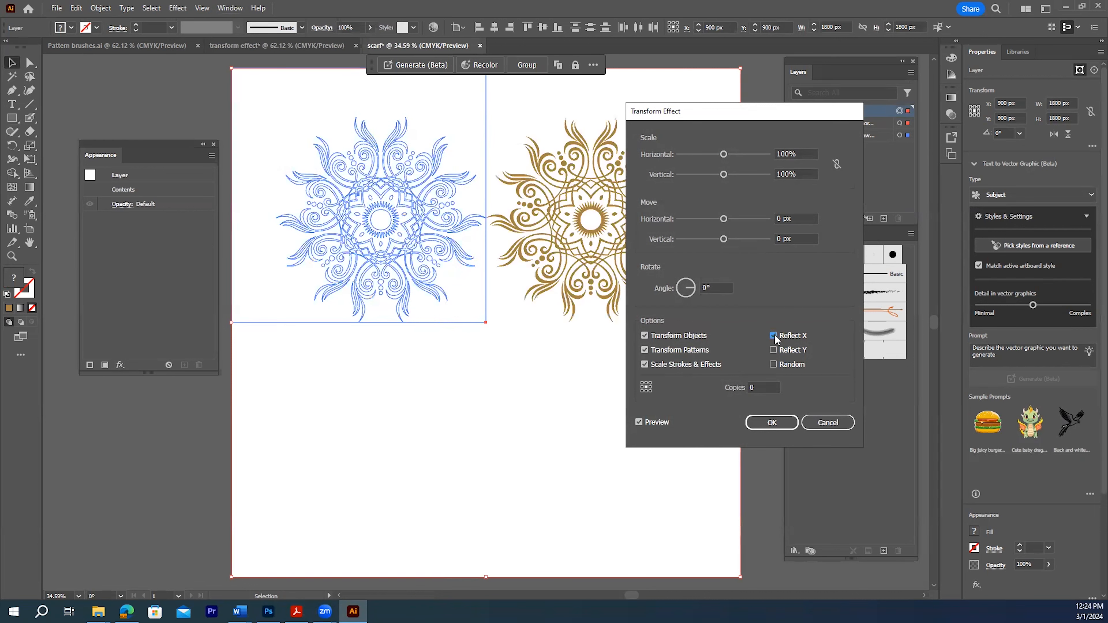
click(748, 388)
click(771, 424)
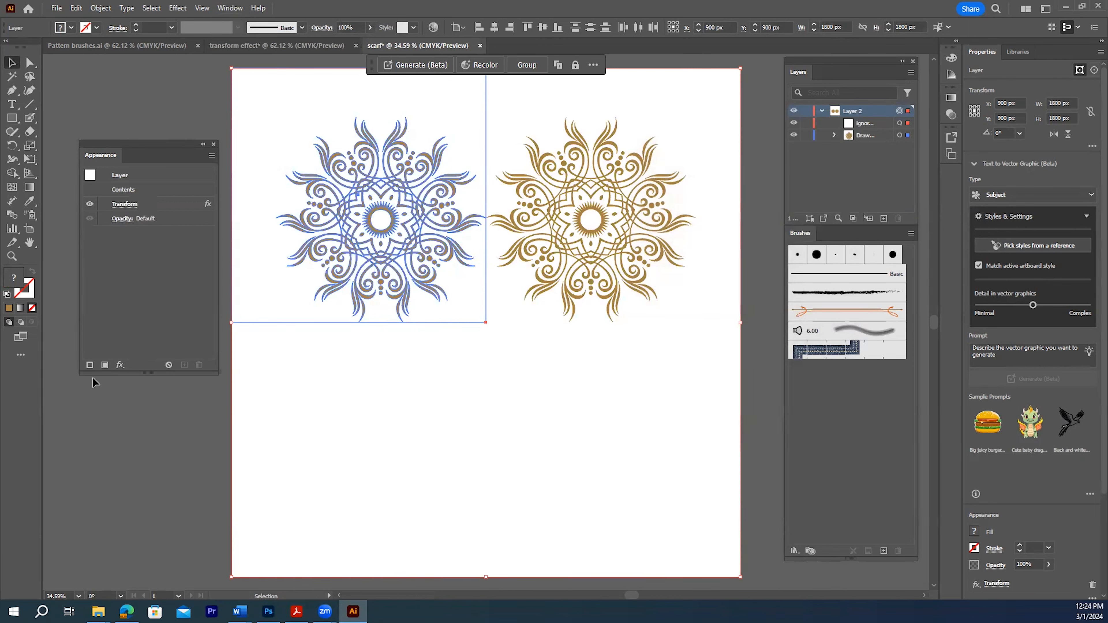
- Add a second Transform effect to Layer 2 with Reflect Y and one copy to mirror both mandalas downward
click(120, 365)
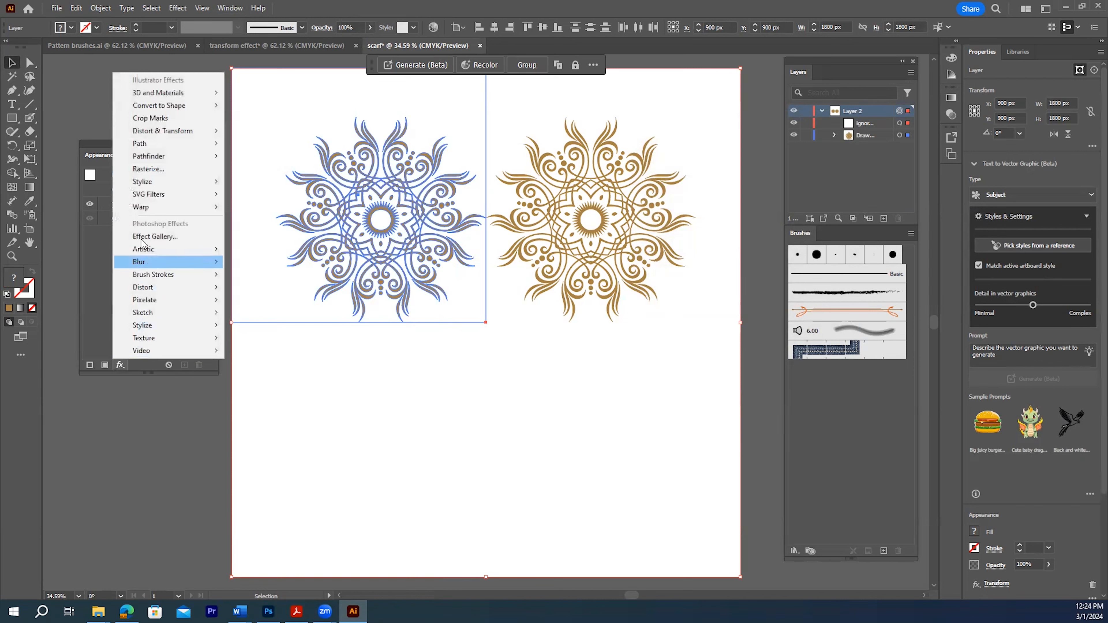
mouse_move(153, 133)
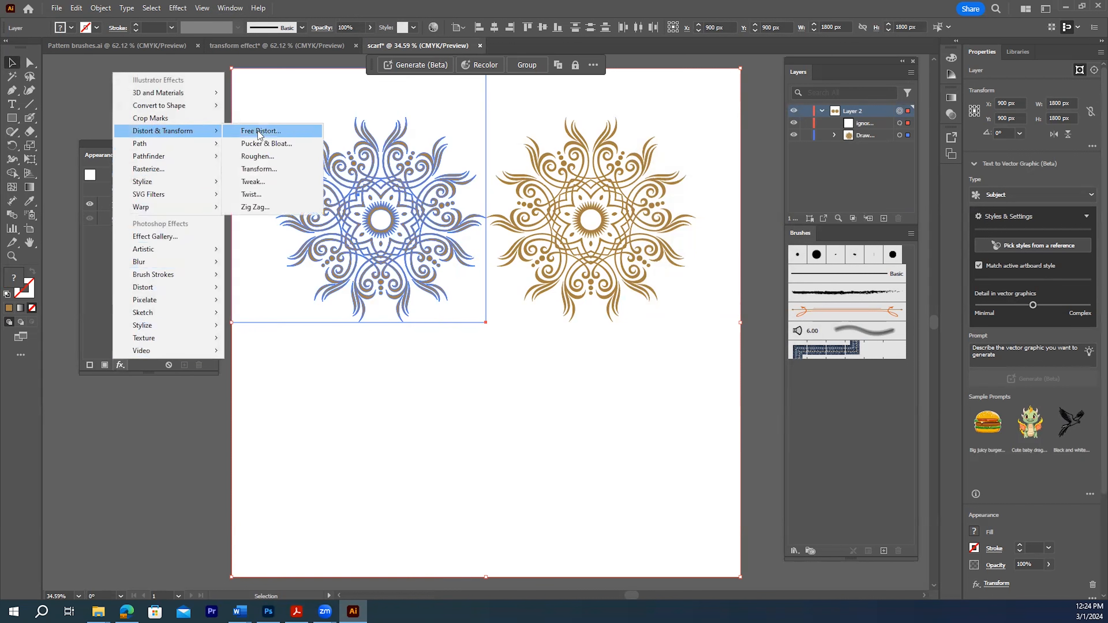
click(260, 169)
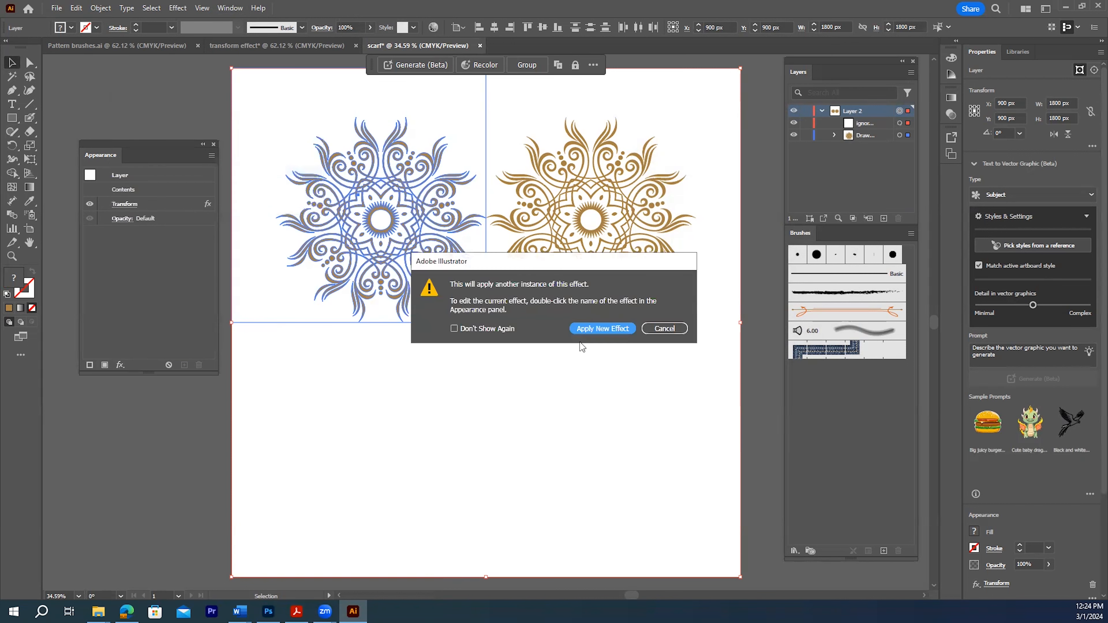
click(589, 329)
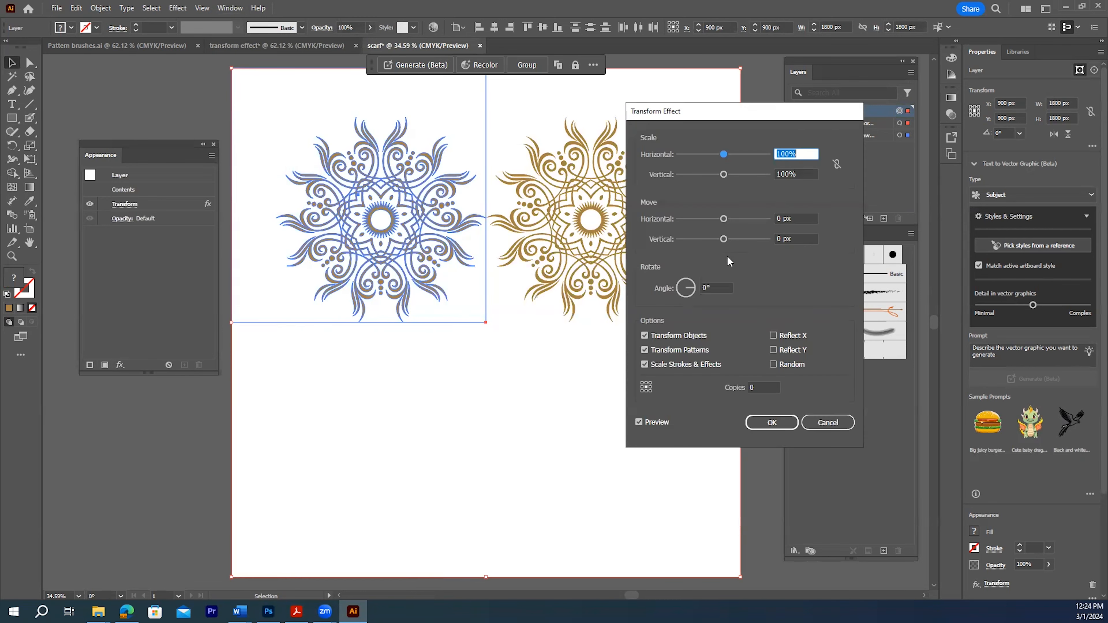
click(773, 350)
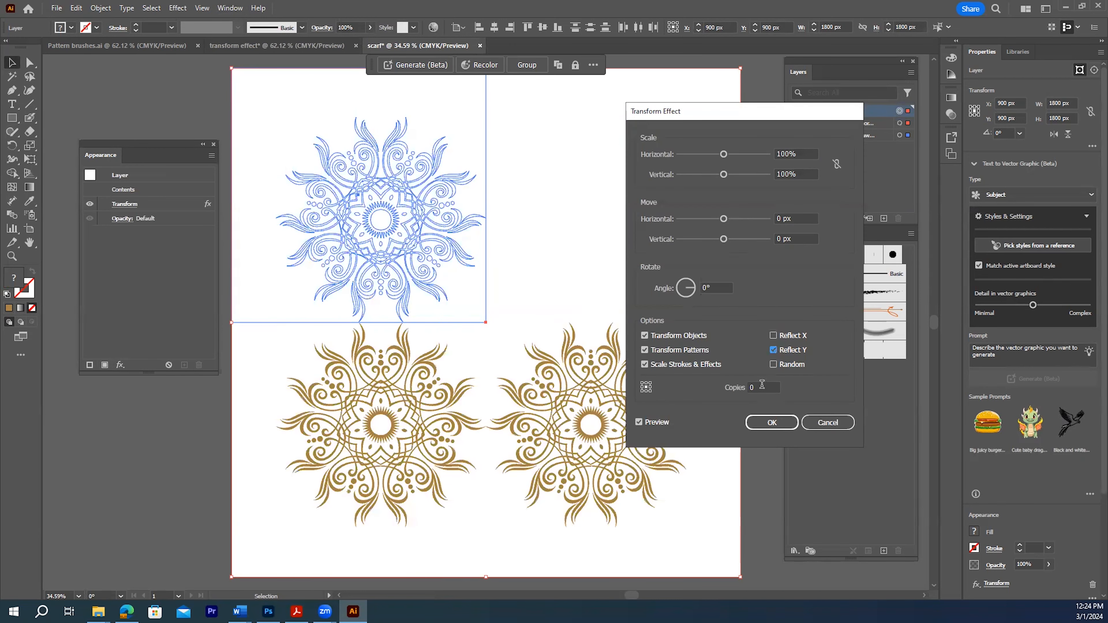
click(748, 388)
click(771, 422)
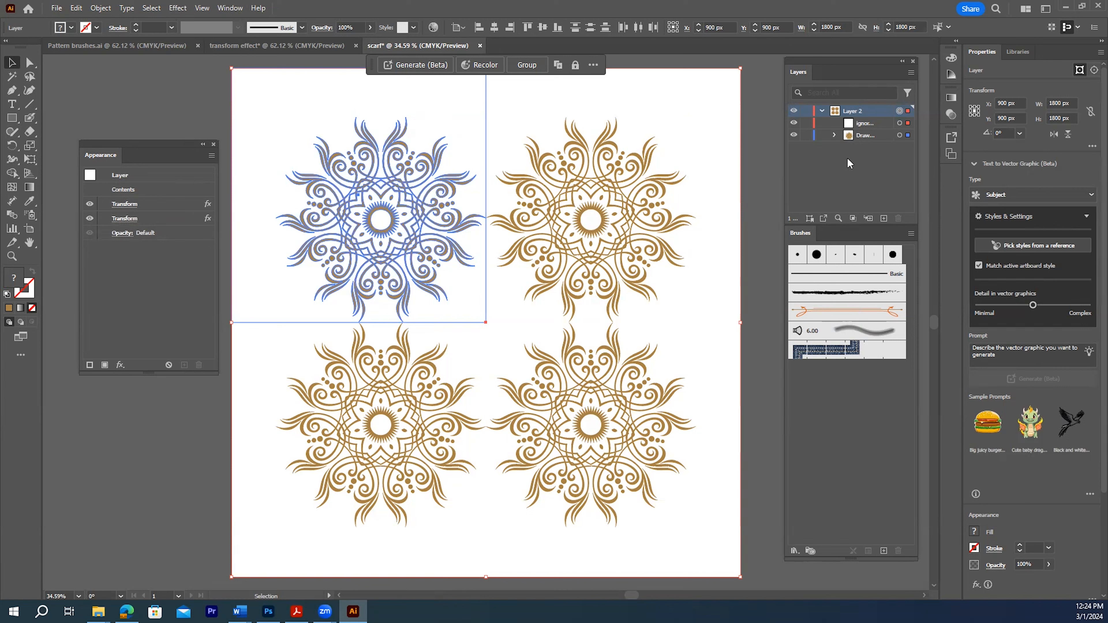
- Give the 900 px clipping rectangle inside the Draw here layer a light pink F9A7A7 stroke, and deselect it
click(834, 134)
click(176, 437)
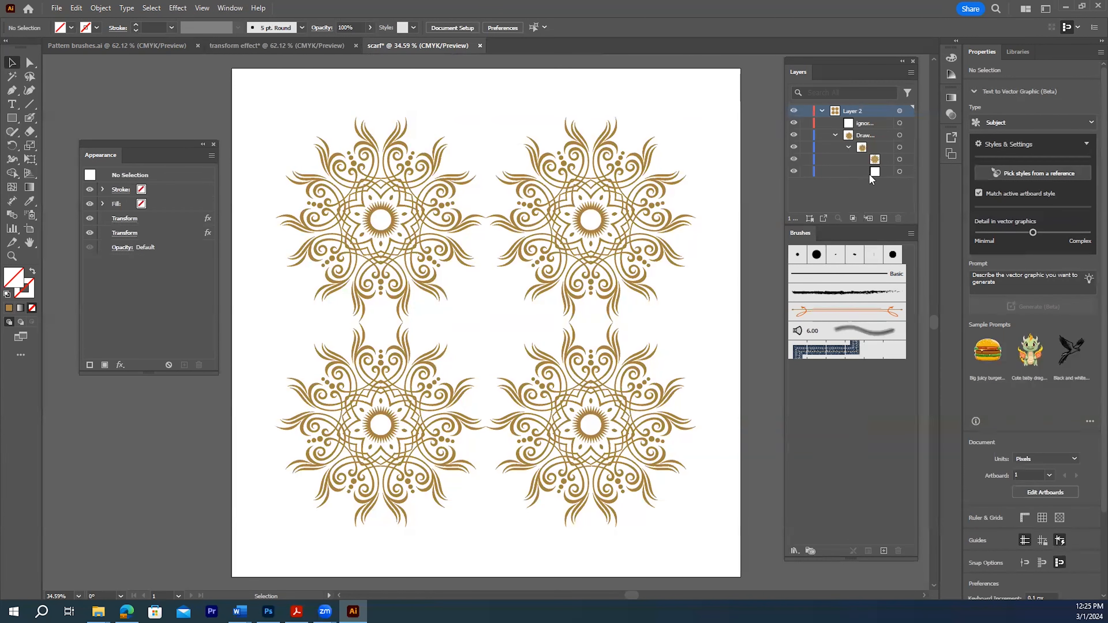
click(900, 171)
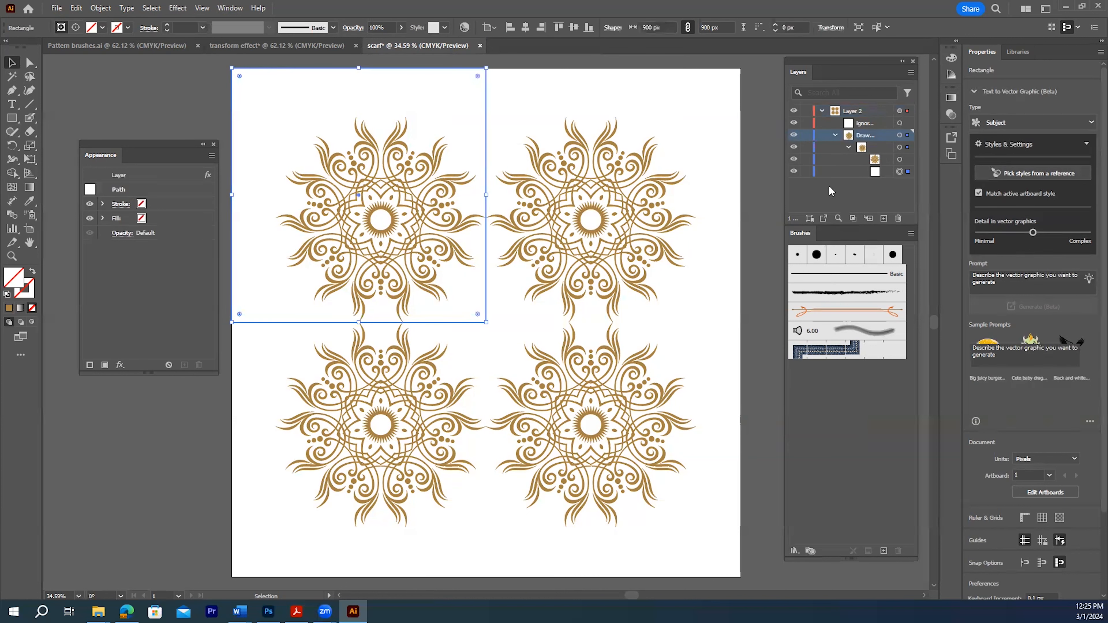
double_click(29, 293)
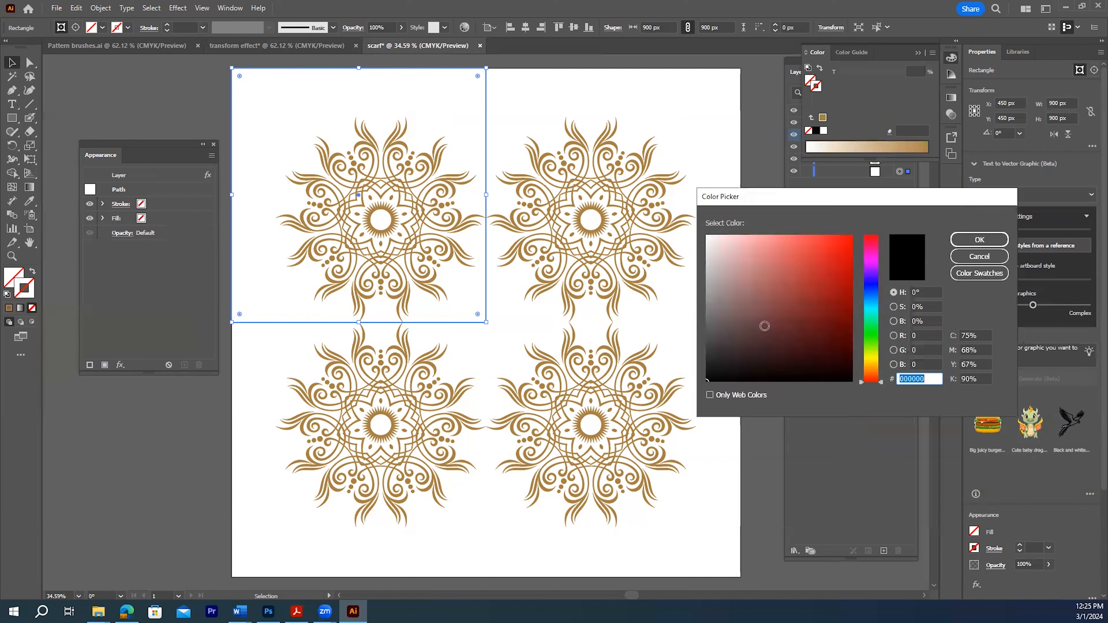
drag(740, 249, 754, 237)
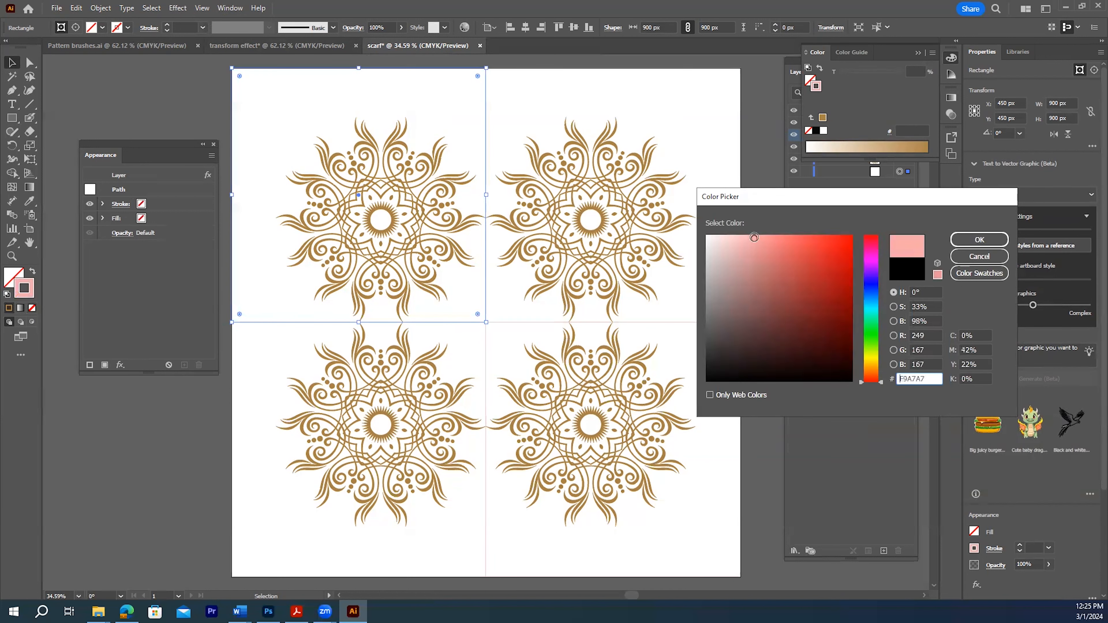
click(961, 244)
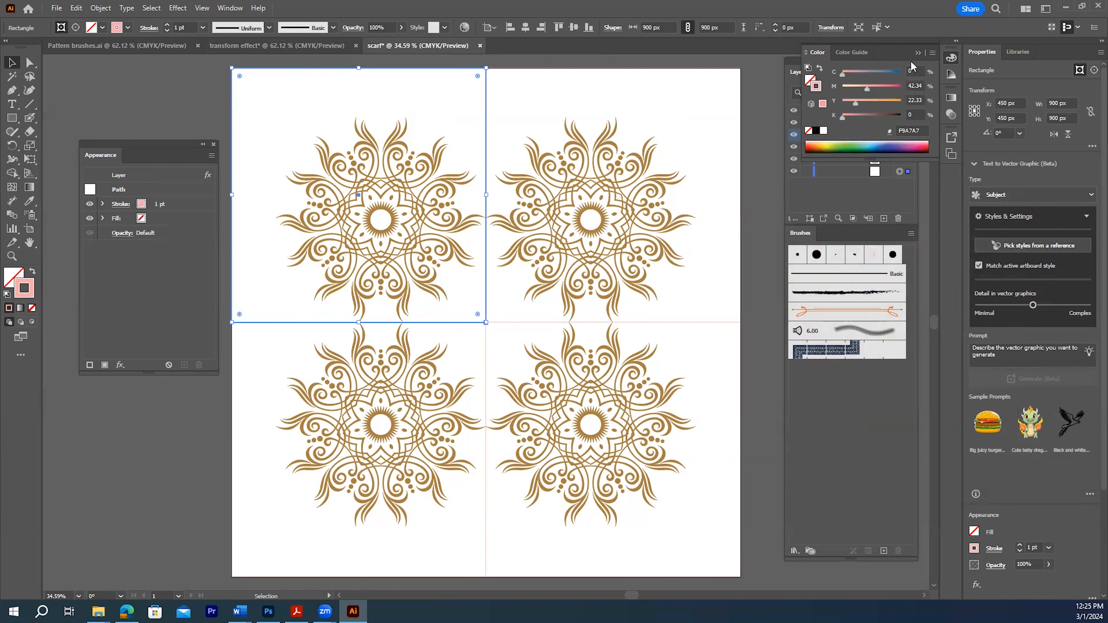
click(918, 55)
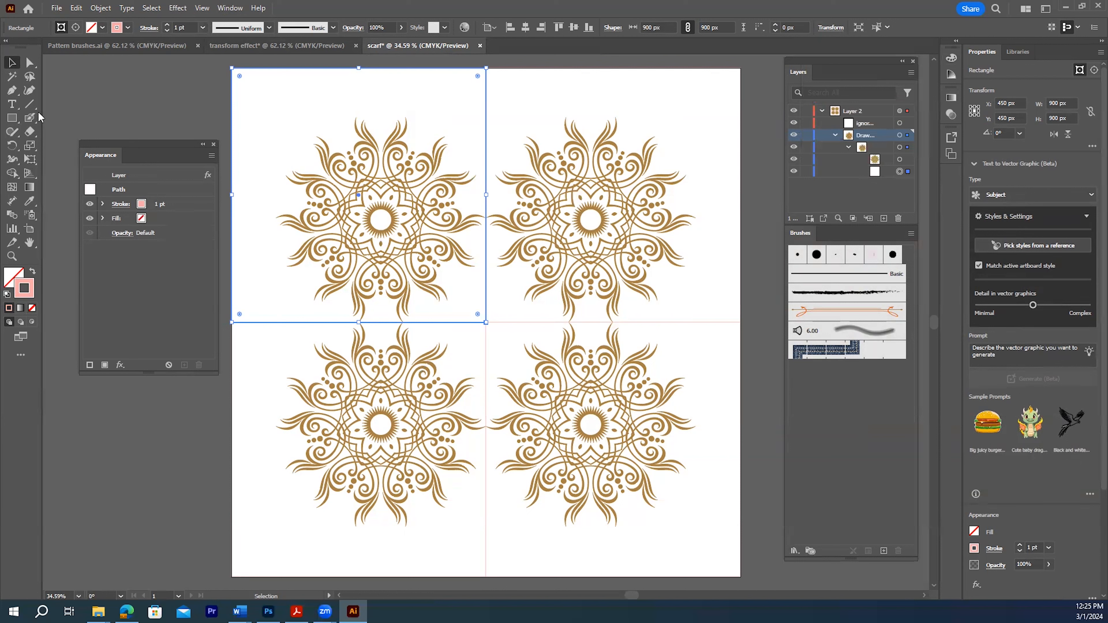
click(139, 116)
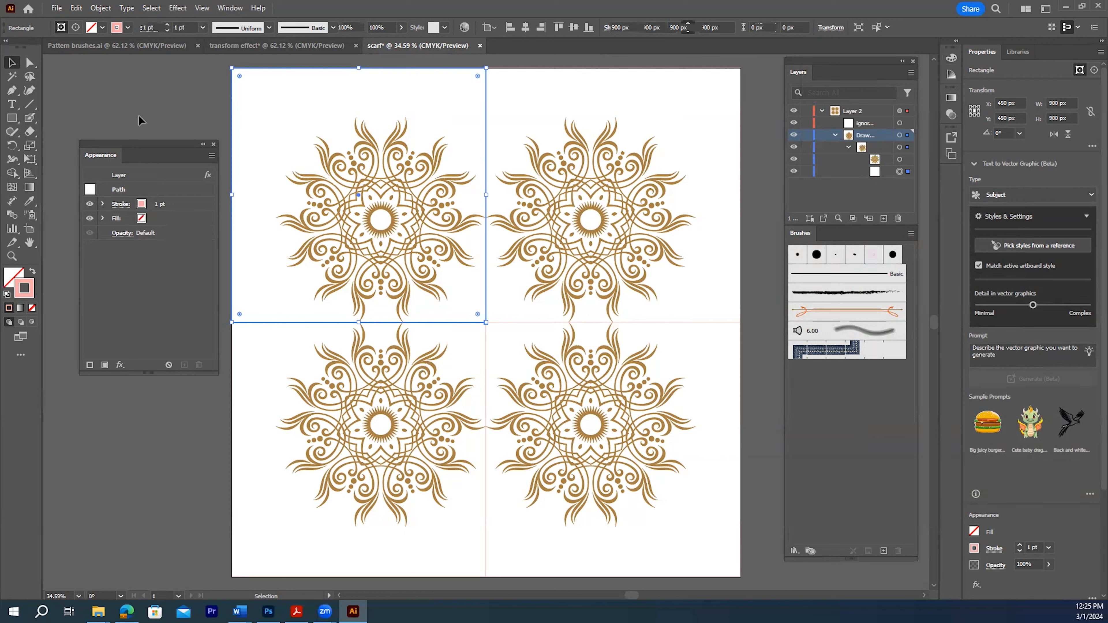
- Activate the Paintbrush tool and load the saved Pattern brushes library from its file on disk
drag(31, 116, 80, 117)
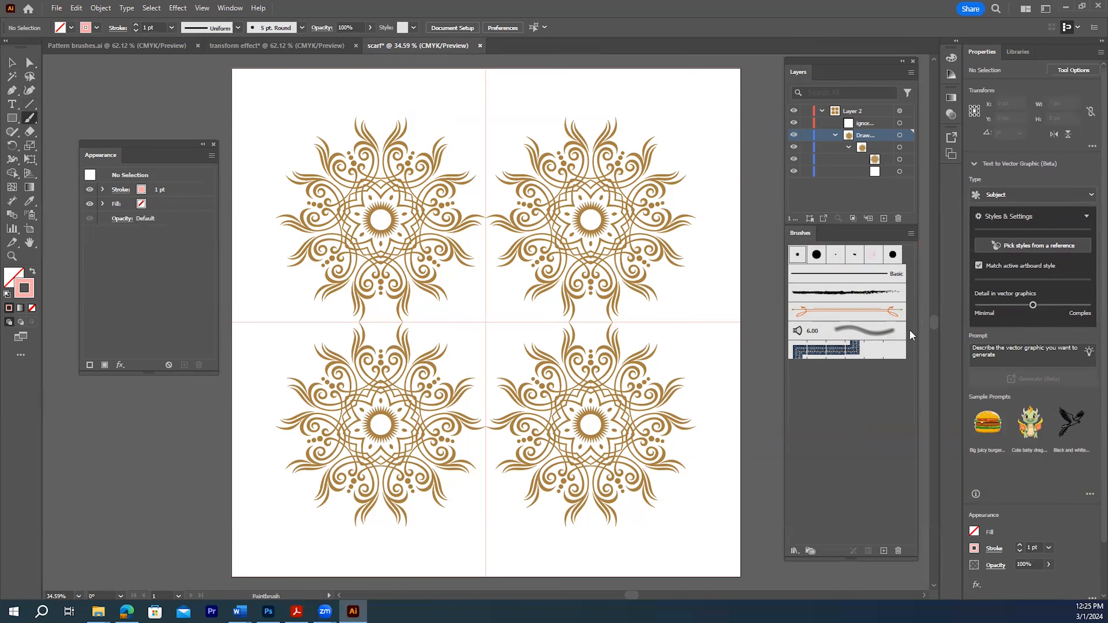
click(795, 551)
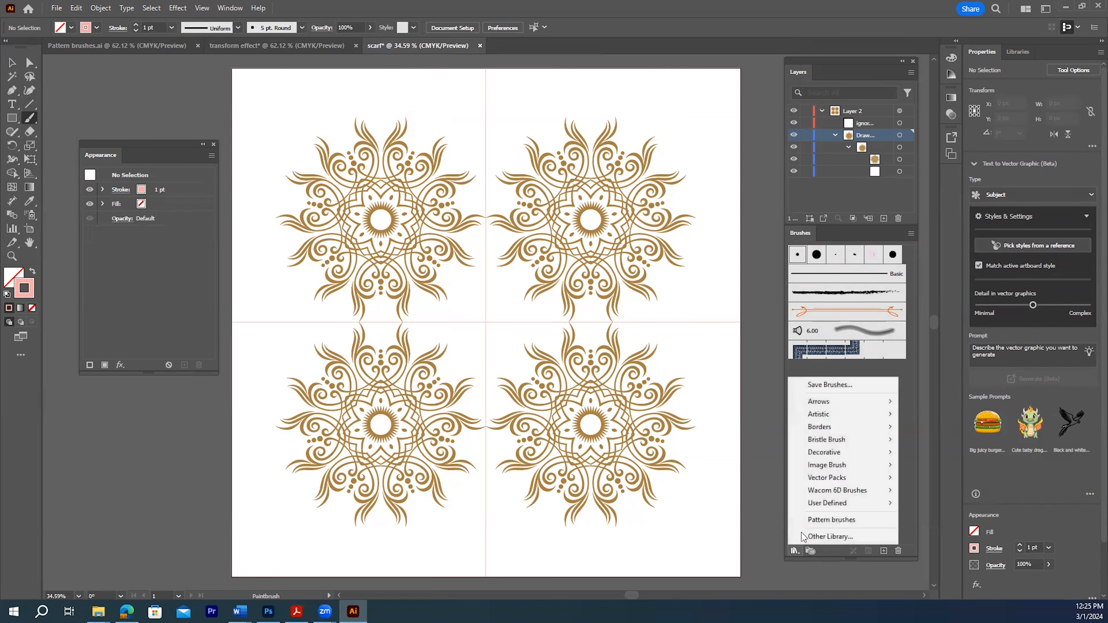
click(829, 537)
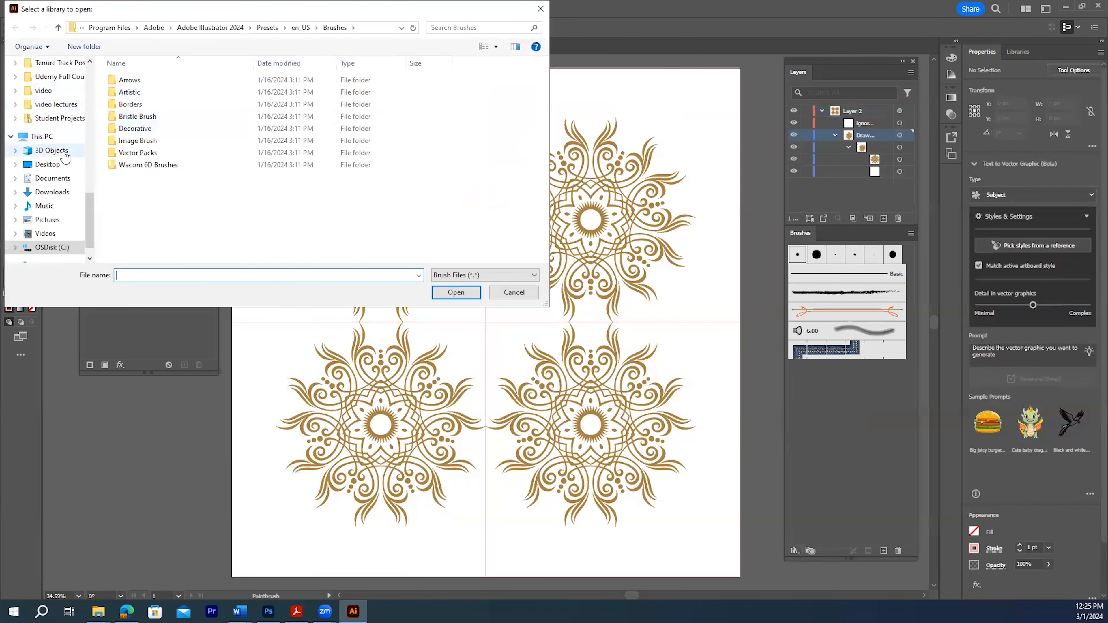
scroll(91, 214, up, 10)
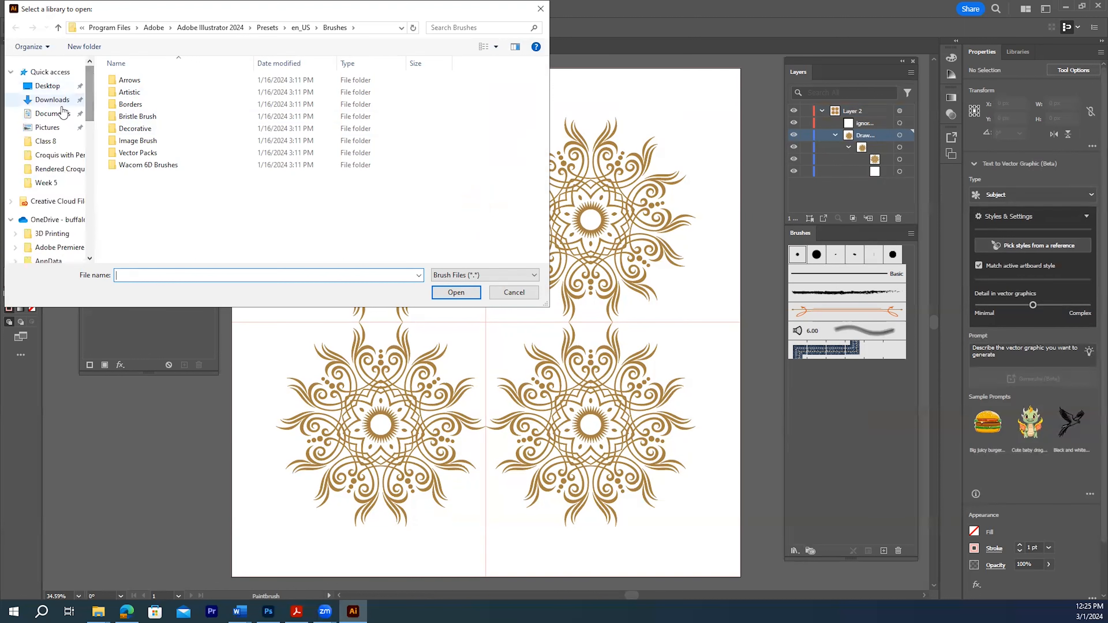
click(62, 104)
double_click(147, 132)
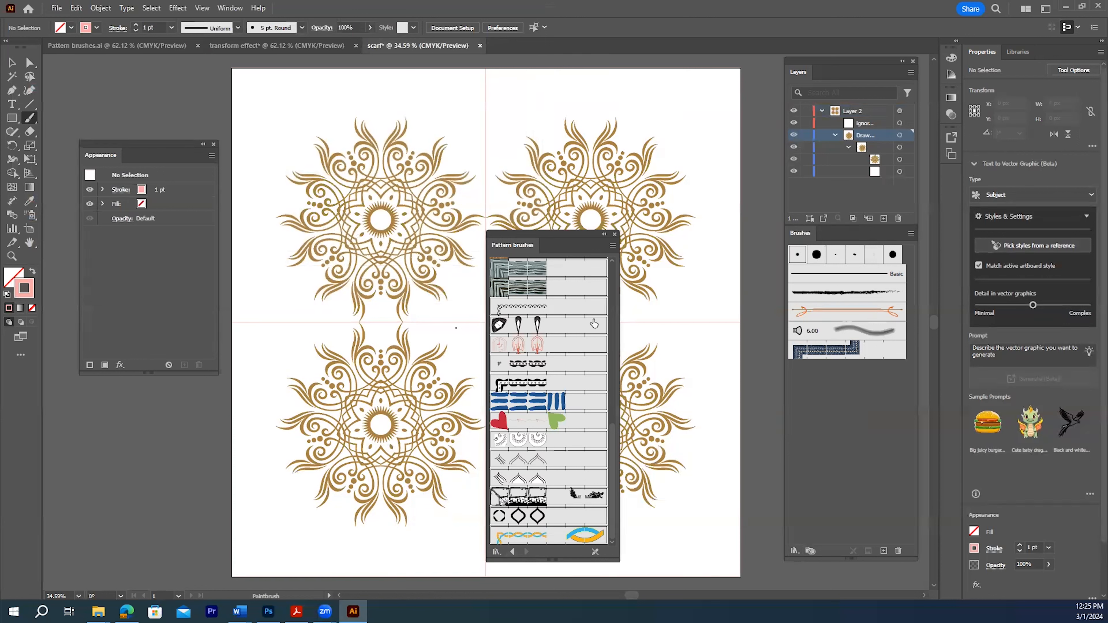
- Add all brushes of the Pattern brushes library to the document's brushes and close the library
drag(612, 482, 612, 319)
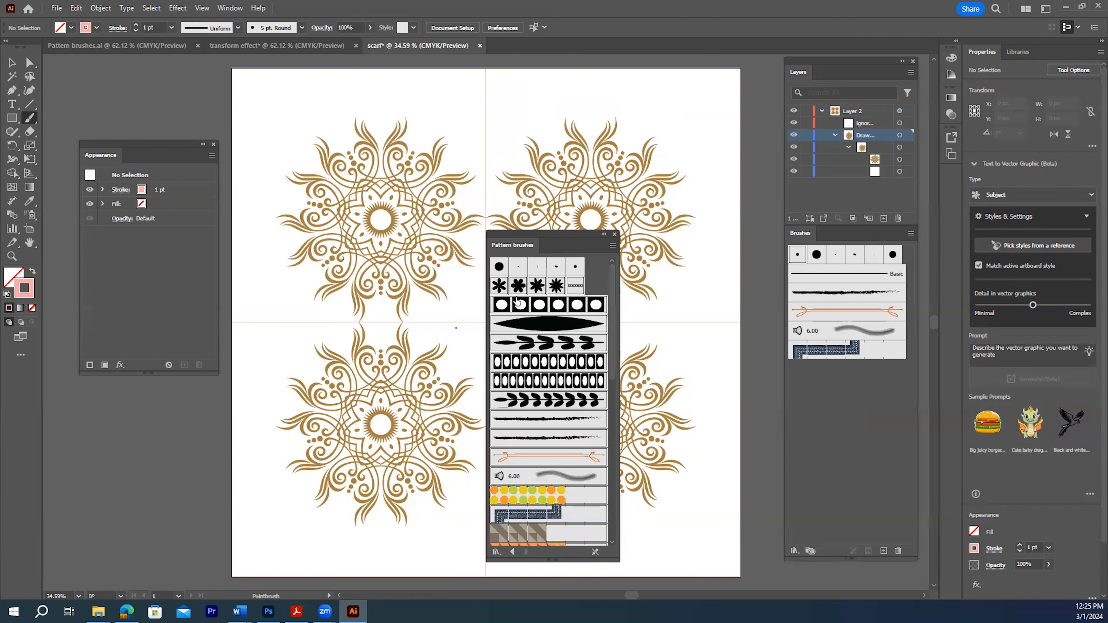
click(500, 291)
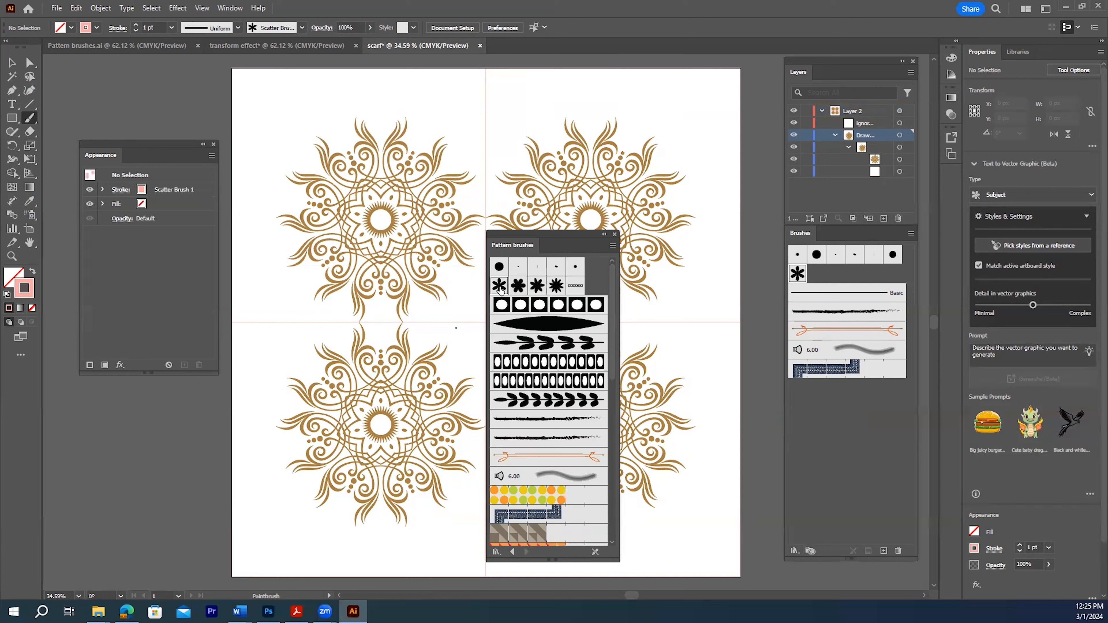
drag(612, 319, 612, 477)
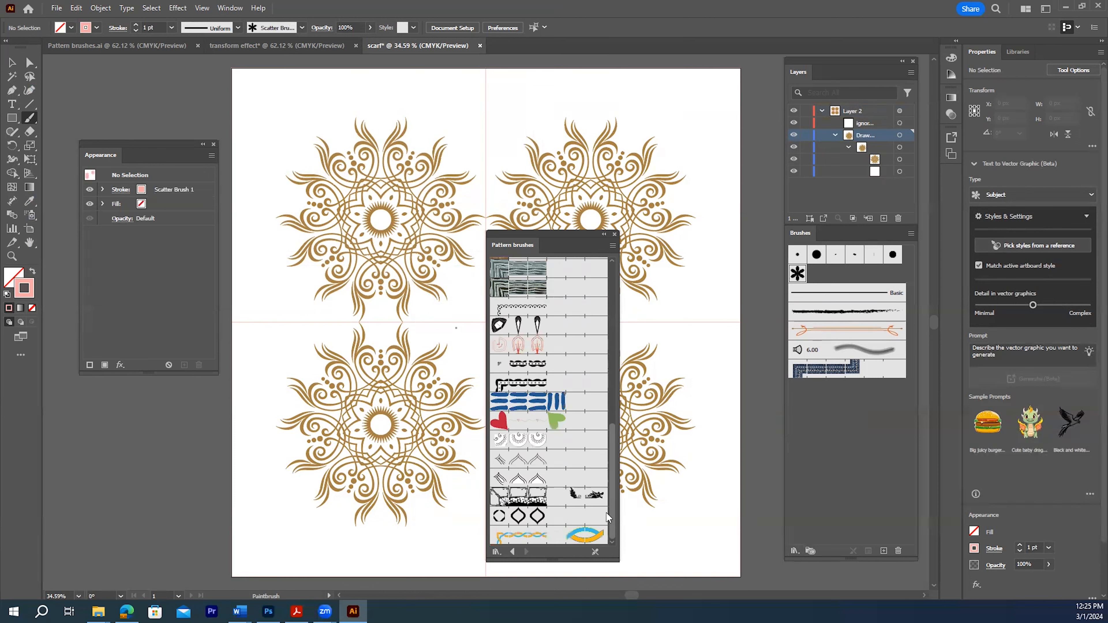
shift+click(572, 540)
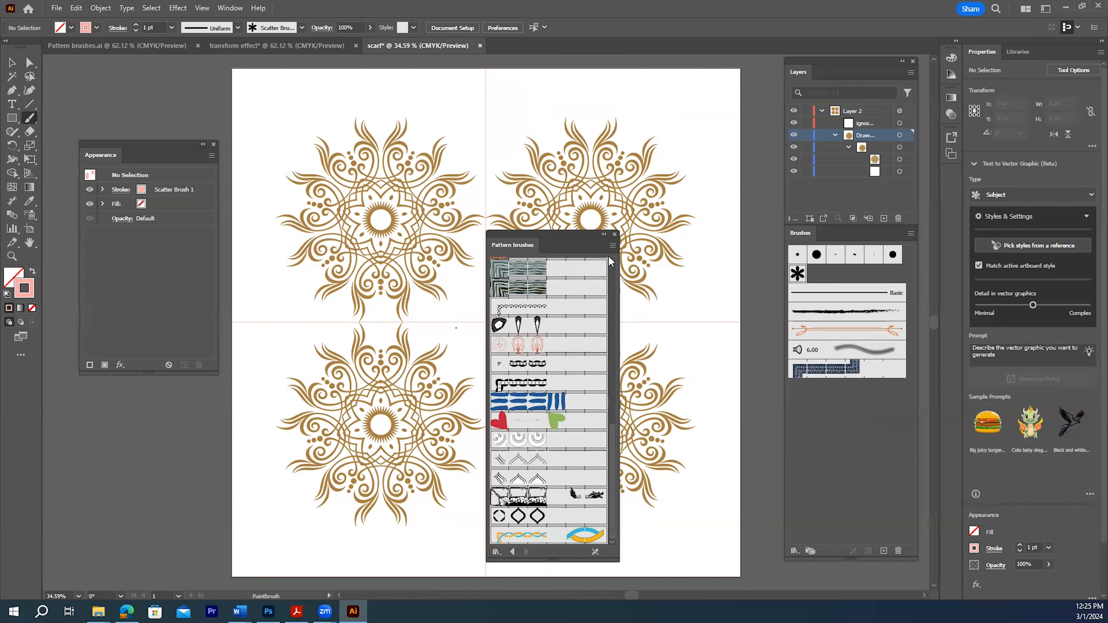
click(613, 246)
click(650, 251)
click(615, 234)
drag(911, 359, 911, 531)
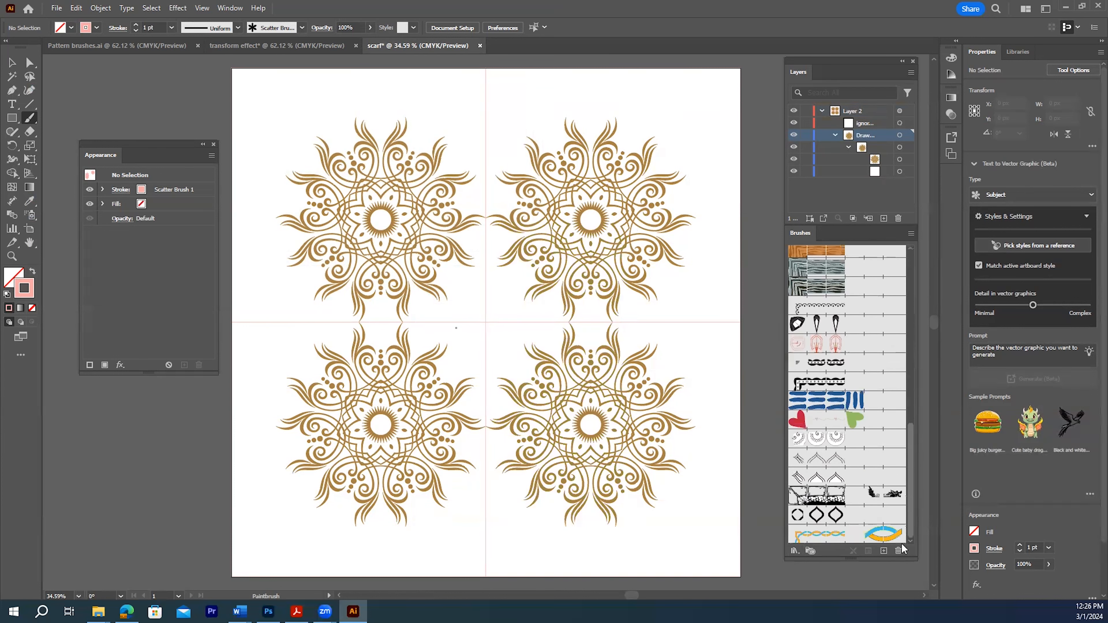
- Open the Borders_Decorative brush library and enlarge it to show more brushes at once
click(793, 551)
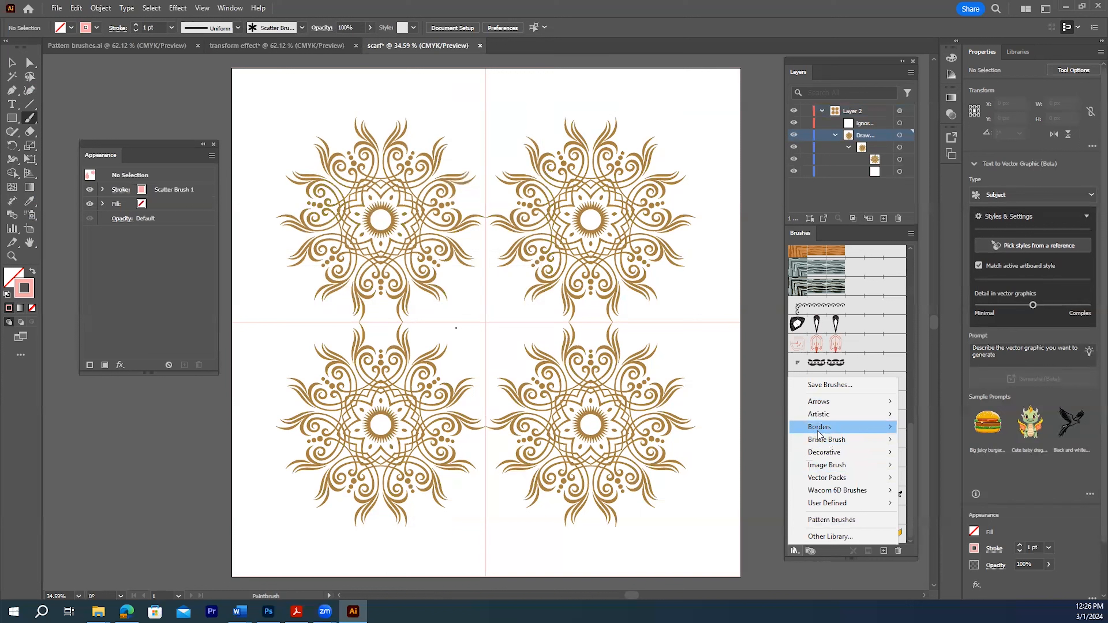
mouse_move(855, 427)
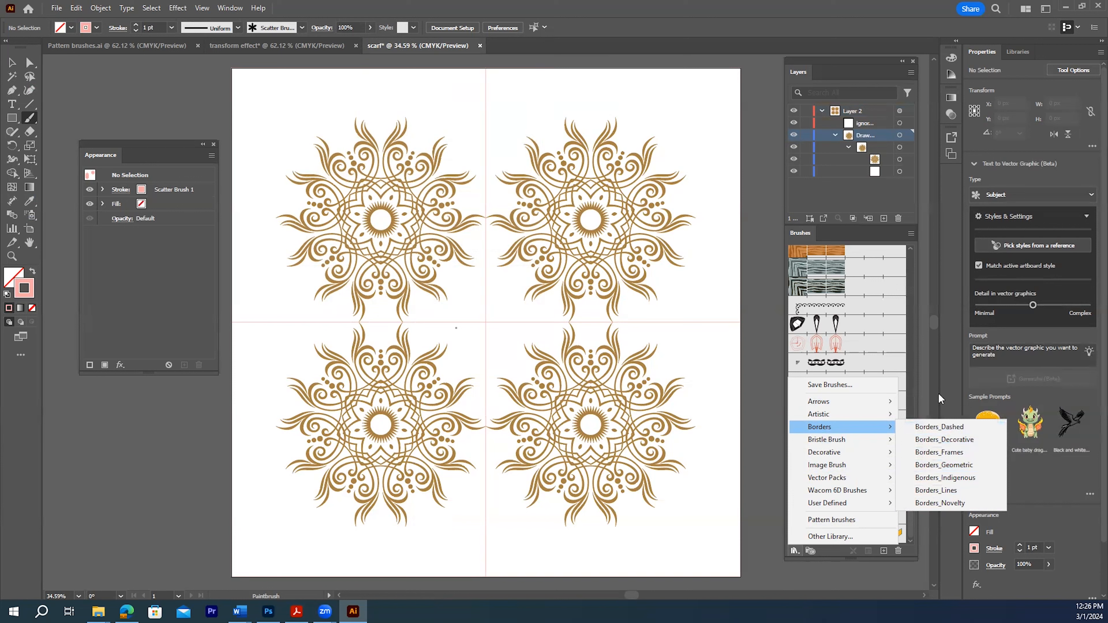
click(930, 441)
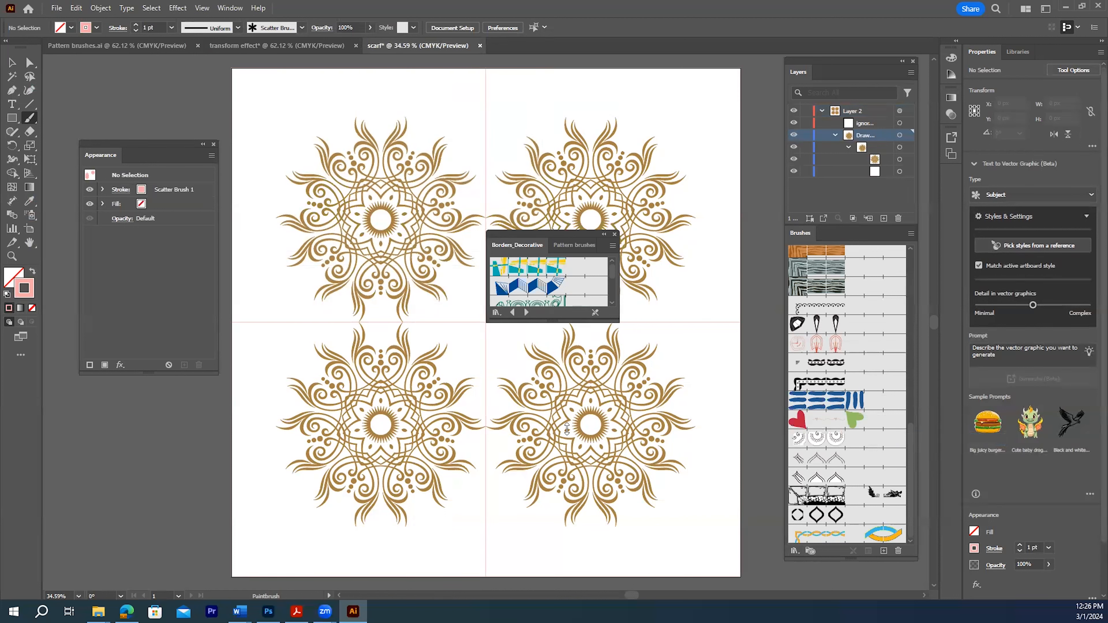
drag(551, 319, 552, 512)
- Examine the border designs in the Borders_Decorative library, with its floating window placed clear of the Brushes list
scroll(568, 412, down, 3)
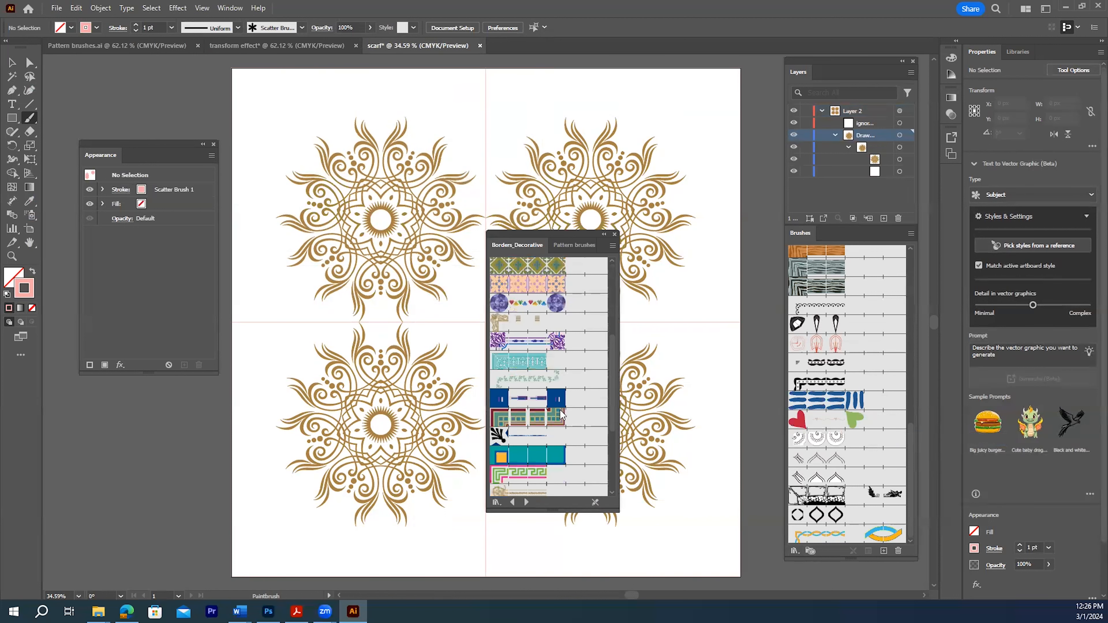
scroll(561, 415, down, 5)
scroll(560, 420, up, 10)
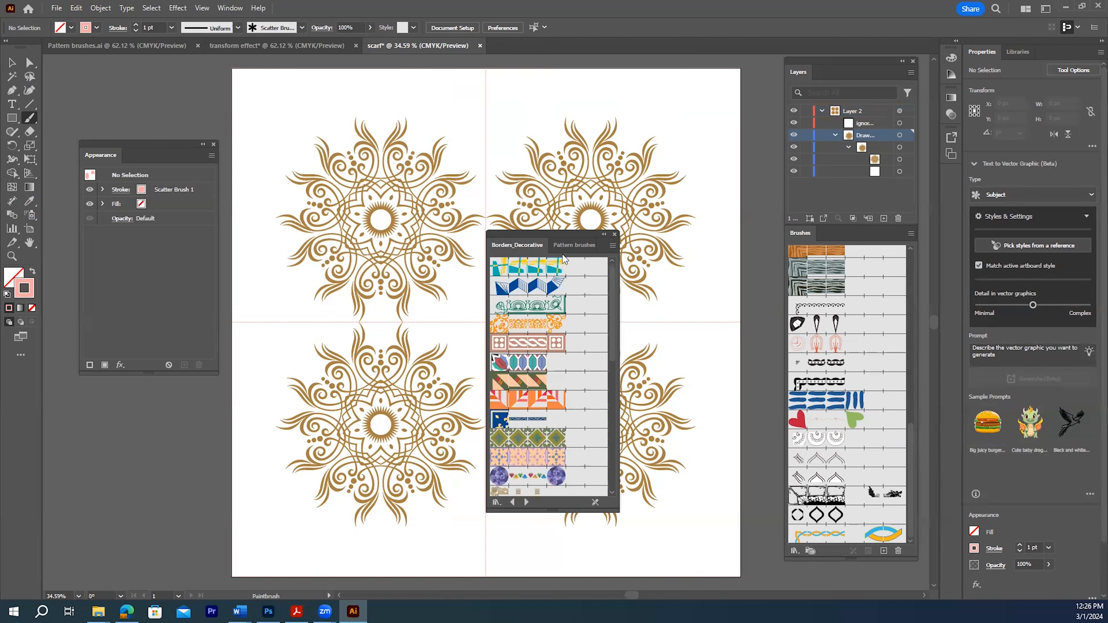
drag(559, 239, 227, 308)
drag(158, 274, 445, 255)
scroll(496, 375, down, 3)
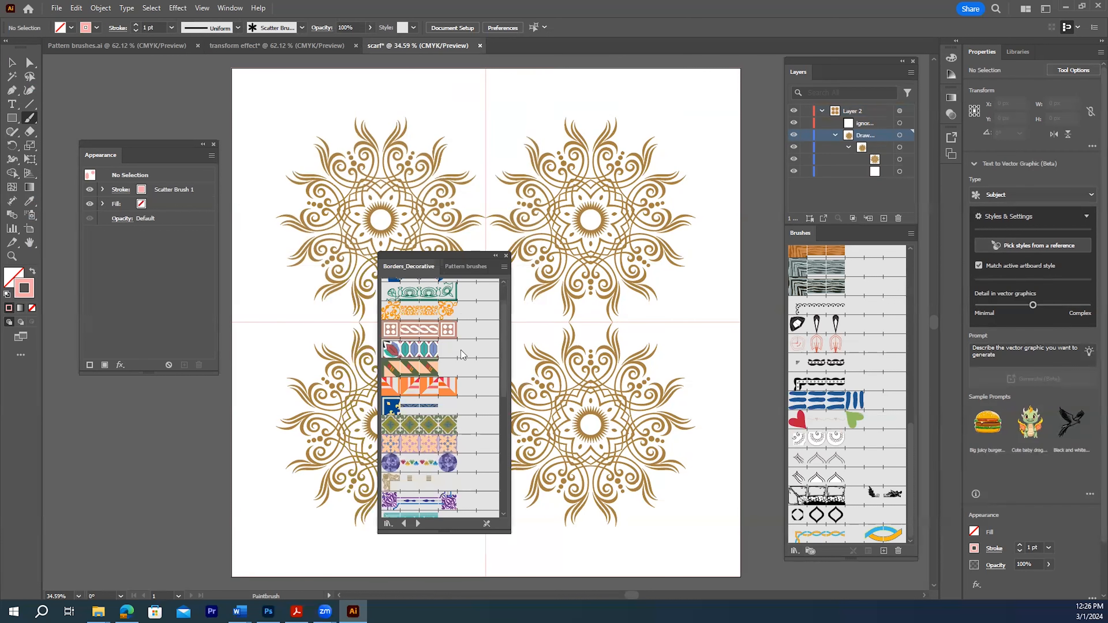
scroll(451, 364, down, 3)
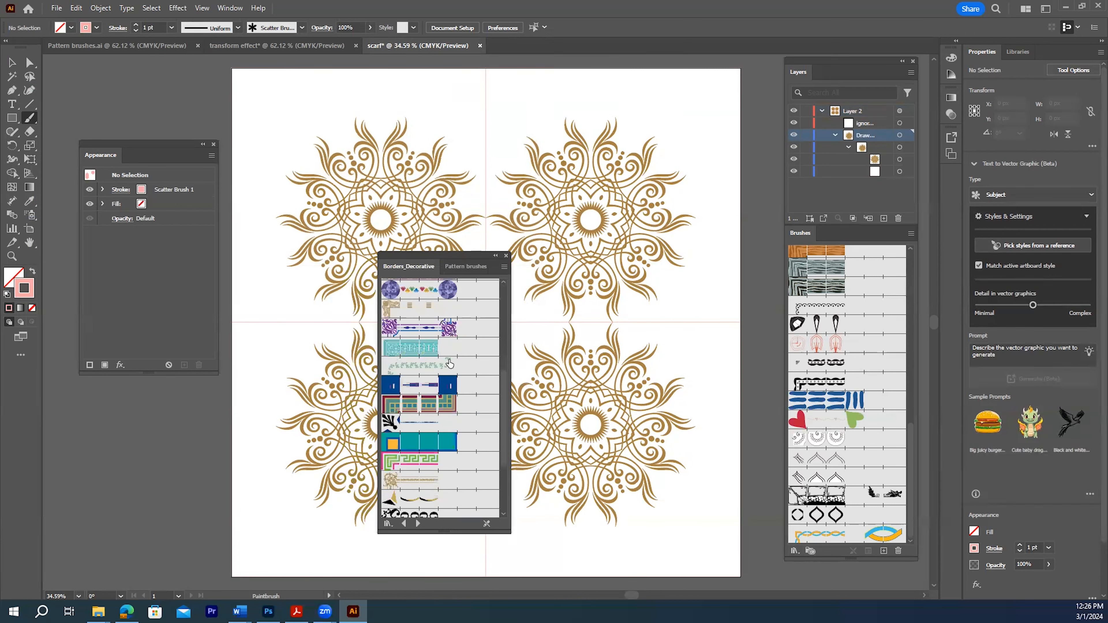
scroll(450, 364, down, 3)
scroll(450, 364, down, 2)
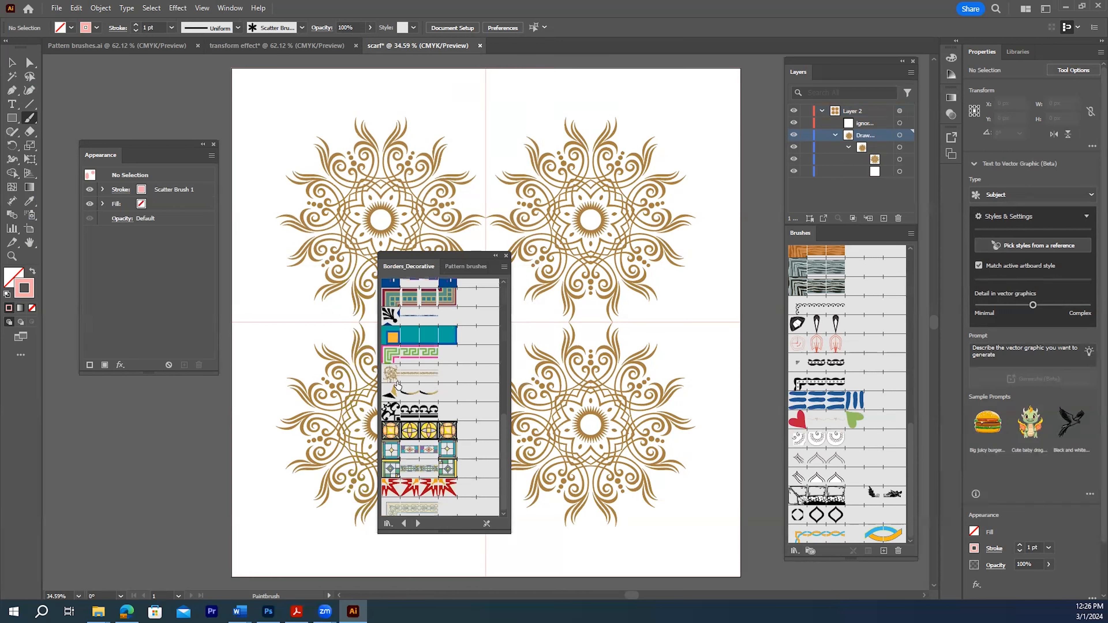
scroll(452, 428, up, 5)
scroll(454, 429, up, 6)
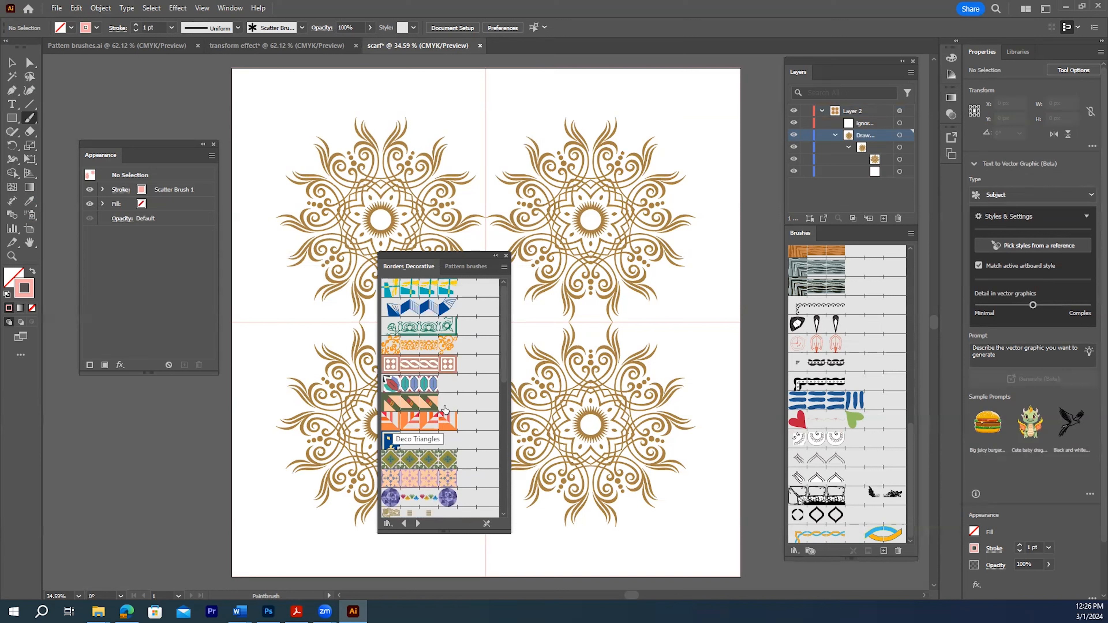
scroll(456, 395, down, 1)
scroll(456, 391, up, 1)
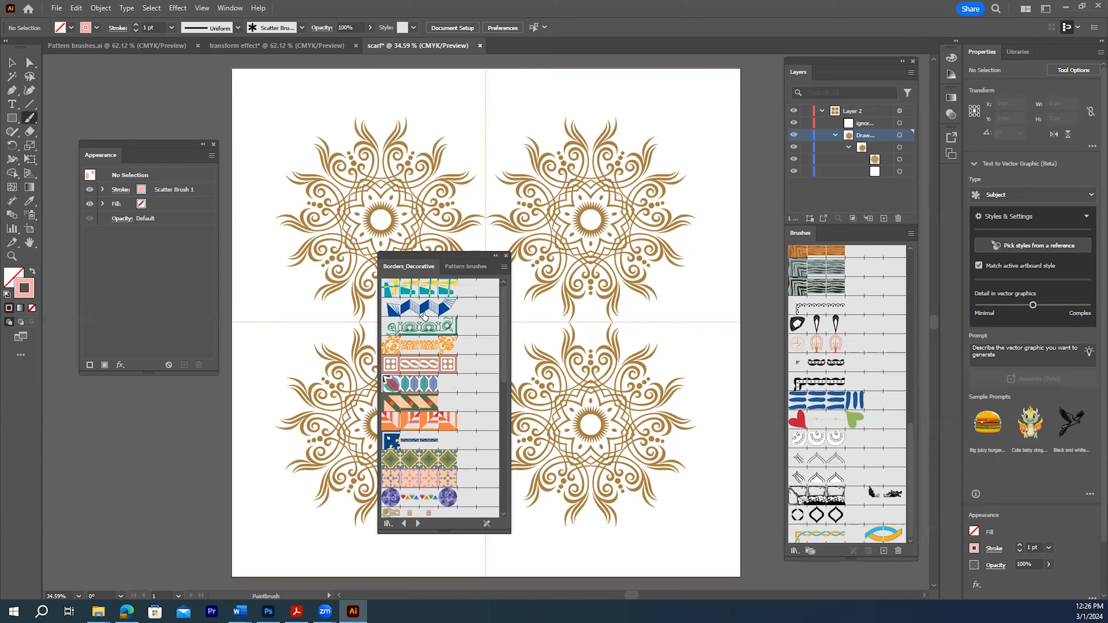
scroll(431, 374, down, 6)
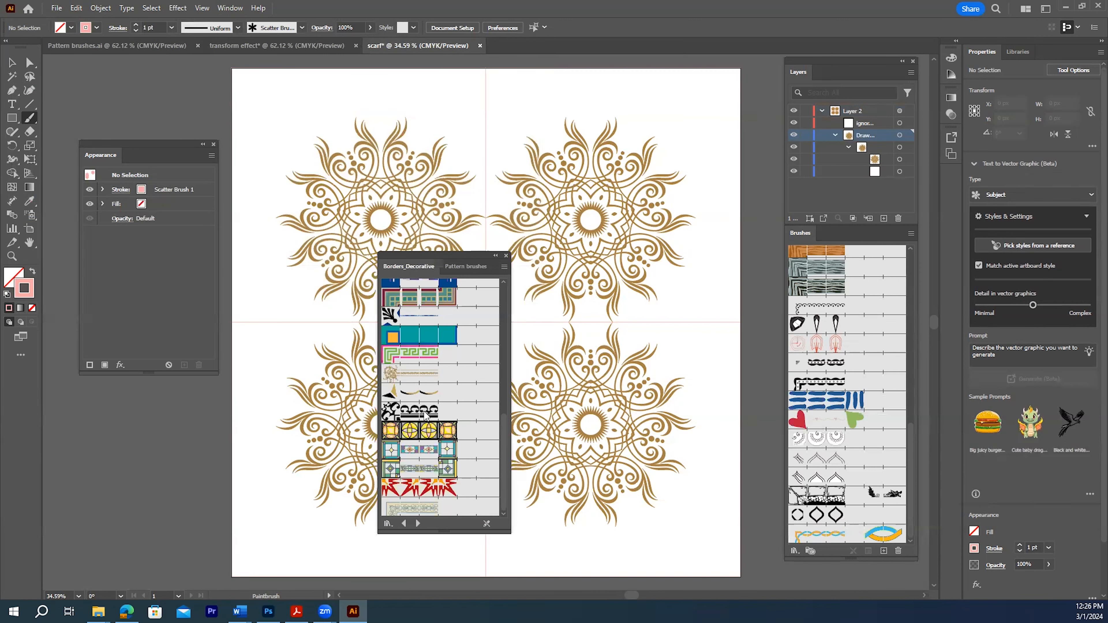
- Add the Rococo, Scallops and neighbouring black scroll border brushes from Borders_Decorative to the document's brushes, and close the library
click(409, 378)
scroll(848, 515, down, 1)
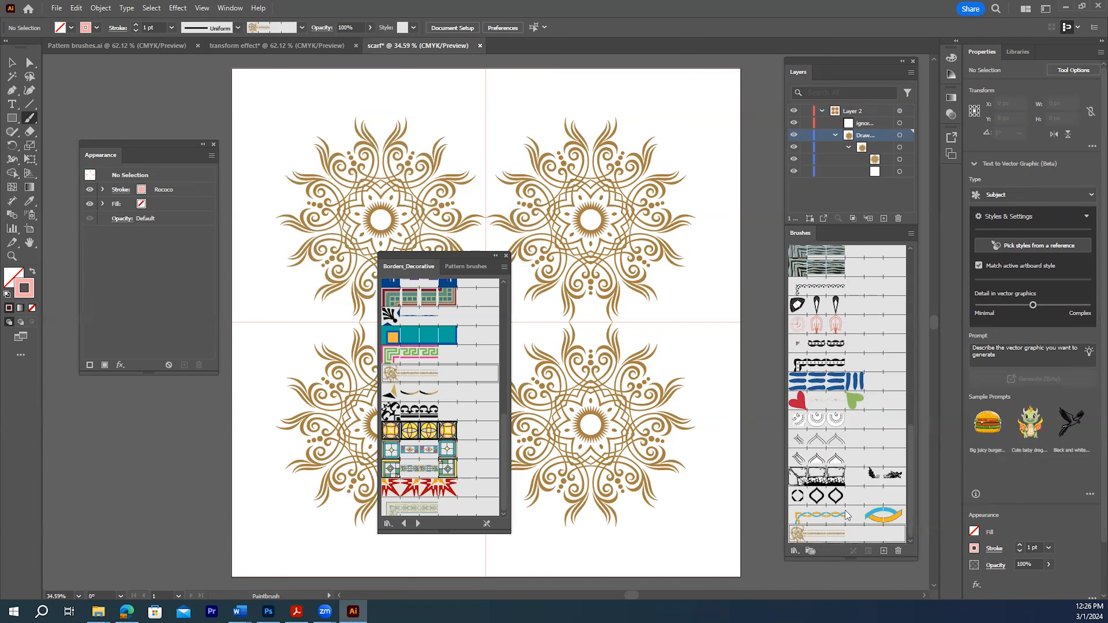
shift+click(455, 399)
click(463, 399)
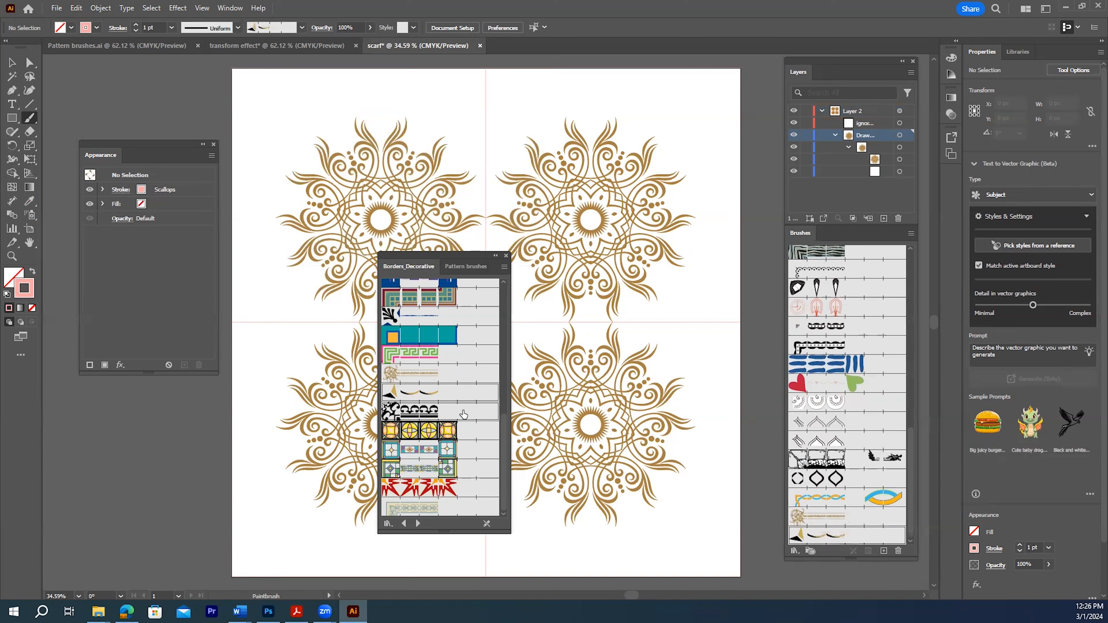
click(505, 267)
click(551, 271)
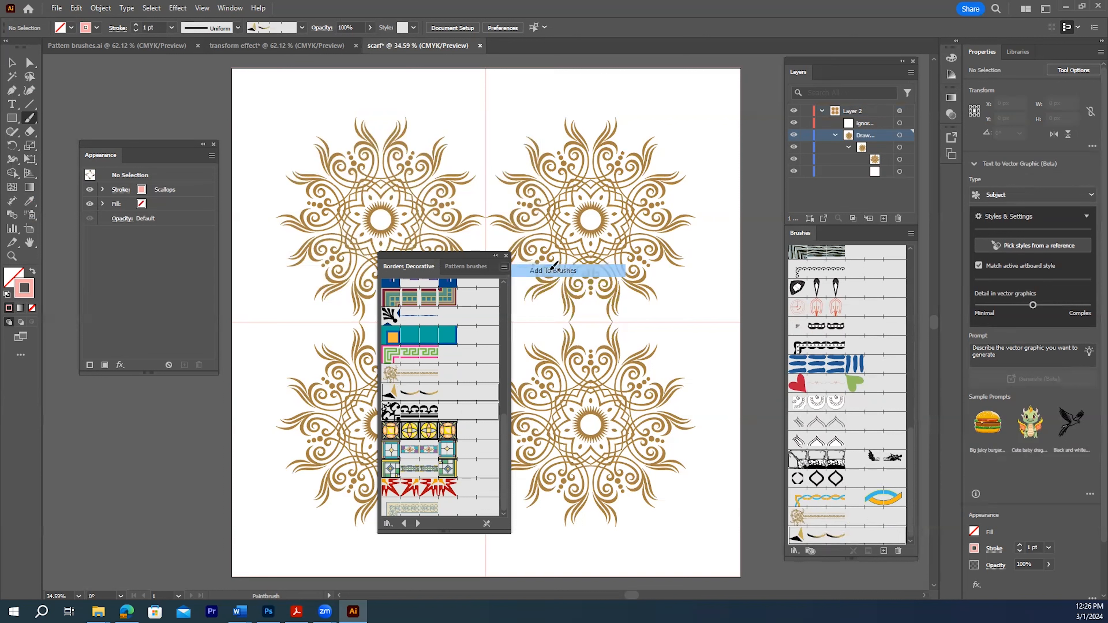
click(507, 256)
- Choose the six-petal flower Scatter Brush 1 for painting, and undo a test dab made above the upper-left mandala
scroll(846, 462, down, 1)
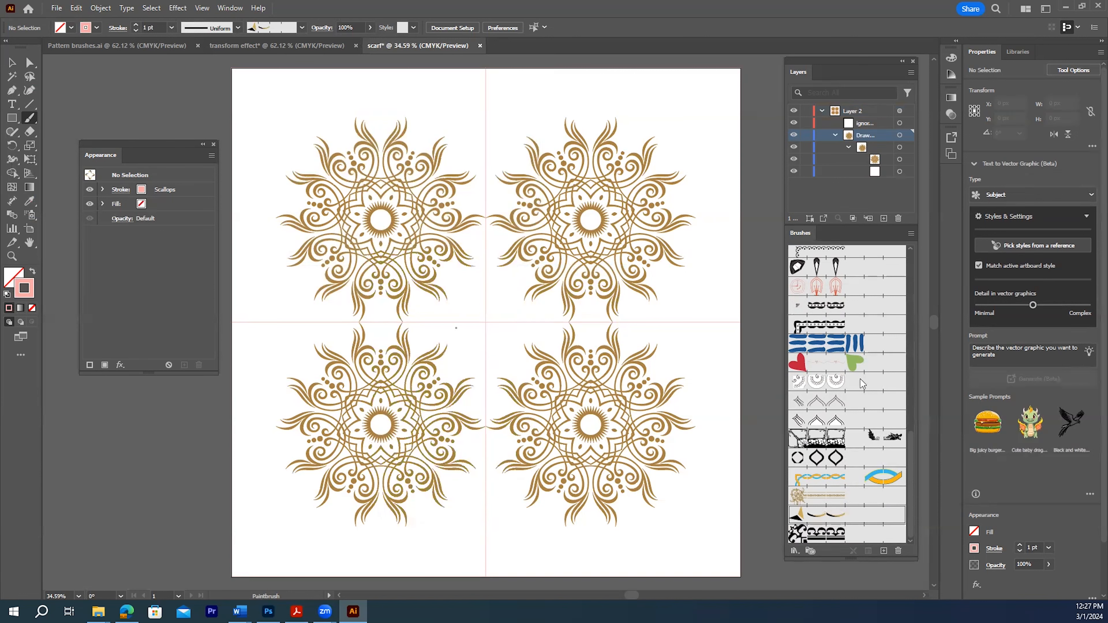
scroll(865, 461, up, 15)
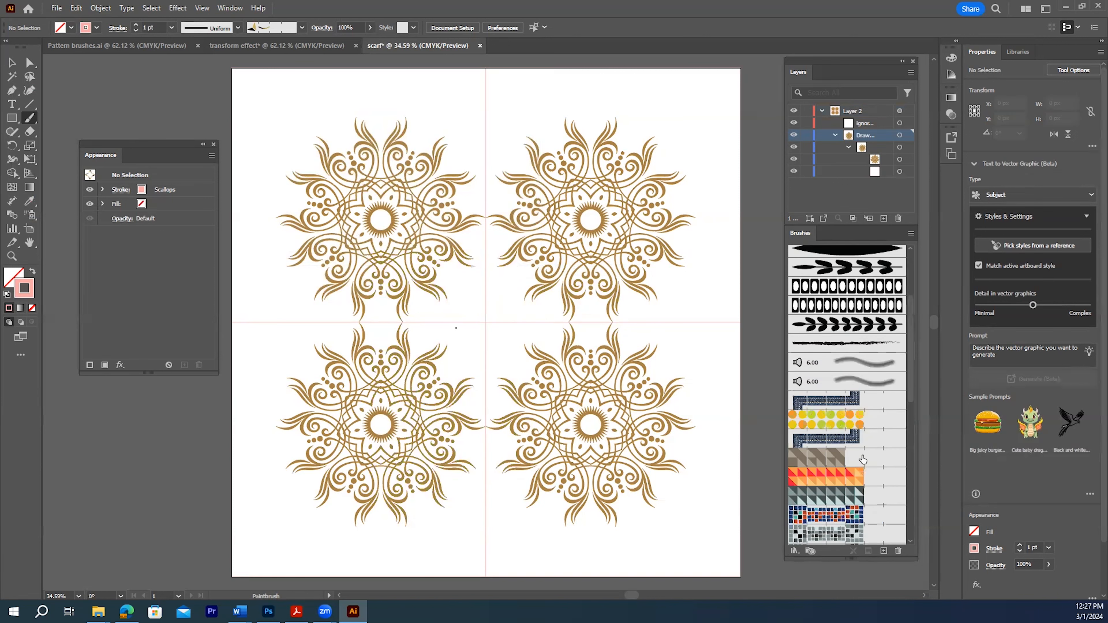
scroll(865, 462, up, 3)
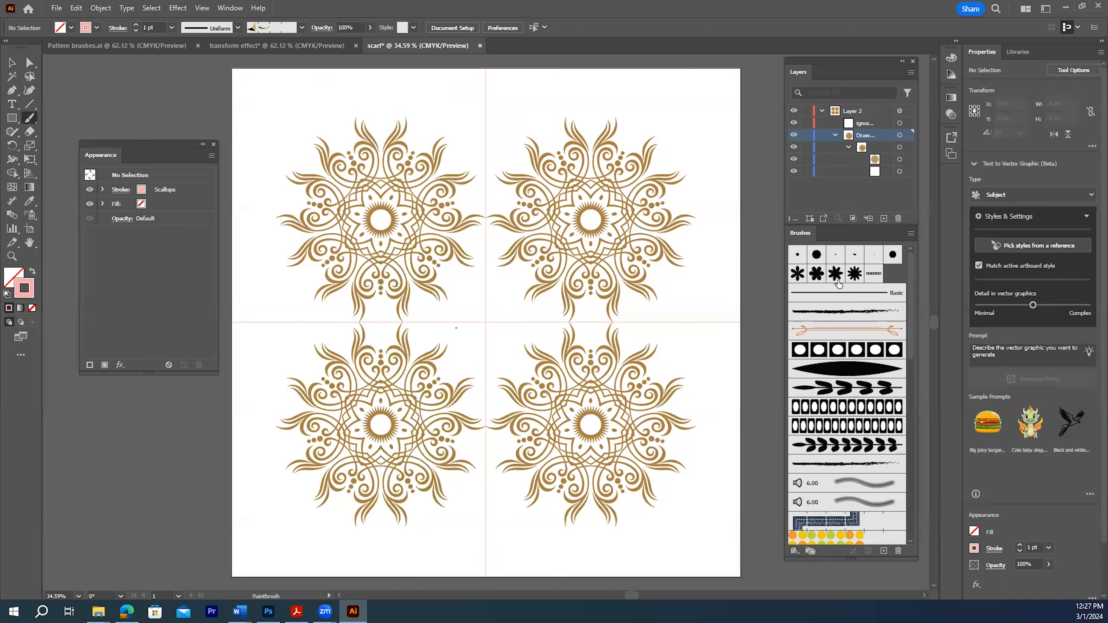
click(854, 275)
click(798, 274)
click(298, 112)
key(ctrl+z)
- In Pattern brushes.ai, sample the dark red palette swatch with the Eyedropper and look up its hex code, 8F162C
click(151, 44)
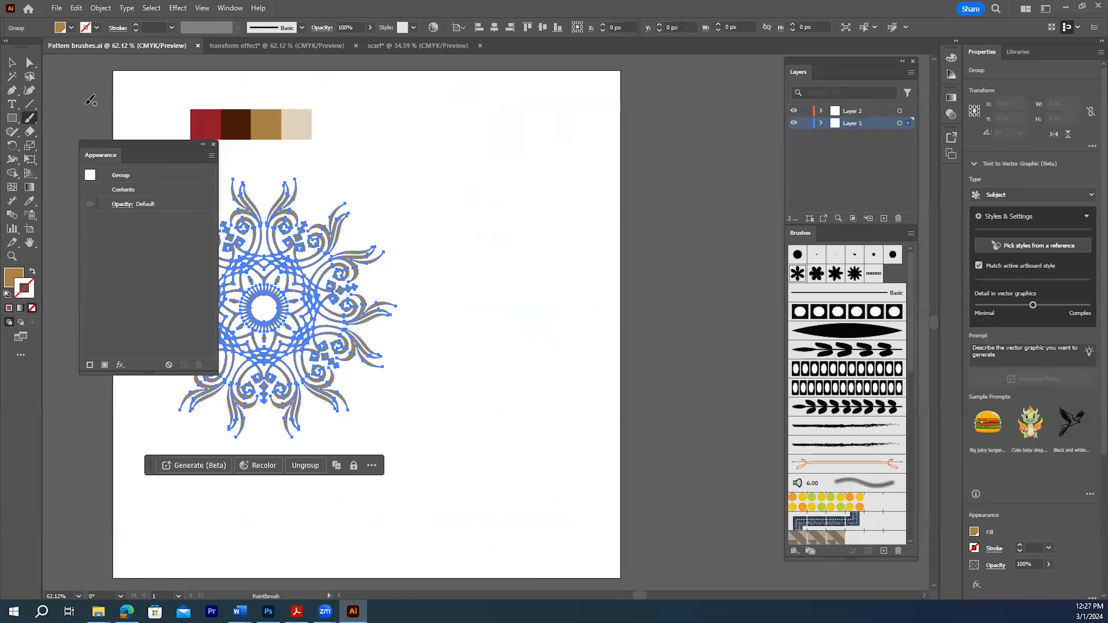
click(30, 201)
click(211, 121)
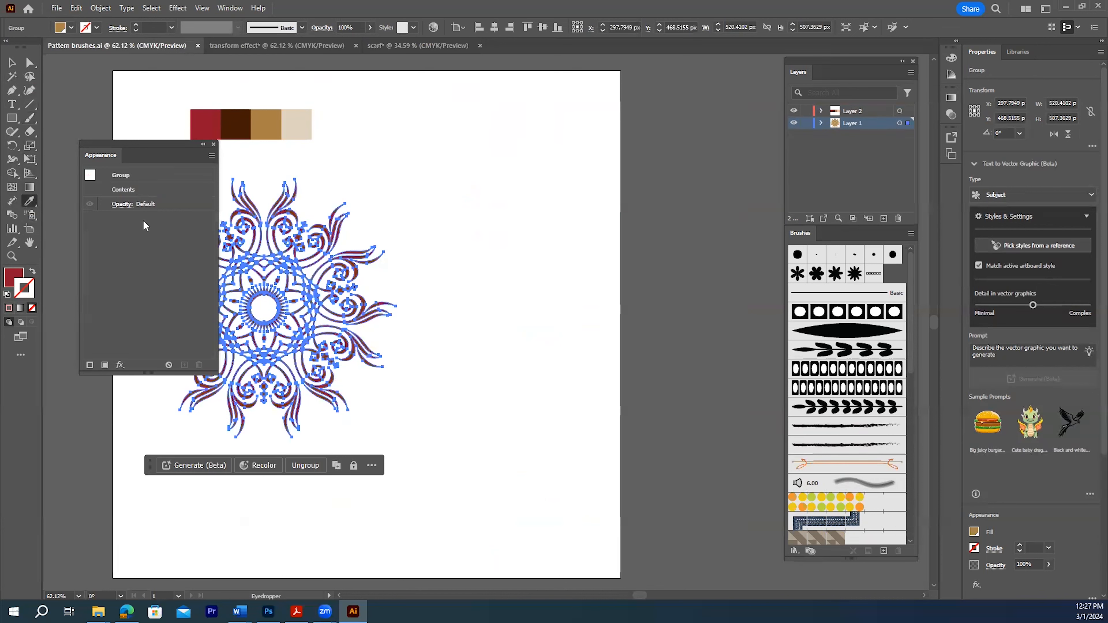
double_click(13, 281)
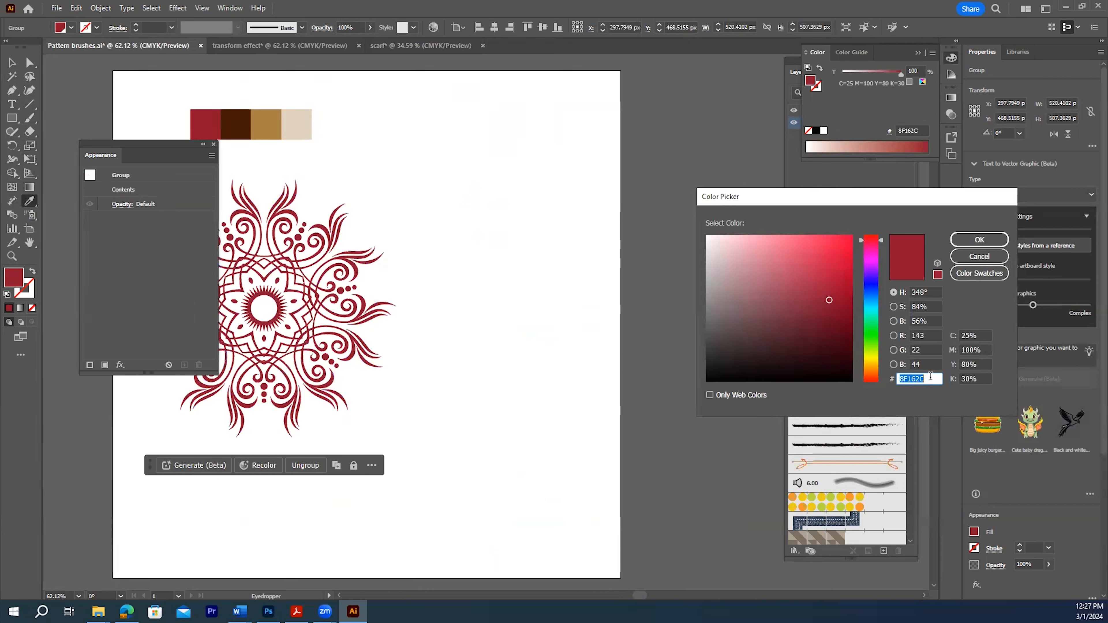
click(979, 257)
- Return to the scarf document and set its stroke color to dark red 8F162C
click(425, 46)
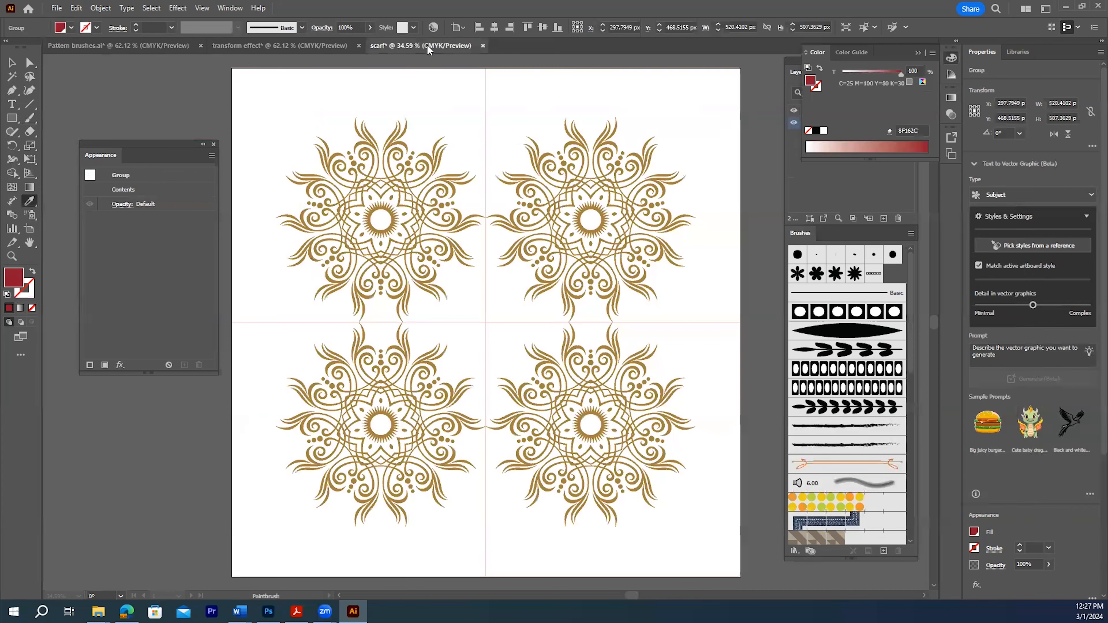
double_click(27, 295)
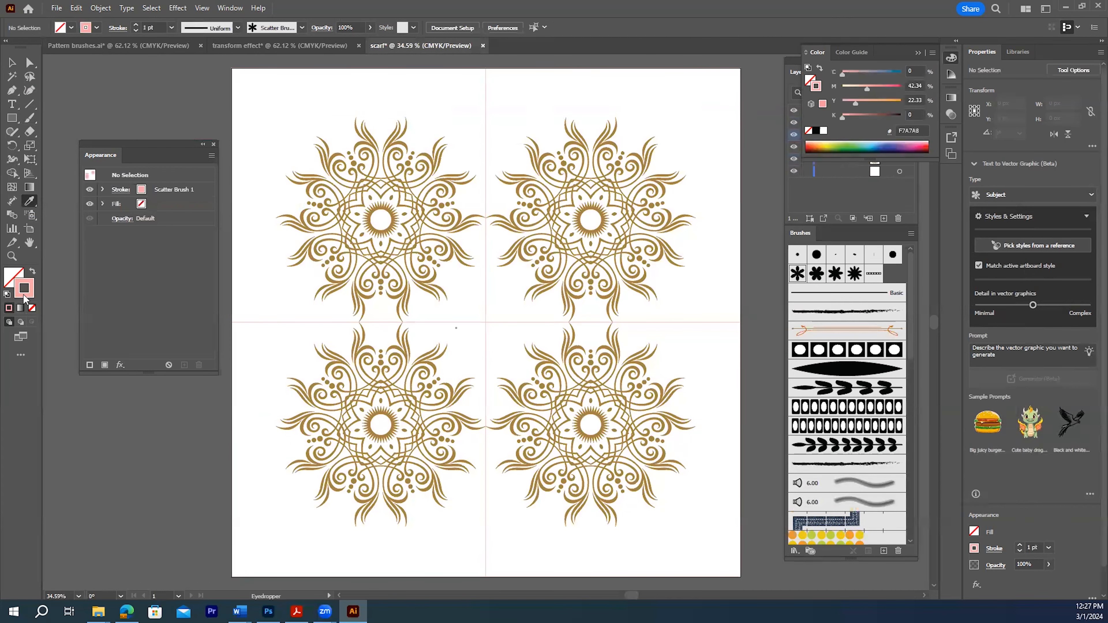
drag(929, 379, 894, 378)
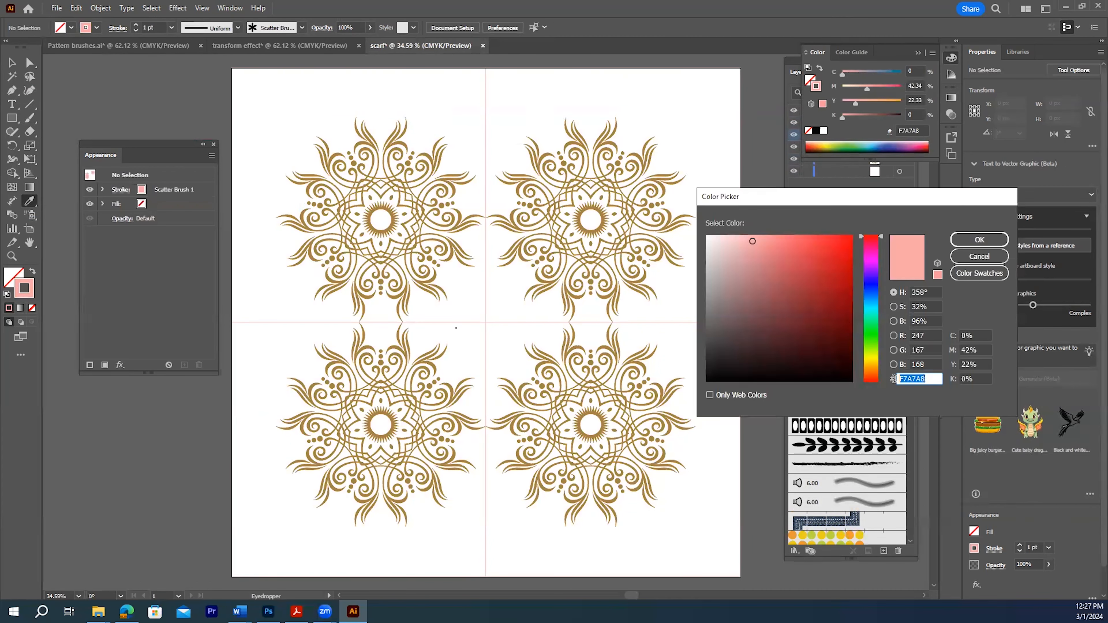
text(8F162C)
click(977, 240)
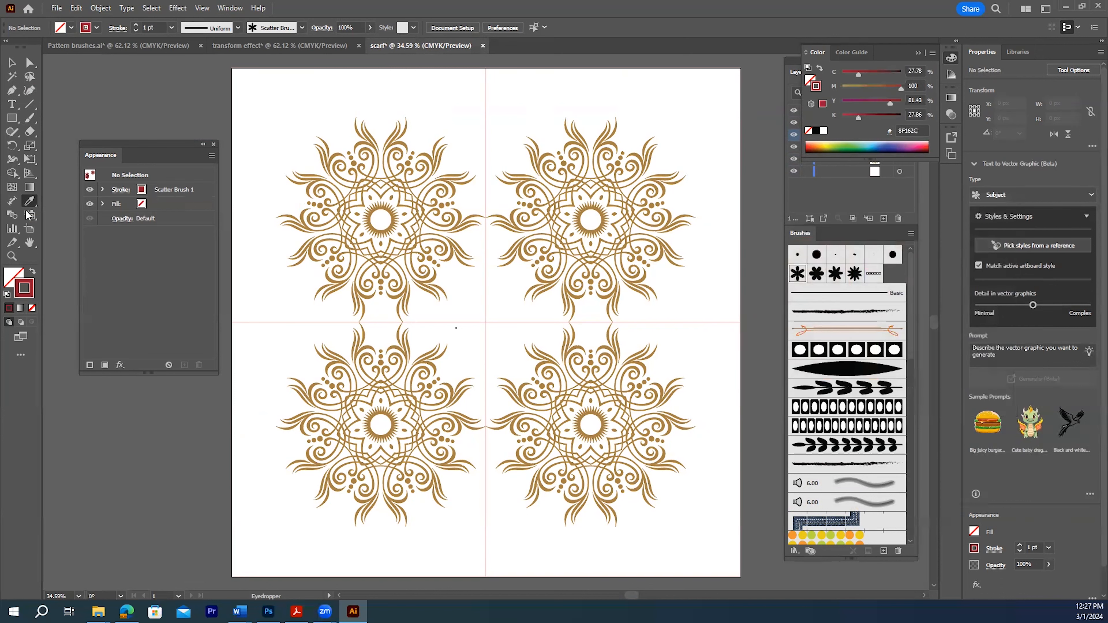
- Test the dark red flower brush with the Paintbrush, undo the dab, and adjust the Scatter Brush 1 options
click(30, 118)
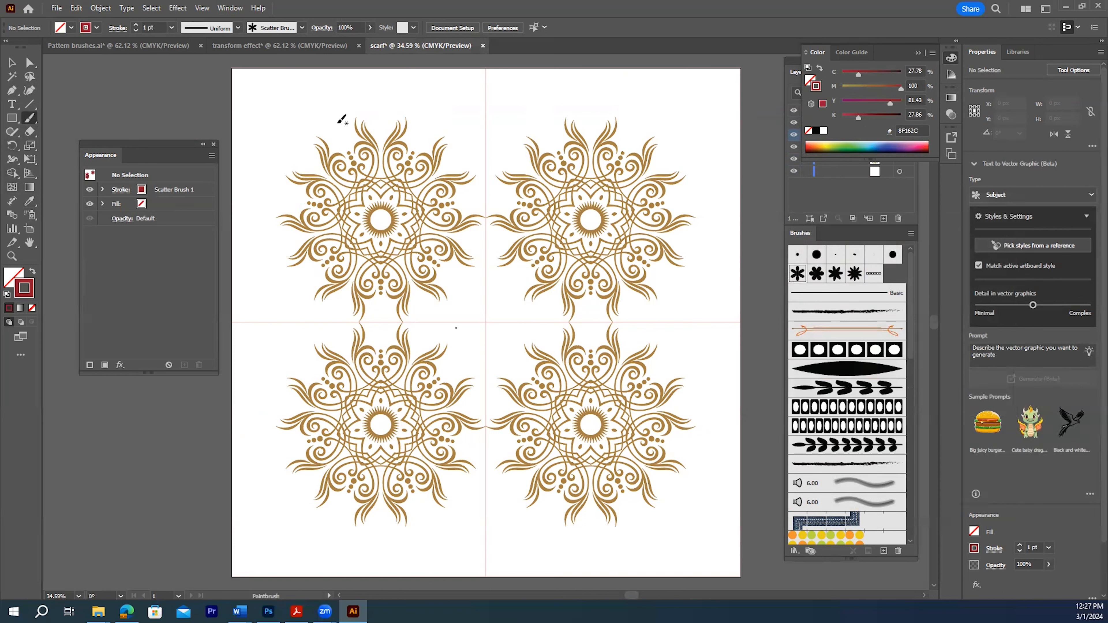
click(299, 111)
key(ctrl+z)
double_click(797, 275)
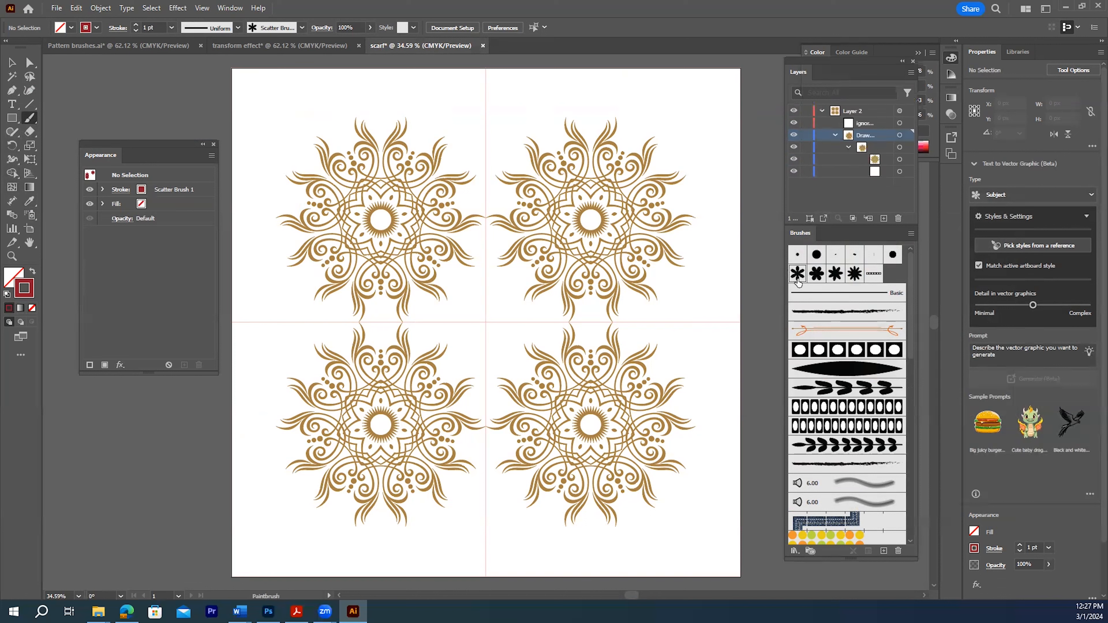
drag(775, 226, 783, 227)
click(901, 427)
- Stamp a dark red flower inside the upper-left mandala's central ring and move it to the exact middle of the ring
click(379, 220)
key(v)
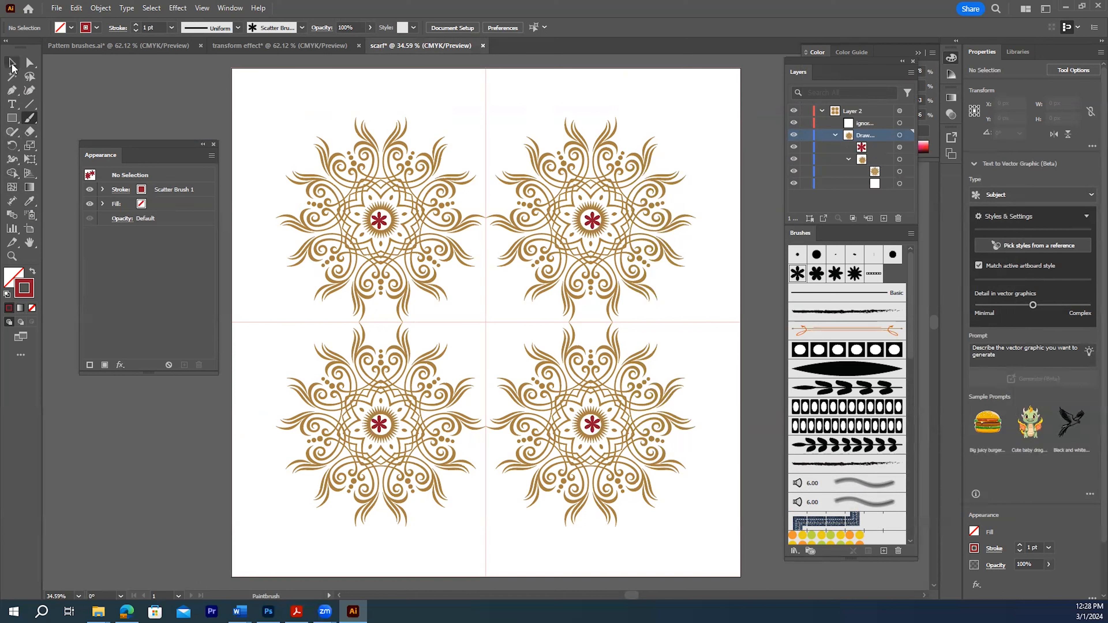
drag(381, 223, 531, 422)
click(12, 256)
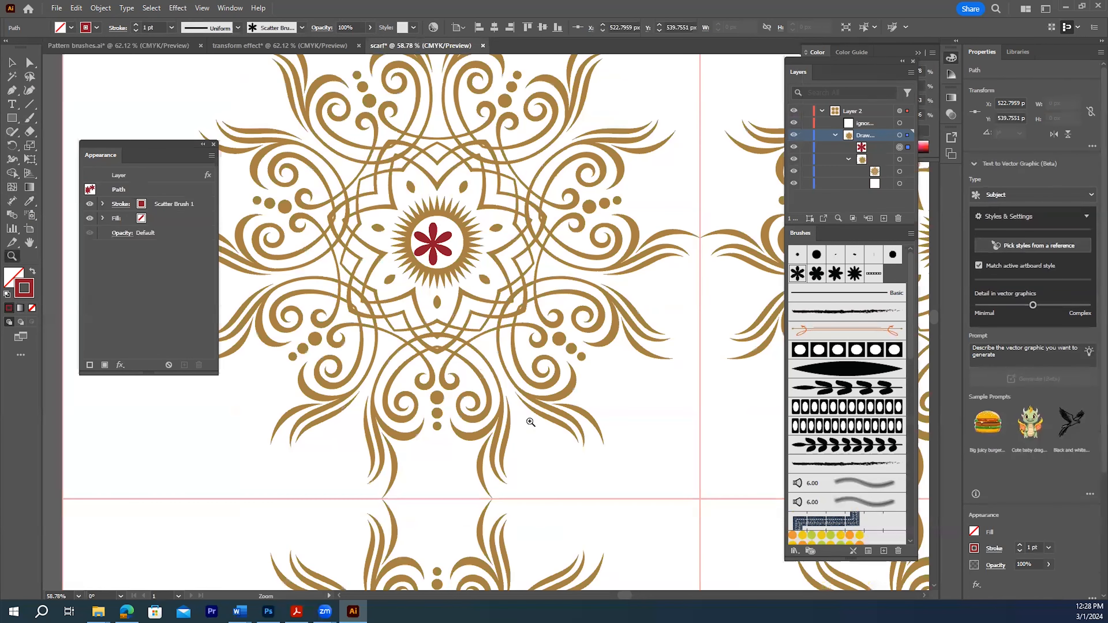
click(15, 65)
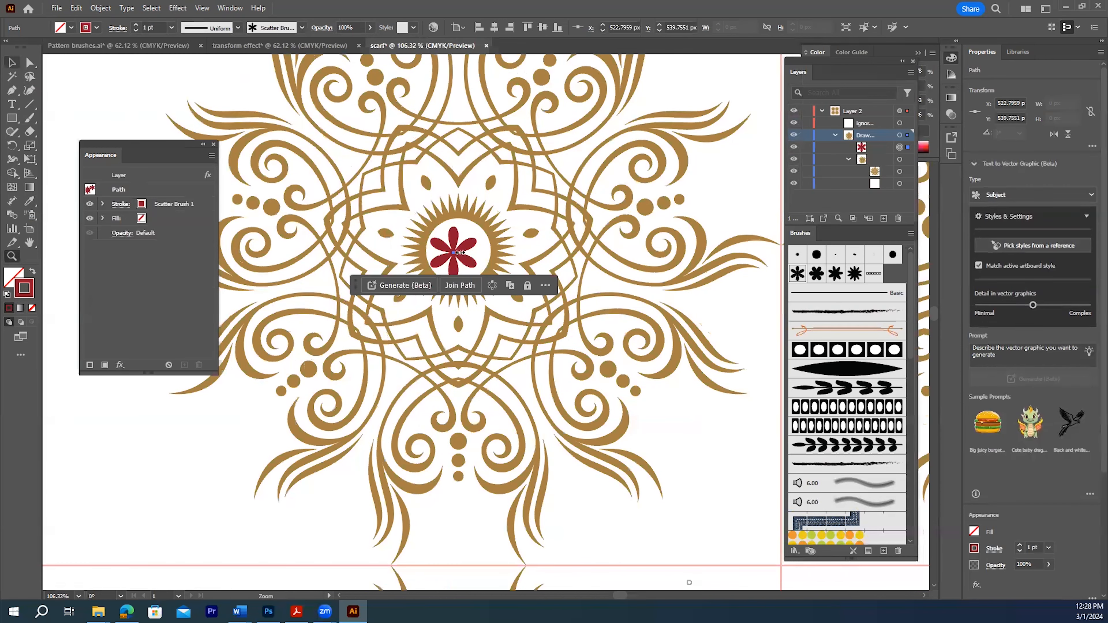
drag(466, 250, 476, 245)
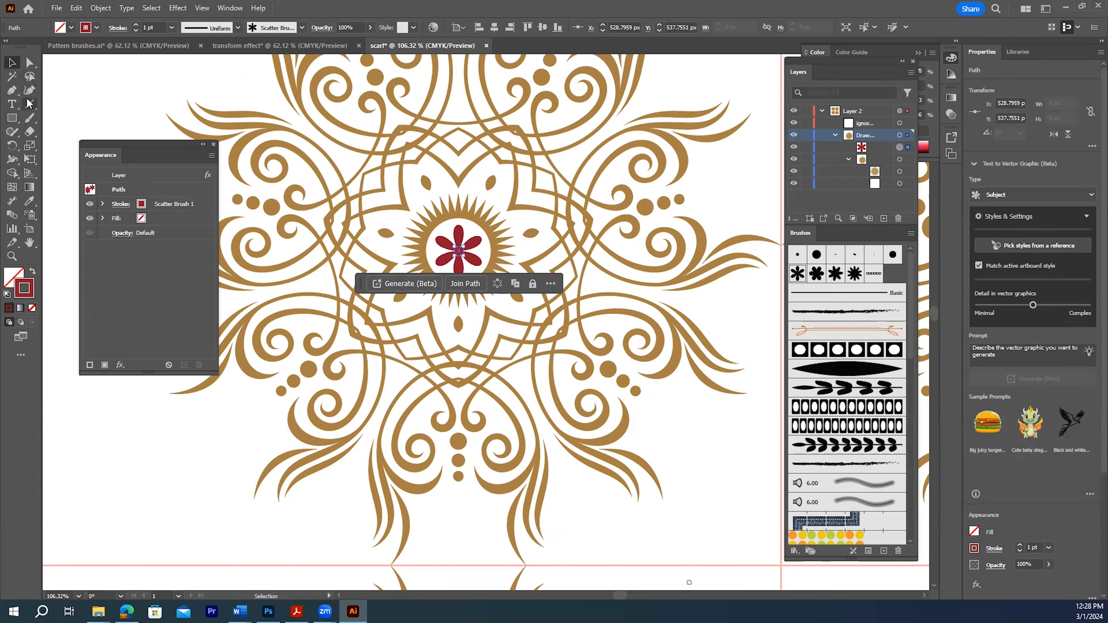
- Try a vertical leafy Art Brush 4 stroke from below the mandala's lowest dot down to the horizontal mirror line
click(29, 118)
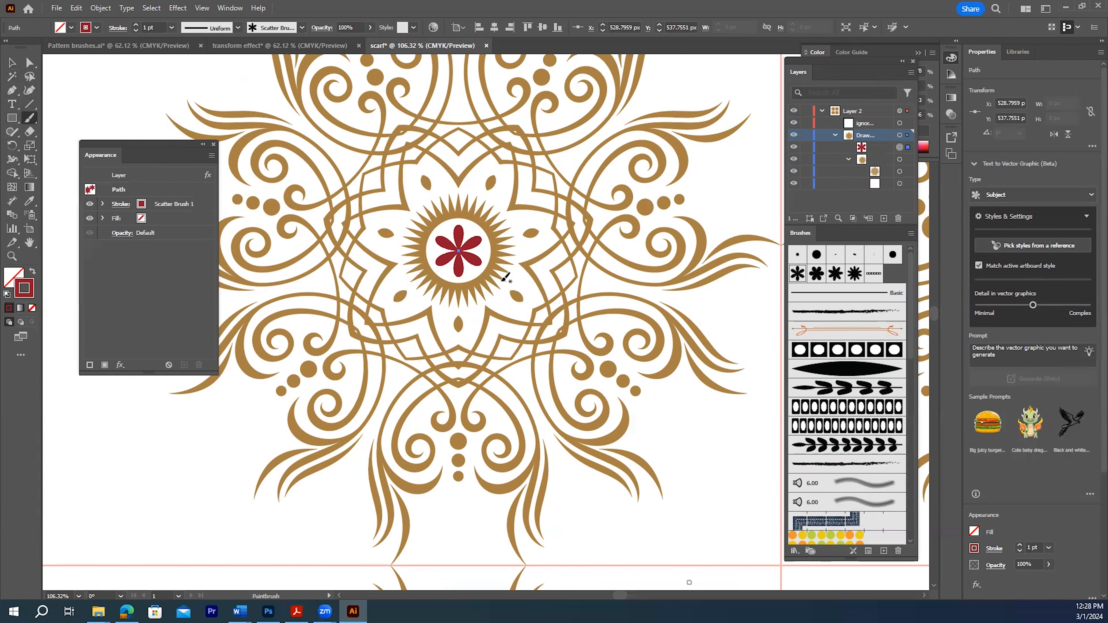
scroll(493, 330, down, 3)
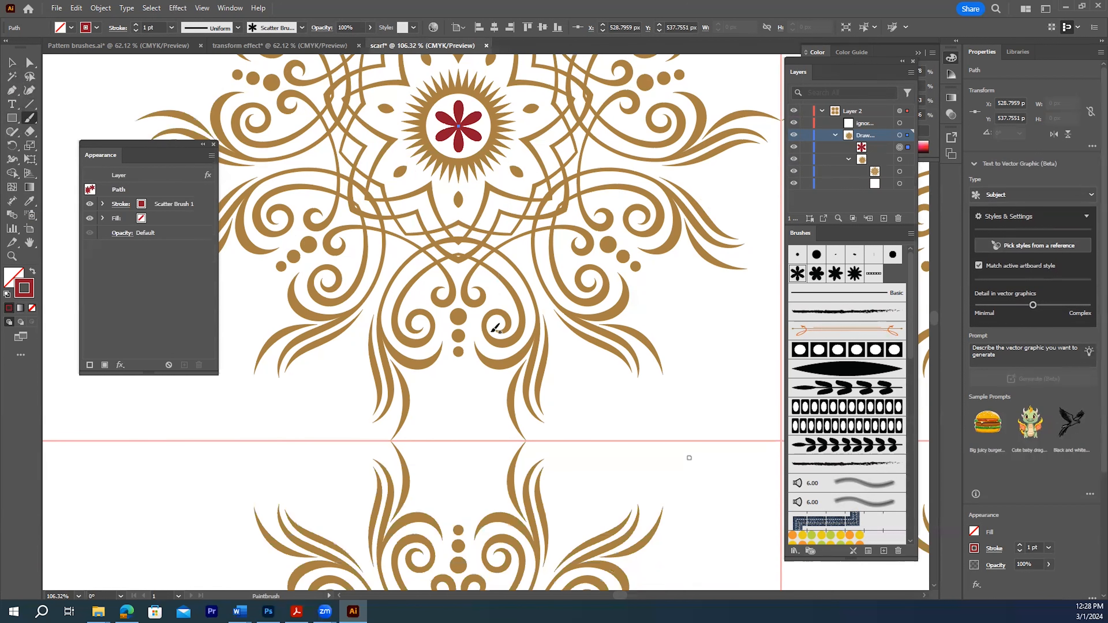
click(840, 449)
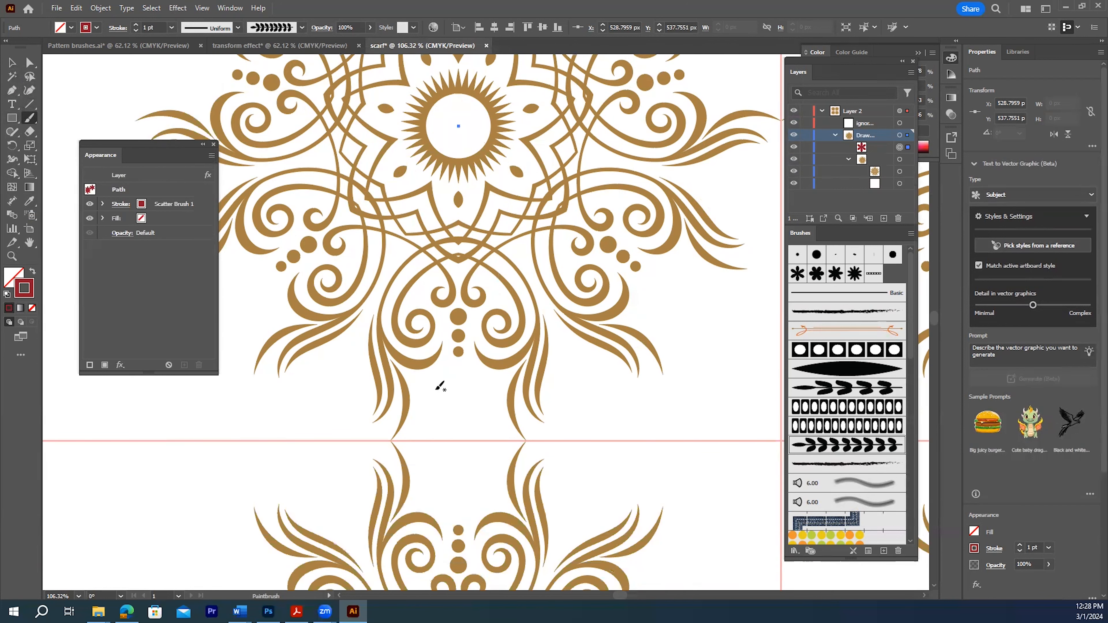
drag(456, 368, 458, 442)
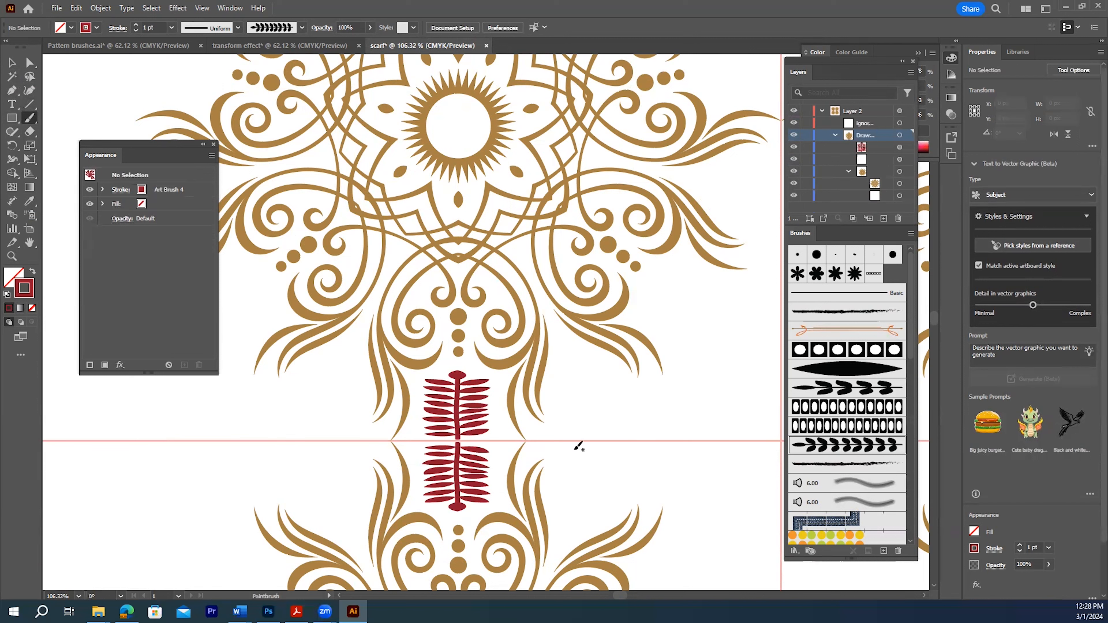
- Try to switch the leafy Art Brush 4 to Scale Proportionately in its brush options
double_click(829, 454)
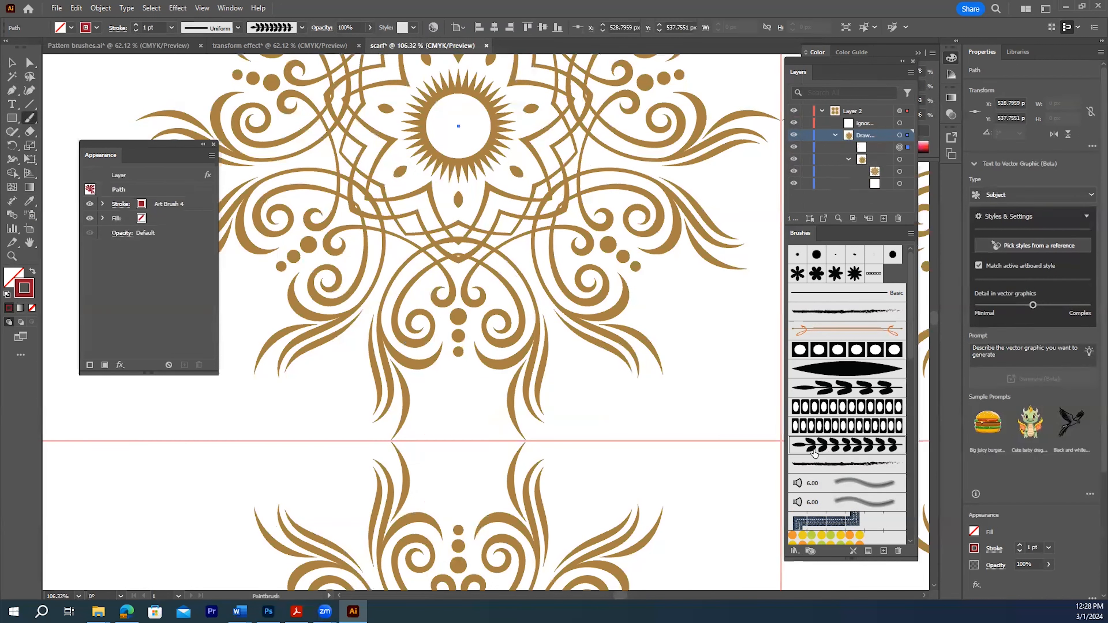
click(545, 195)
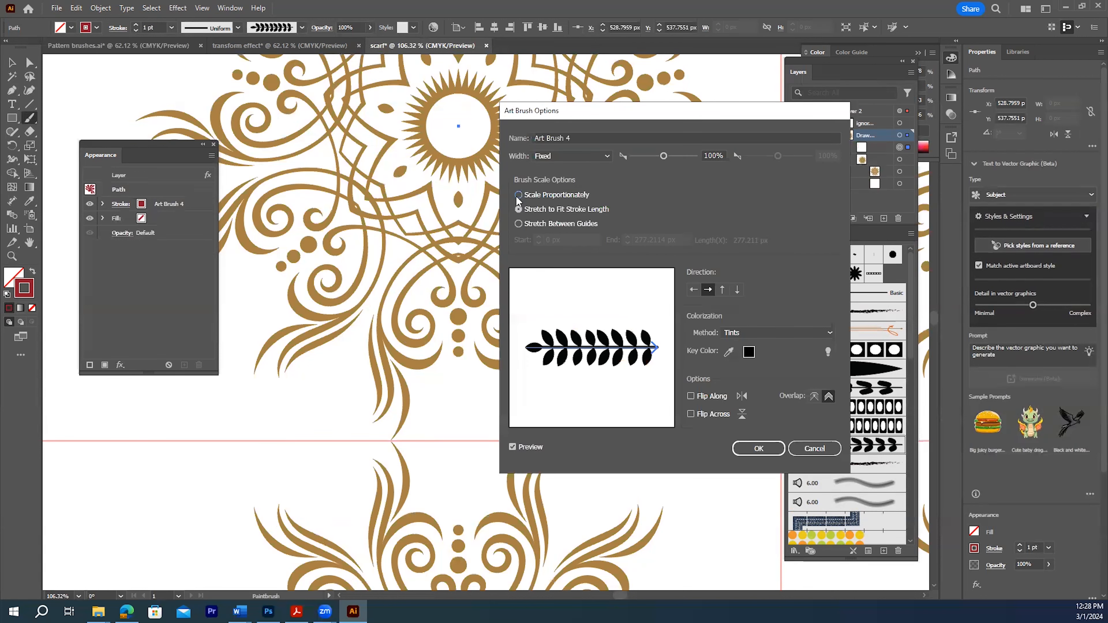
click(757, 449)
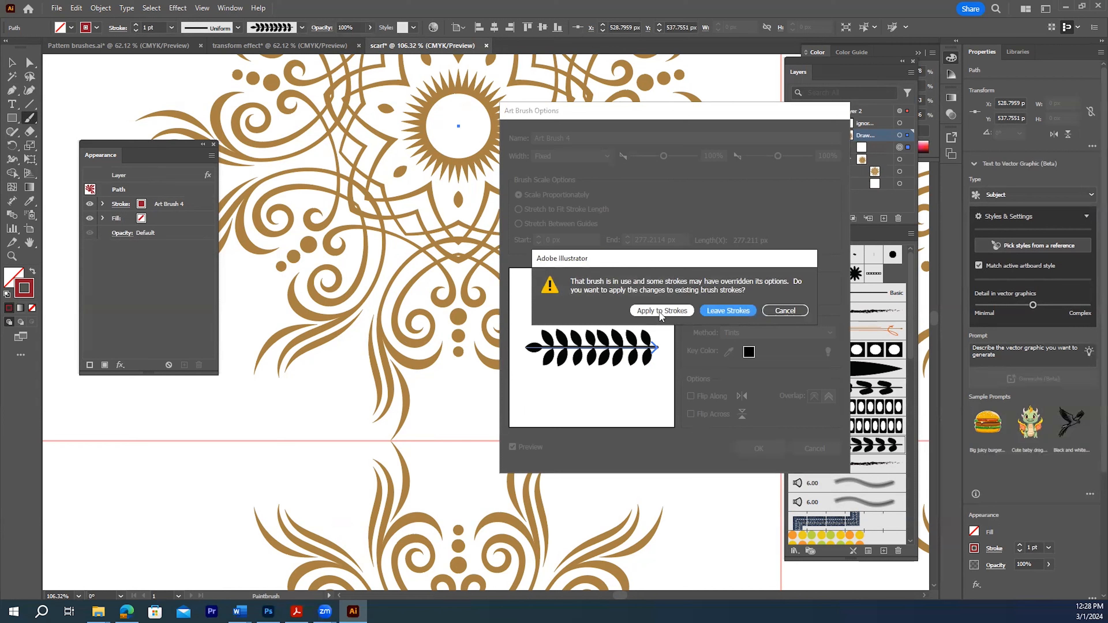
click(786, 310)
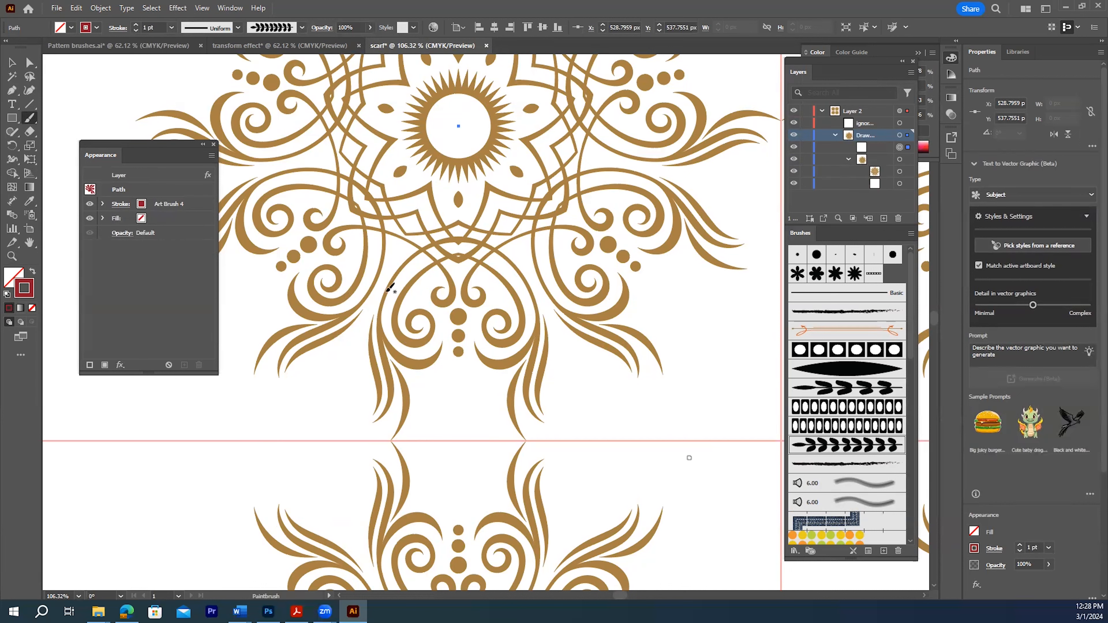
- Undo the art brush applied to the mandala's central flower and deselect the flower
click(76, 8)
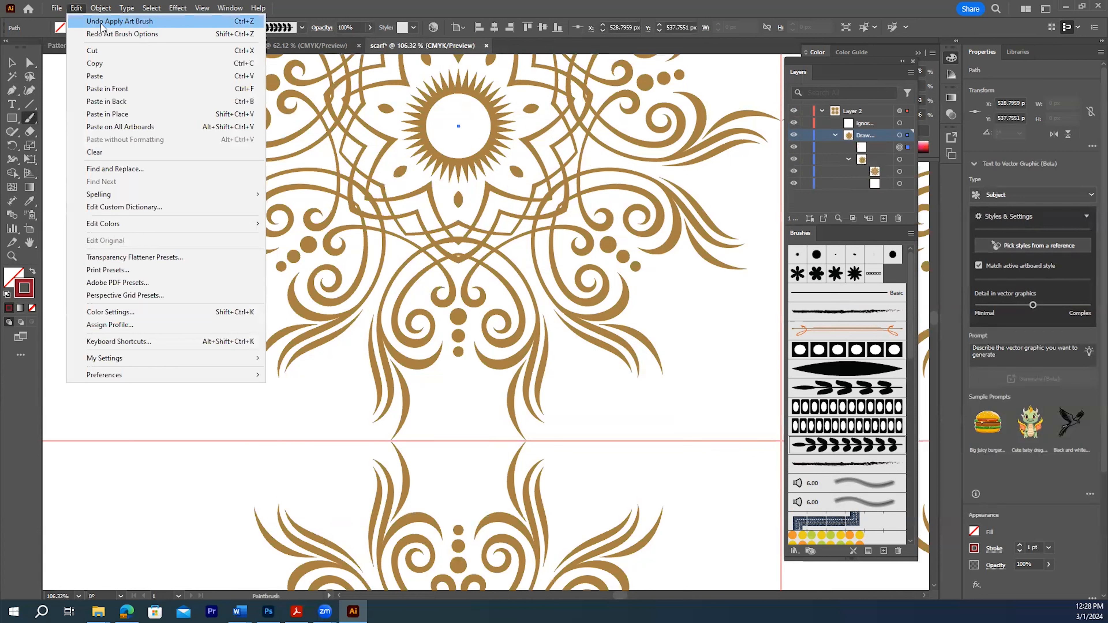
click(100, 22)
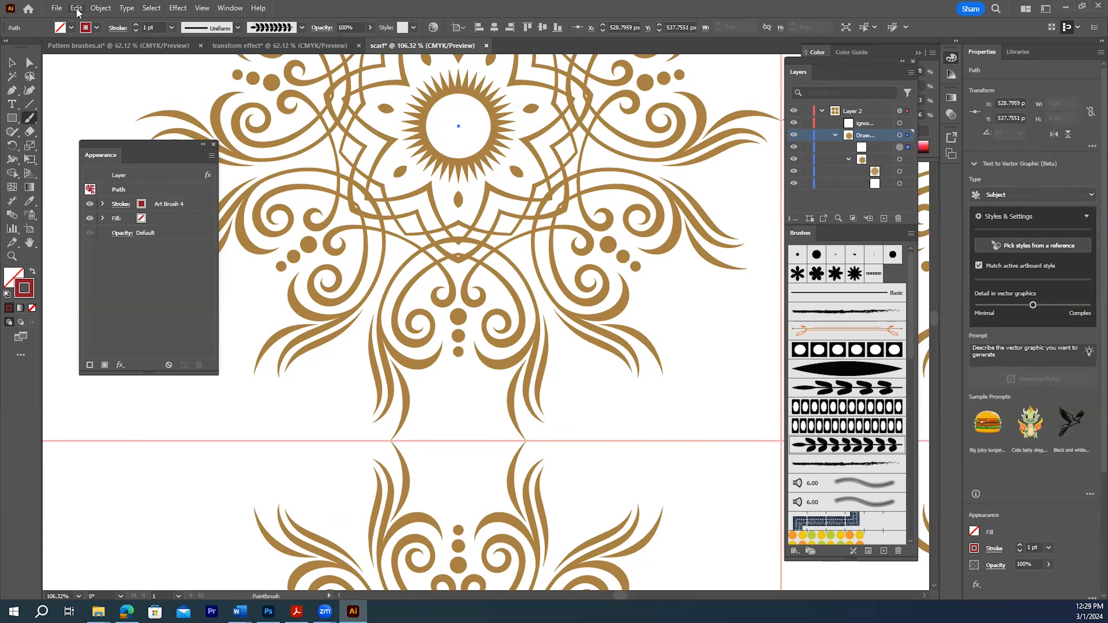
click(77, 8)
click(99, 22)
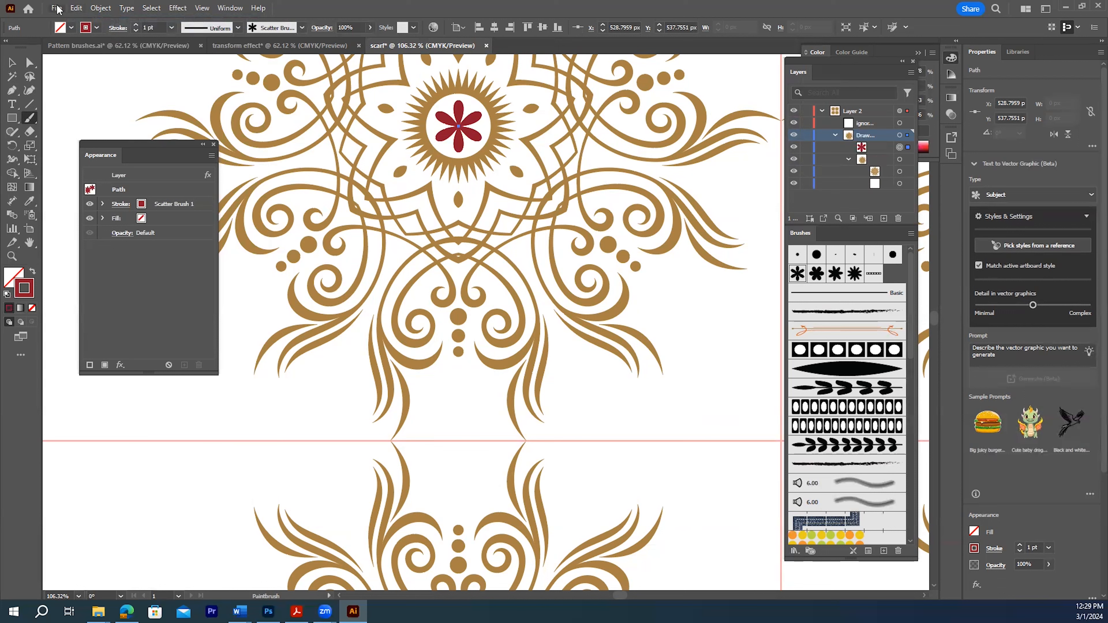
click(12, 63)
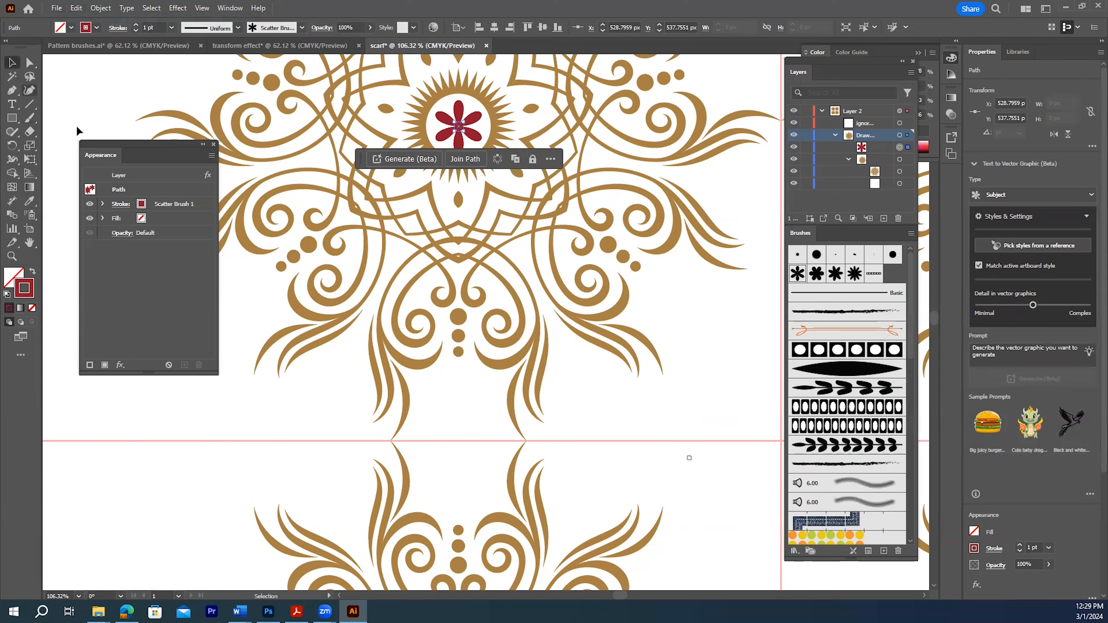
click(77, 114)
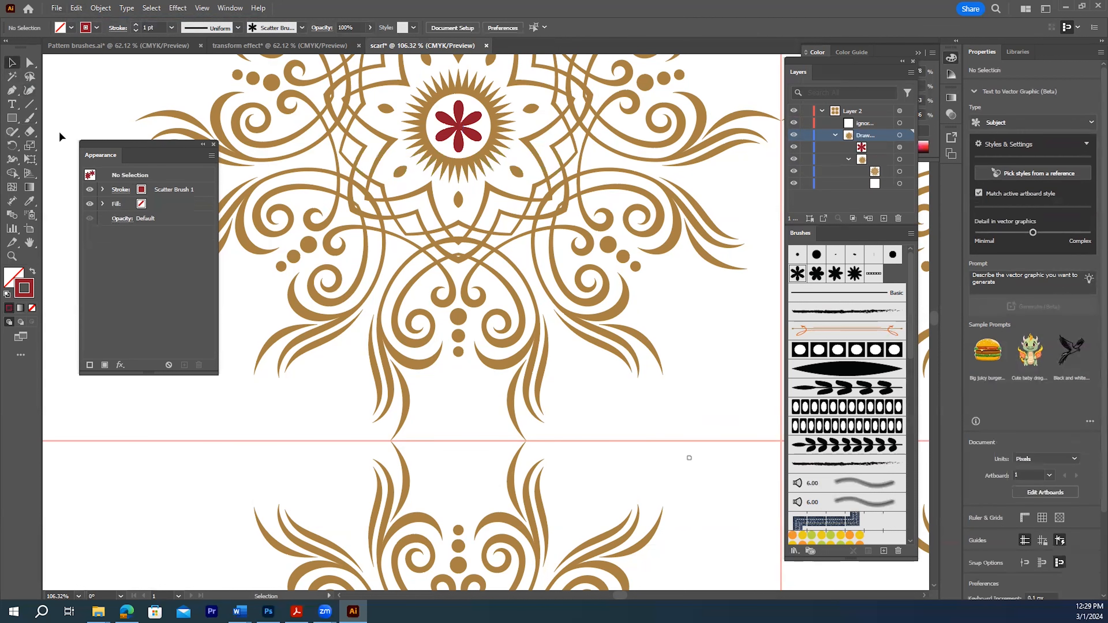
- Set Art Brush 4 to Scale Proportionately with a smaller width and paint a vertical leafy stroke from the mandala's lowest dot to the horizontal mirror line
click(29, 117)
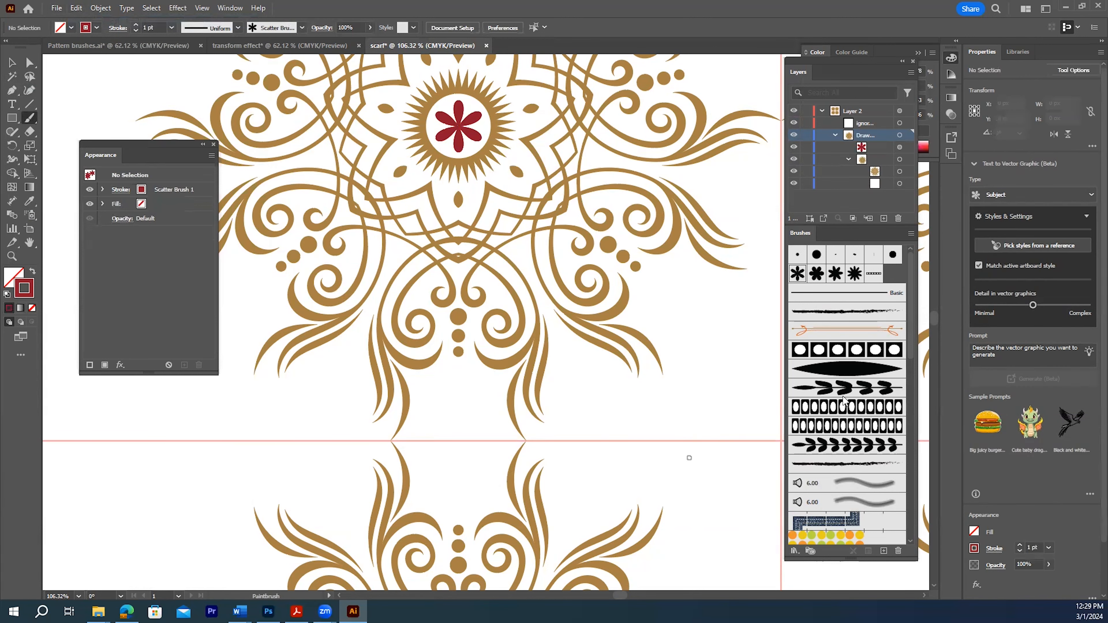
double_click(838, 445)
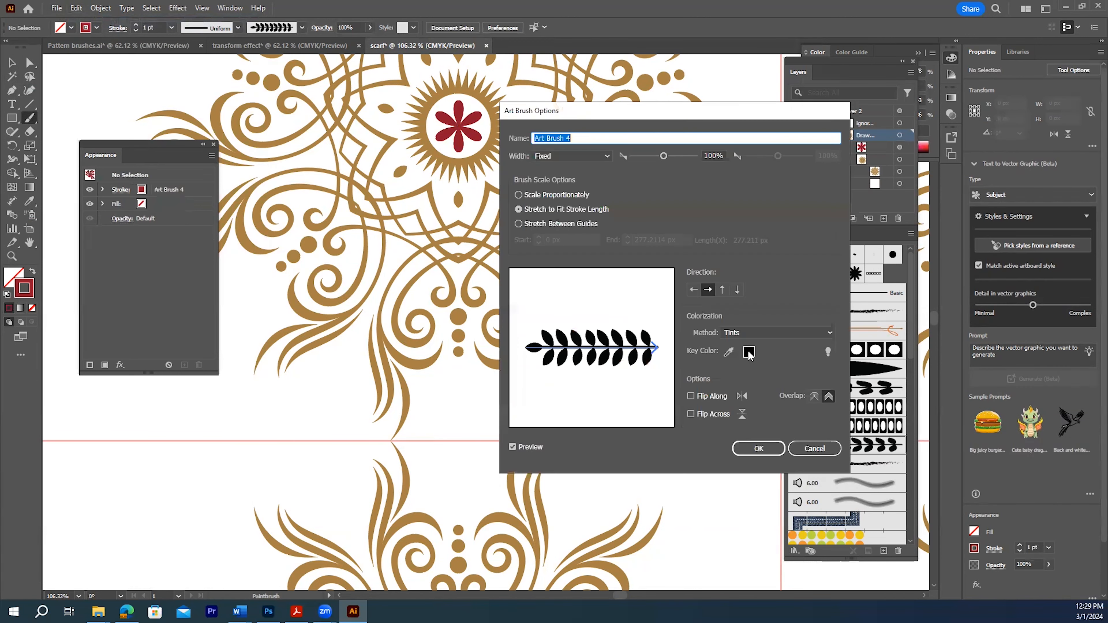
click(519, 195)
drag(663, 156, 656, 156)
click(759, 449)
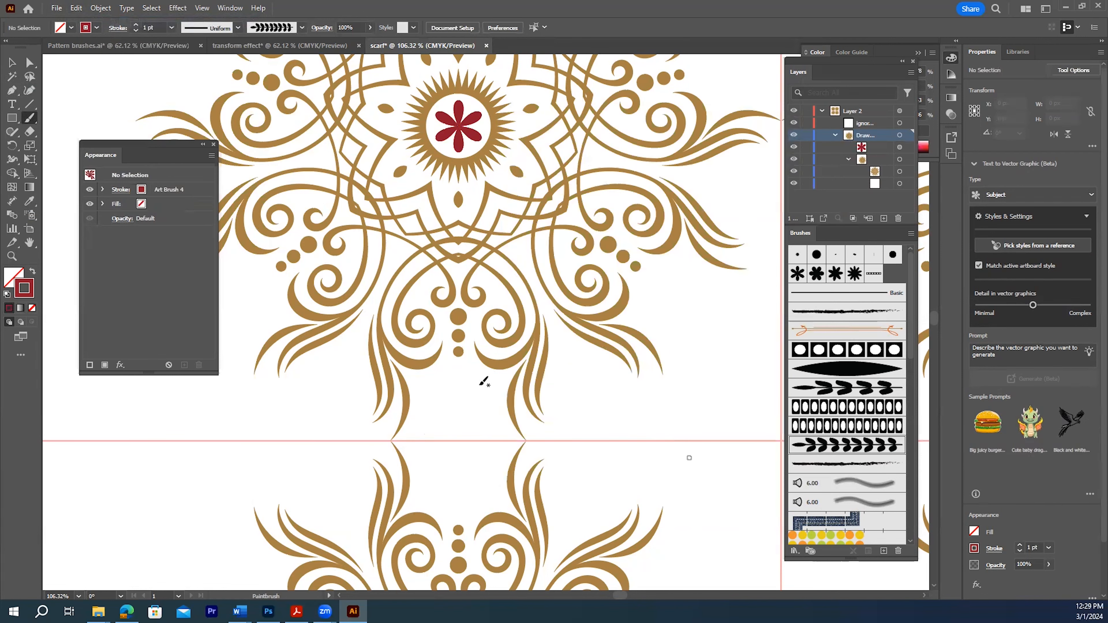
drag(461, 365, 458, 433)
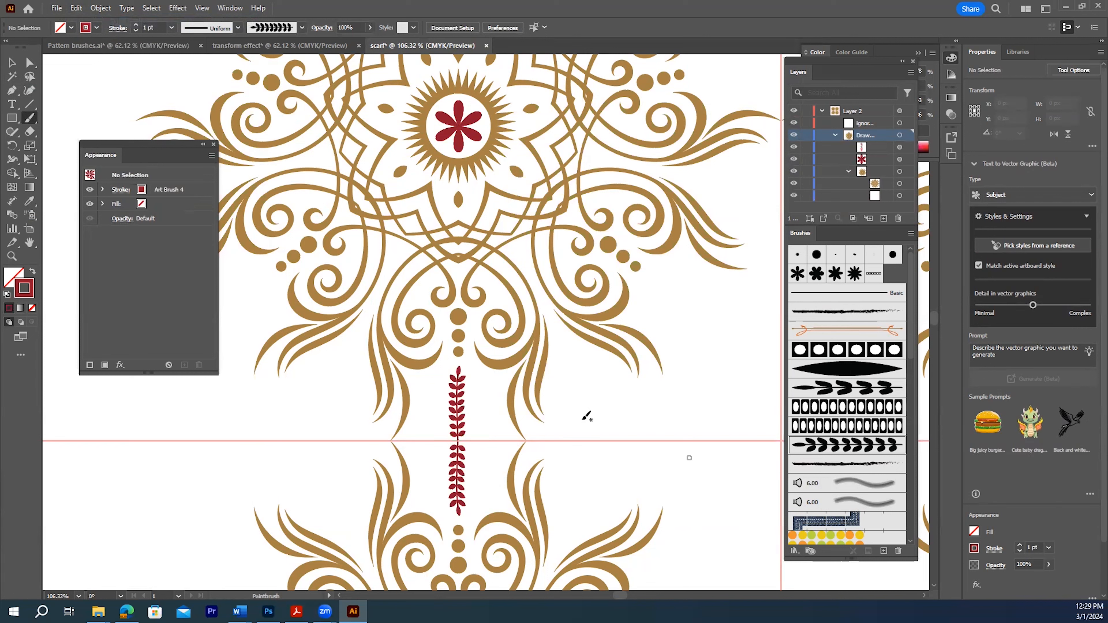
scroll(526, 371, down, 5)
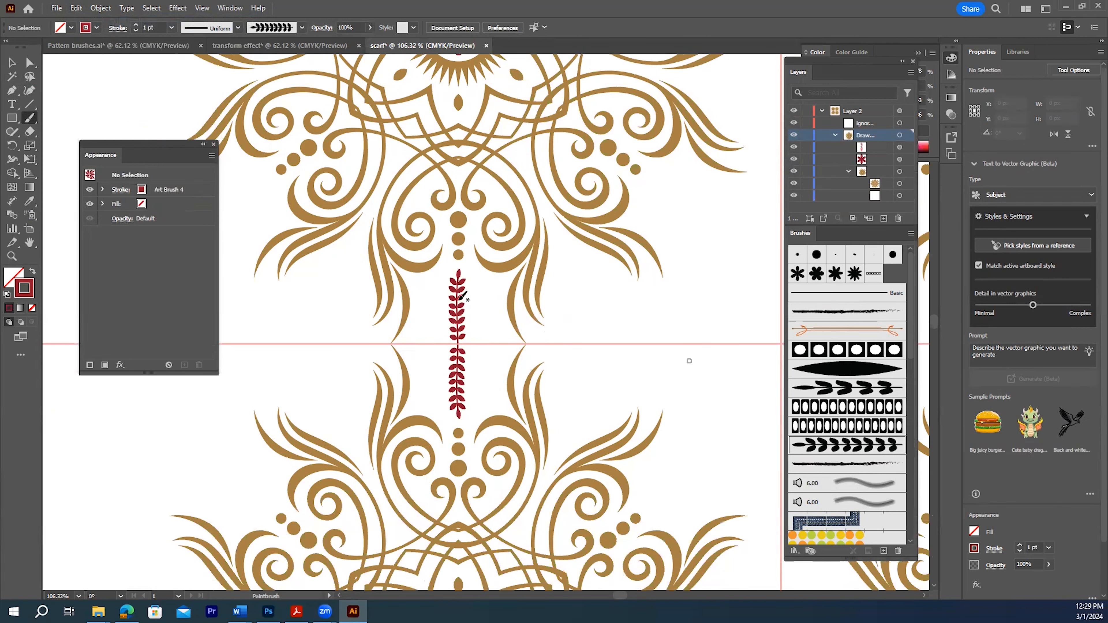
drag(416, 283, 456, 341)
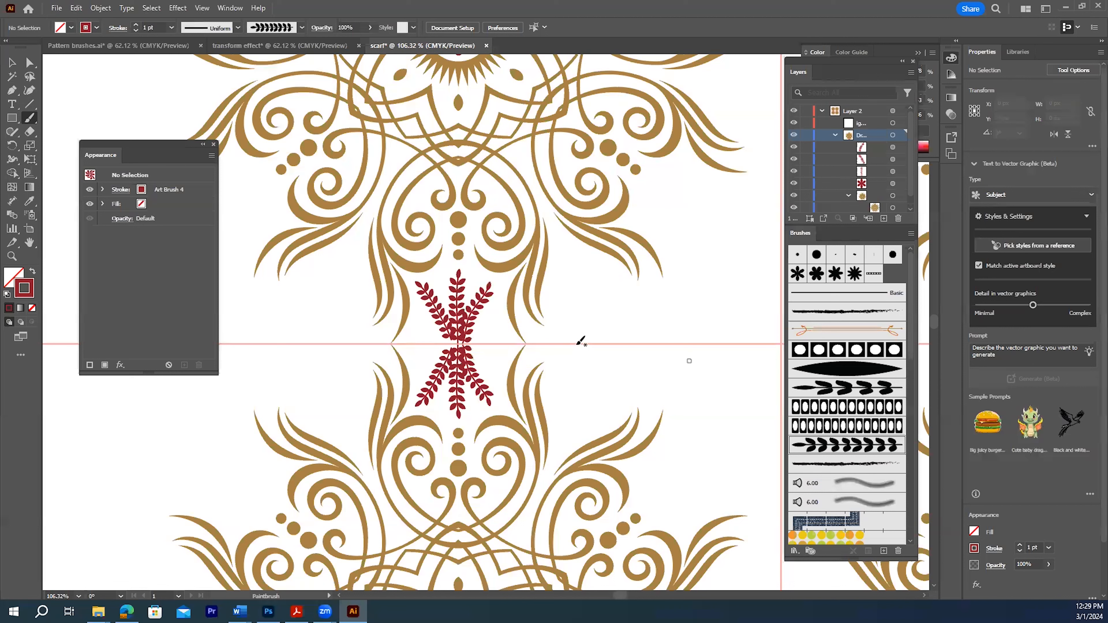
key(ctrl+z)
key(ctrl+z)
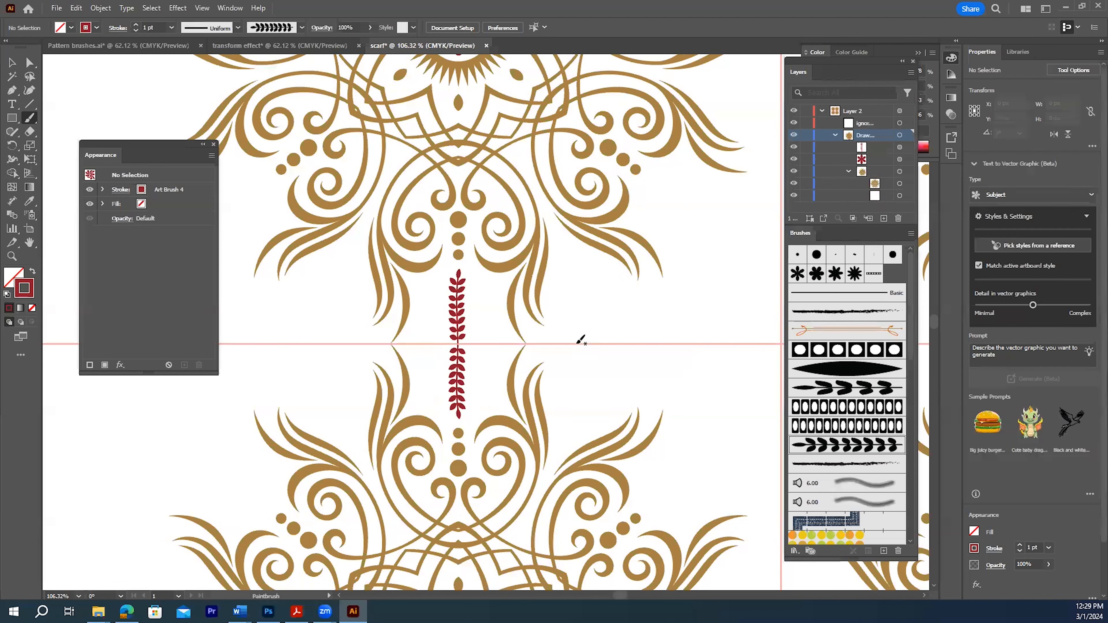
- Paint two slanted Art Brush 4 strokes on either side of the vertical leafy stroke, converging toward the horizontal mirror line
drag(421, 282, 450, 343)
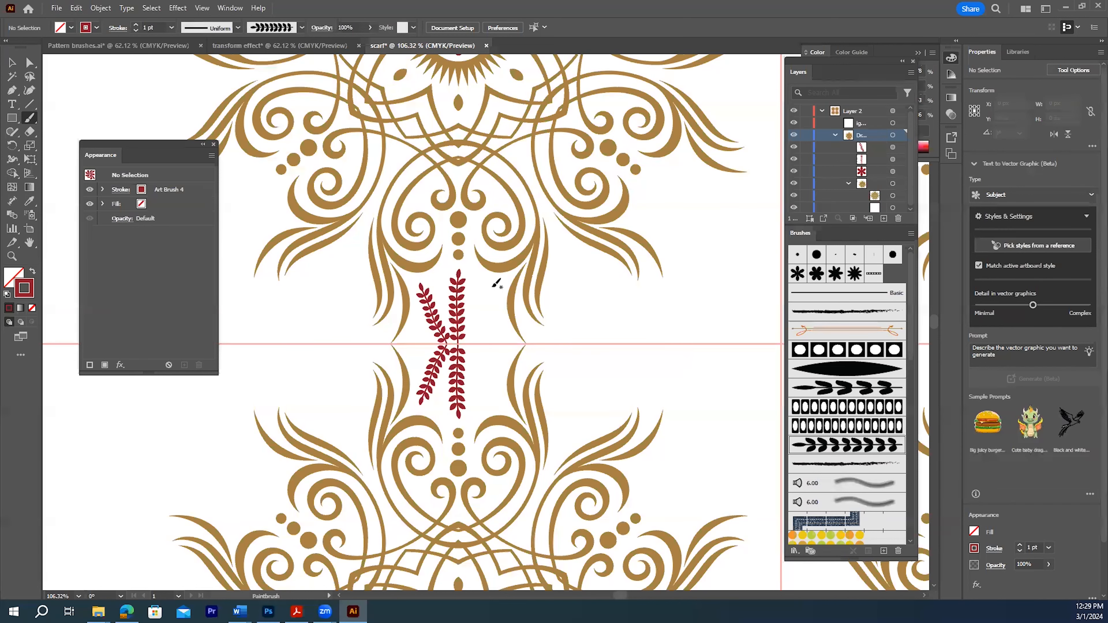
mouse_move(493, 286)
mouse_down()
mouse_move(474, 332)
mouse_move(520, 345)
mouse_up()
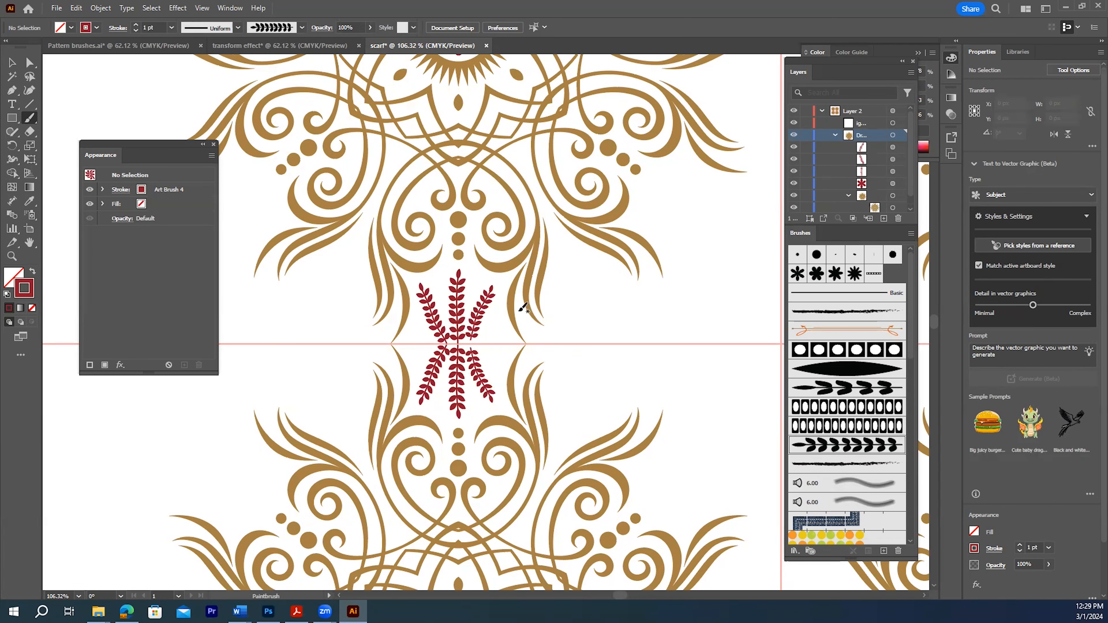
- Paint a fan of three short leafy strokes from the upper-left mandala's right edge to the vertical mirror line
scroll(521, 306, up, 10)
scroll(522, 308, up, 3)
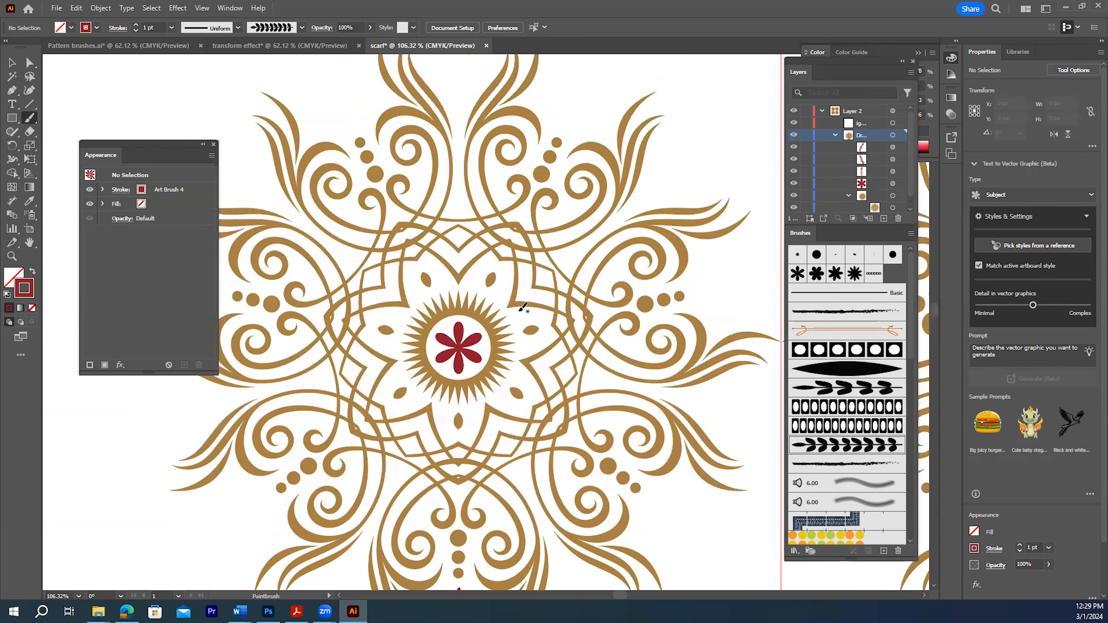
click(11, 256)
alt+click(454, 403)
alt+click(566, 481)
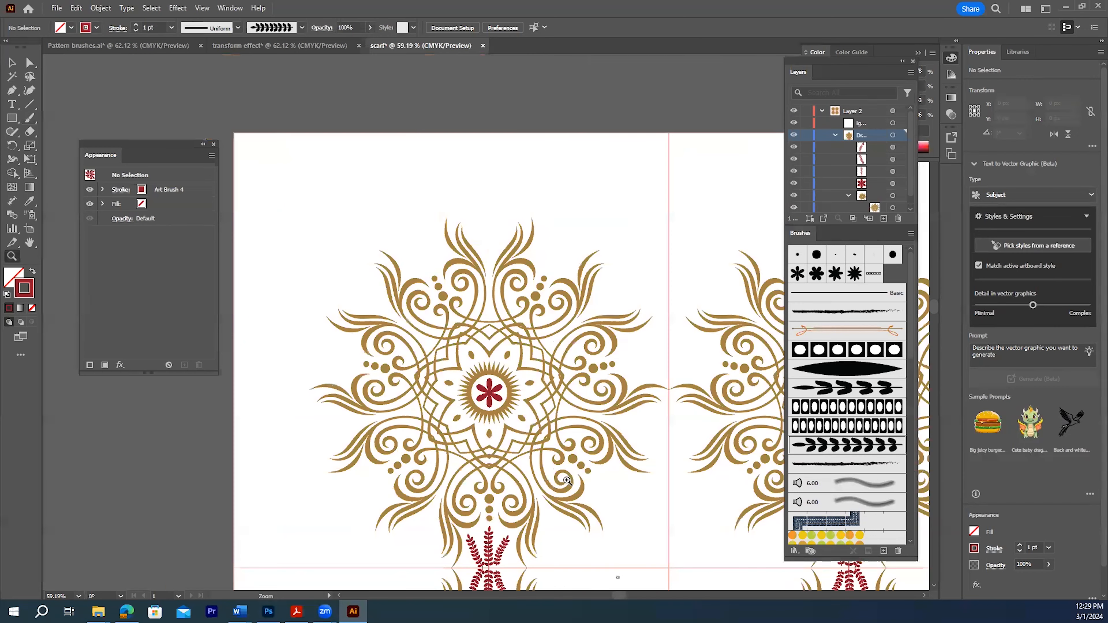
scroll(563, 496, down, 6)
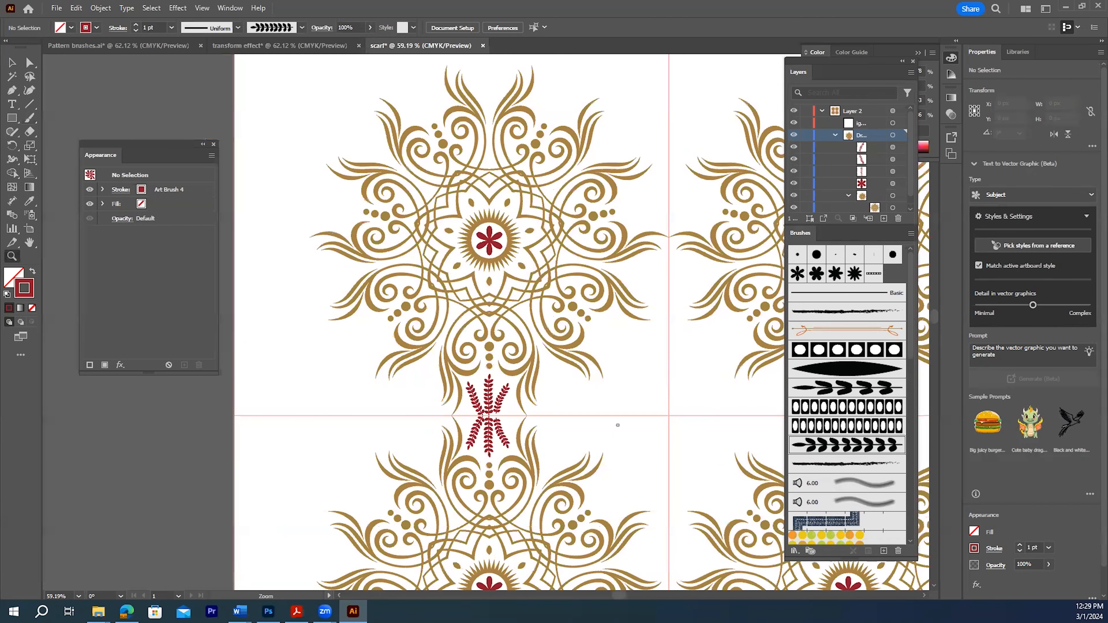
drag(622, 596, 633, 594)
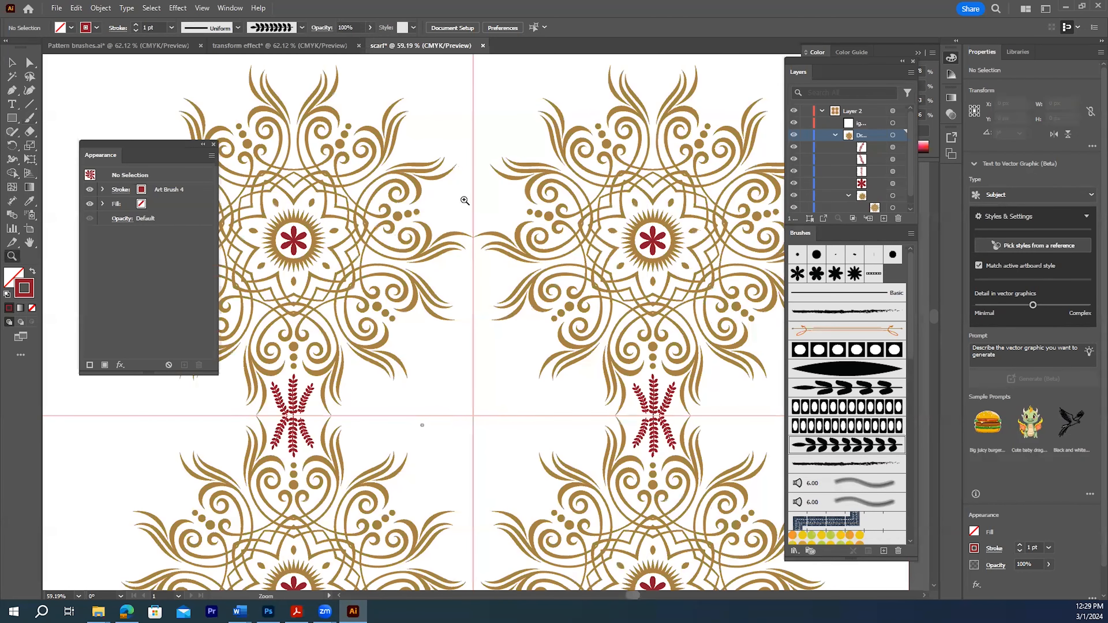
click(29, 118)
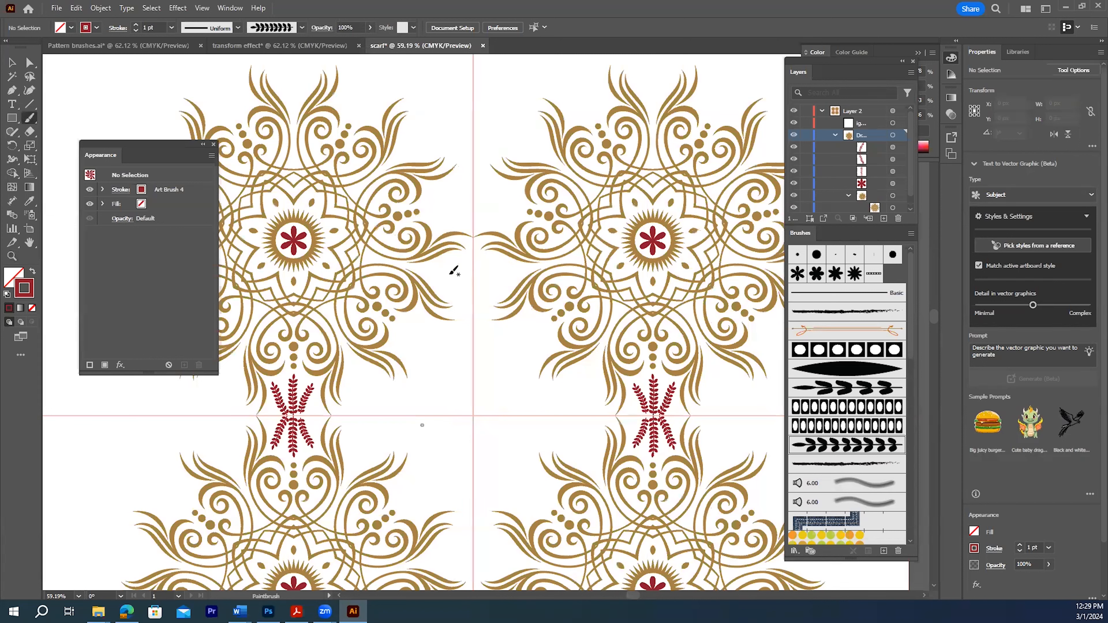
mouse_move(432, 271)
mouse_down()
mouse_move(473, 270)
mouse_move(462, 291)
mouse_move(493, 286)
mouse_up()
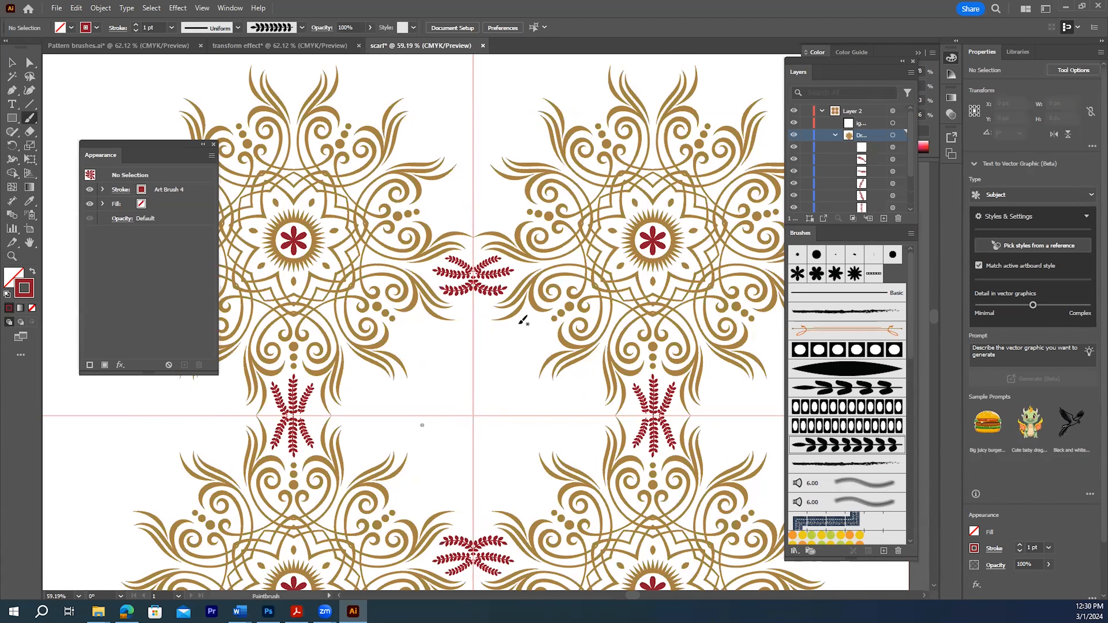
- Paint a diagonal leafy stroke from the upper-left quarter toward the scarf's centre and stamp a Scatter Brush 1 flower where the mirror lines cross
scroll(576, 364, down, 2)
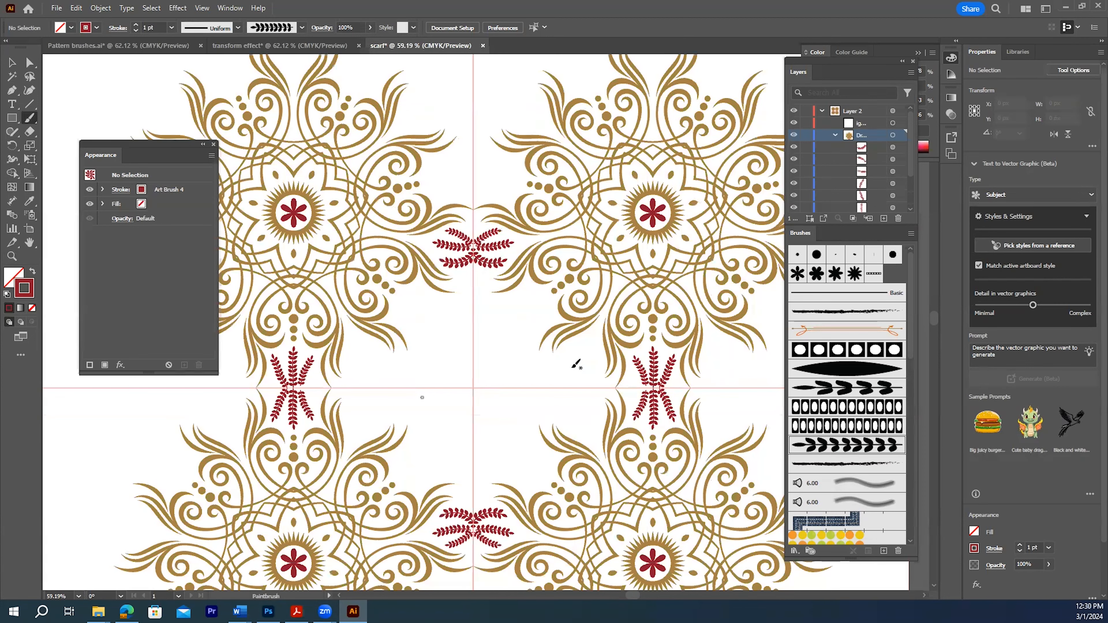
scroll(573, 356, down, 4)
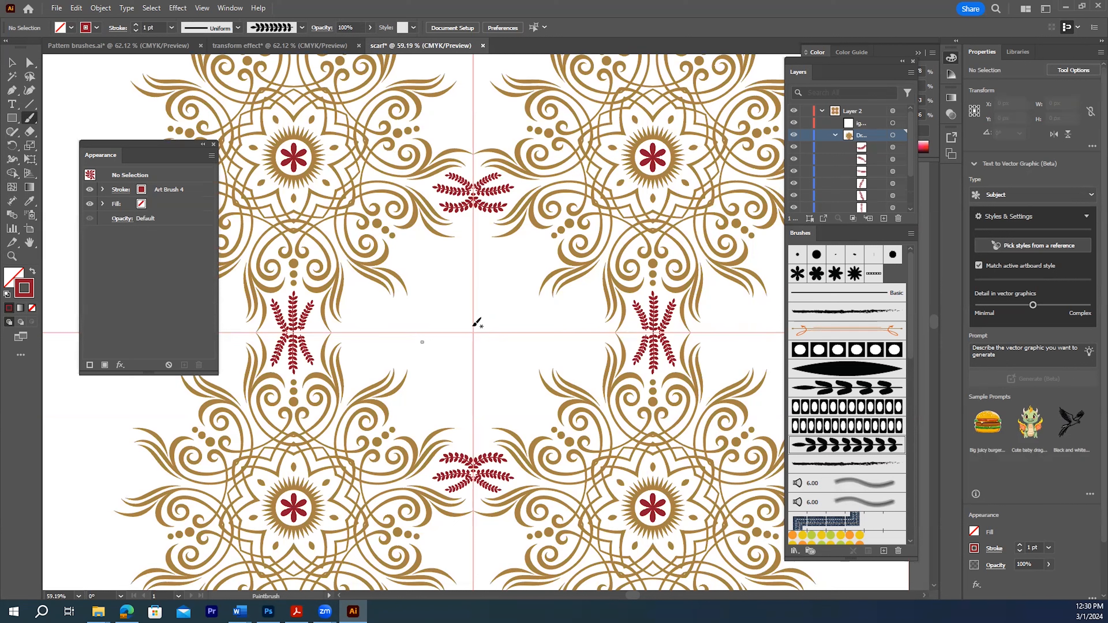
mouse_move(421, 266)
mouse_down()
mouse_move(466, 323)
mouse_move(493, 328)
mouse_up()
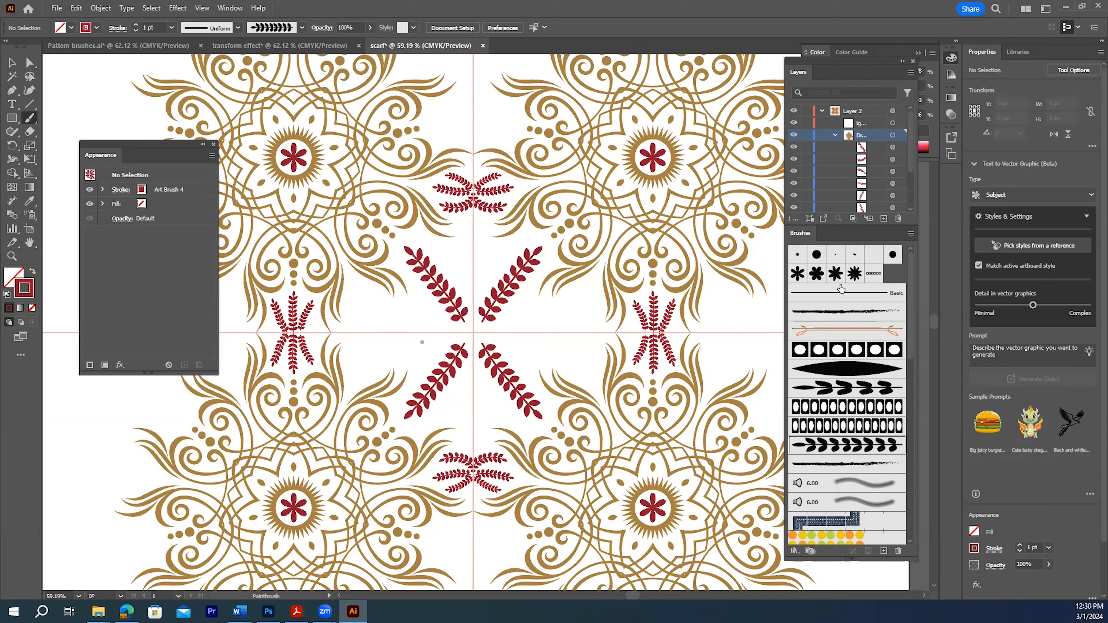
click(798, 274)
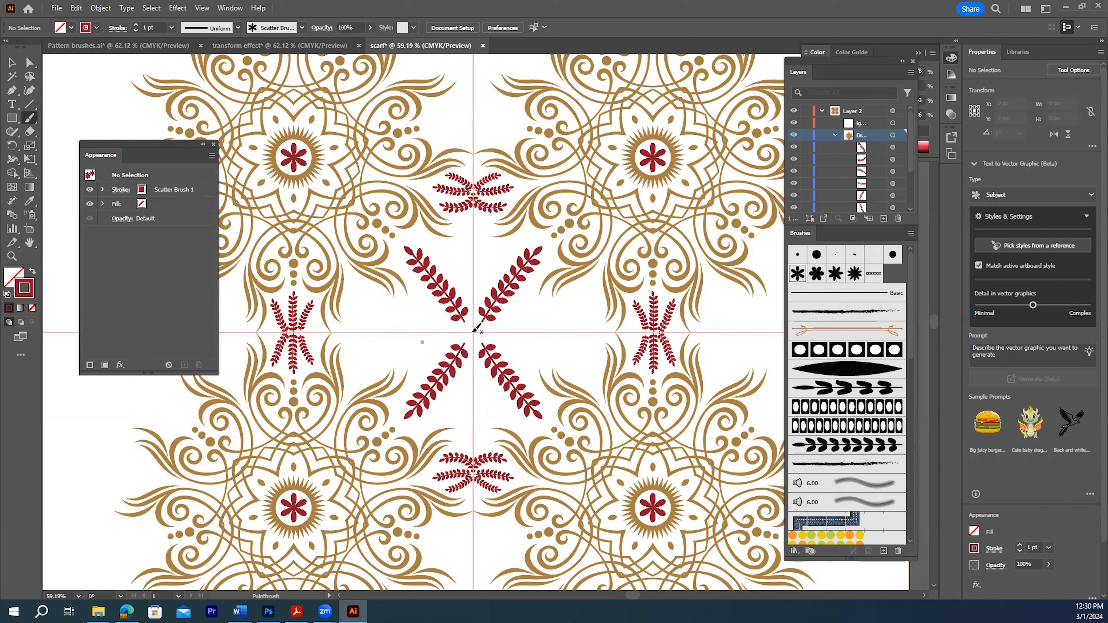
click(474, 331)
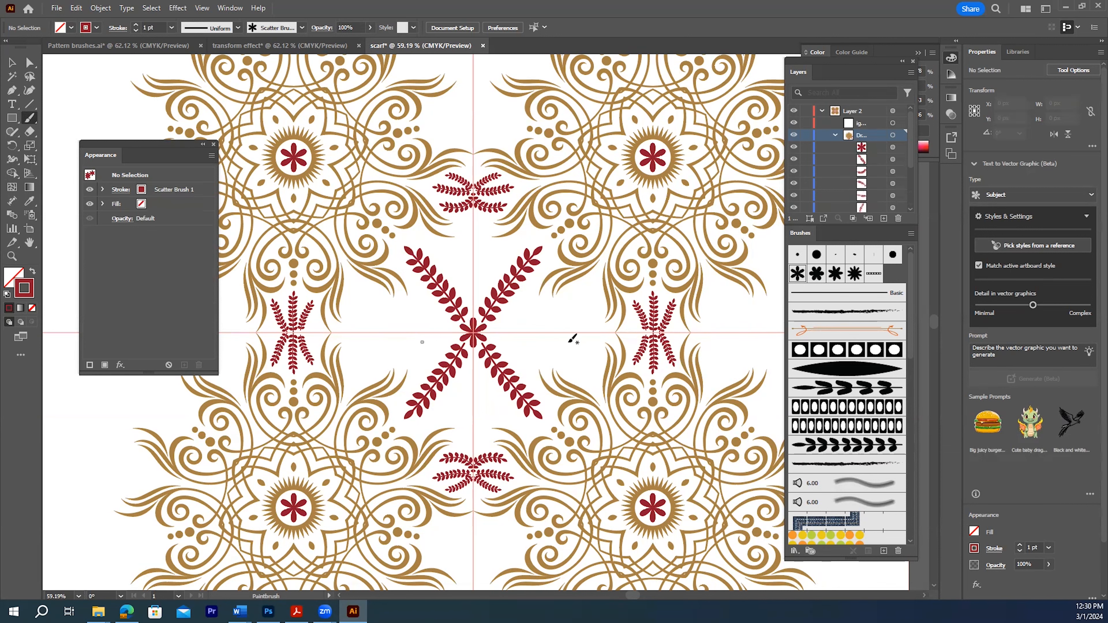
- Examine the whole scarf and look through the available brushes for a border pattern brush
scroll(379, 321, up, 2)
scroll(378, 320, down, 4)
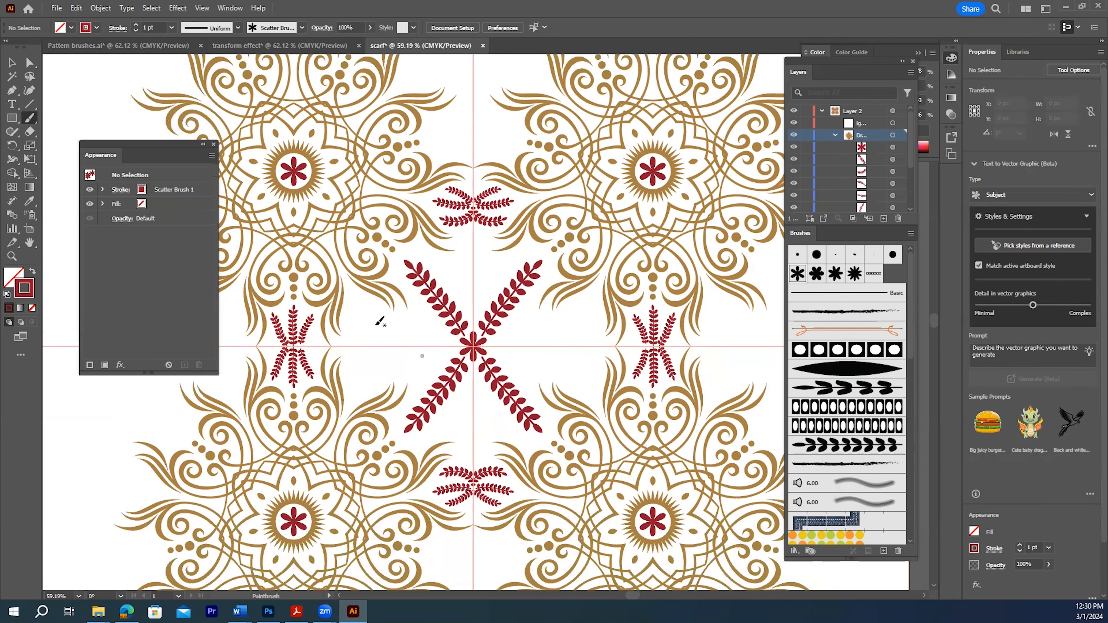
click(12, 256)
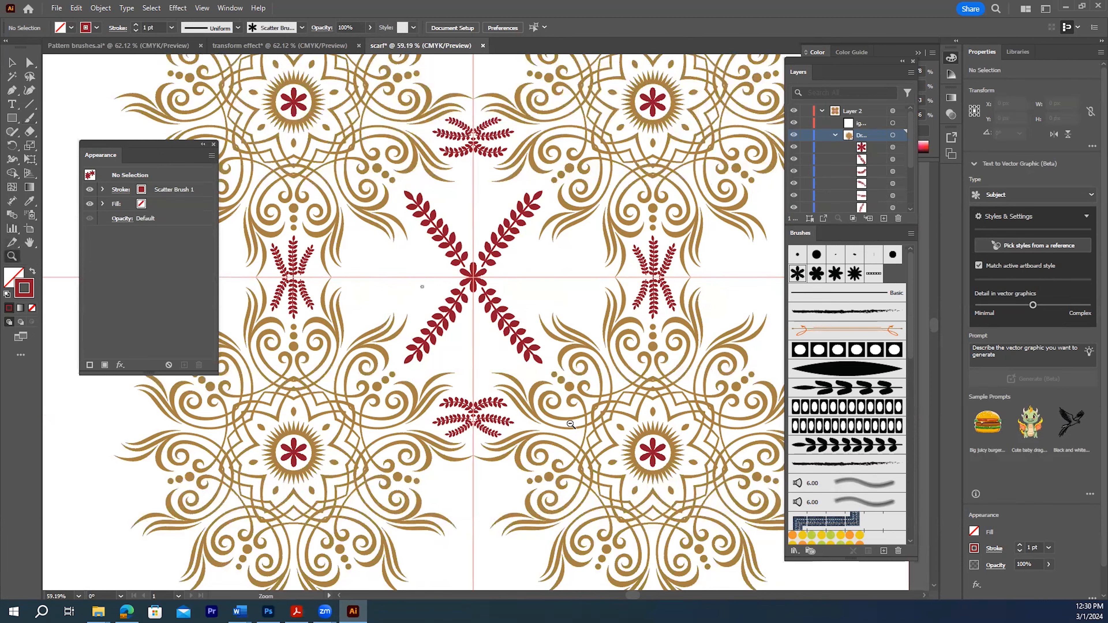
alt+click(547, 410)
alt+click(661, 404)
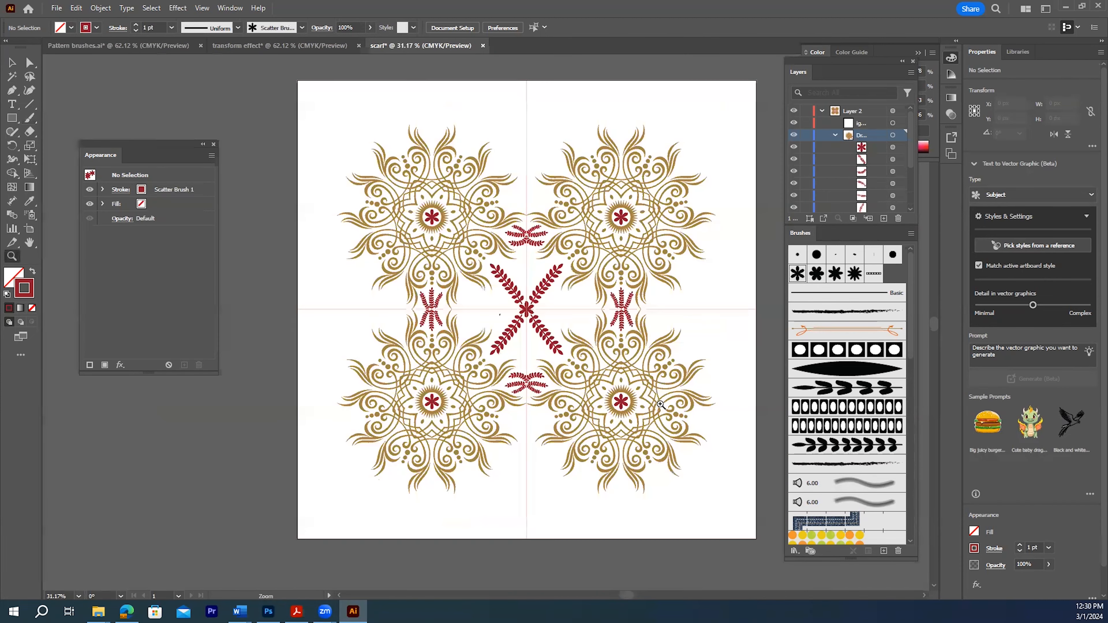
click(30, 118)
click(842, 462)
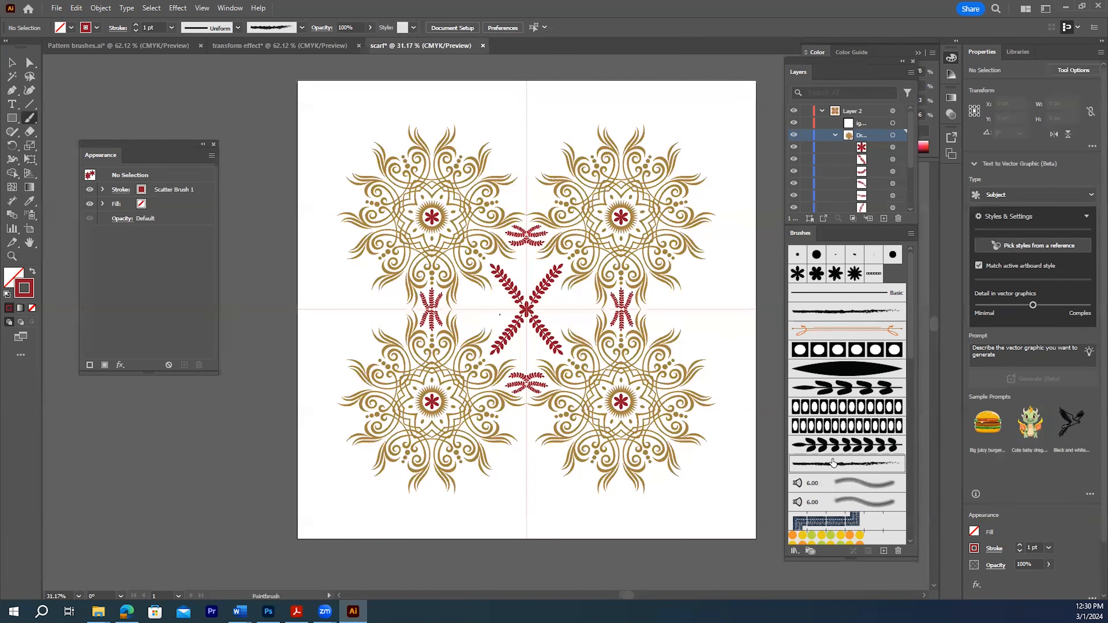
click(848, 447)
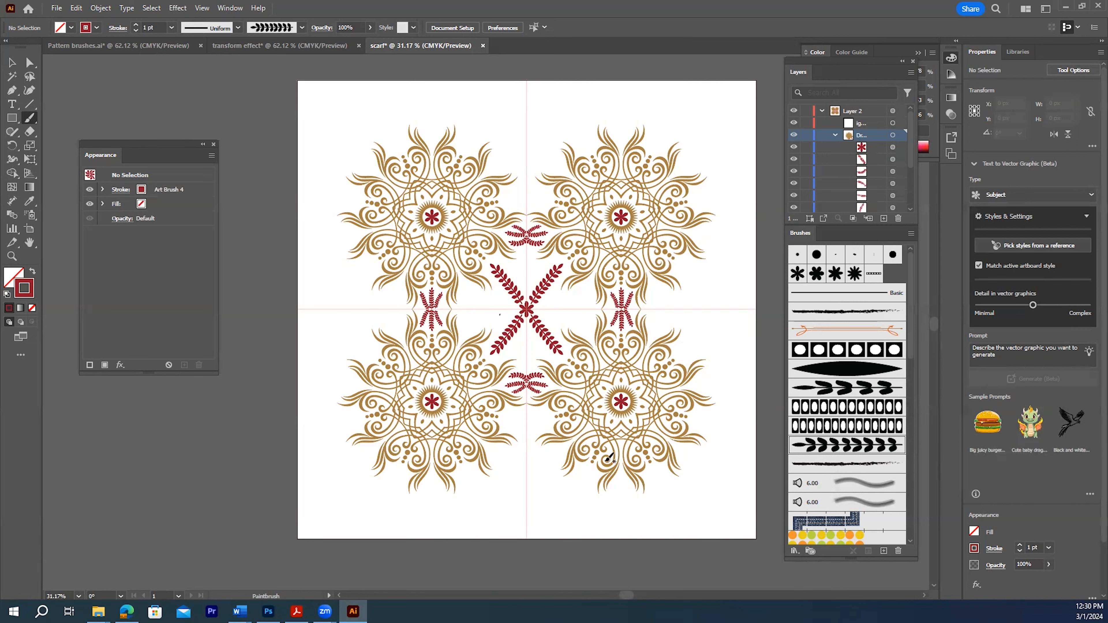
scroll(618, 395, up, 1)
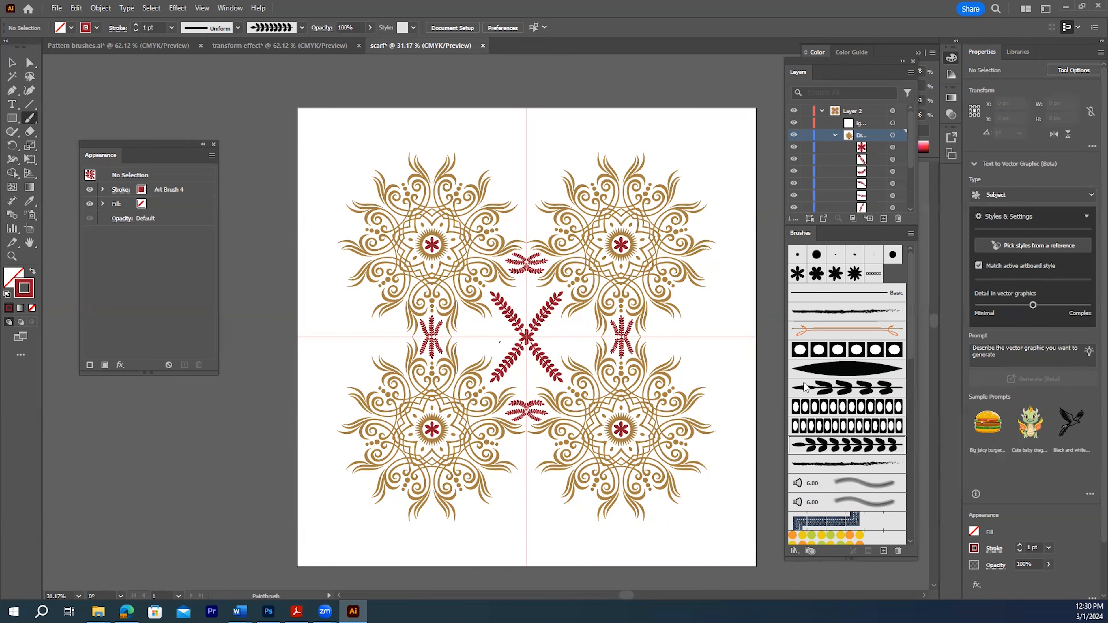
scroll(862, 392, down, 10)
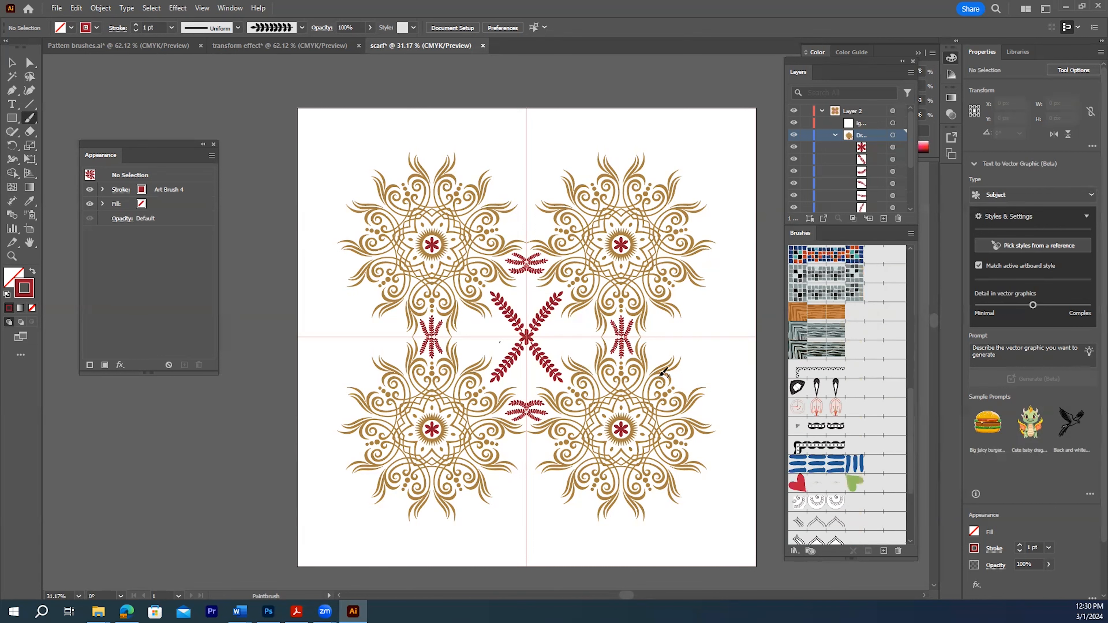
scroll(850, 391, down, 3)
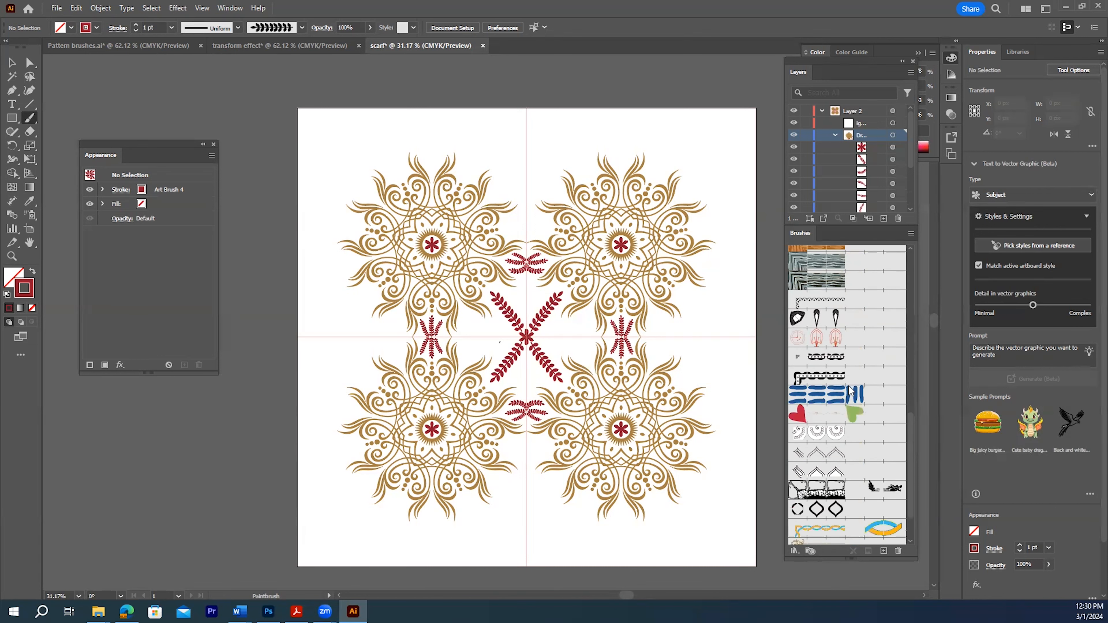
scroll(854, 391, down, 2)
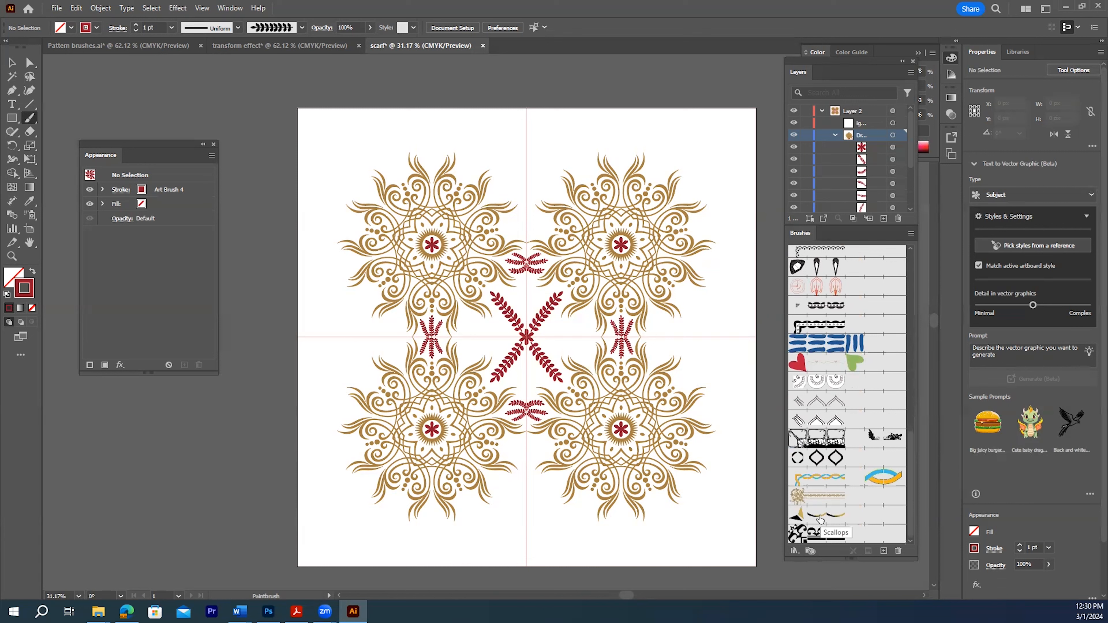
- Try to paint a vertical Sonata brush stroke along the scarf's left edge in the upper-left quarter, and undo it
click(818, 539)
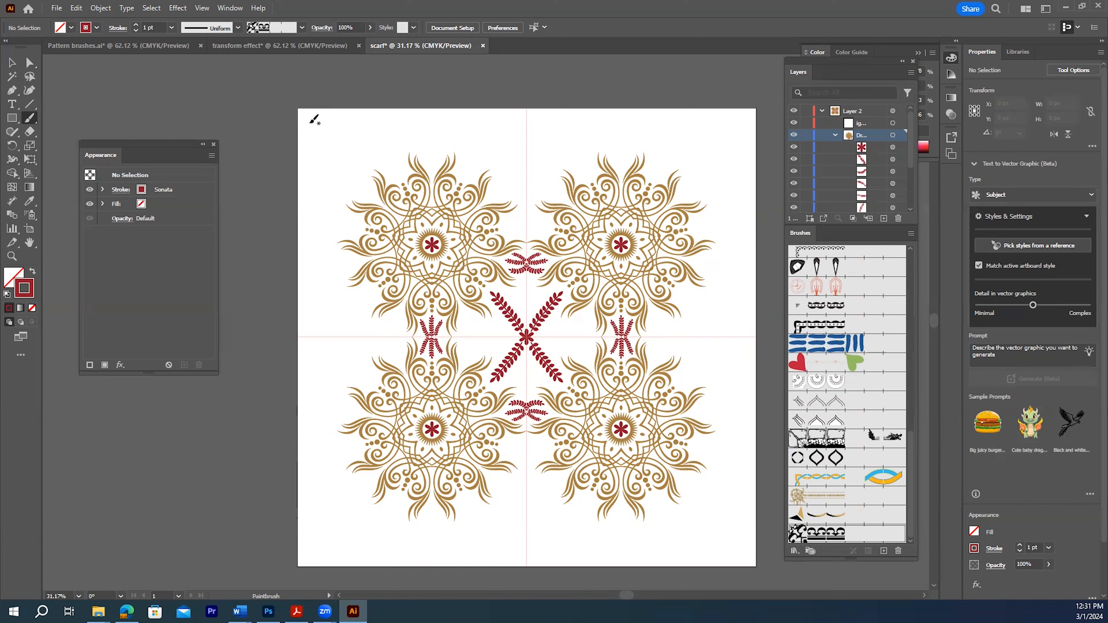
mouse_move(316, 139)
mouse_down()
mouse_move(299, 273)
mouse_move(308, 325)
mouse_up()
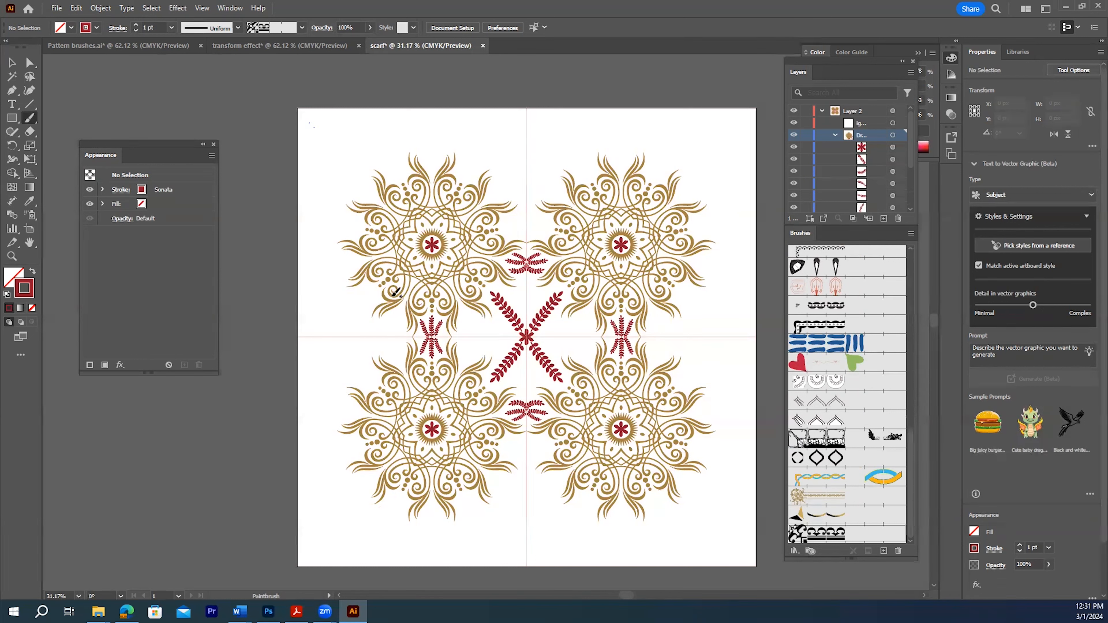
key(ctrl+z)
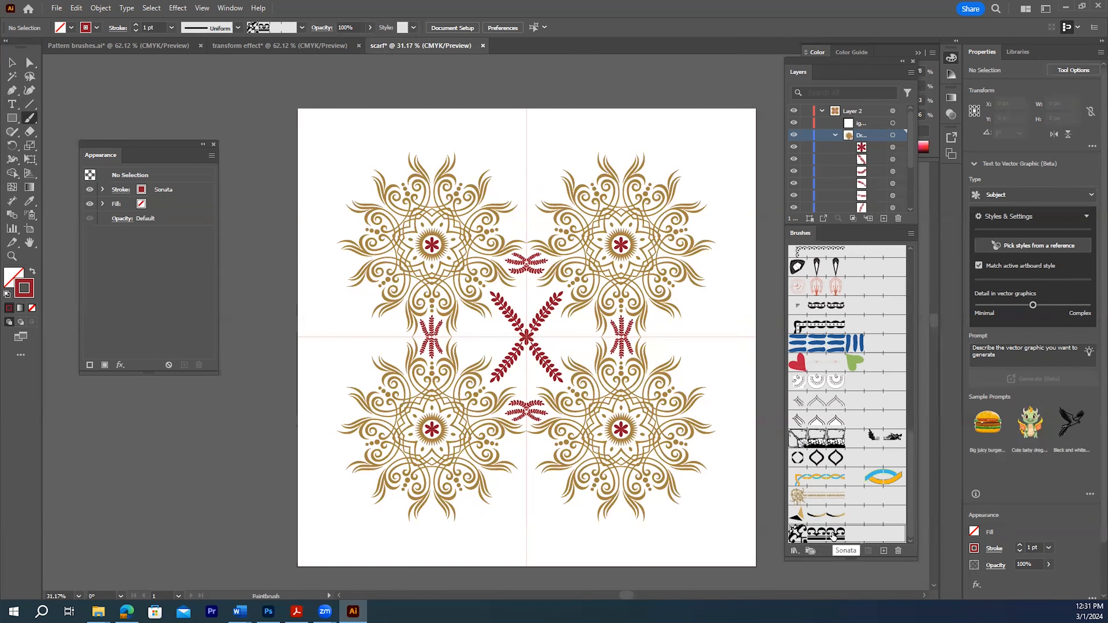
- Draw an L-shaped Pen path from the horizontal mirror line up near the left edge, cornering at X 36.5, Y 50.5 px, across to the vertical mirror line
scroll(830, 470, up, 3)
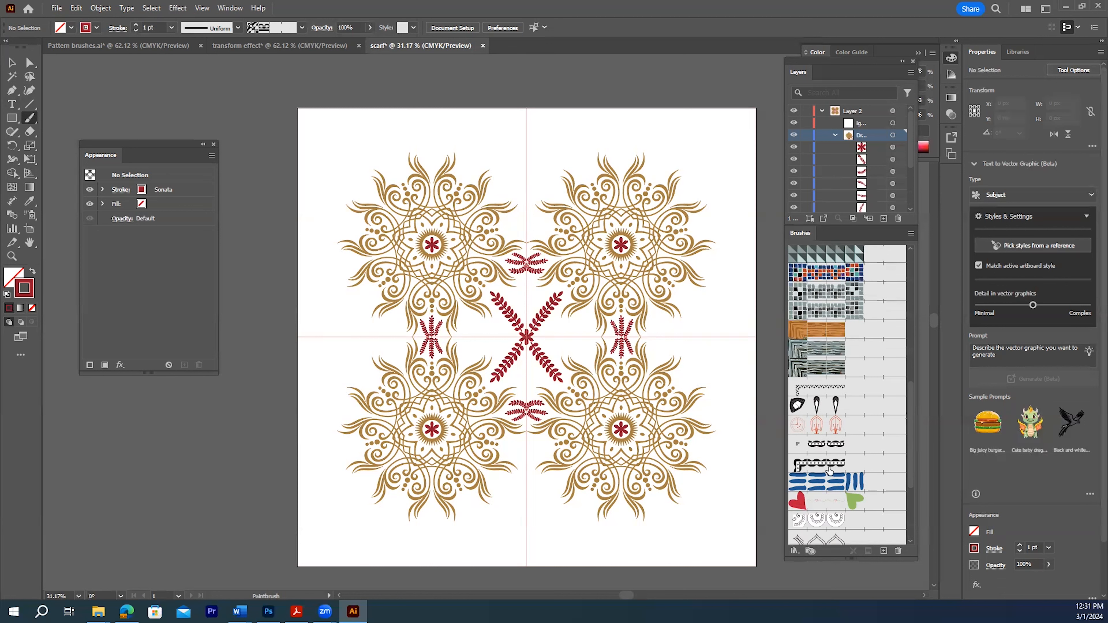
click(827, 393)
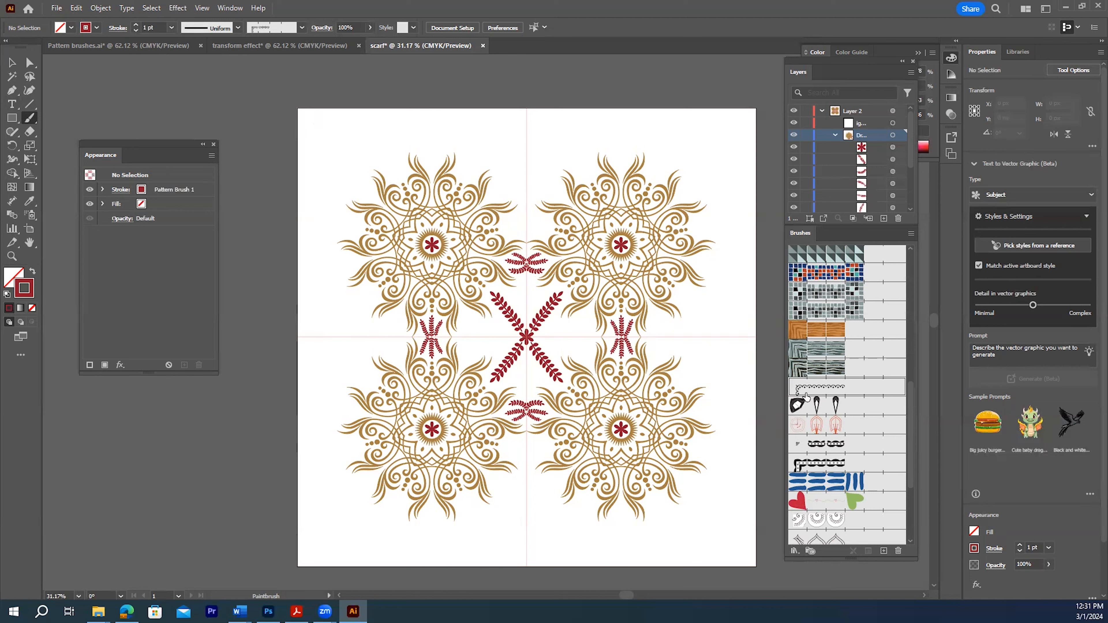
click(12, 90)
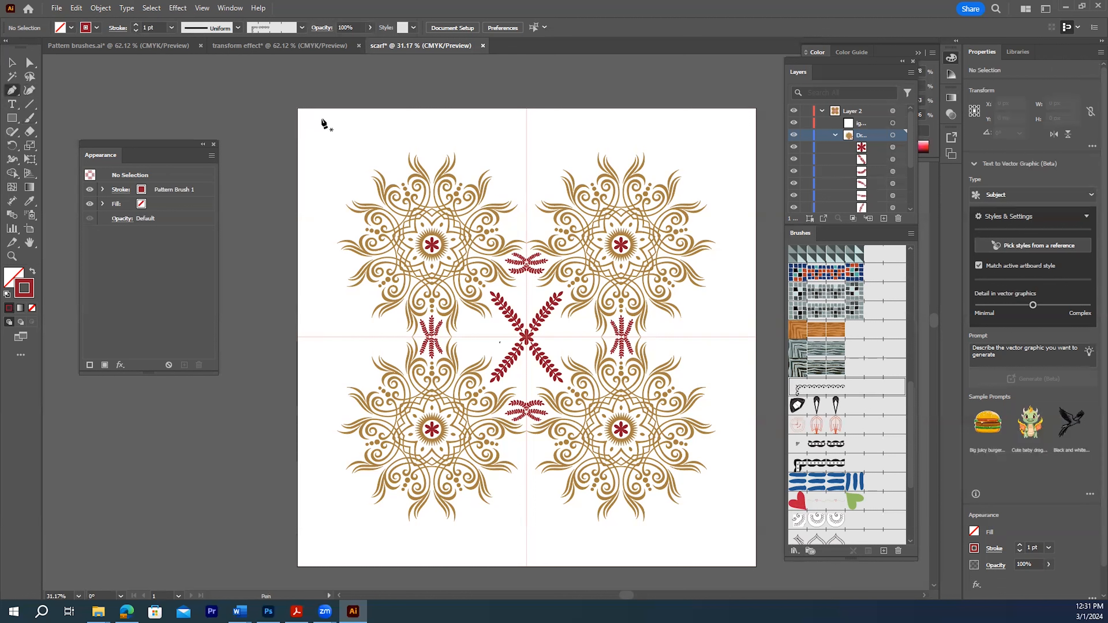
click(307, 337)
shift+click(310, 127)
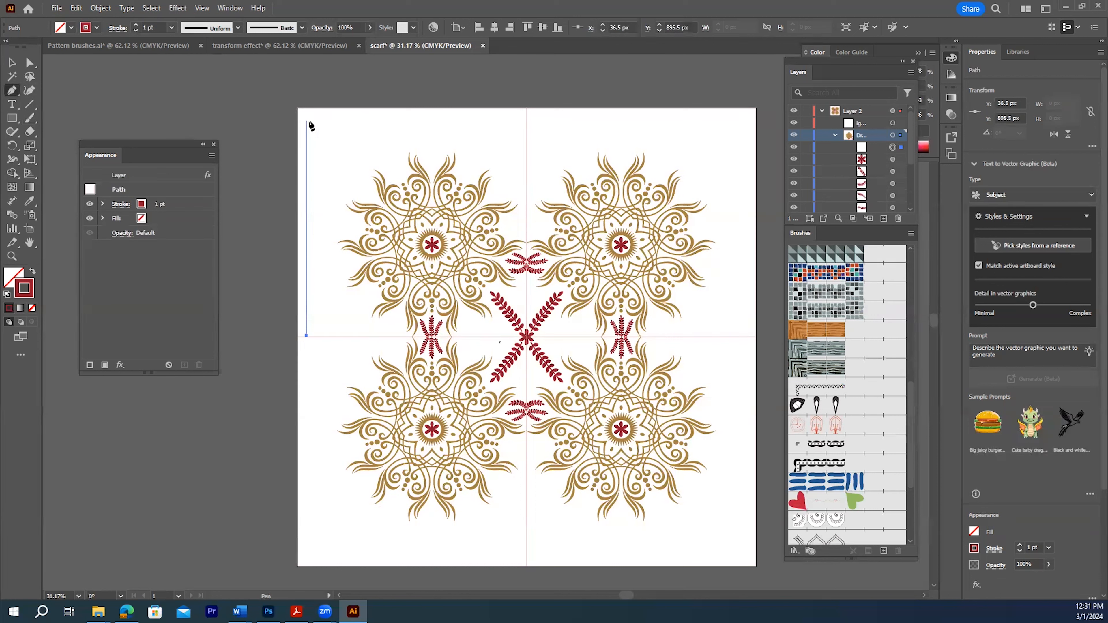
shift+click(309, 121)
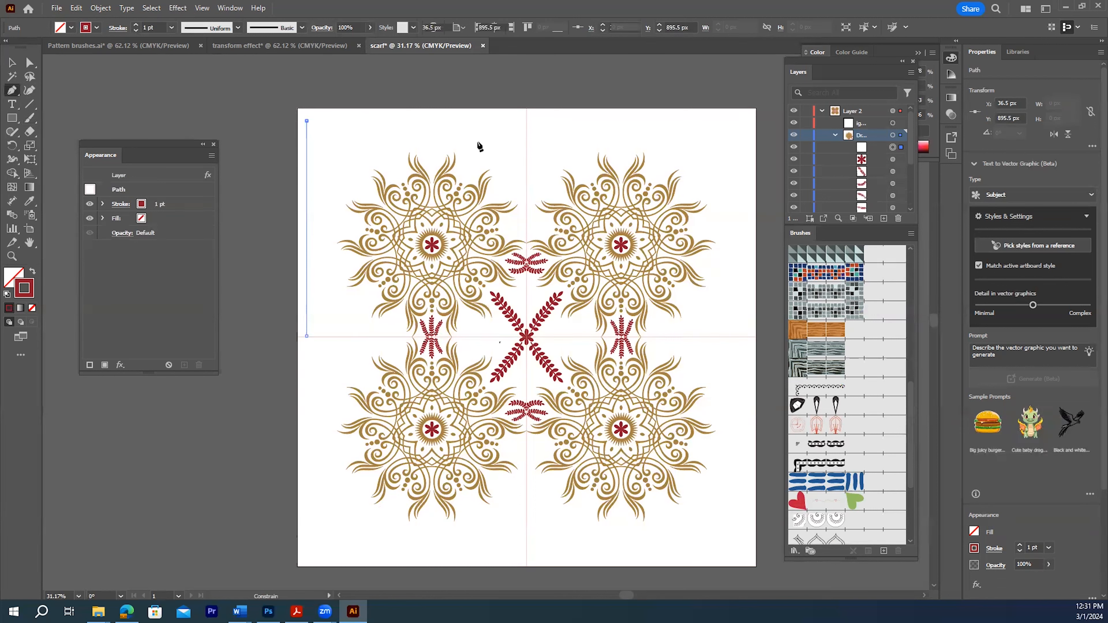
shift+click(526, 120)
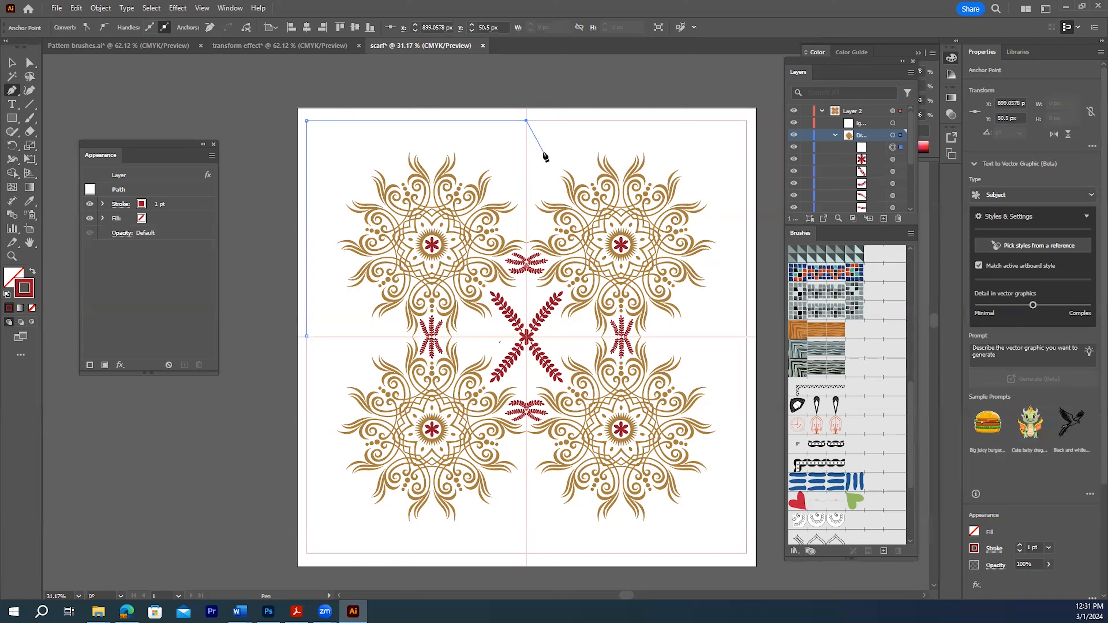
- Try Pattern Brush 1 and Oak on the L-shaped border path, and settle on the Mosaic copy pattern brush
click(12, 62)
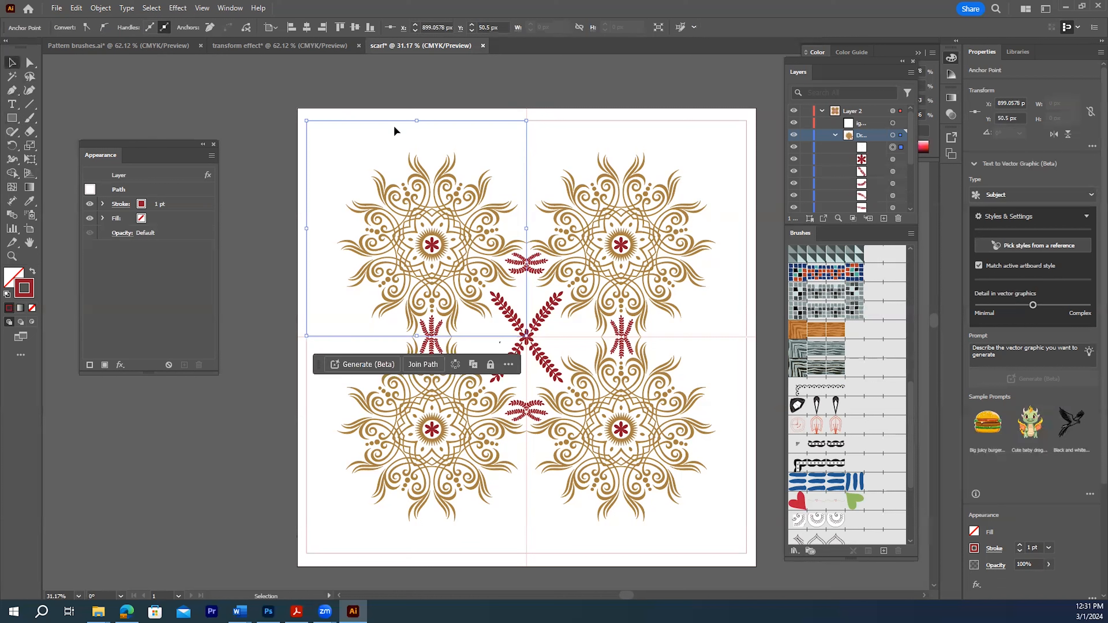
click(810, 389)
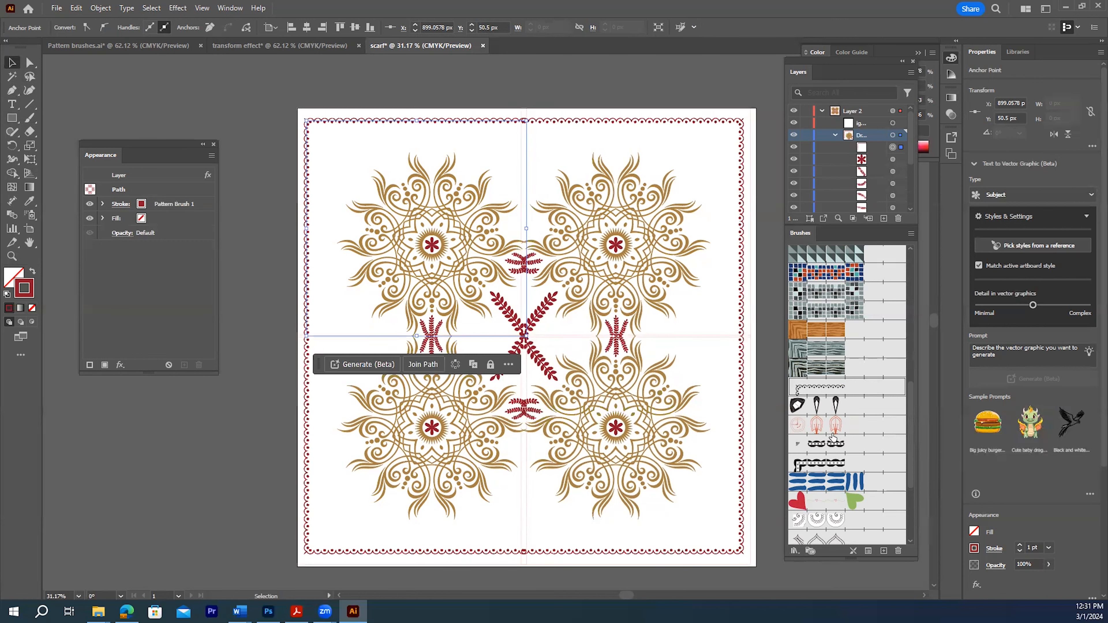
scroll(831, 437, up, 3)
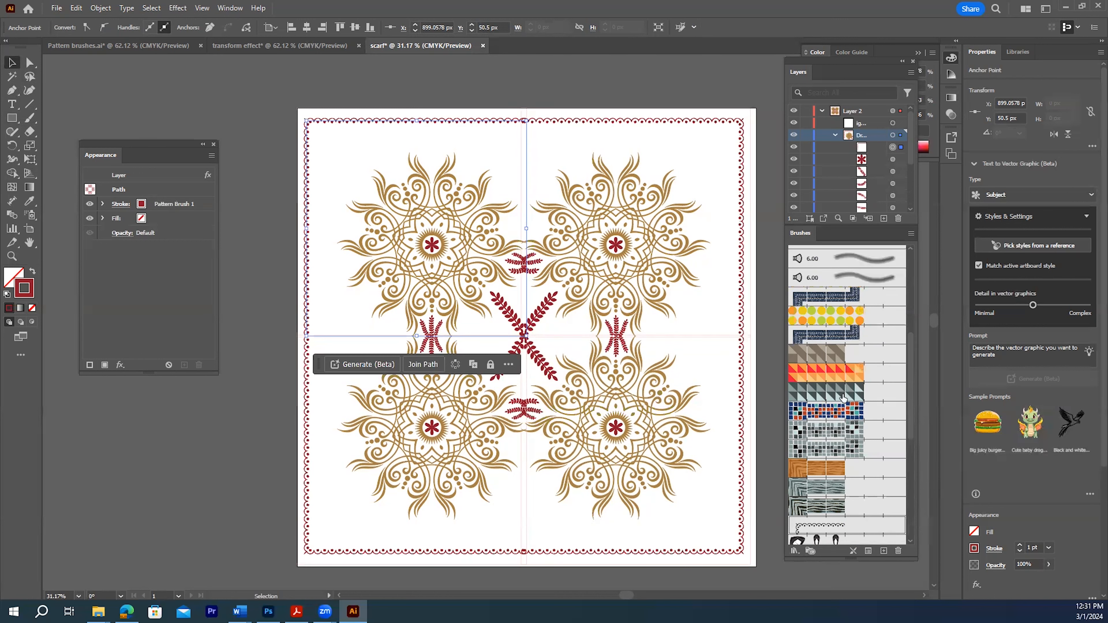
click(818, 471)
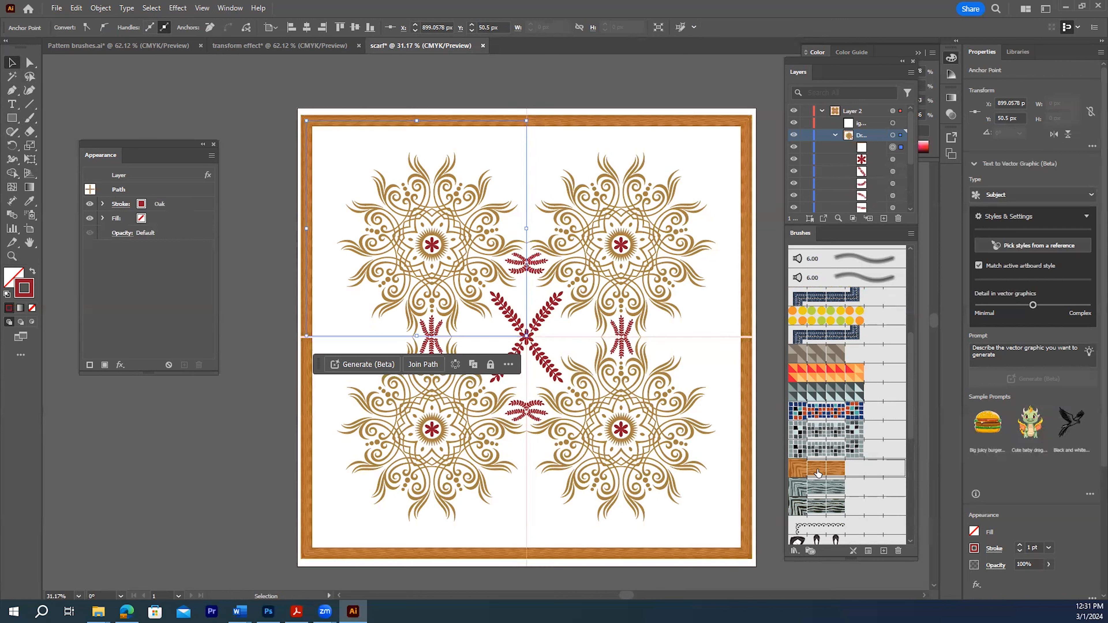
click(821, 434)
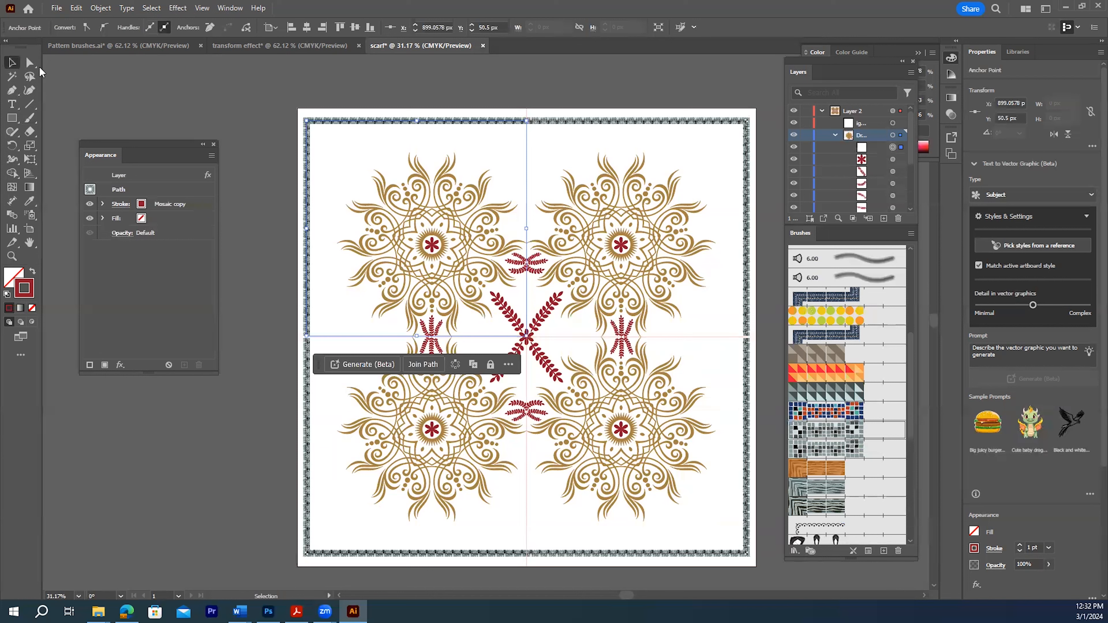
- Examine the mosaic border up close at the horizontal mirror line and the upper-left corner
click(30, 63)
key(ctrl+shift+a)
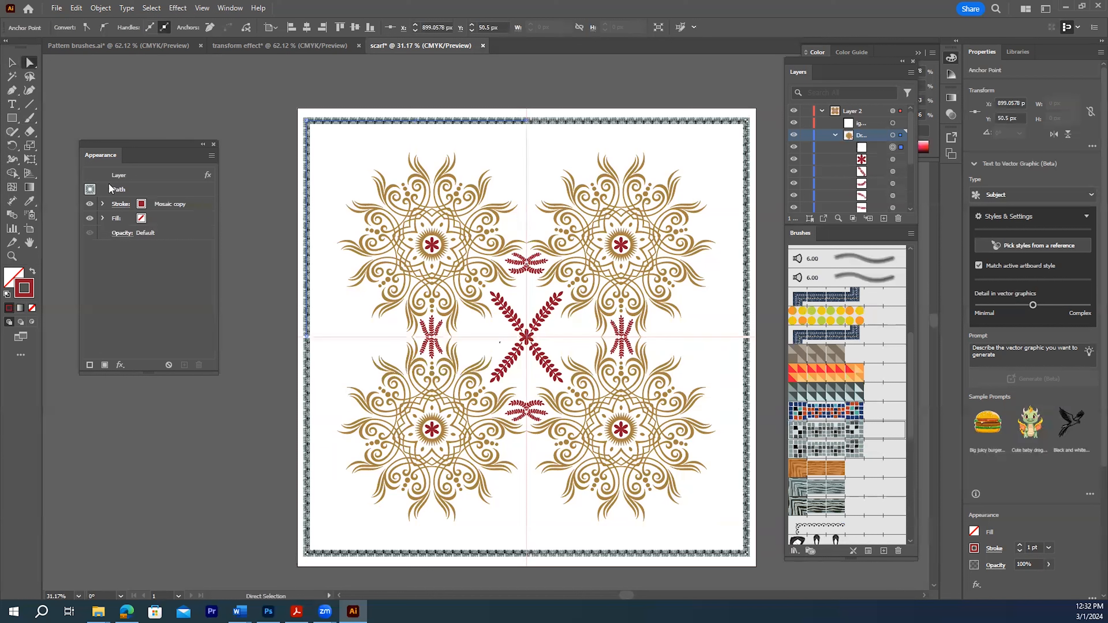
click(12, 256)
click(358, 222)
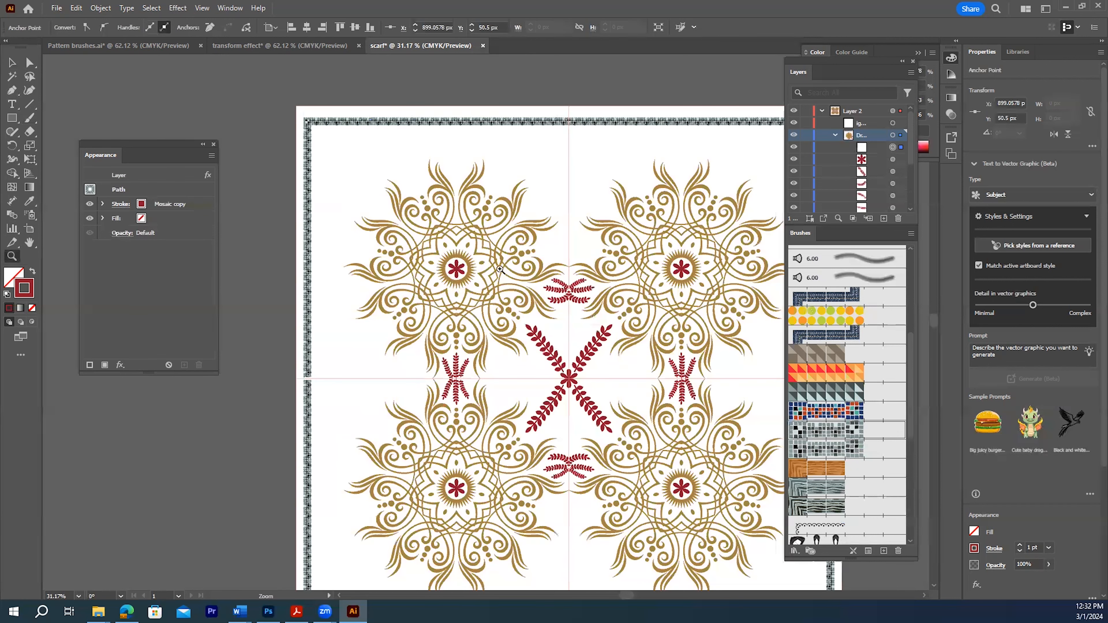
drag(499, 270, 503, 272)
scroll(324, 170, down, 2)
scroll(325, 196, down, 5)
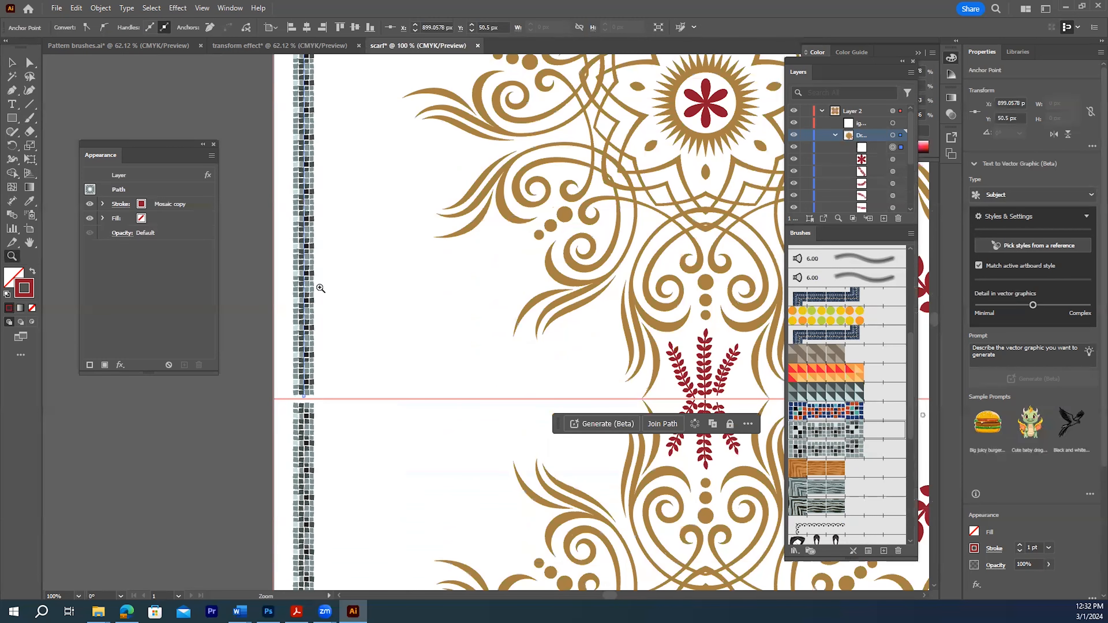
scroll(337, 249, up, 7)
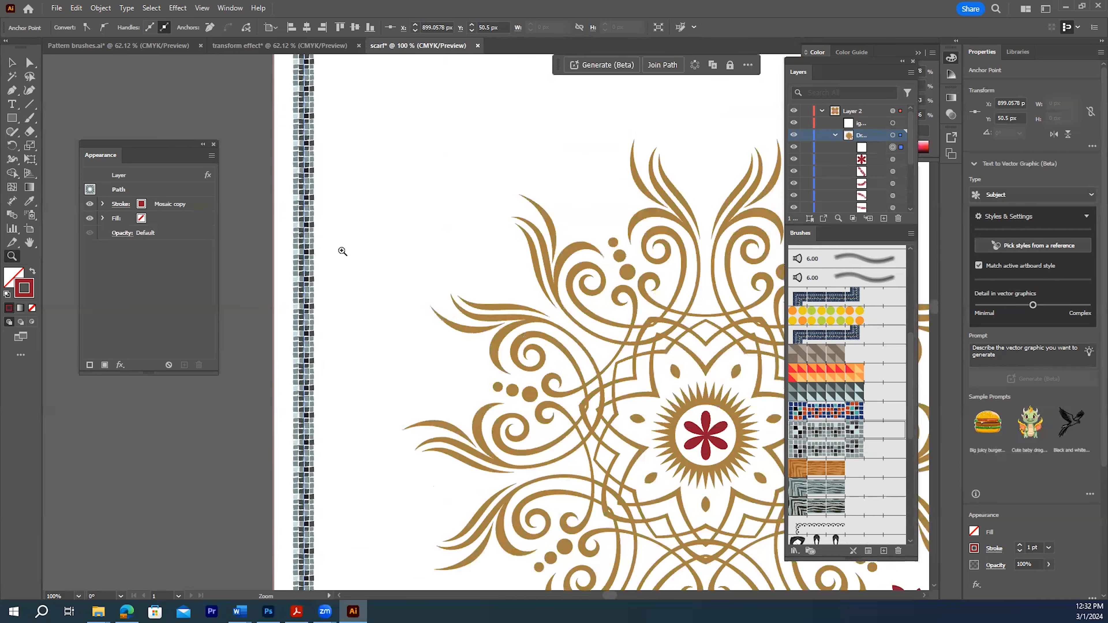
scroll(342, 251, up, 2)
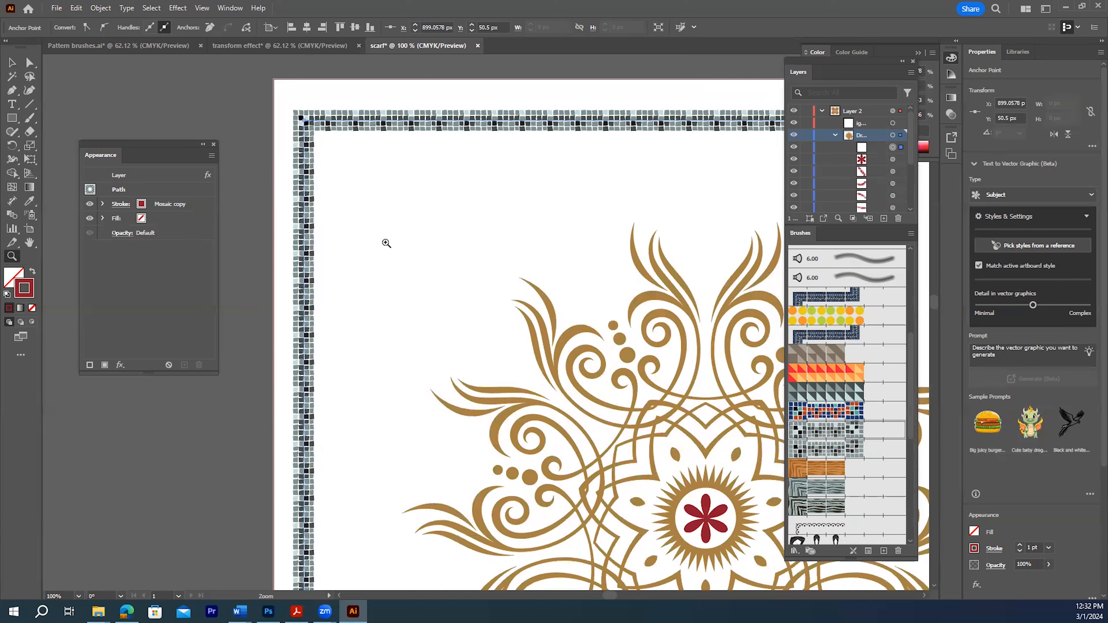
scroll(386, 243, down, 8)
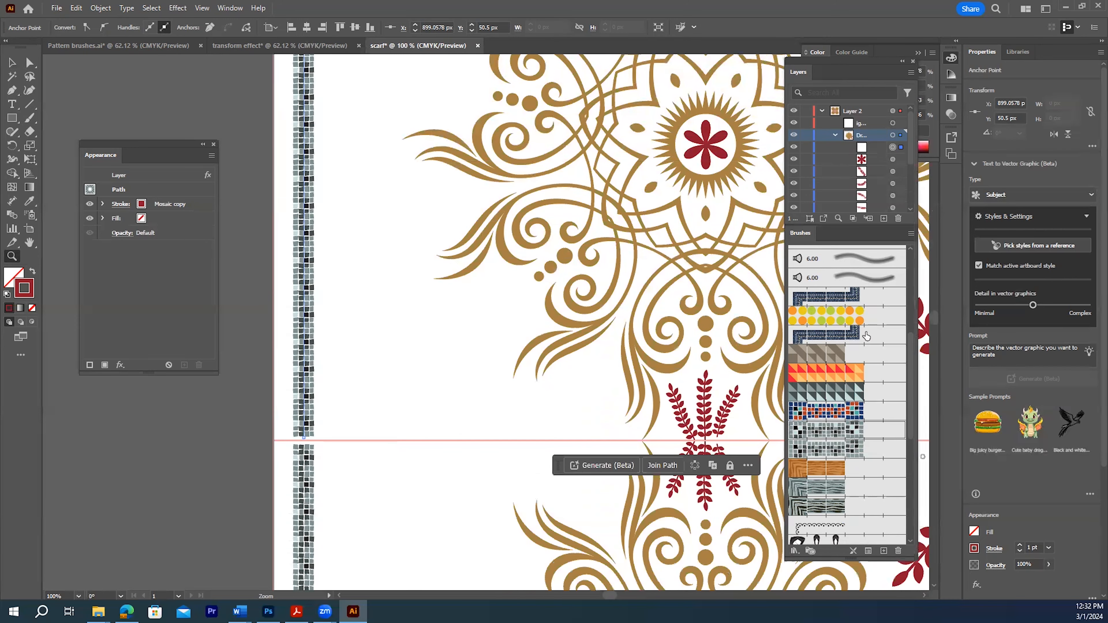
- Move the border path's lower endpoint down onto the horizontal mirror line at Y 900 px
click(29, 64)
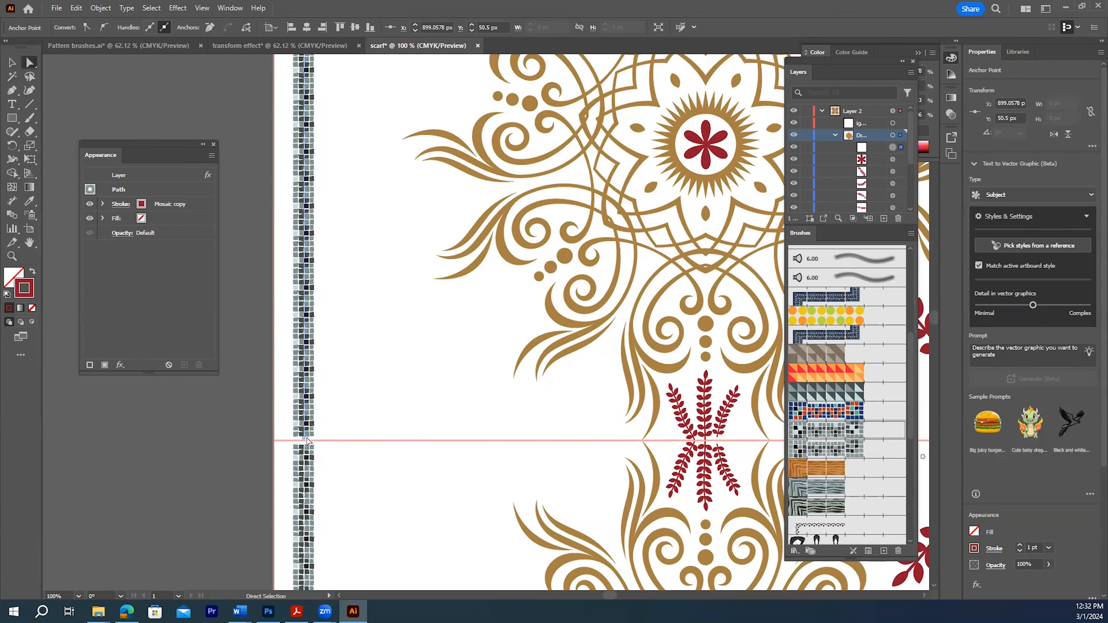
drag(304, 438, 303, 438)
drag(303, 437, 304, 439)
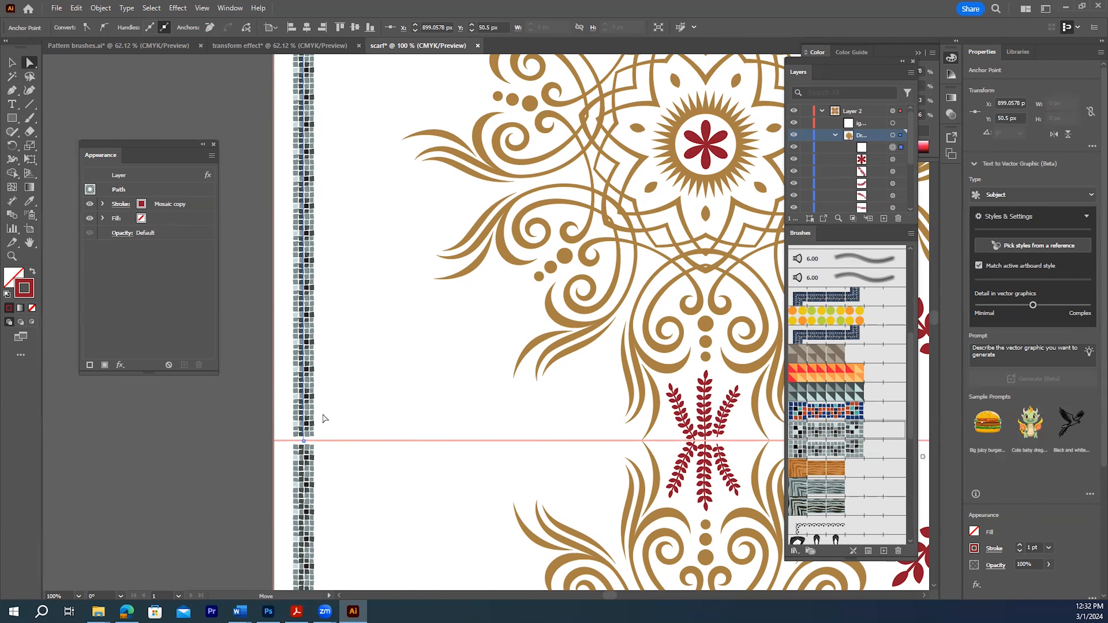
- Move the mosaic border path's corner anchor straight up to X 36.5, Y 35.5 px
scroll(386, 373, up, 3)
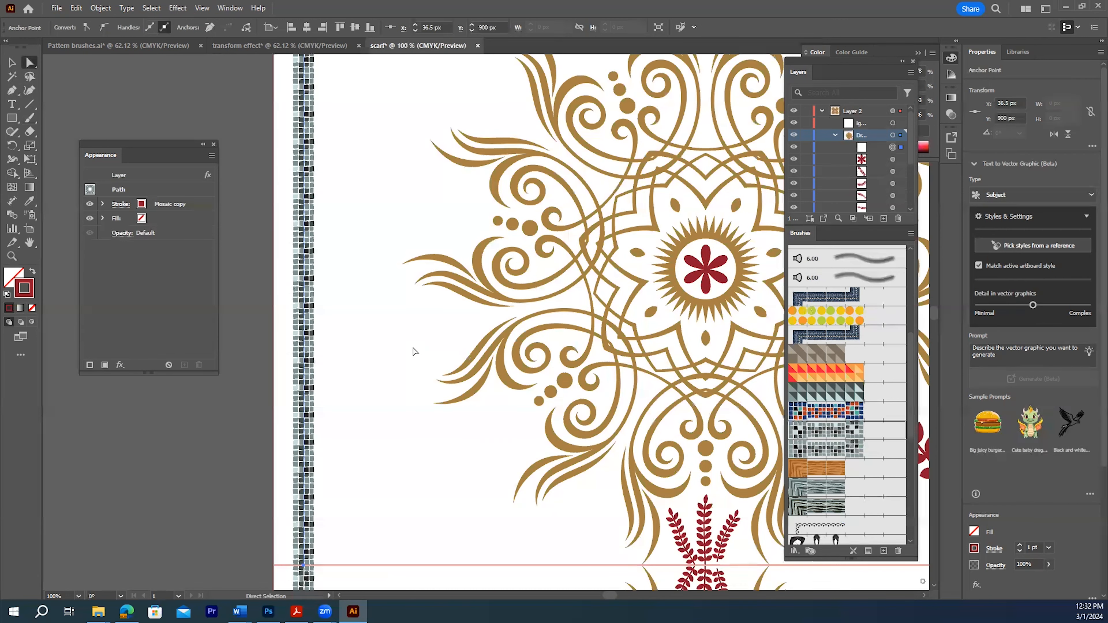
scroll(414, 352, up, 6)
scroll(417, 352, down, 2)
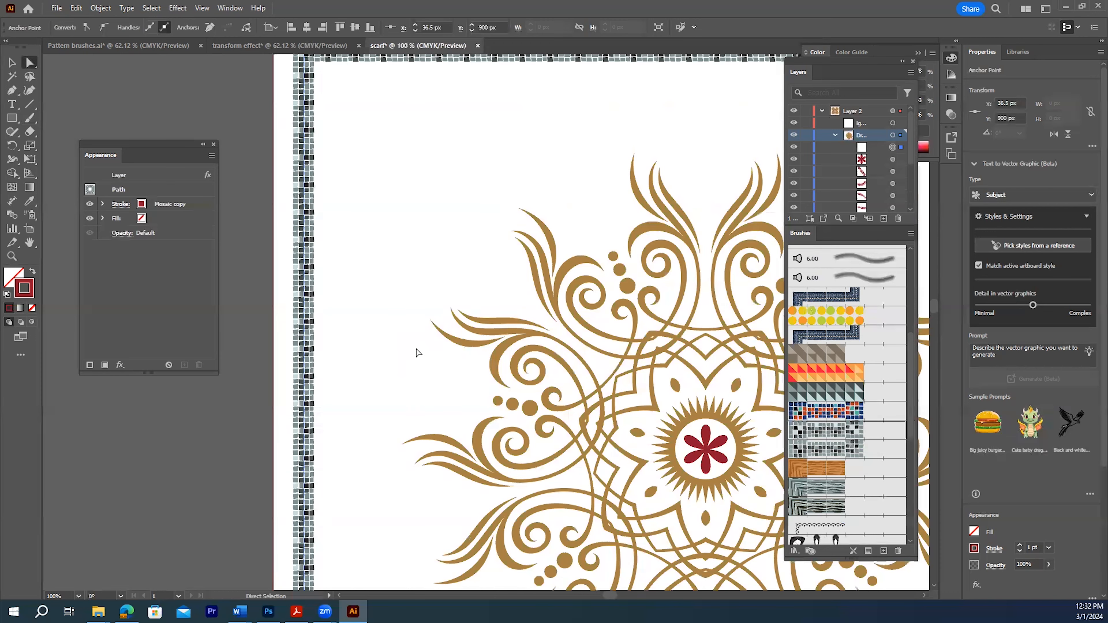
scroll(417, 353, up, 3)
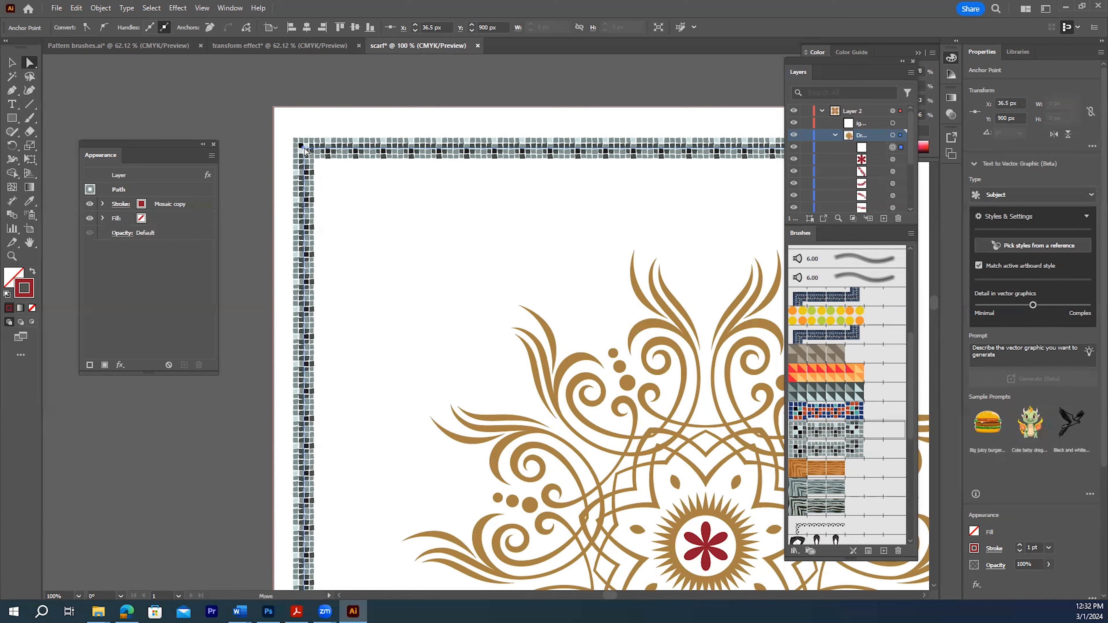
click(303, 149)
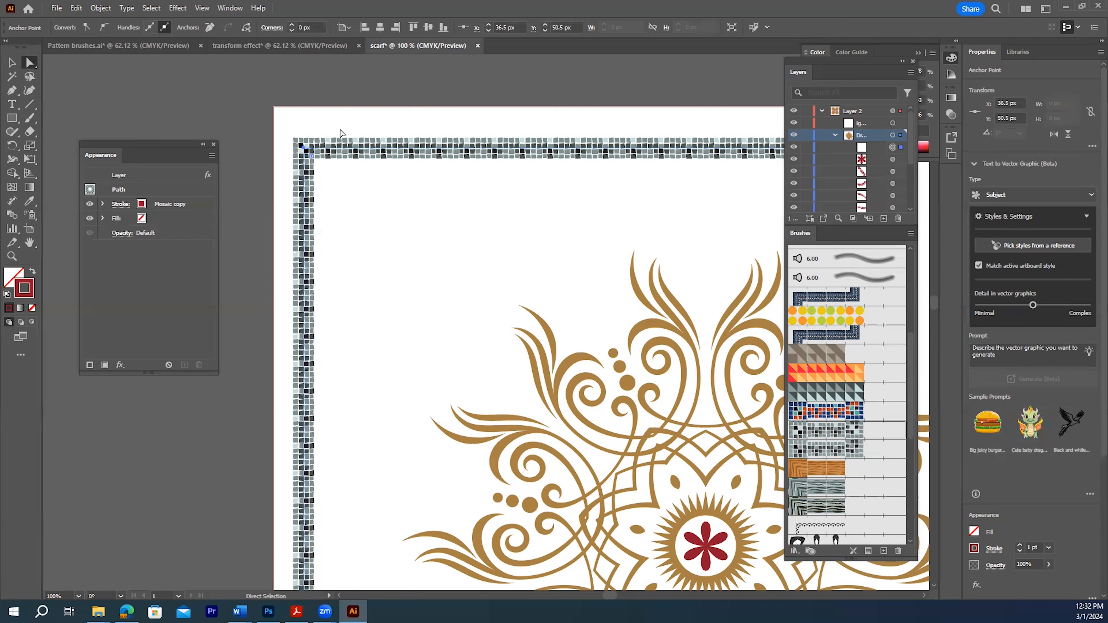
drag(304, 151, 303, 136)
- Raise the border path's endpoint on the vertical mirror line to X 900, Y 32.5 px
scroll(444, 235, right, 10)
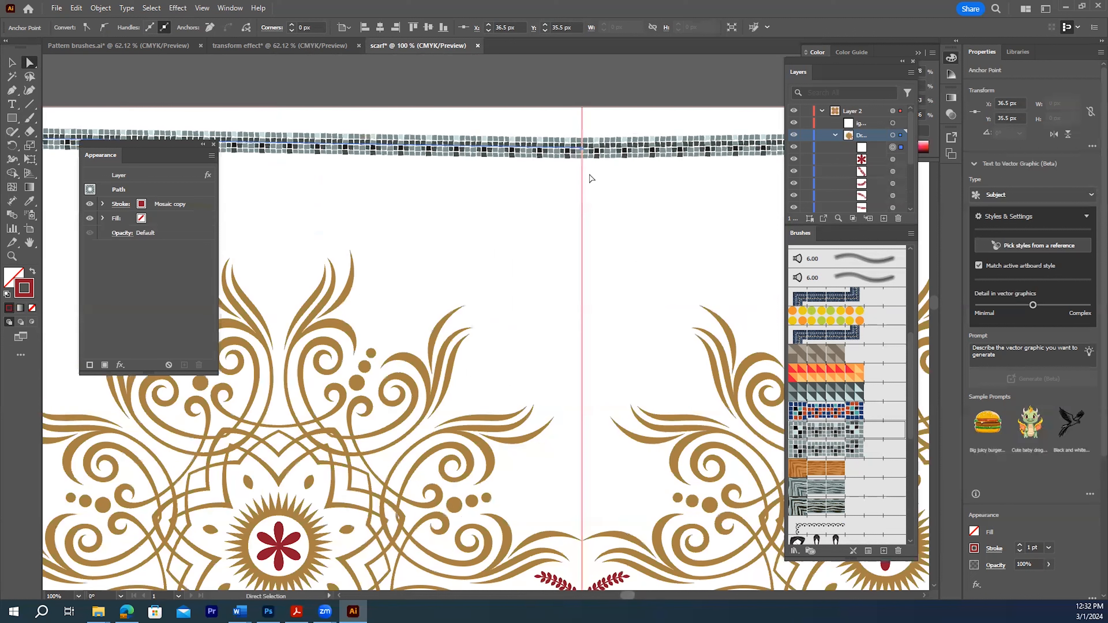
drag(585, 151, 582, 131)
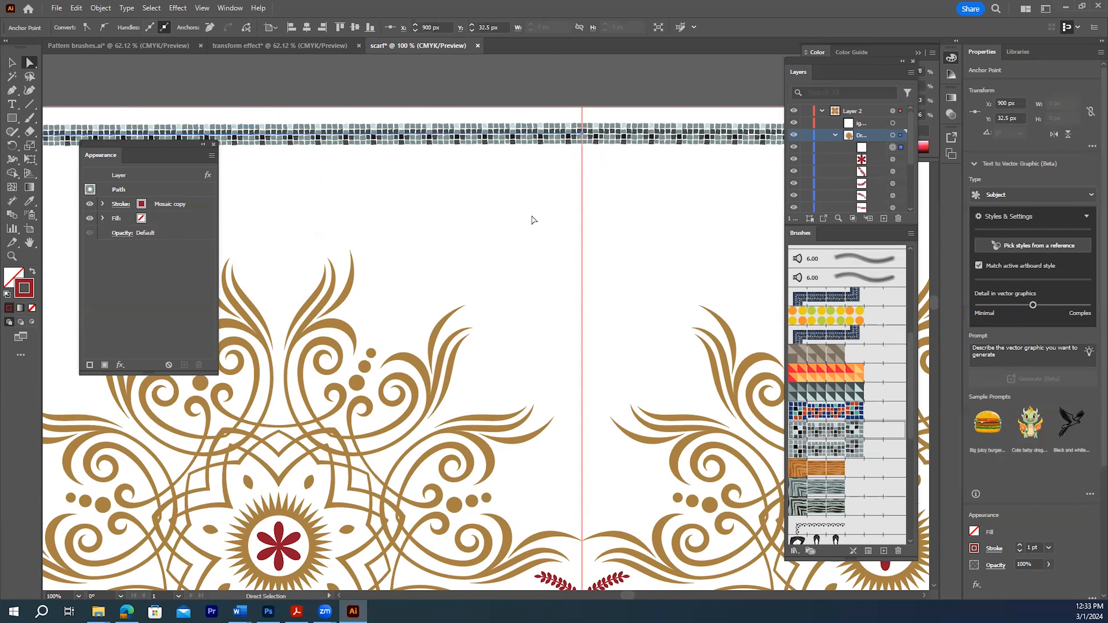
scroll(515, 245, up, 3)
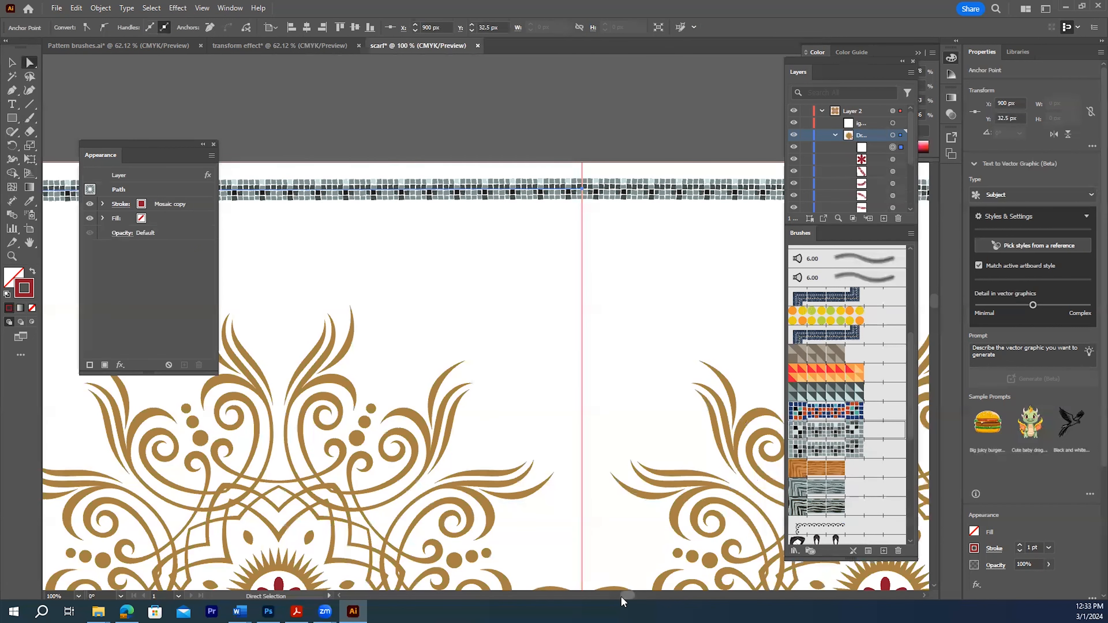
drag(623, 598, 590, 595)
click(12, 256)
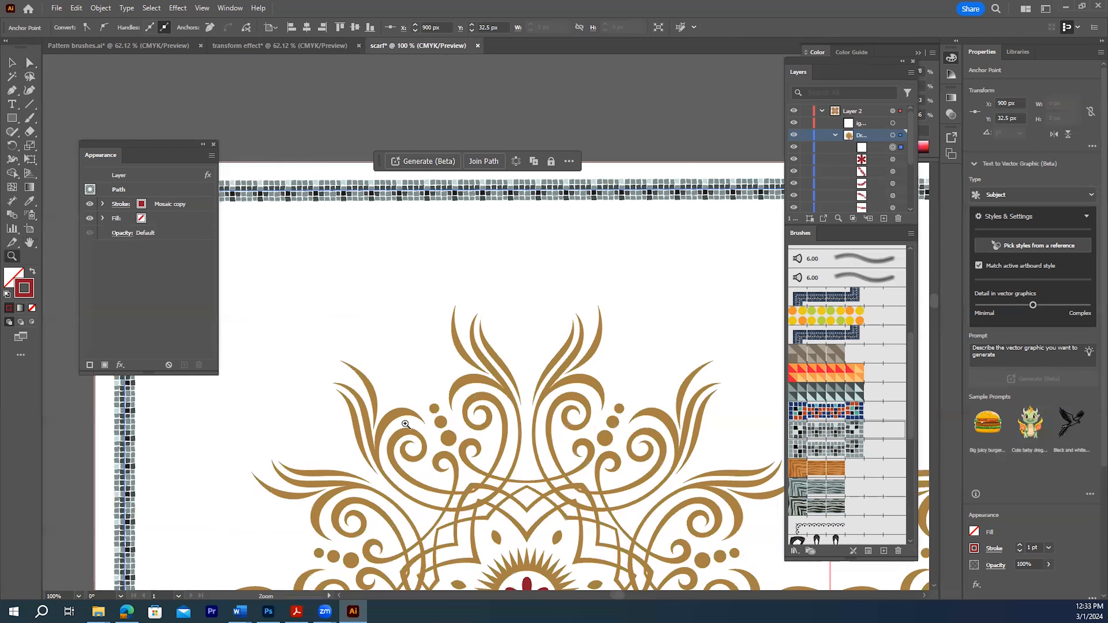
drag(403, 420, 341, 332)
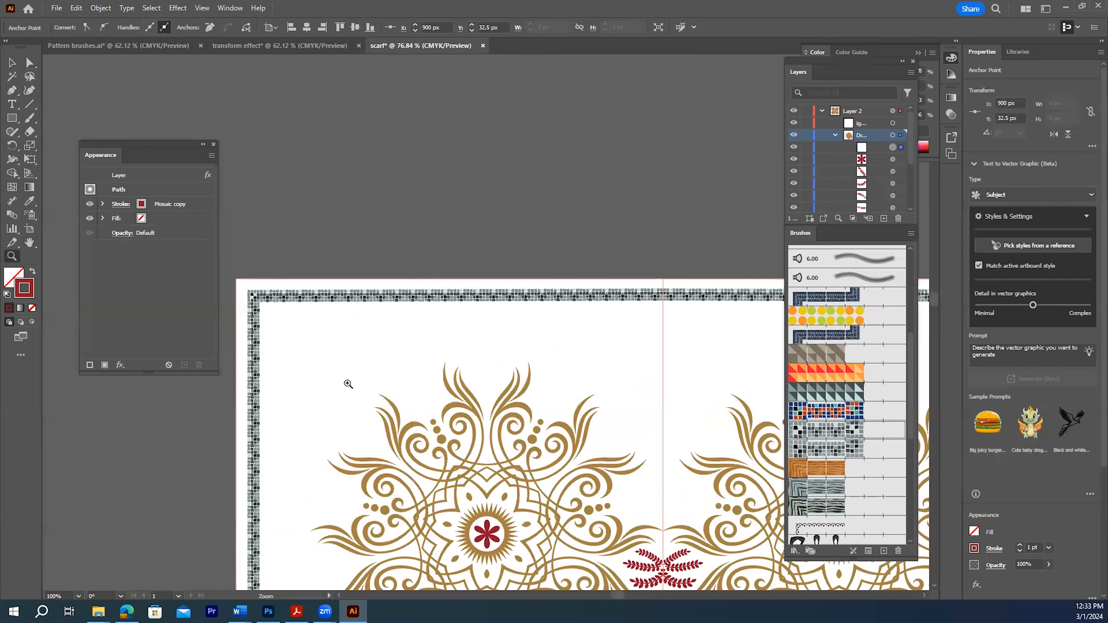
scroll(363, 324, down, 5)
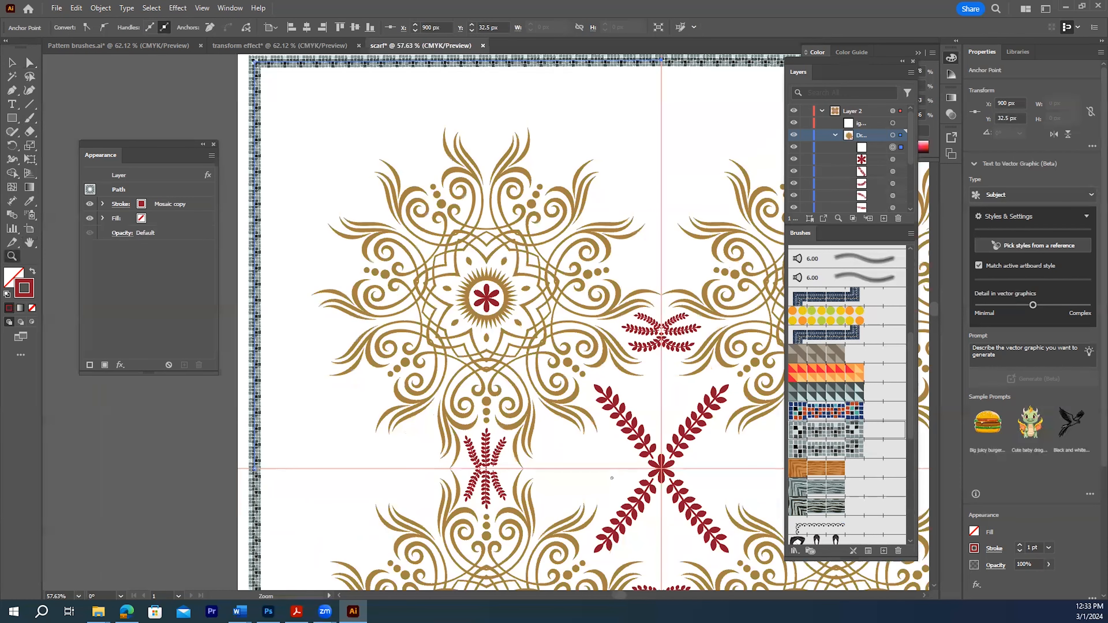
- Keep the Paintbrush tool options as they are and apply the Rococo pattern brush to the selected border path
scroll(361, 322, up, 2)
click(29, 118)
double_click(29, 118)
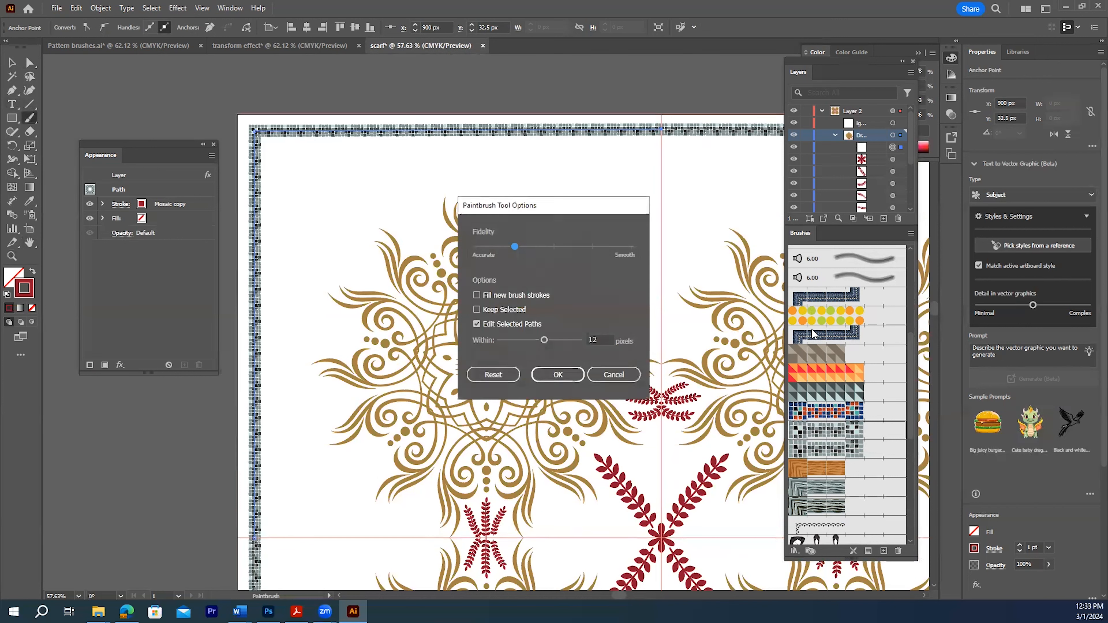
key(Return)
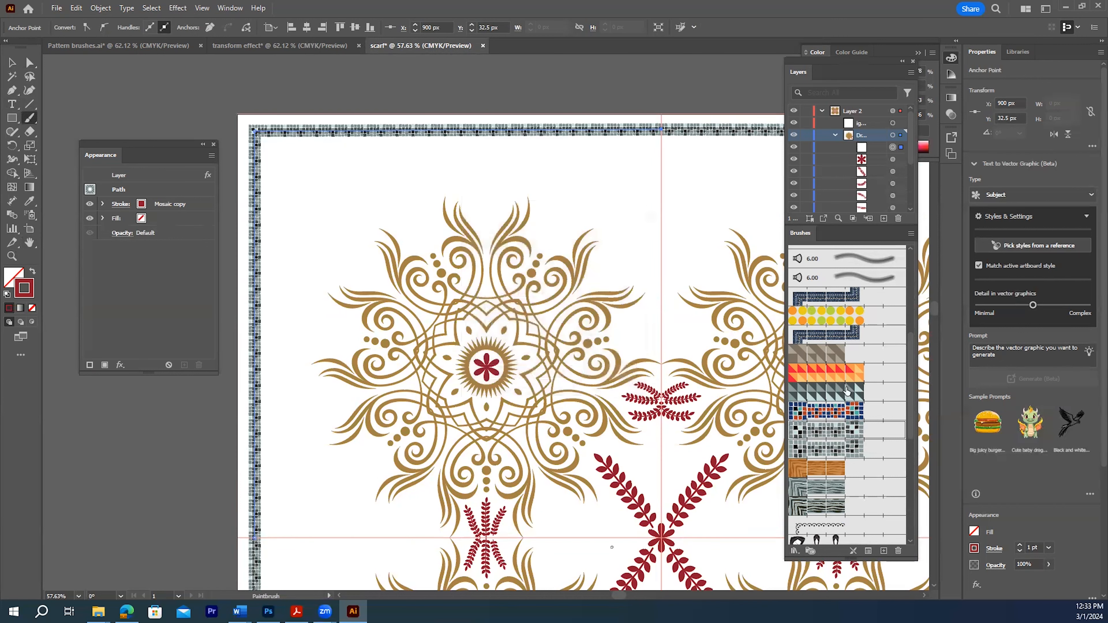
scroll(859, 428, down, 5)
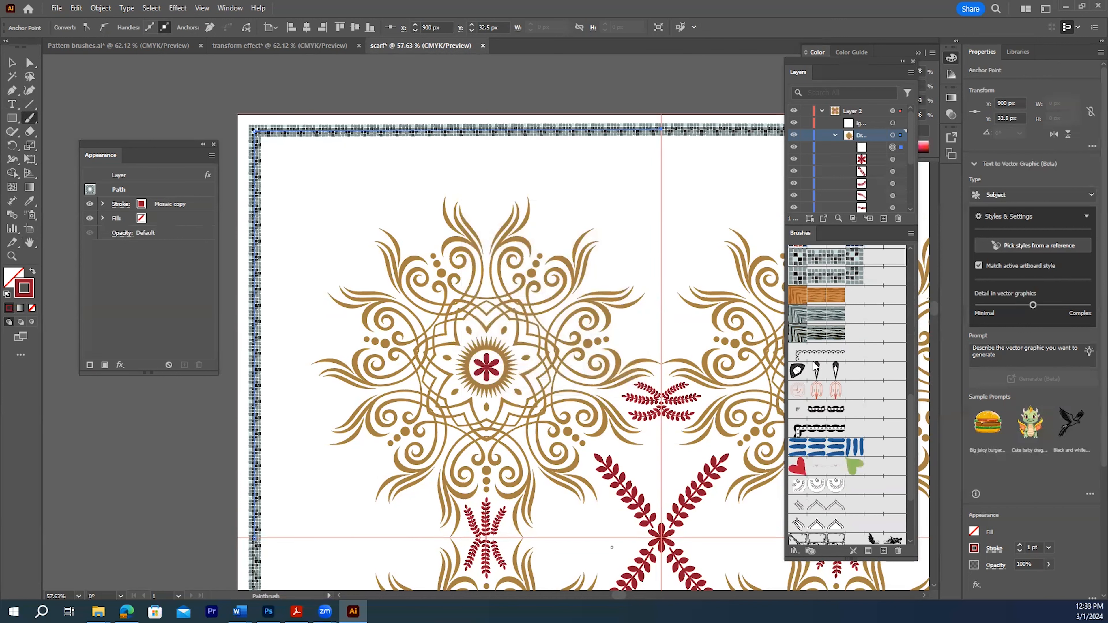
scroll(854, 389, down, 1)
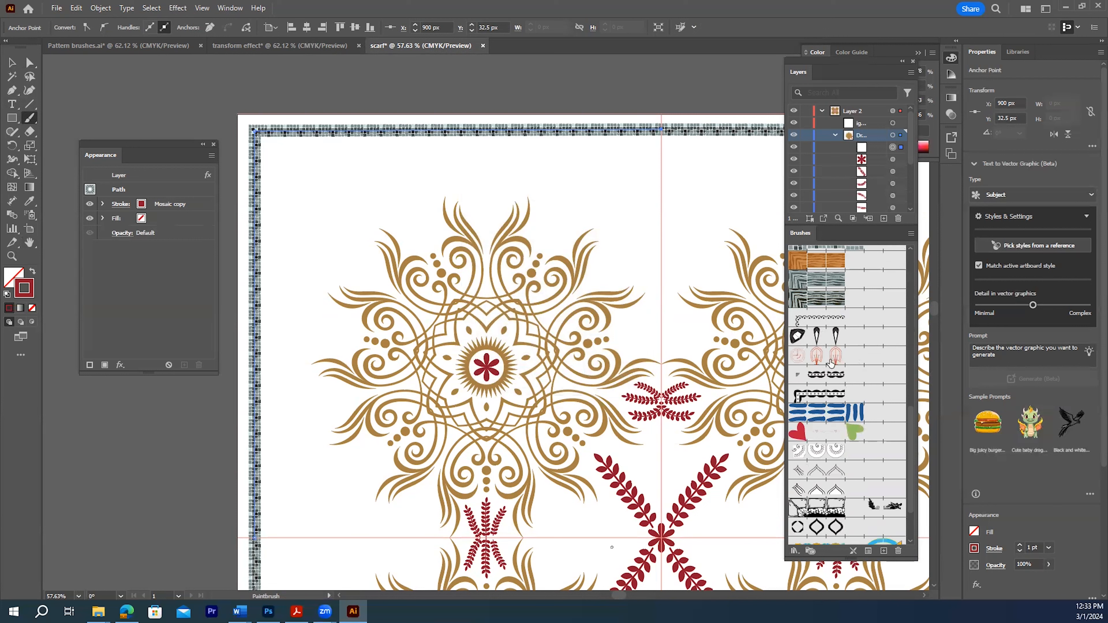
scroll(855, 392, down, 2)
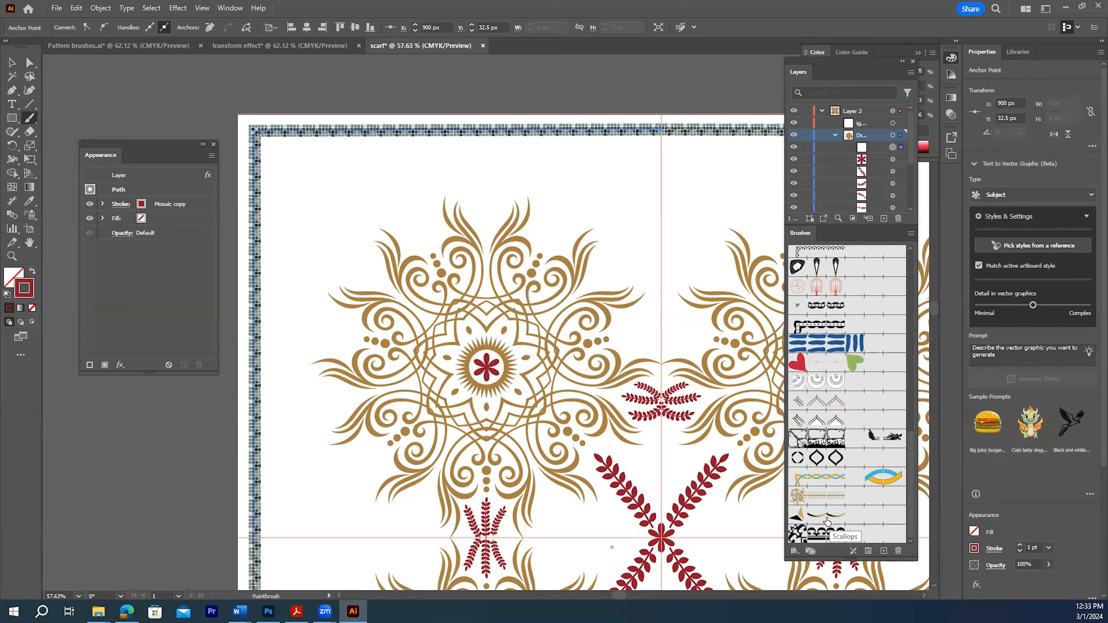
click(821, 503)
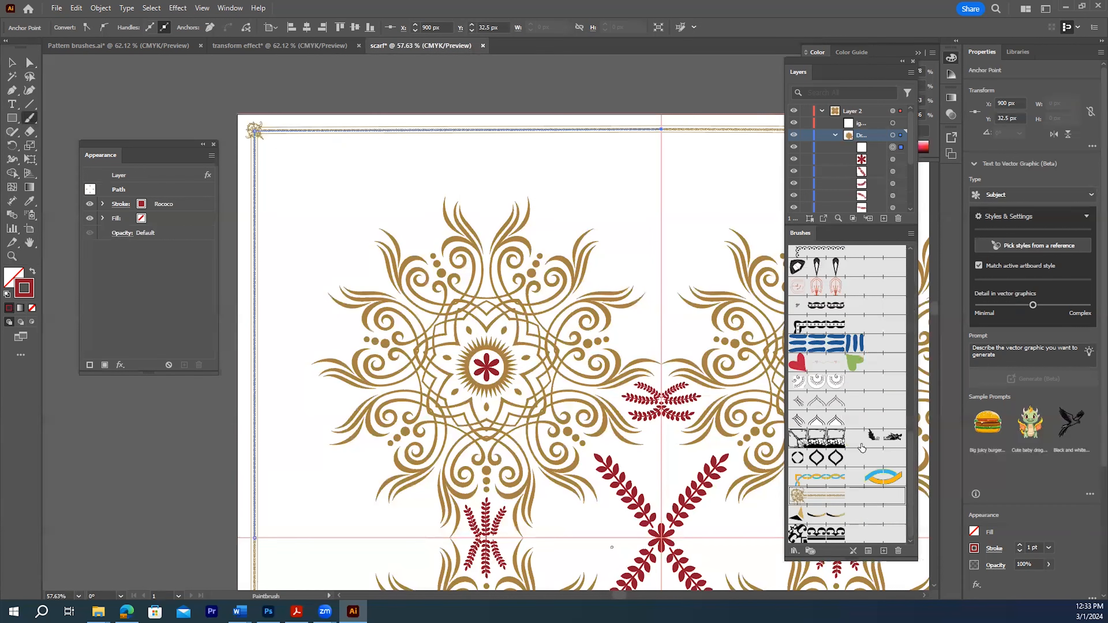
- Deselect the Rococo border path and dismiss the Paintbrush tool options
scroll(862, 450, up, 3)
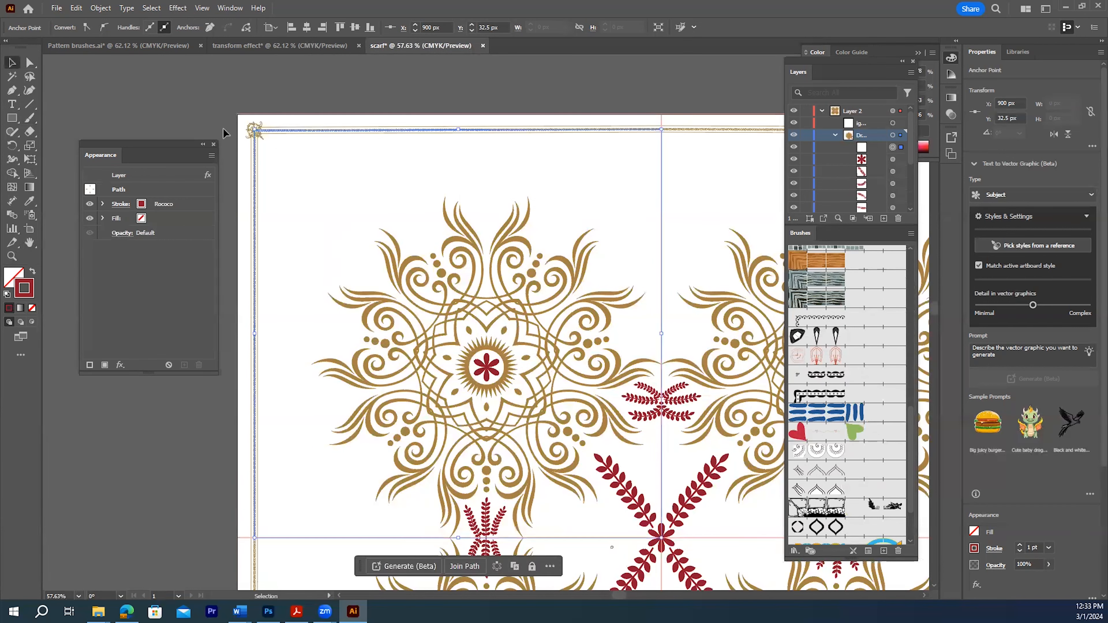
ctrl+click(366, 219)
key(Return)
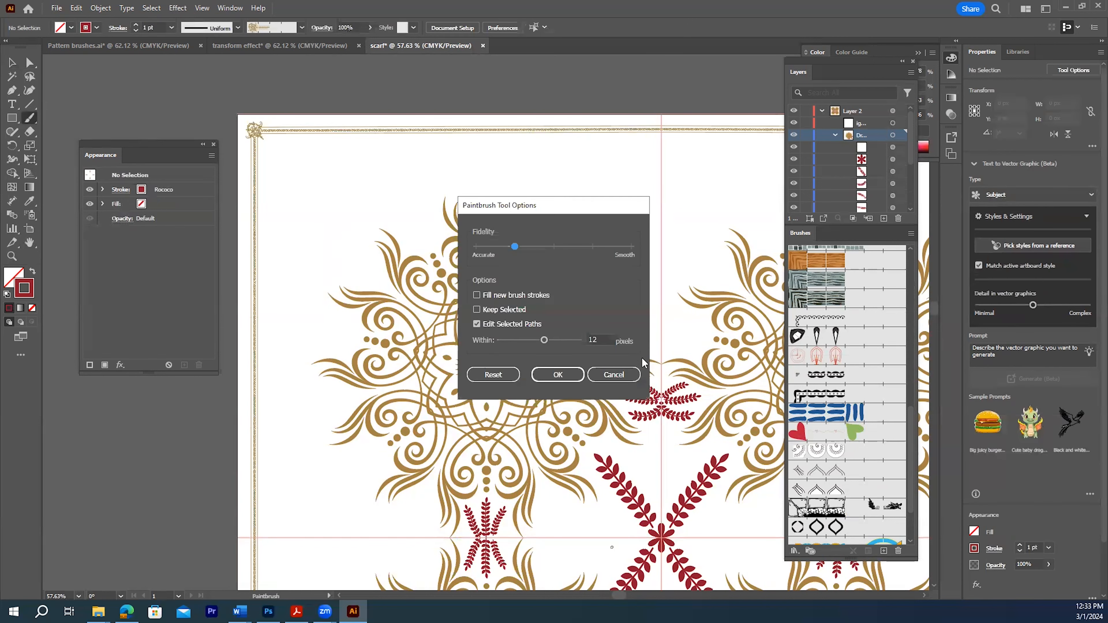
click(613, 375)
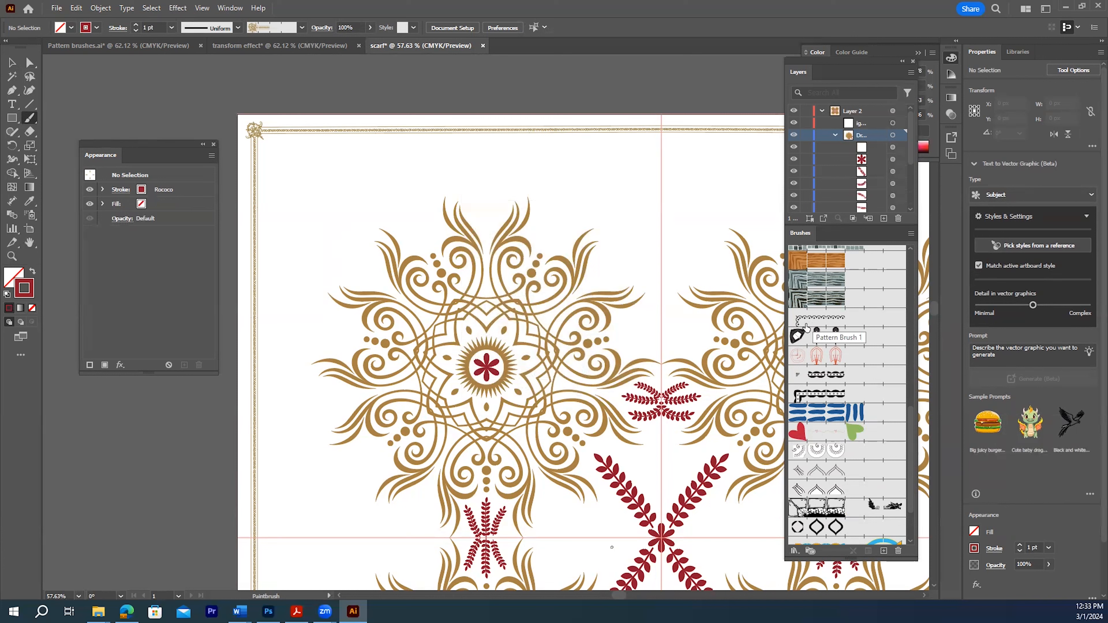
- Try freehand vertical strokes just inside the Rococo border with the Mosaic copy and Rococo brushes, undoing each one
scroll(820, 325, up, 3)
click(826, 300)
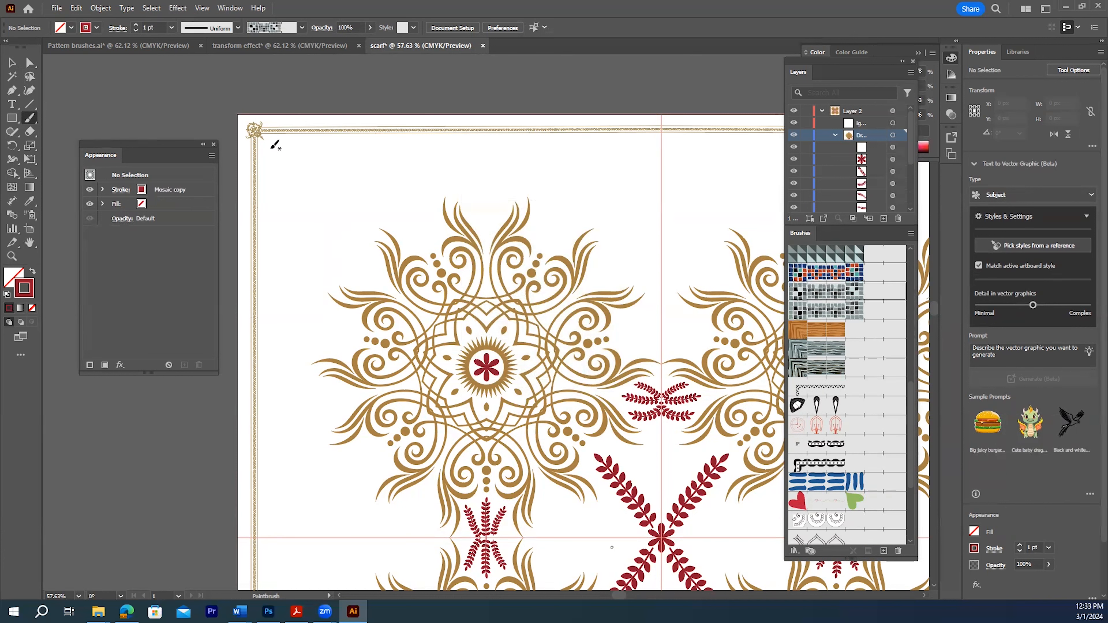
drag(271, 148, 278, 373)
key(ctrl+z)
drag(268, 147, 258, 400)
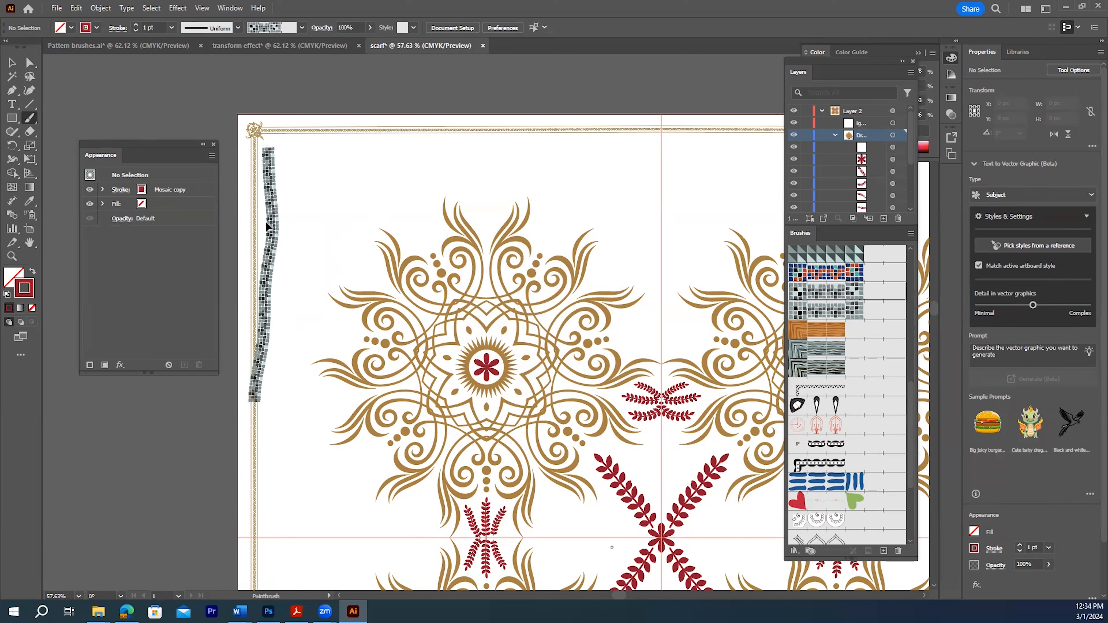
key(ctrl+z)
key(ctrl+z)
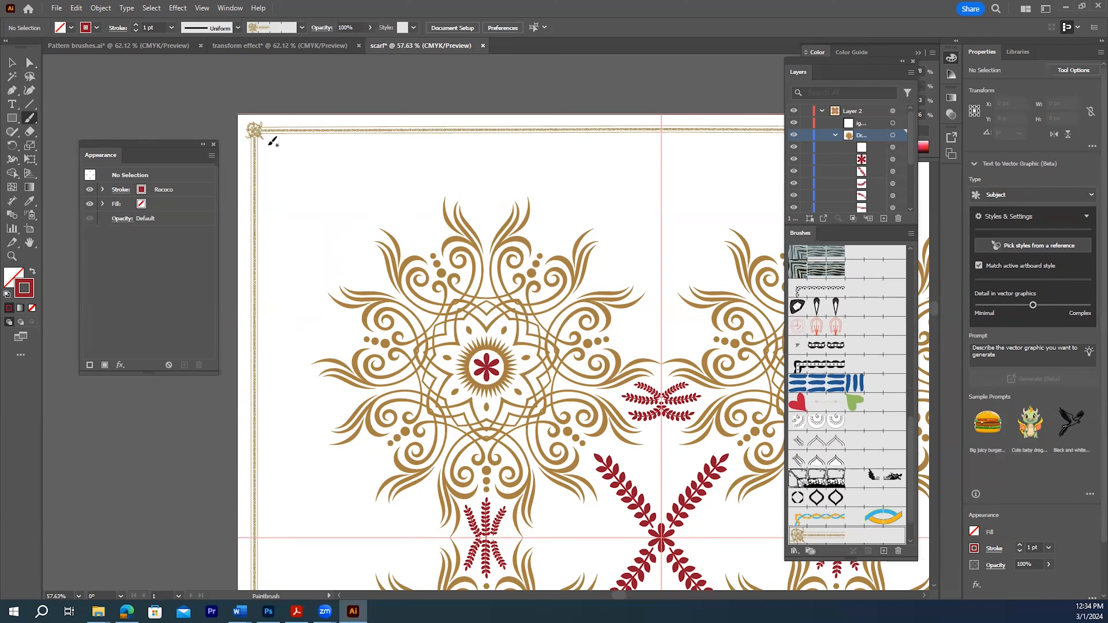
drag(271, 151, 266, 512)
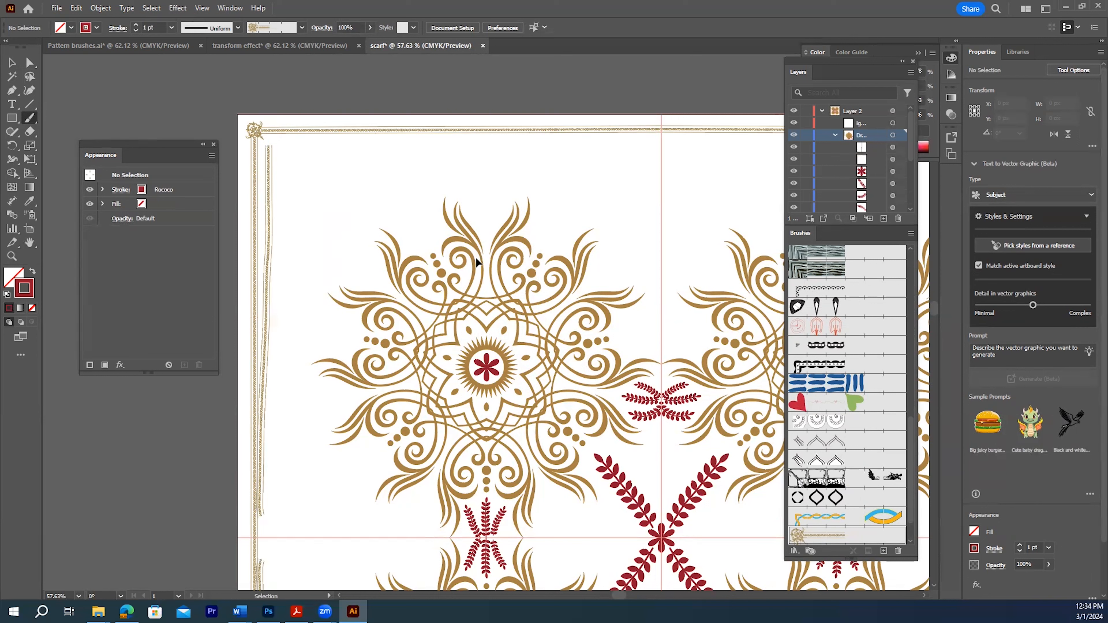
key(ctrl+z)
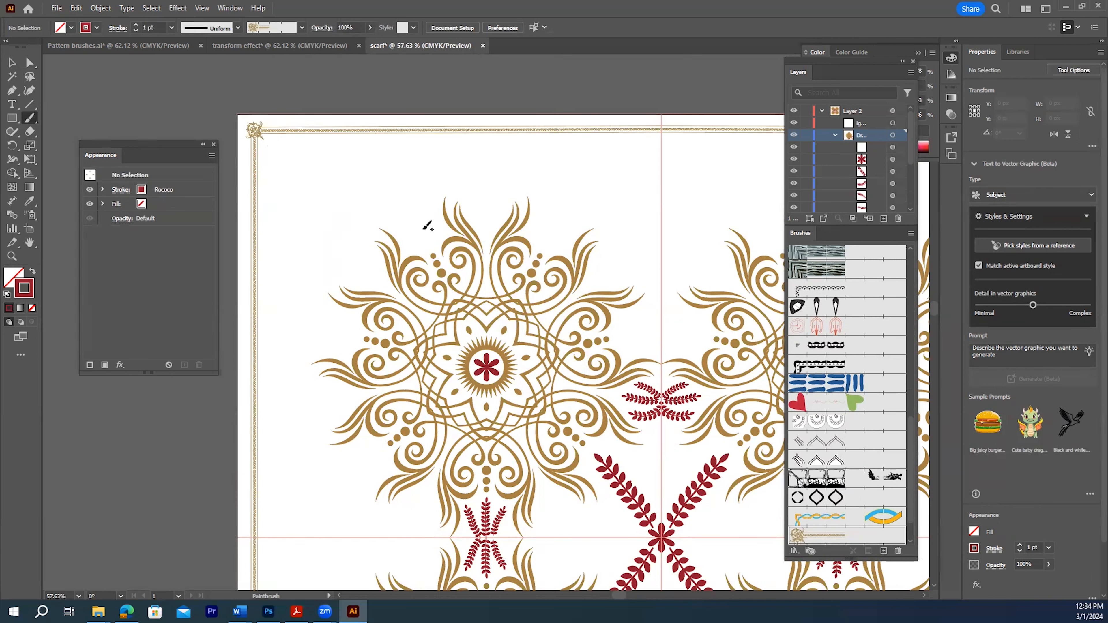
- Paint two straight Mosaic copy strokes inside the Rococo border, one down to the horizontal mirror line and one across to the vertical mirror line
scroll(882, 428, up, 5)
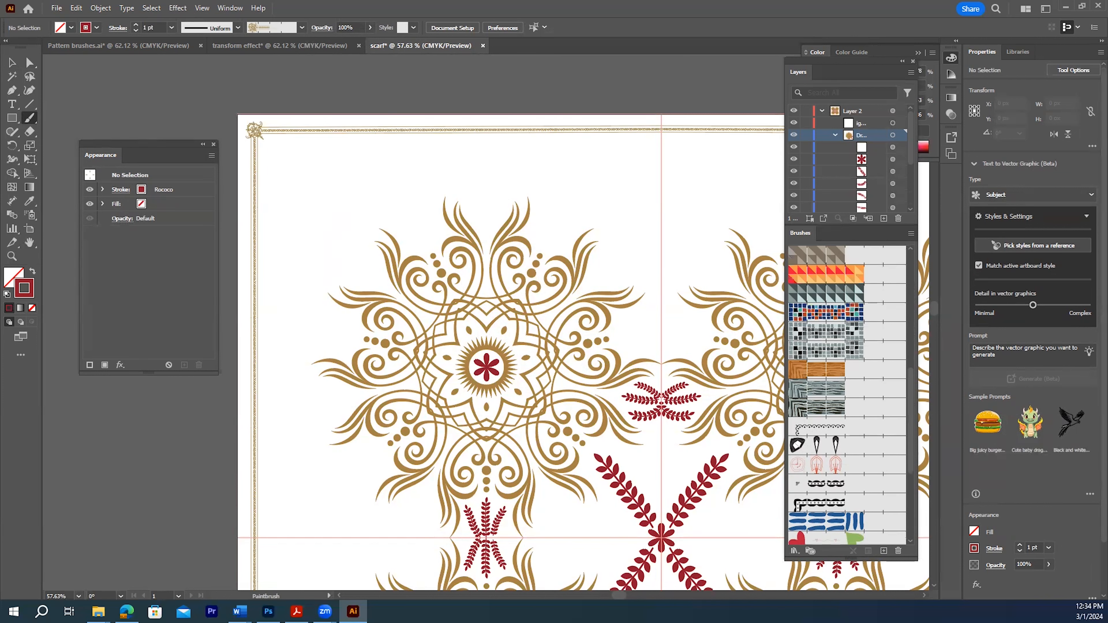
click(12, 62)
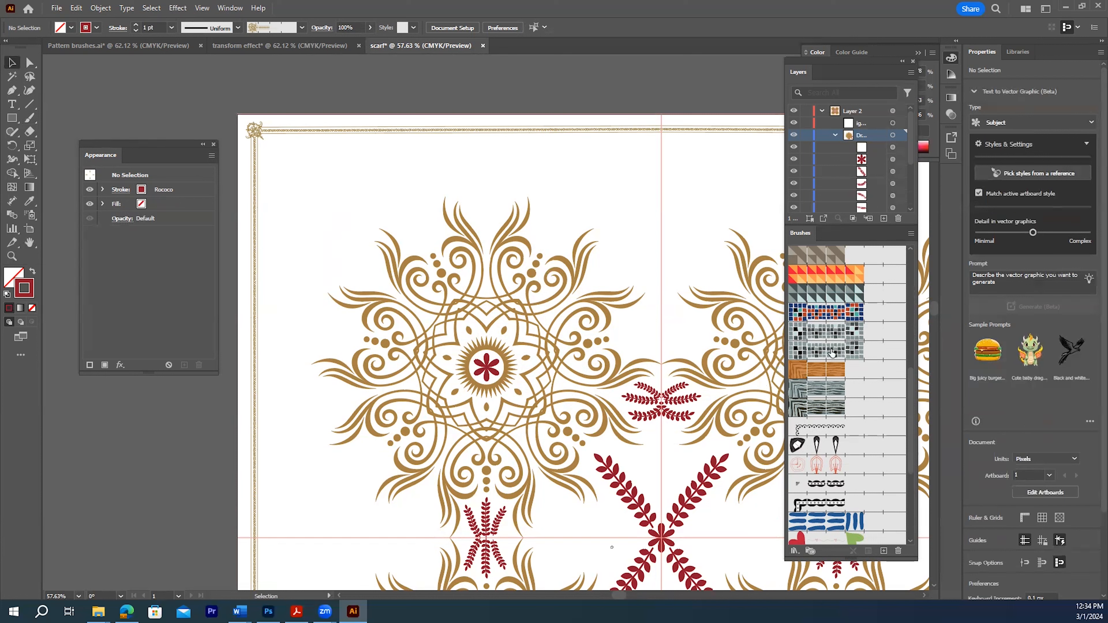
click(833, 334)
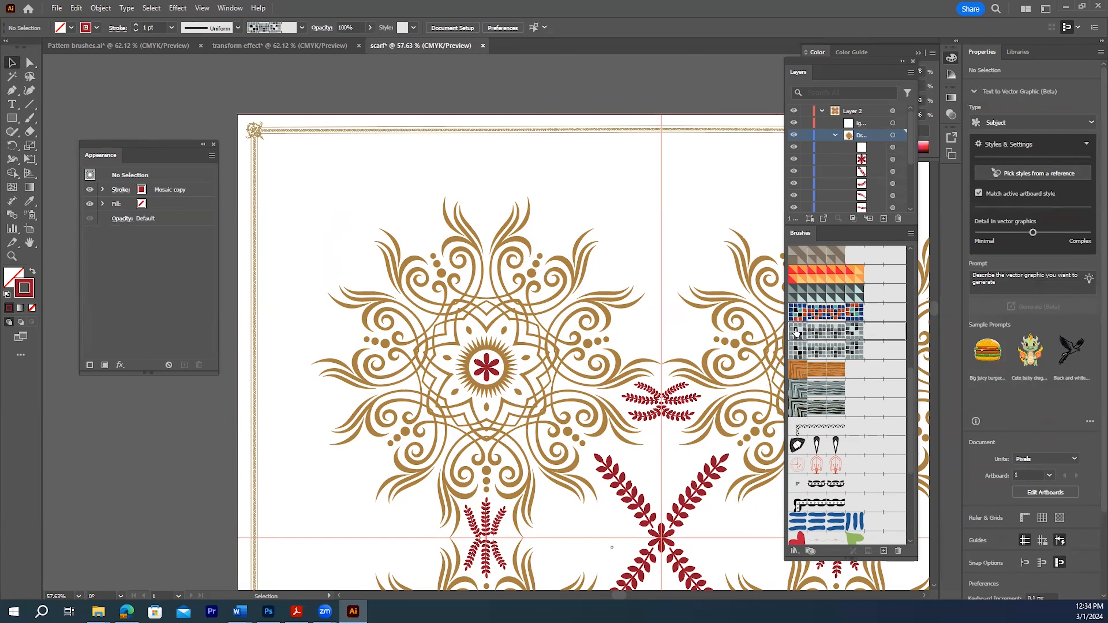
click(30, 118)
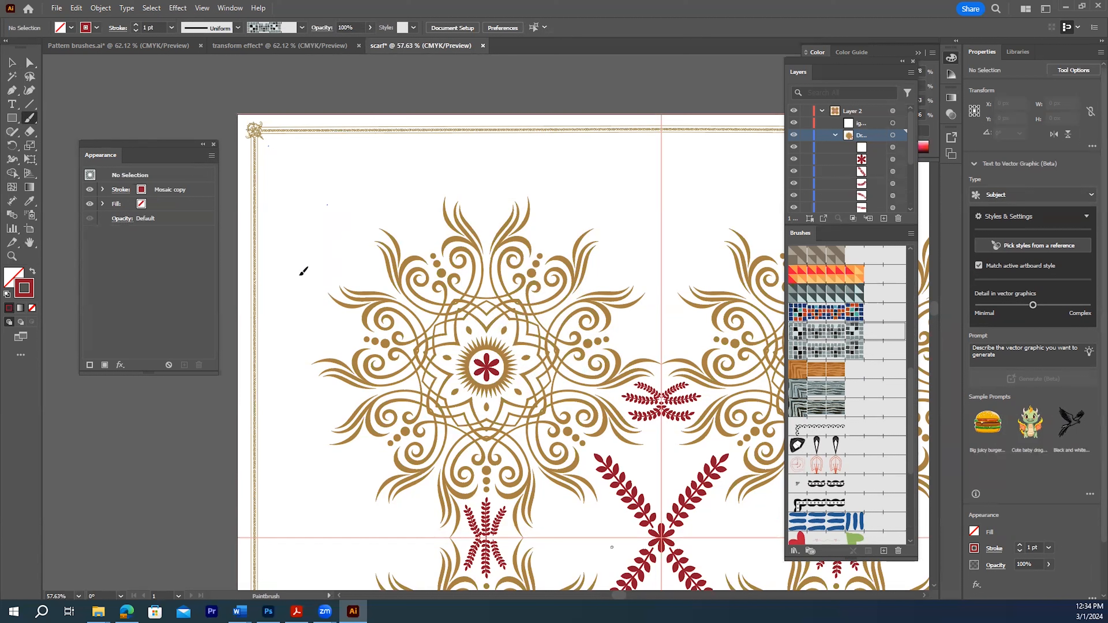
drag(269, 148, 328, 204)
key(ctrl+z)
mouse_move(268, 146)
mouse_down()
mouse_move(262, 500)
mouse_move(276, 534)
mouse_up()
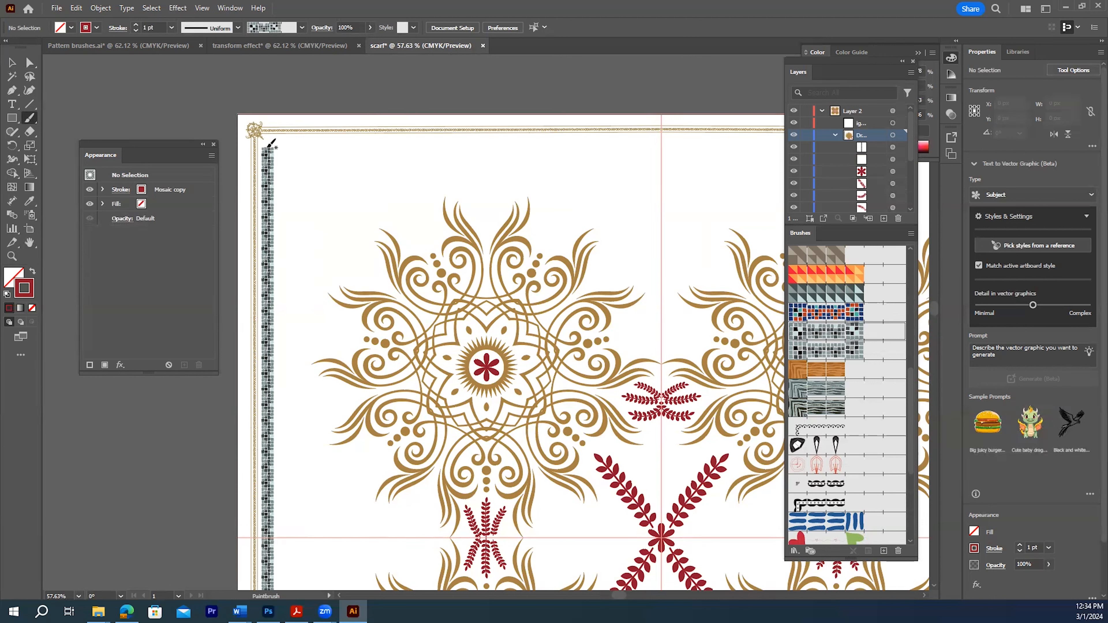
drag(268, 148, 662, 147)
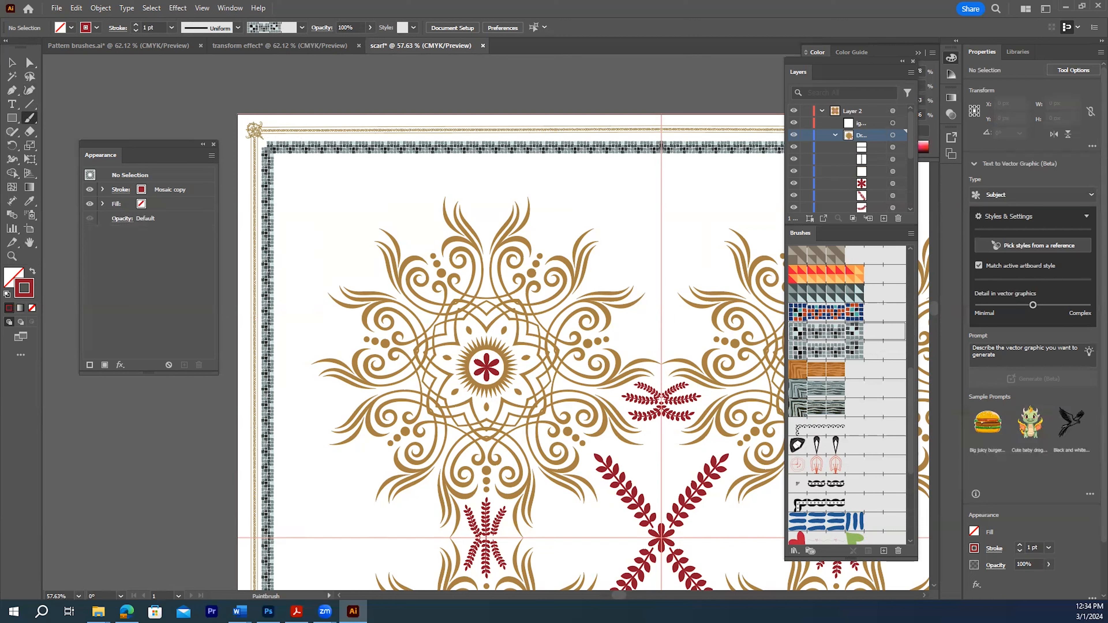
- Move the horizontal mosaic stroke's corner endpoint to X 51.5, Y 69.5 px so it meets the vertical stroke's outer edge
click(11, 256)
drag(231, 126, 463, 339)
click(30, 63)
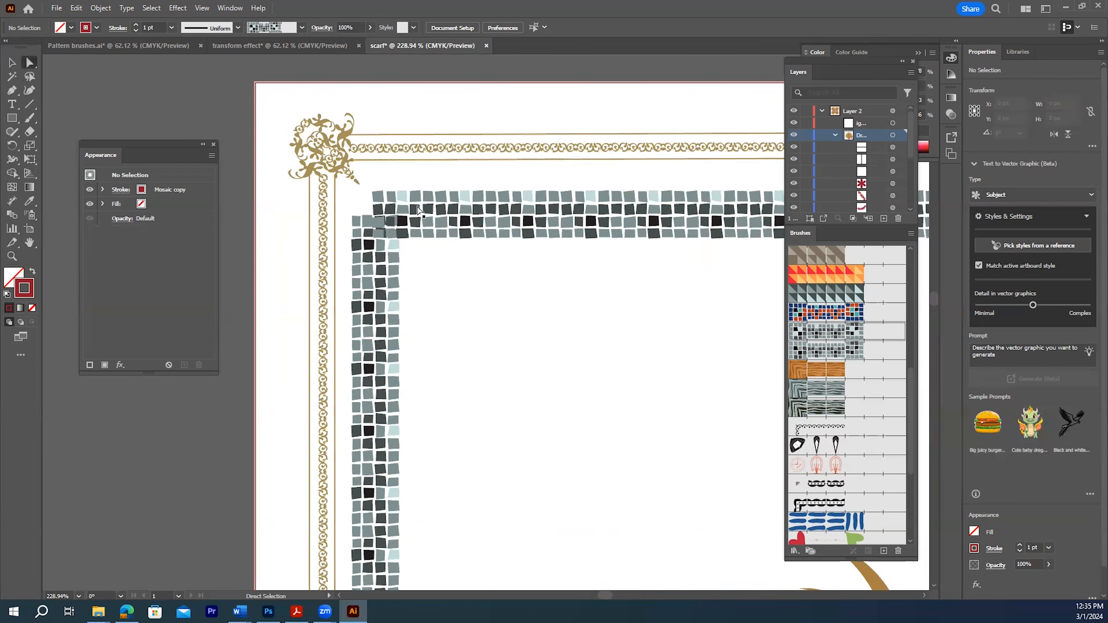
click(379, 218)
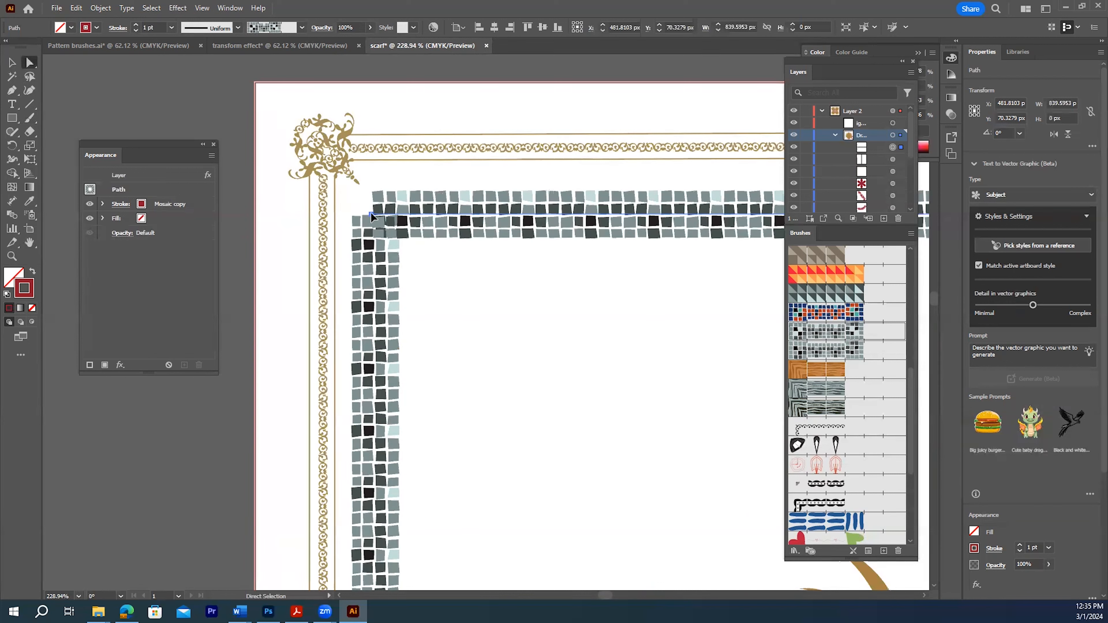
click(369, 214)
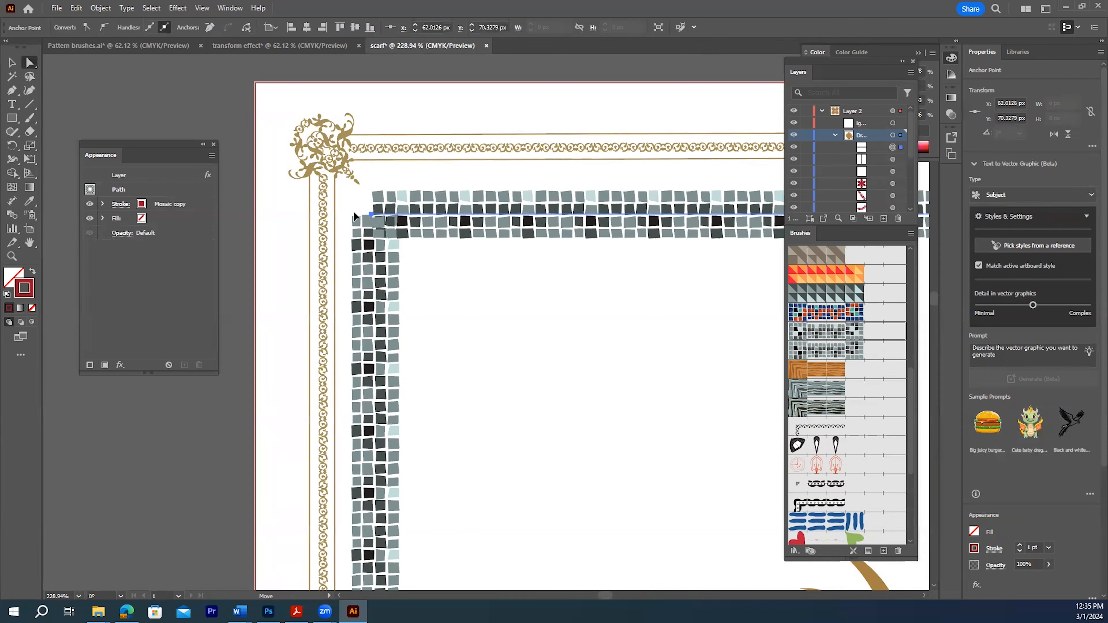
drag(354, 216, 355, 213)
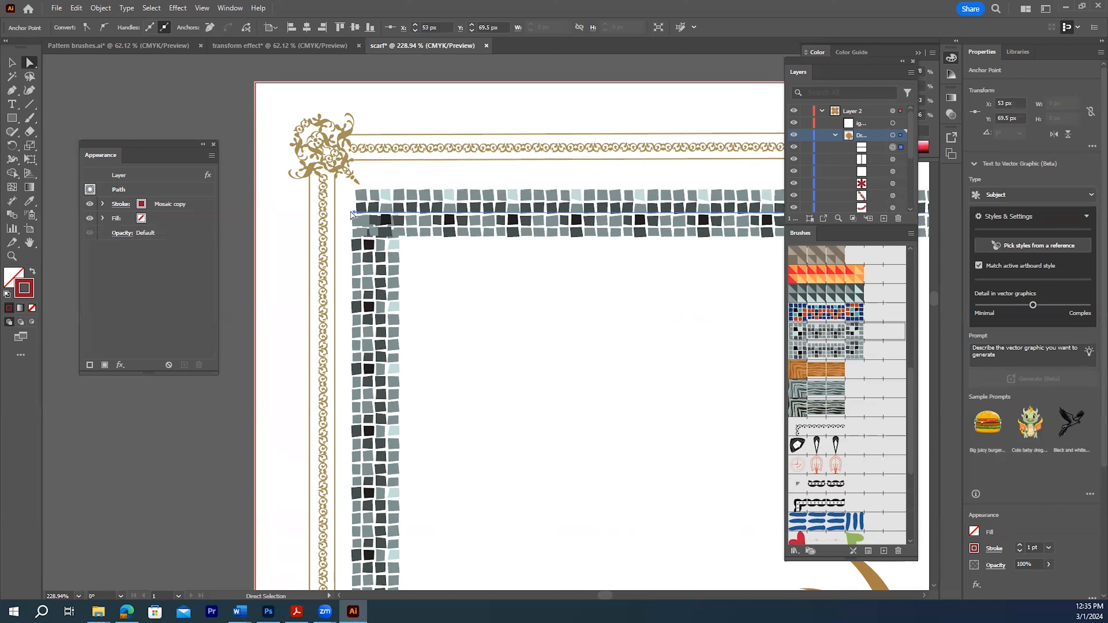
click(354, 214)
drag(365, 224, 365, 223)
click(12, 257)
alt+click(560, 455)
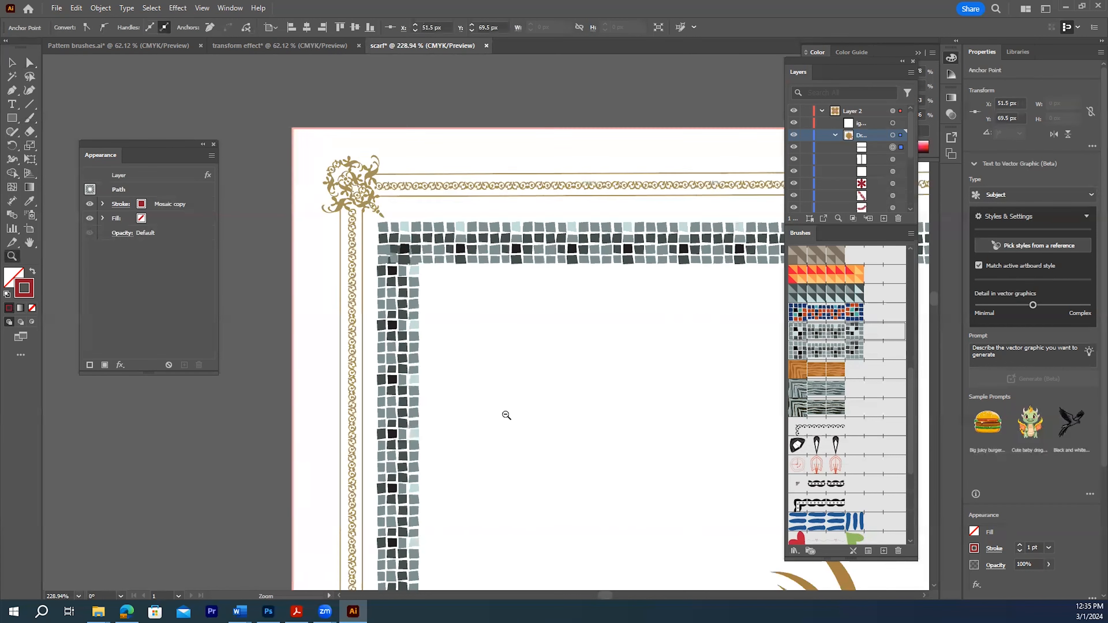
- Deselect the mosaic stroke and examine the mosaic border and mirrored motifs across the whole scarf
mouse_move(606, 594)
mouse_down()
mouse_move(670, 597)
mouse_move(624, 591)
mouse_up()
scroll(624, 552, down, 5)
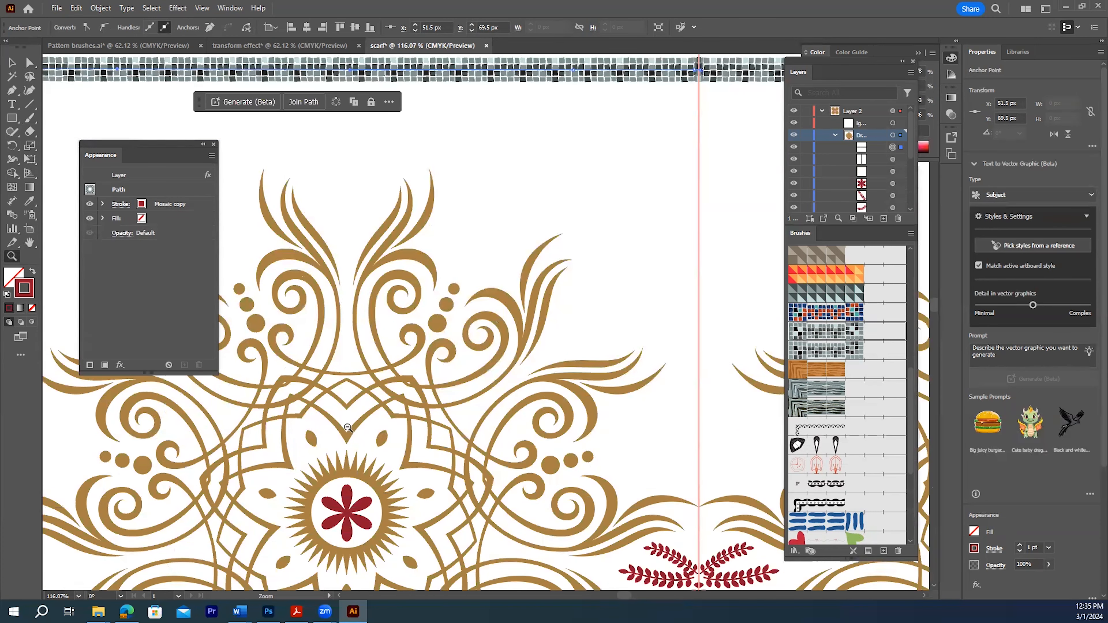
alt+click(377, 451)
alt+click(388, 442)
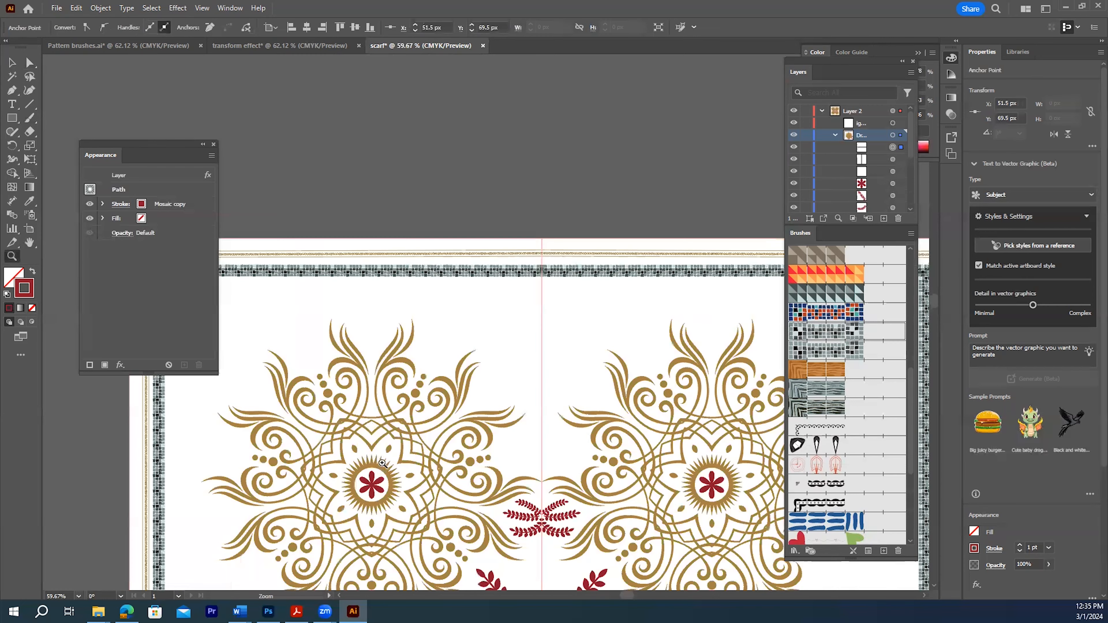
alt+click(382, 465)
scroll(389, 465, down, 4)
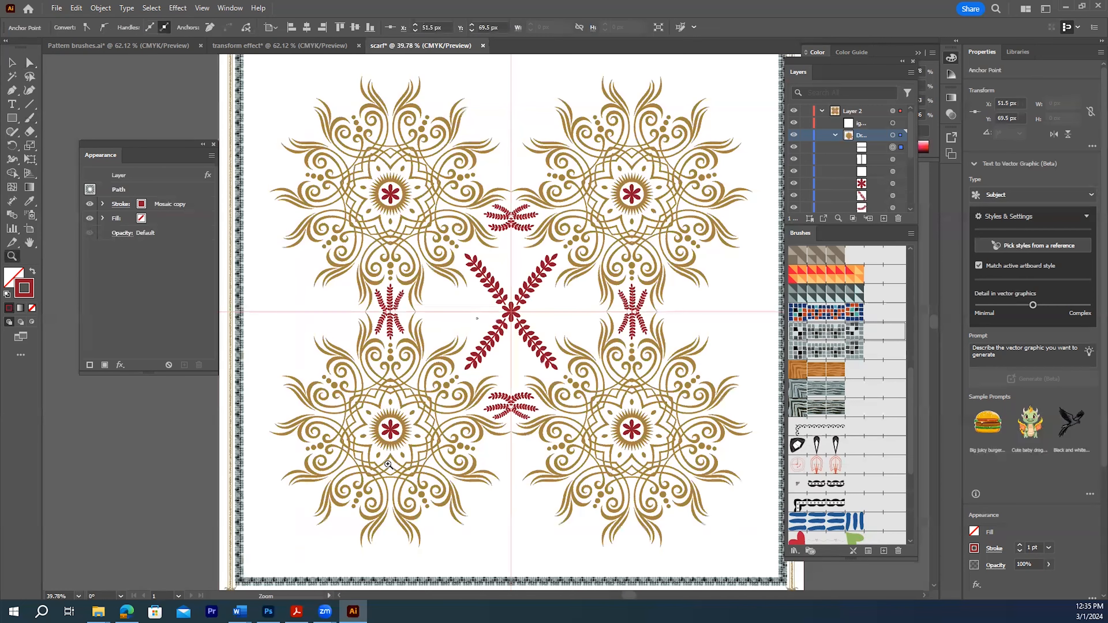
scroll(390, 454, up, 3)
click(12, 62)
click(507, 222)
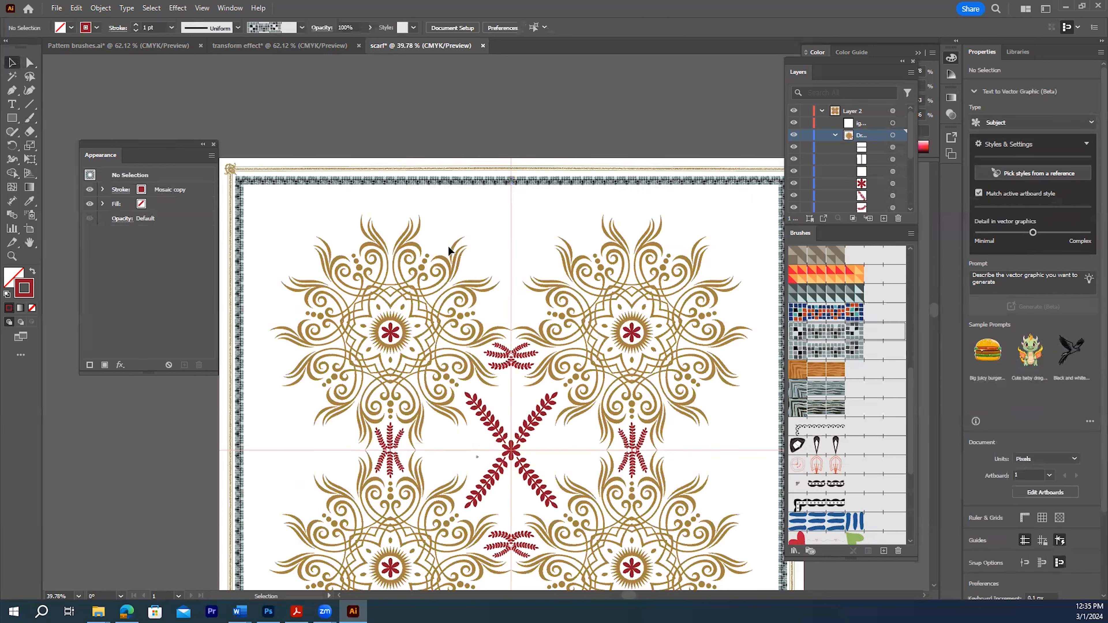
scroll(504, 310, down, 2)
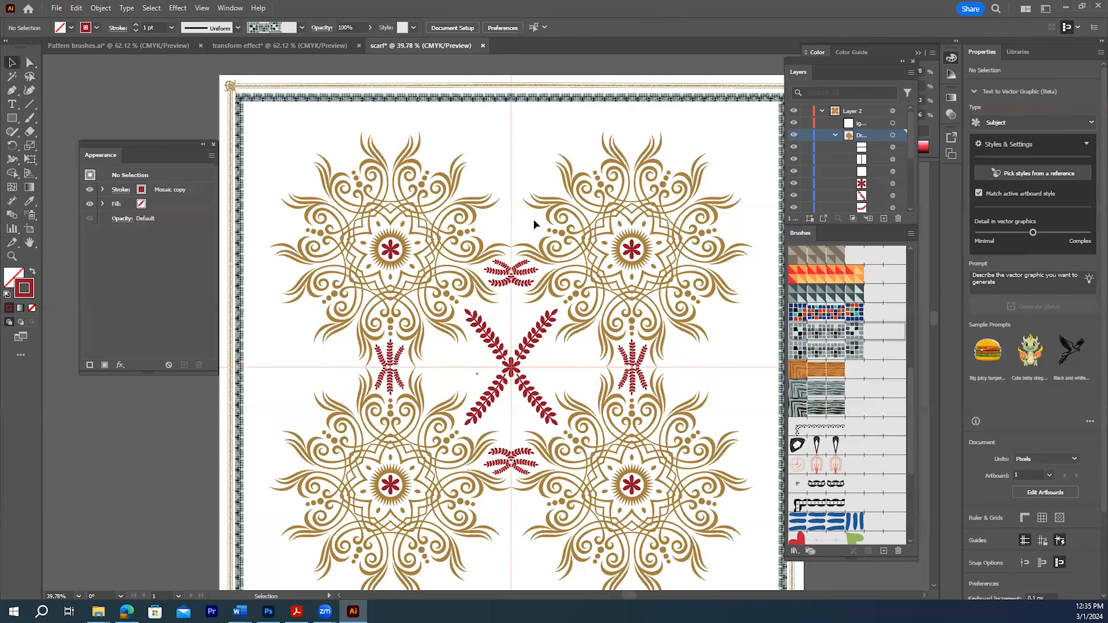
scroll(499, 267, up, 1)
scroll(863, 174, down, 2)
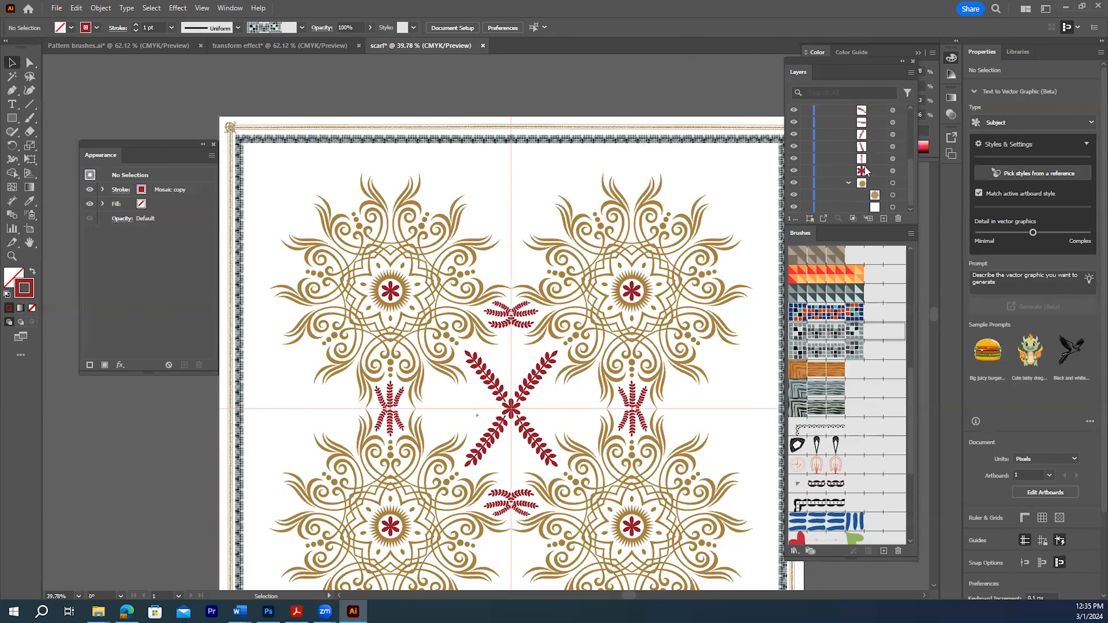
- Remove the stroke from the 900 px square at the bottom of the medallion group
click(893, 207)
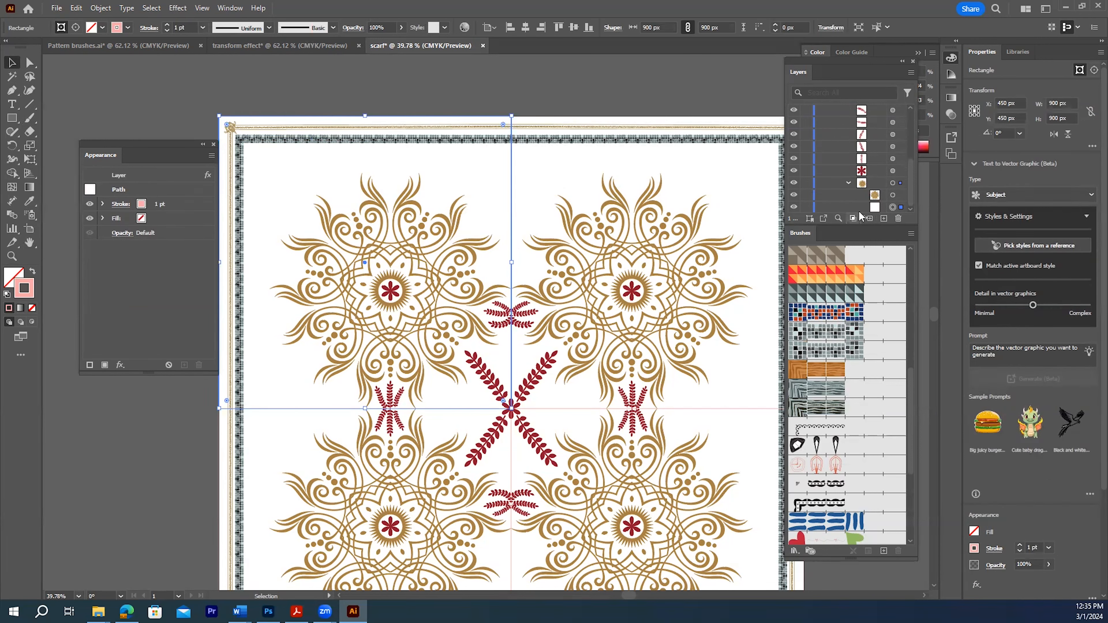
click(31, 308)
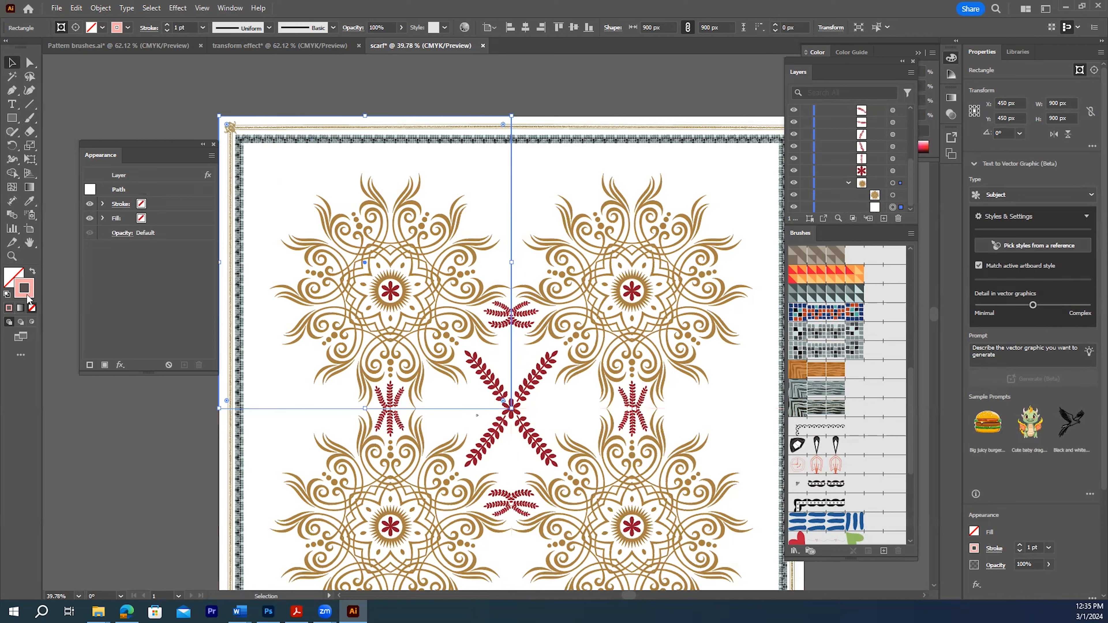
- Try to fill the selected 900 px square with black (000000), and reset the fill to none
click(16, 281)
double_click(17, 280)
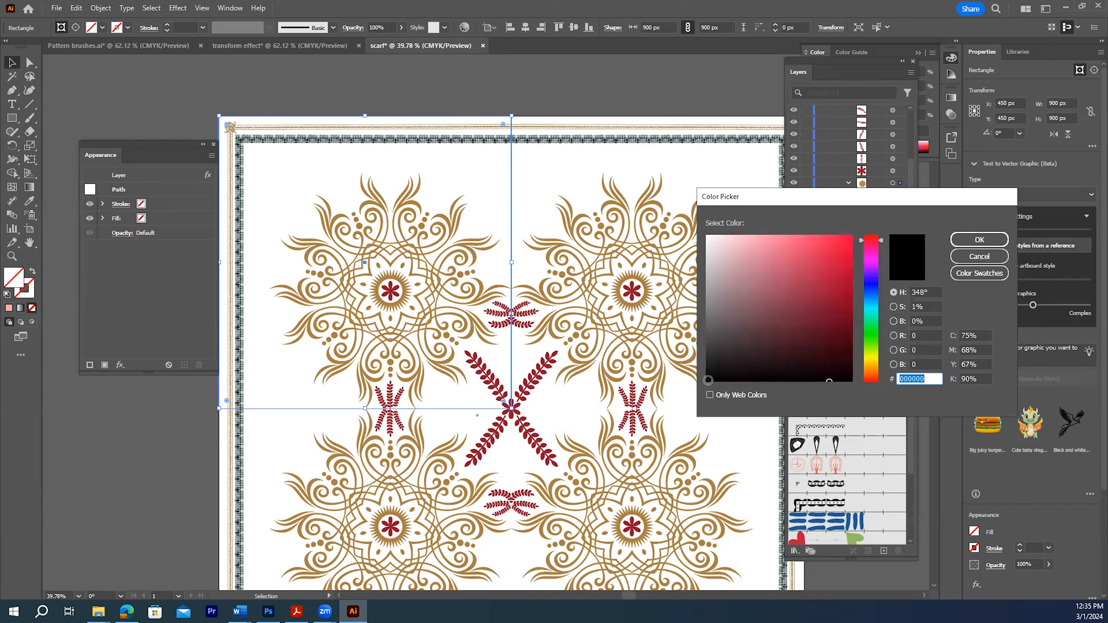
click(708, 381)
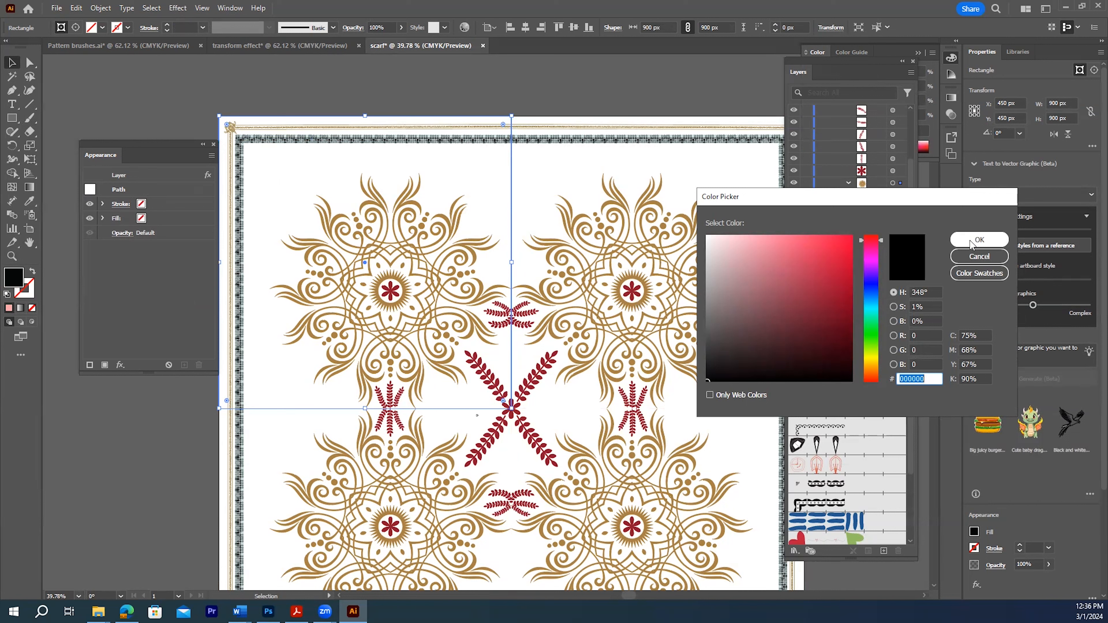
click(979, 240)
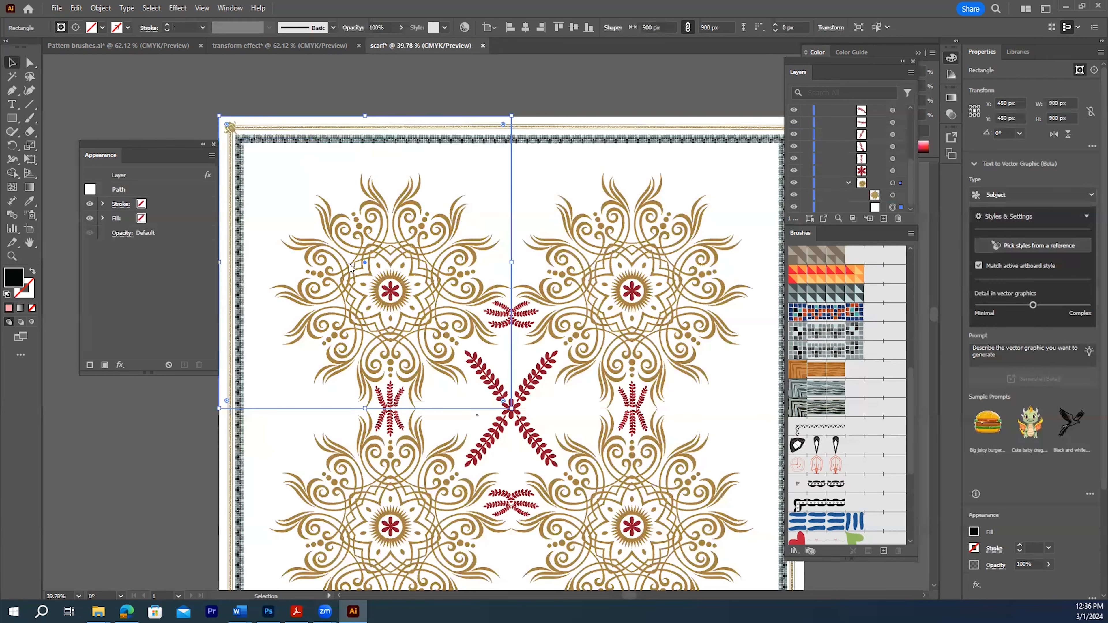
key(slash)
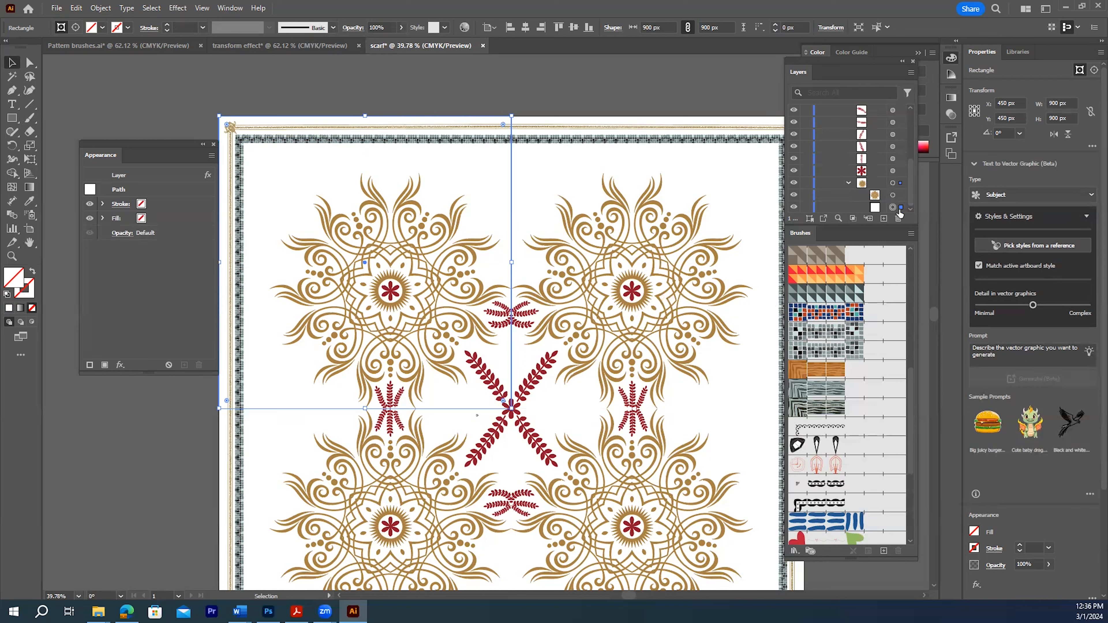
- Fill the 900 px square with black (000000) as the scarf's background and deselect it
double_click(18, 279)
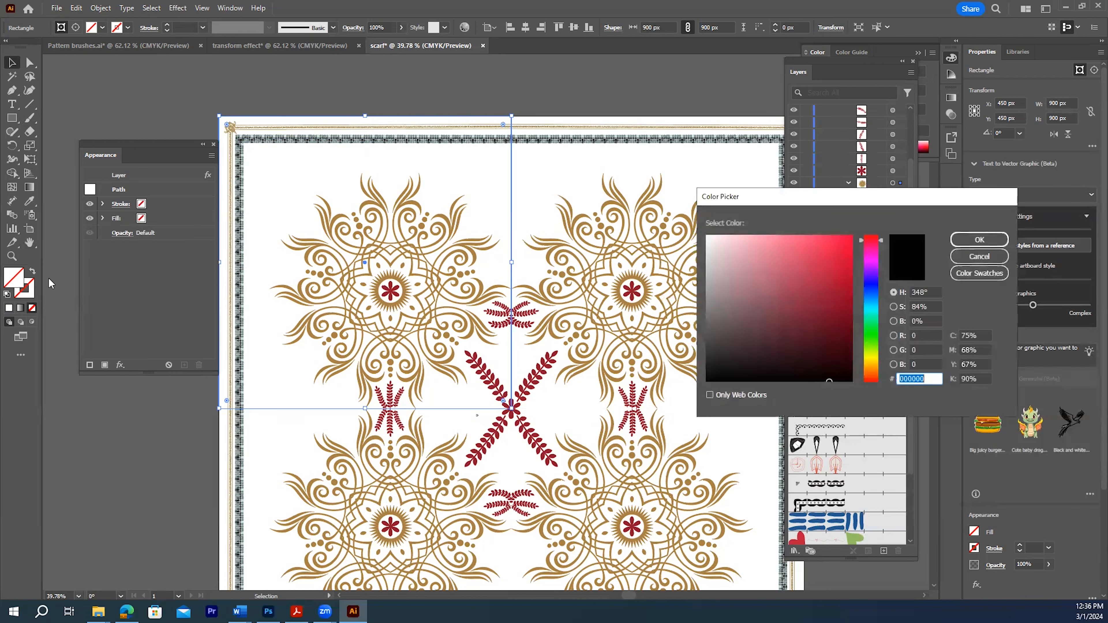
drag(718, 371, 708, 379)
click(980, 239)
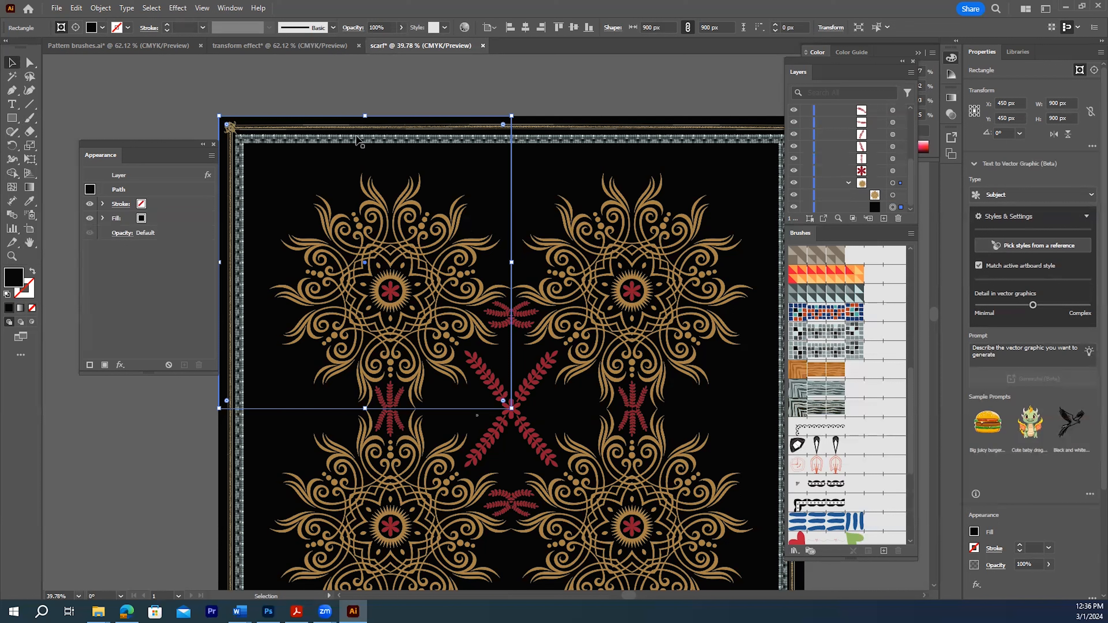
scroll(902, 168, up, 5)
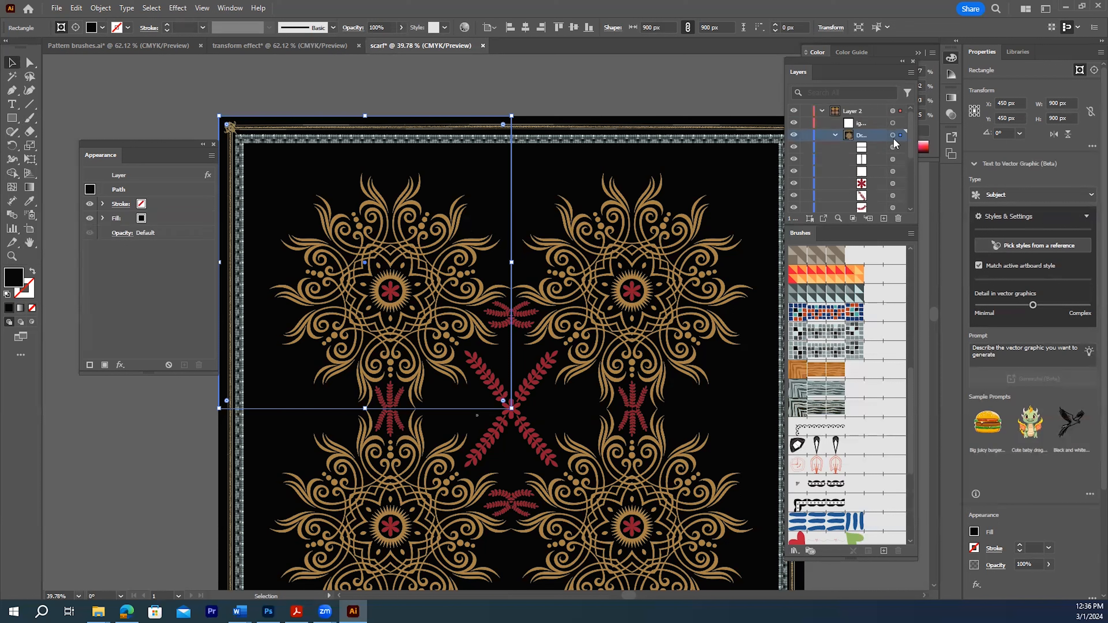
click(646, 86)
- Open the Save for Web export for the scarf artboard, with PNG-24 as the format at 1800 by 1800 px
key(z)
drag(566, 290, 471, 289)
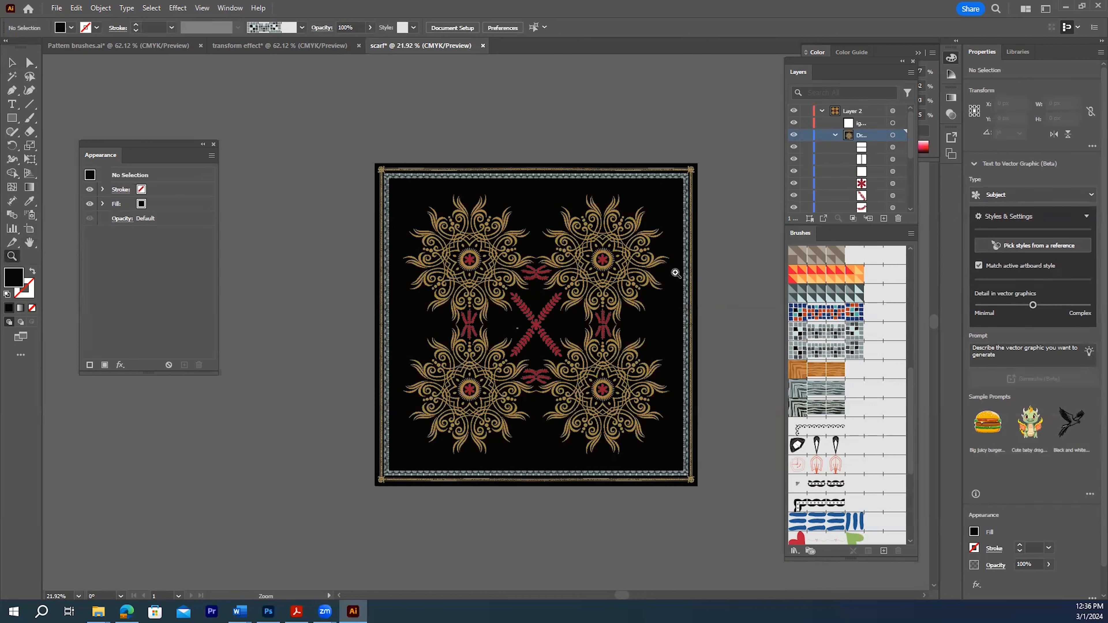
drag(577, 321, 622, 372)
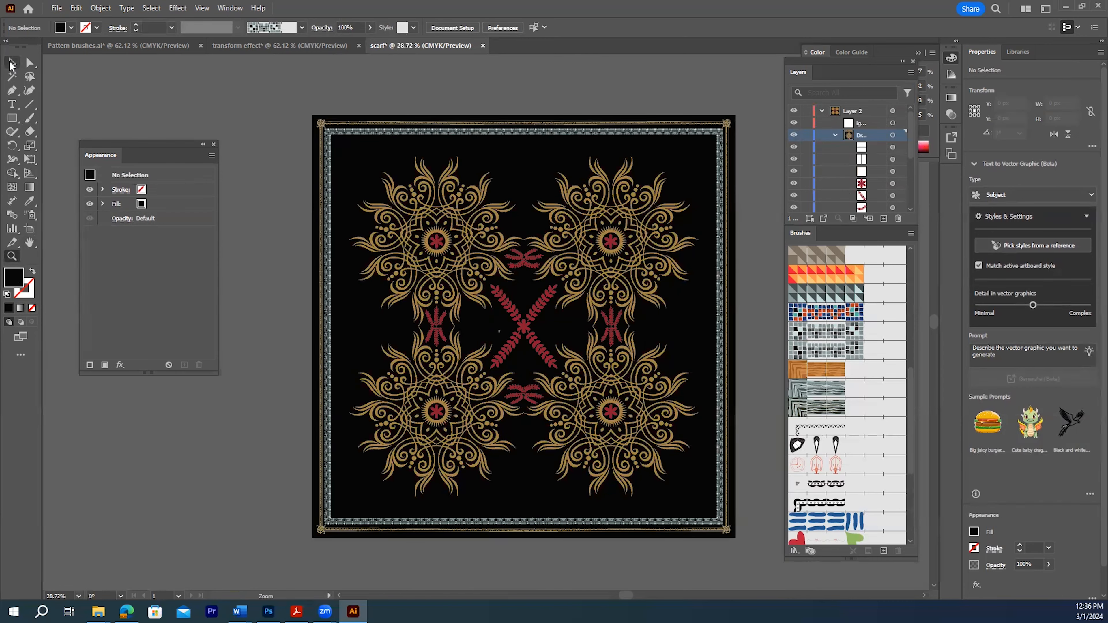
click(12, 62)
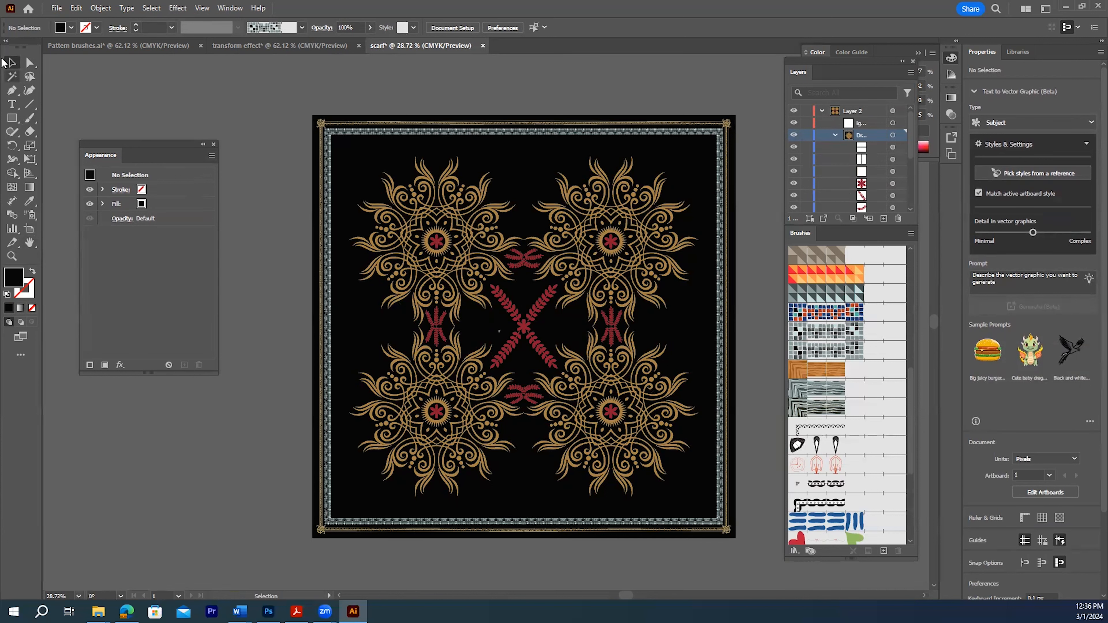
click(55, 9)
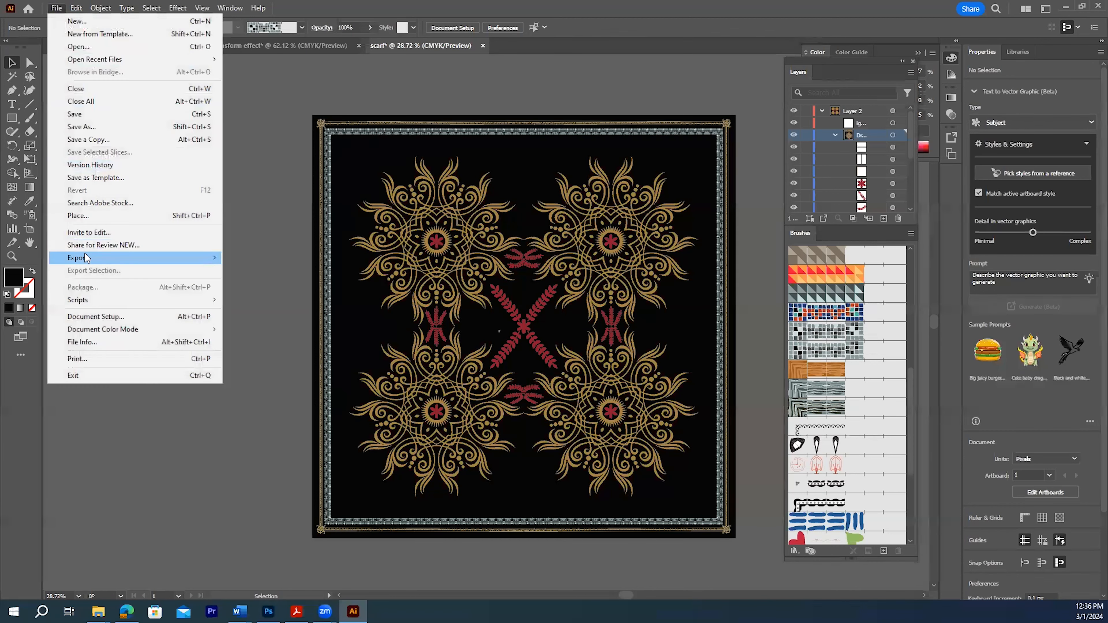
mouse_move(86, 258)
click(267, 283)
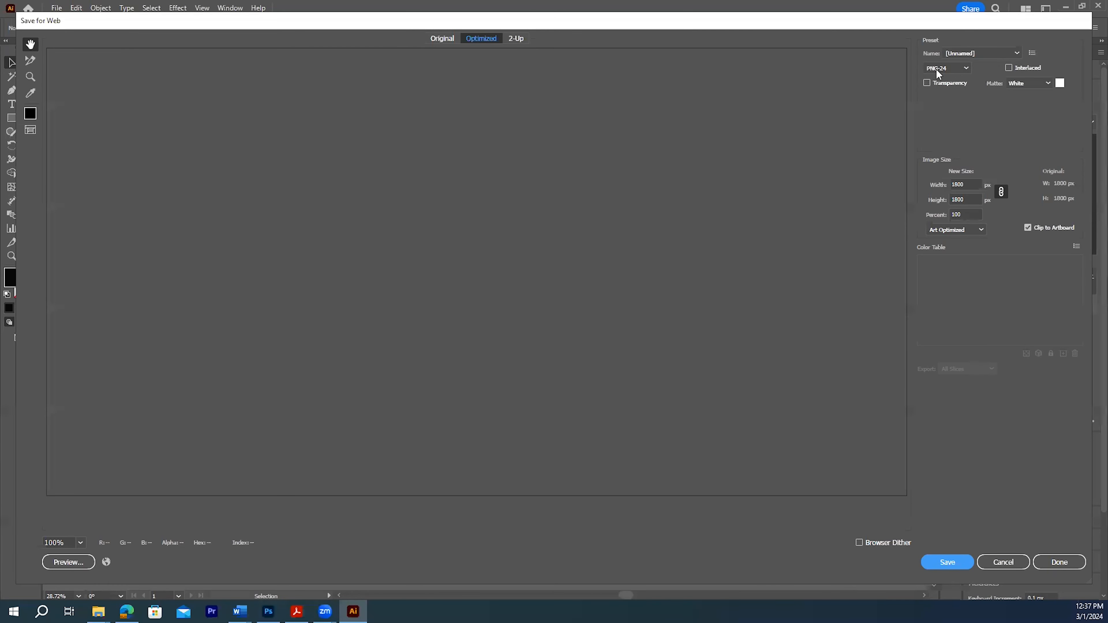
click(956, 67)
click(956, 68)
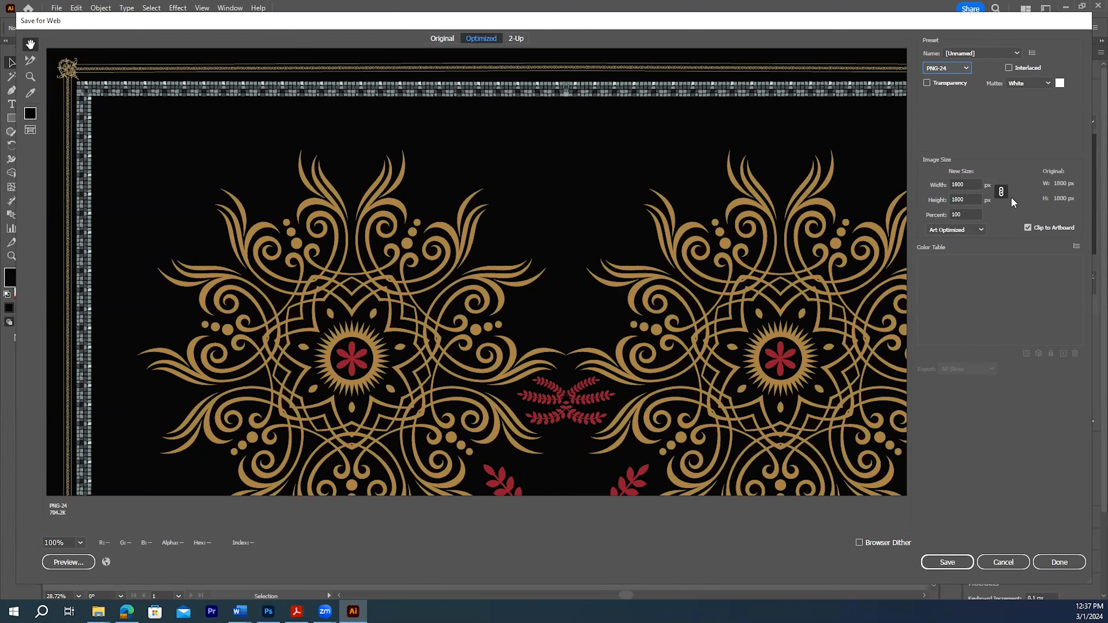
- Save the exported PNG in the FTT304 folder under the name "scarf pattern"
click(943, 564)
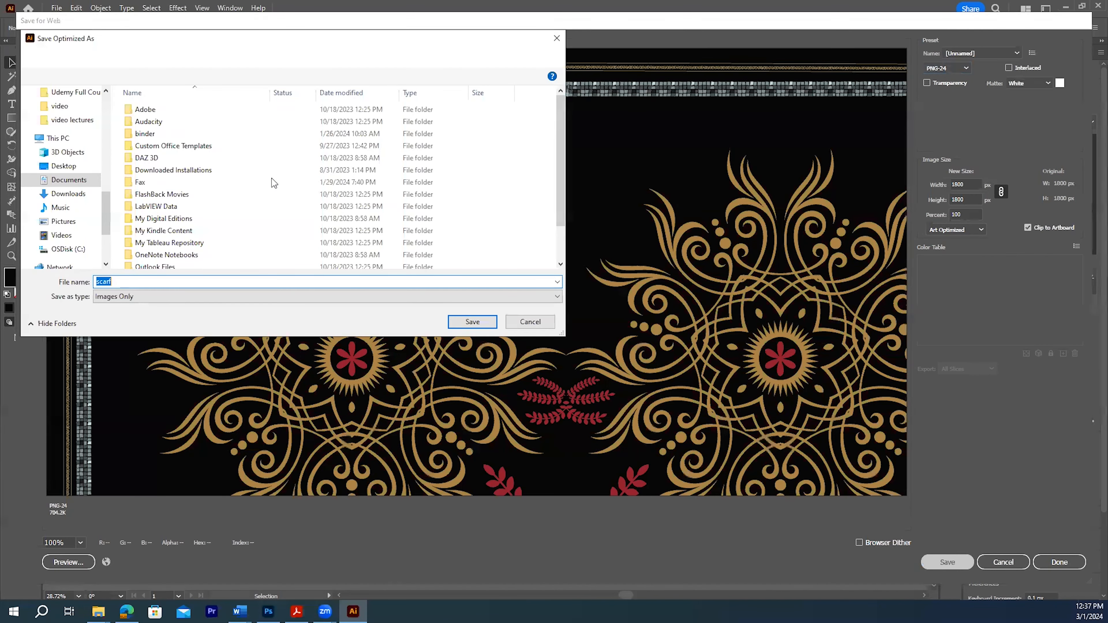
scroll(183, 167, down, 2)
scroll(74, 175, up, 3)
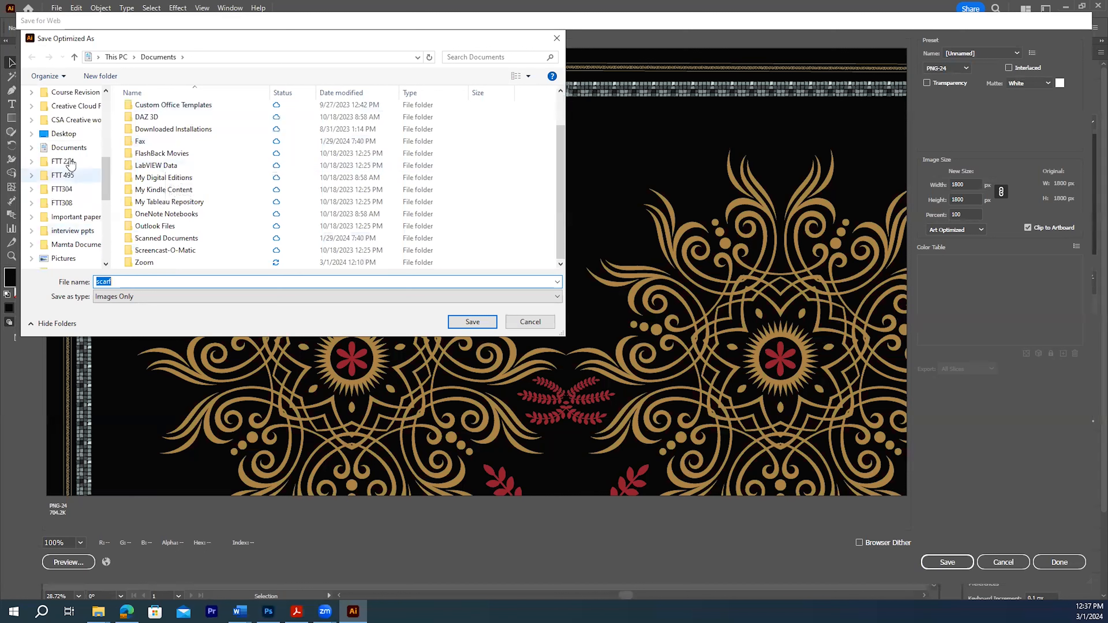
click(70, 192)
click(120, 283)
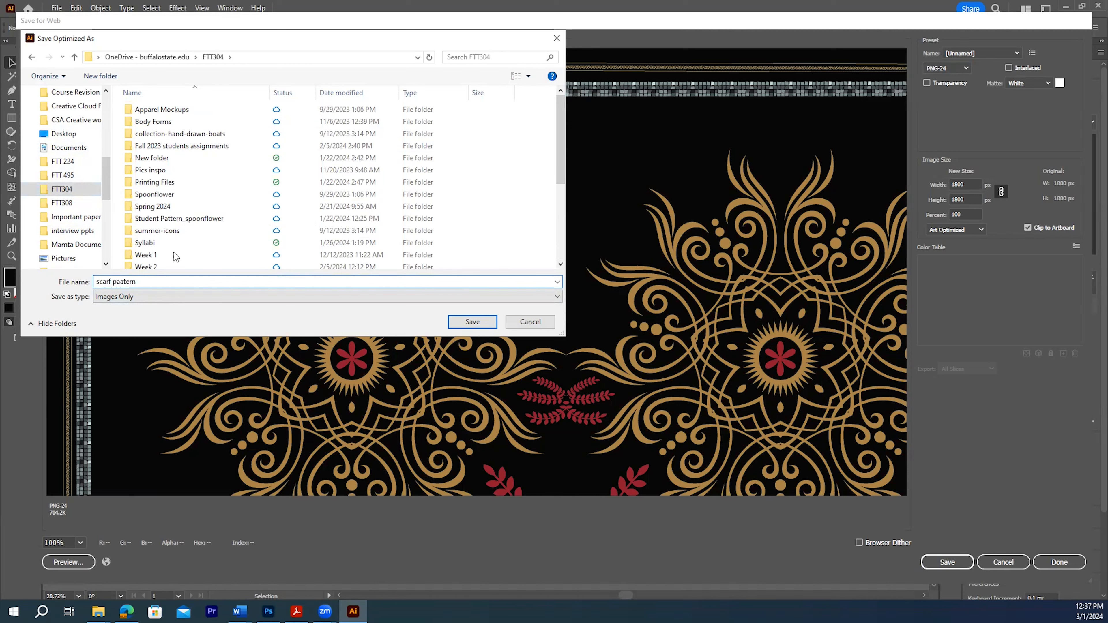
click(123, 284)
click(469, 321)
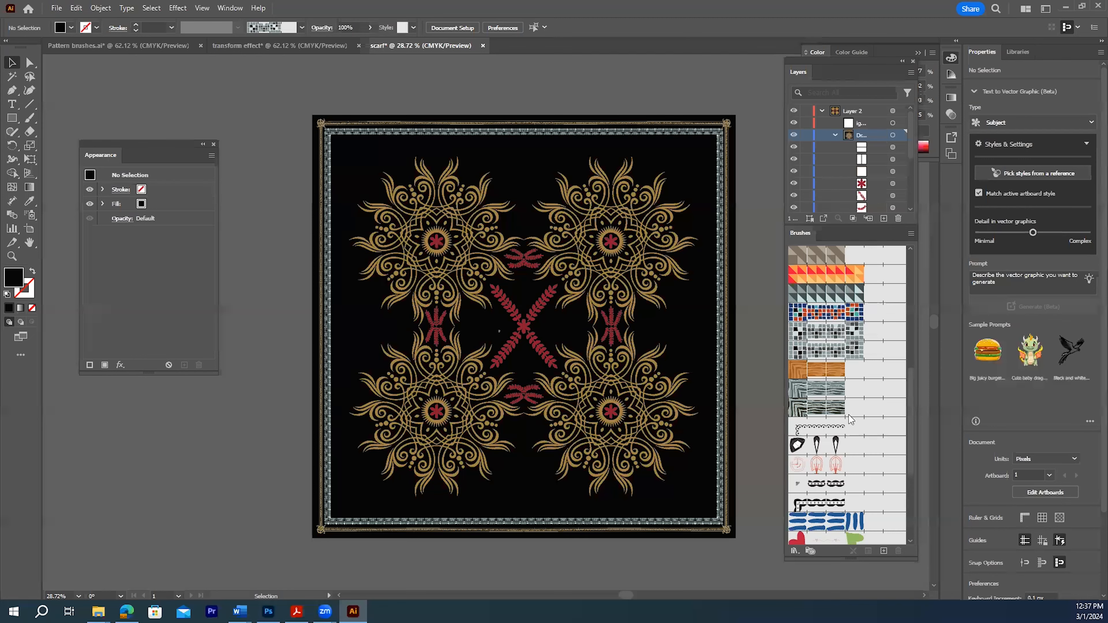
click(56, 8)
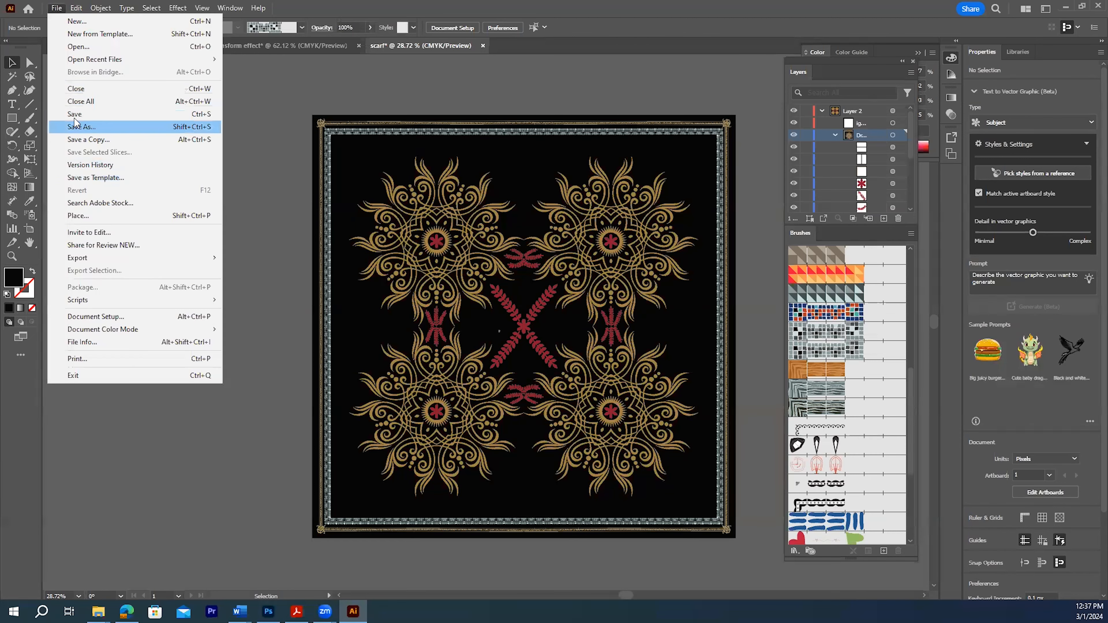
click(82, 127)
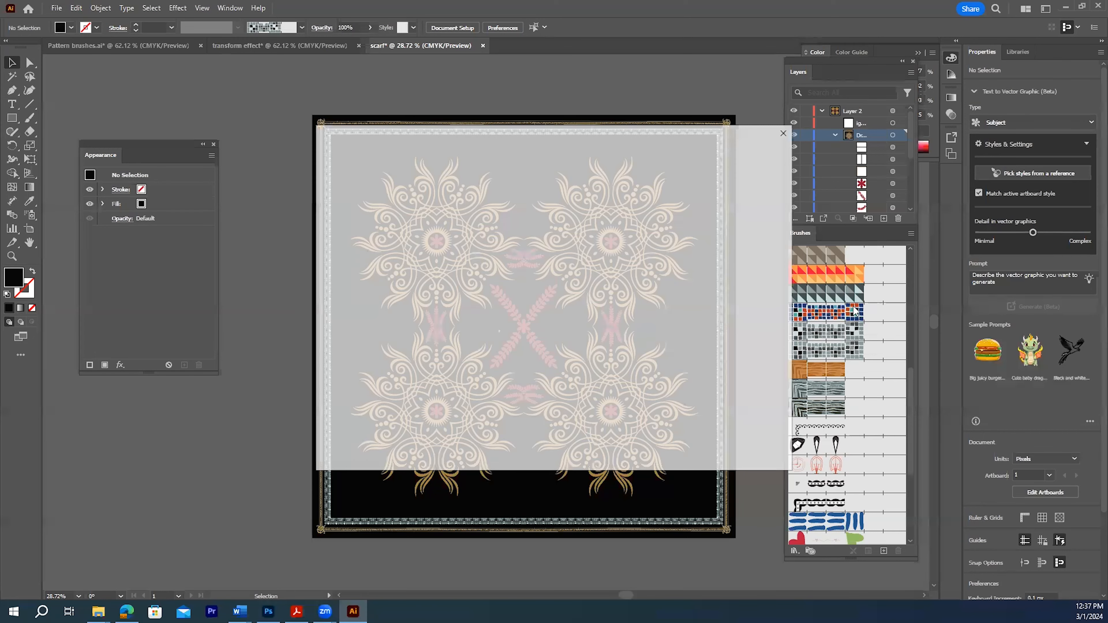
click(619, 415)
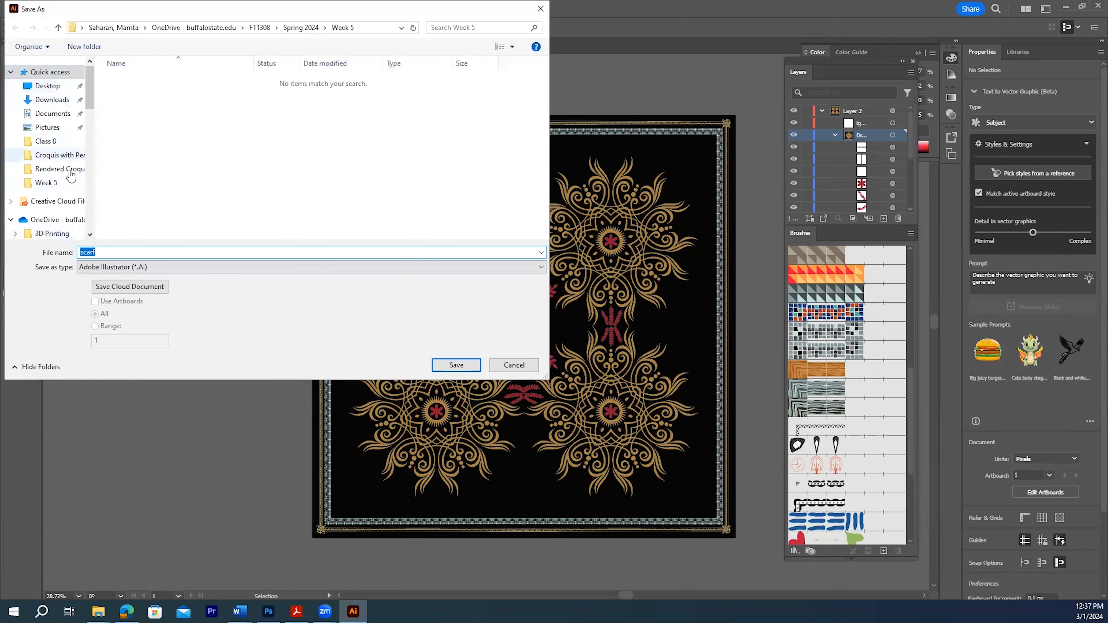
key(Escape)
- Switch to File Explorer to check the exported scarf-pattern PNG in the FTT304 folder, and return to the scarf document
mouse_move(99, 612)
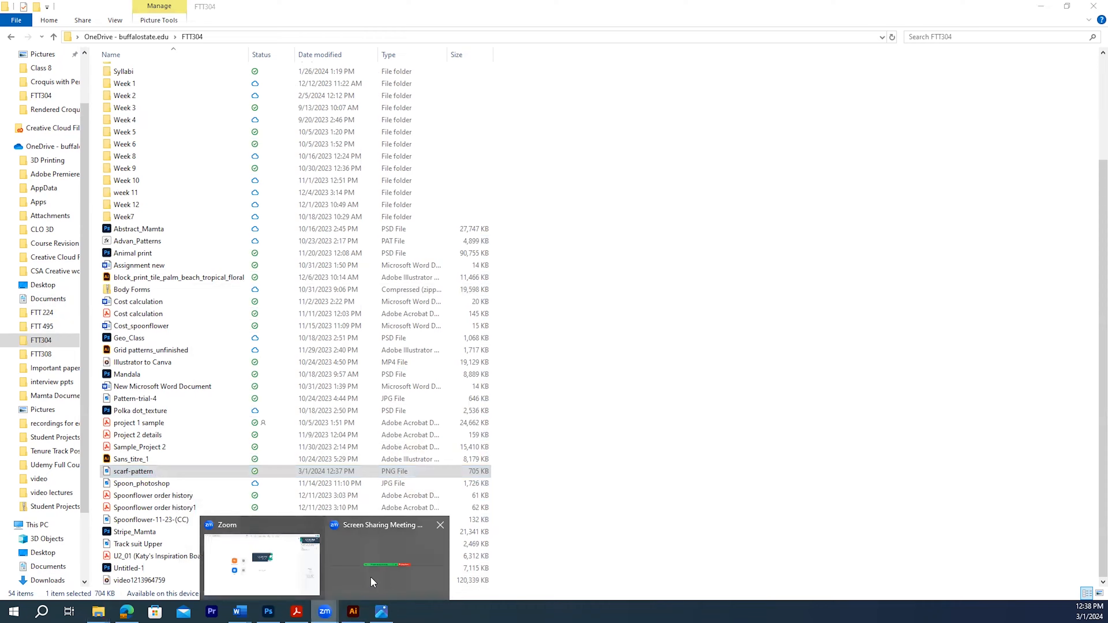
click(370, 578)
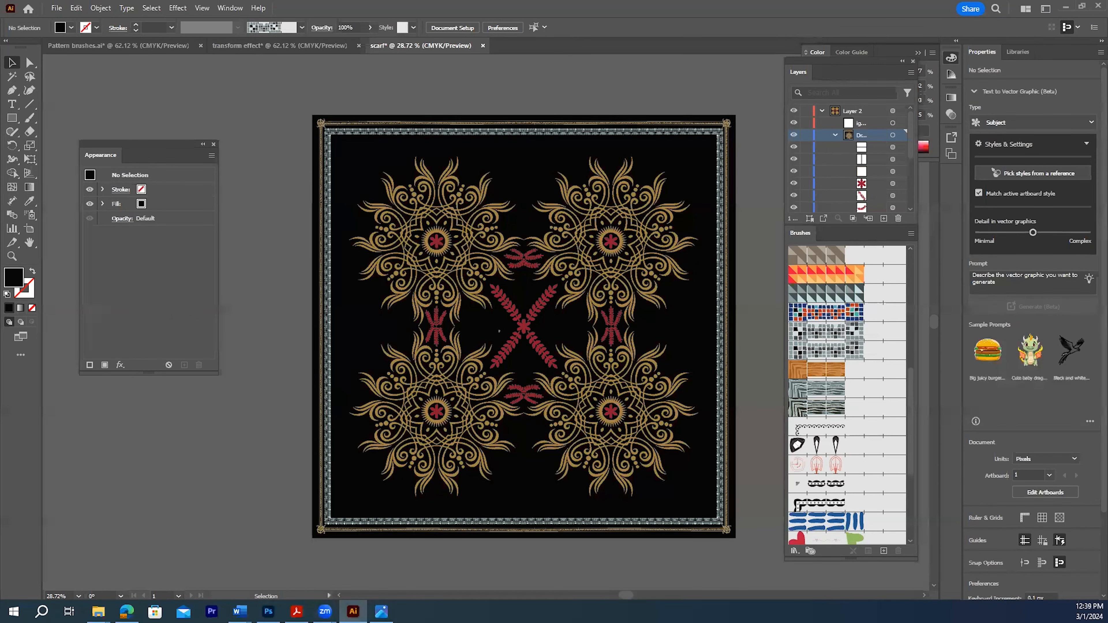